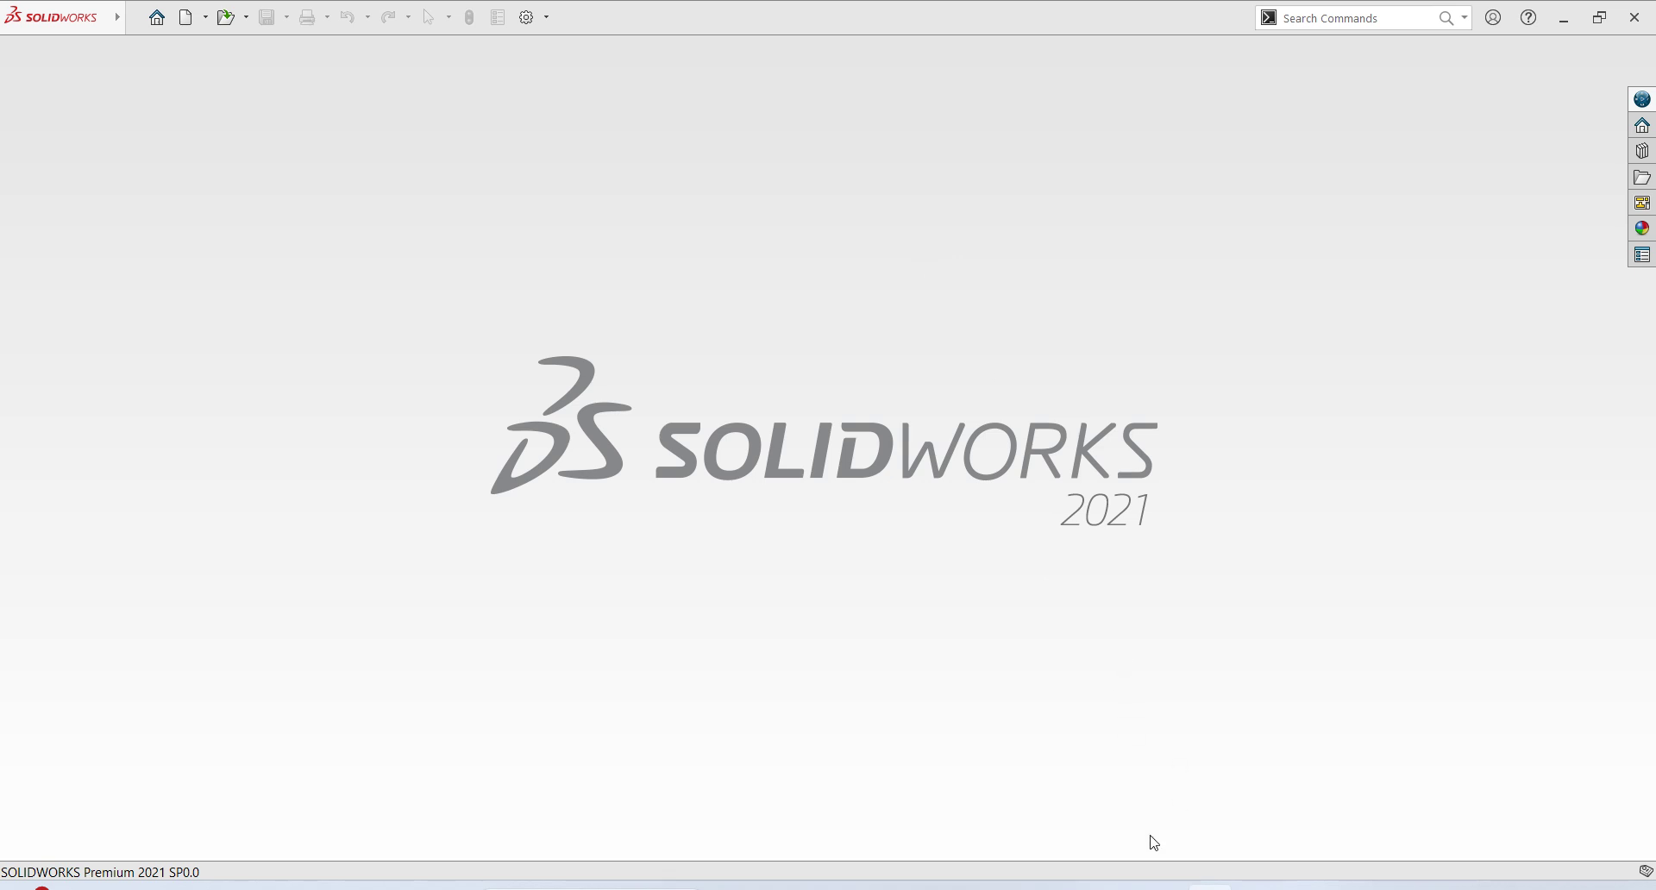
Bring up the Ex 19.png bracket drawing in Photos, maximized and fit to the window
left_click(1115, 887)
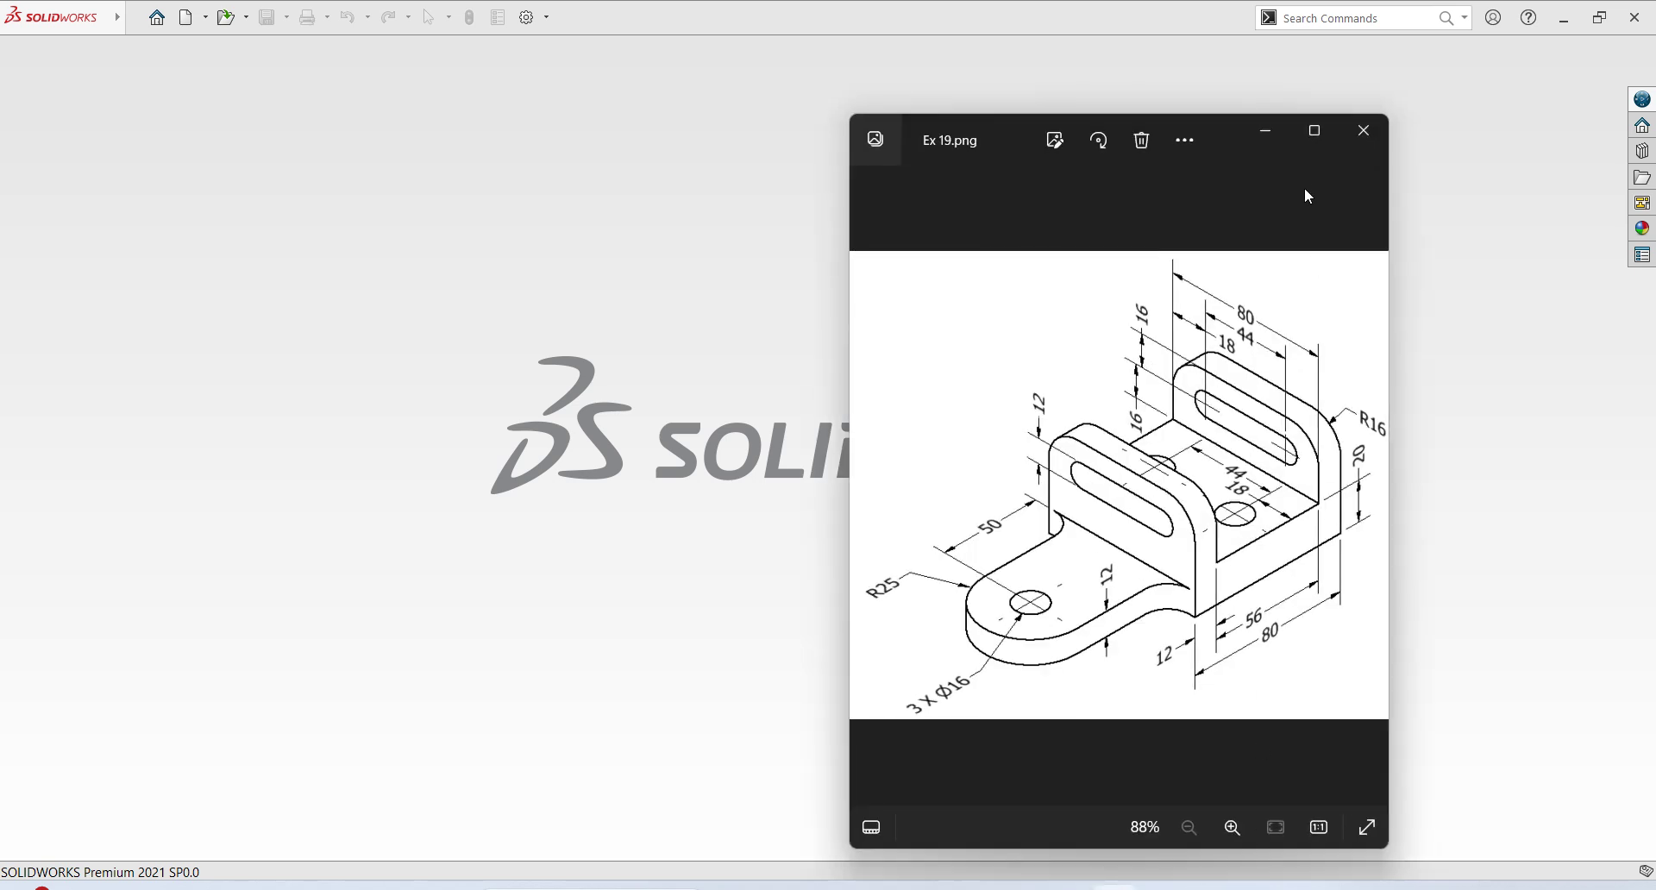
left_click(1328, 141)
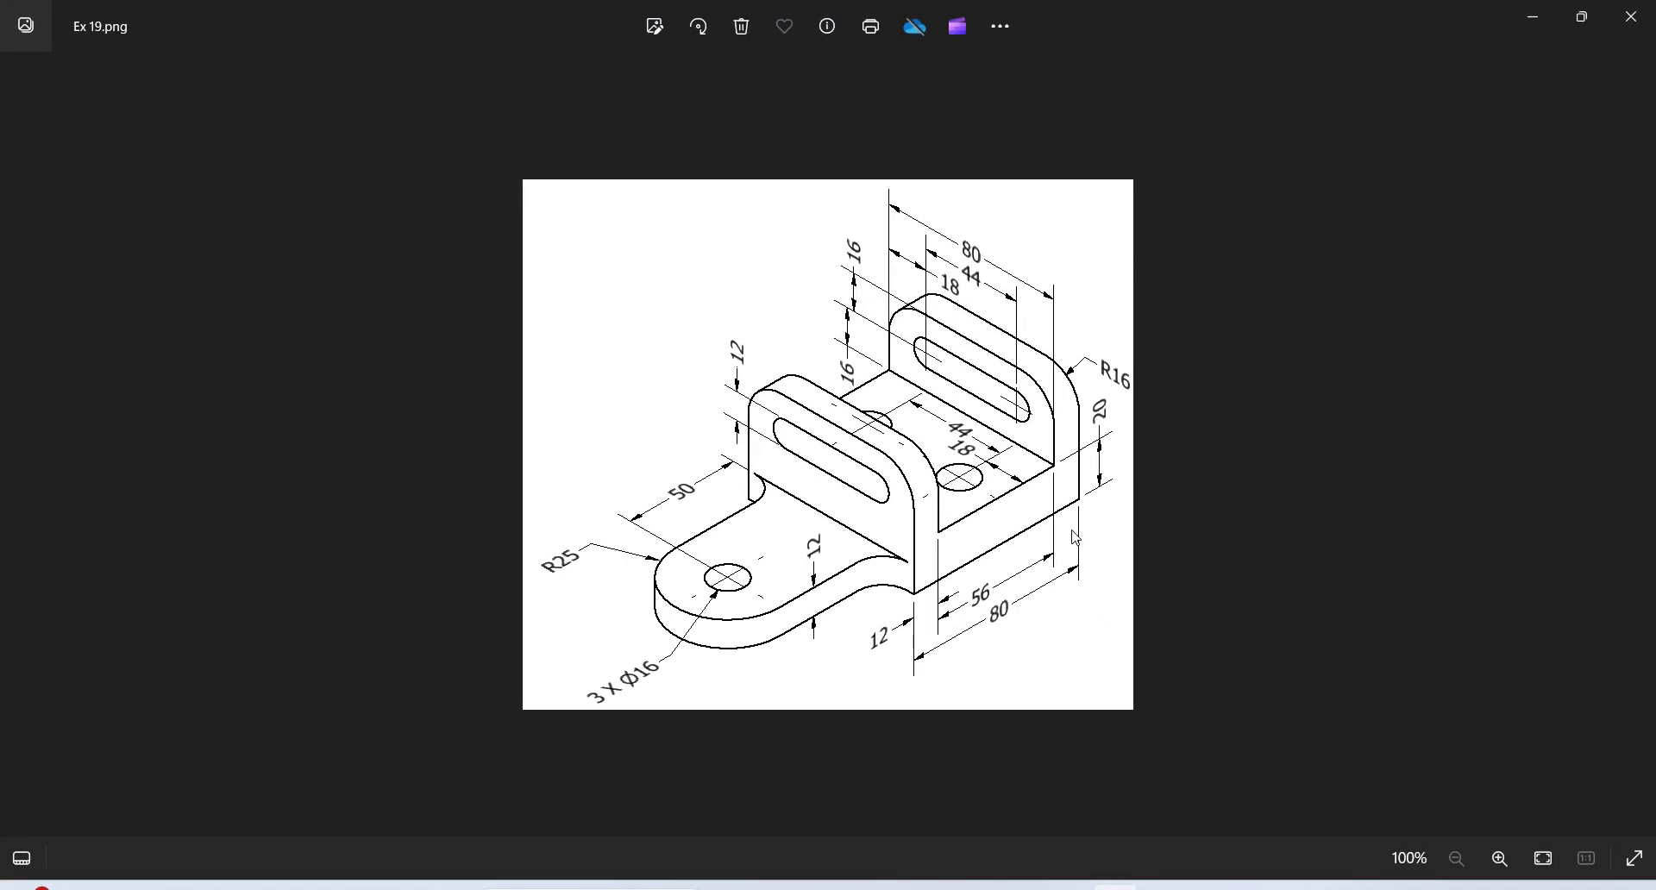
left_click(1543, 859)
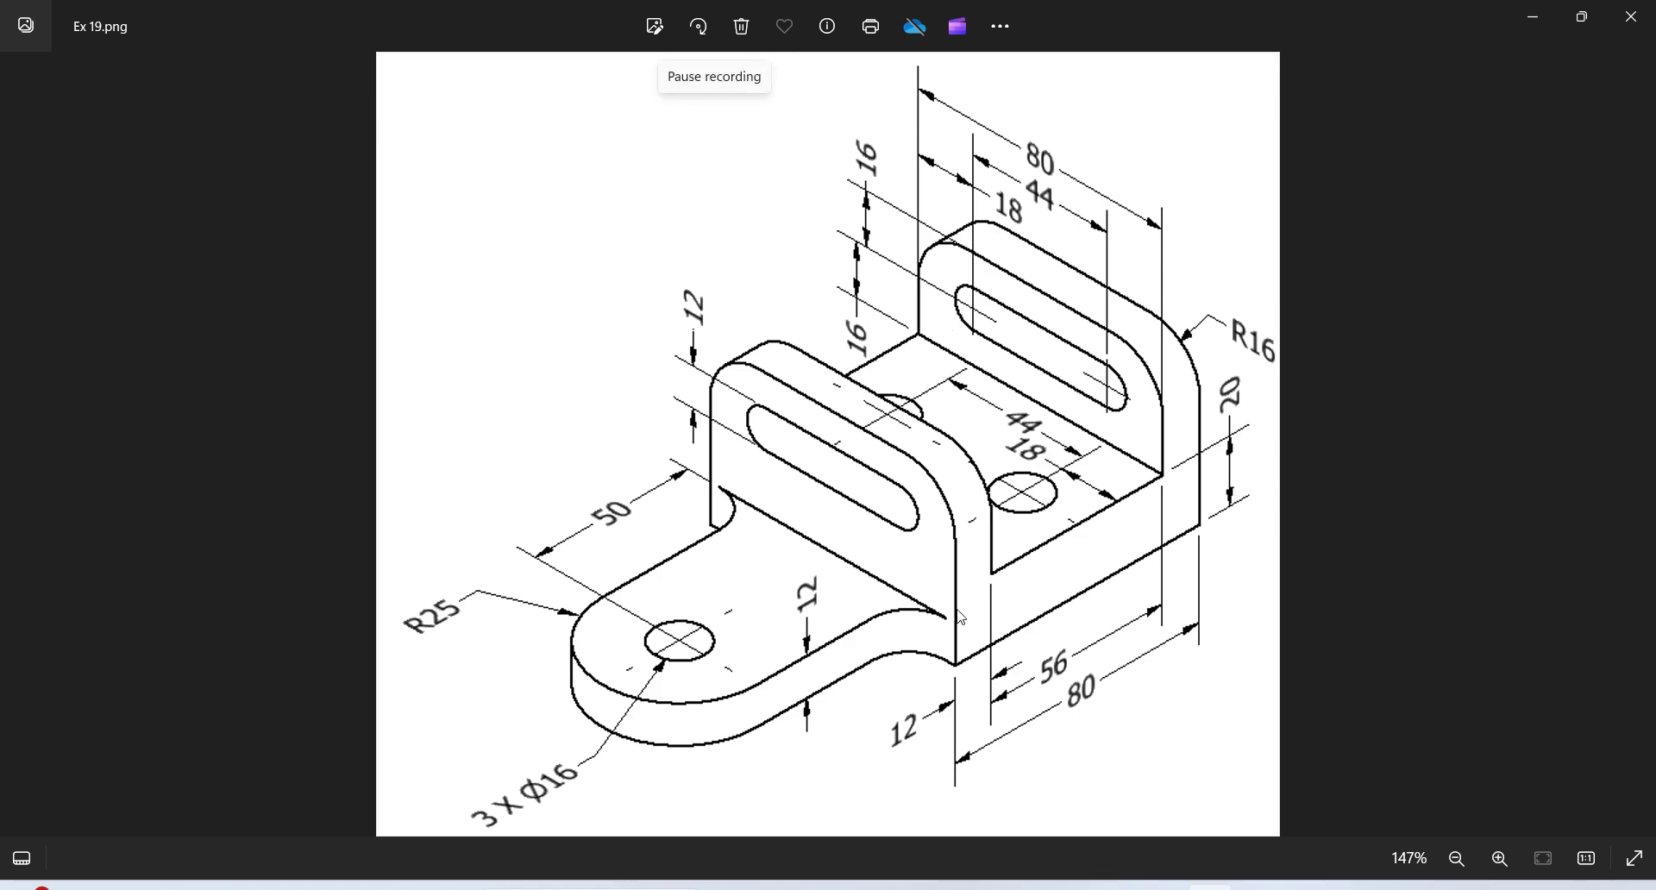
Back in SOLIDWORKS, create a new Part document
left_click(1074, 873)
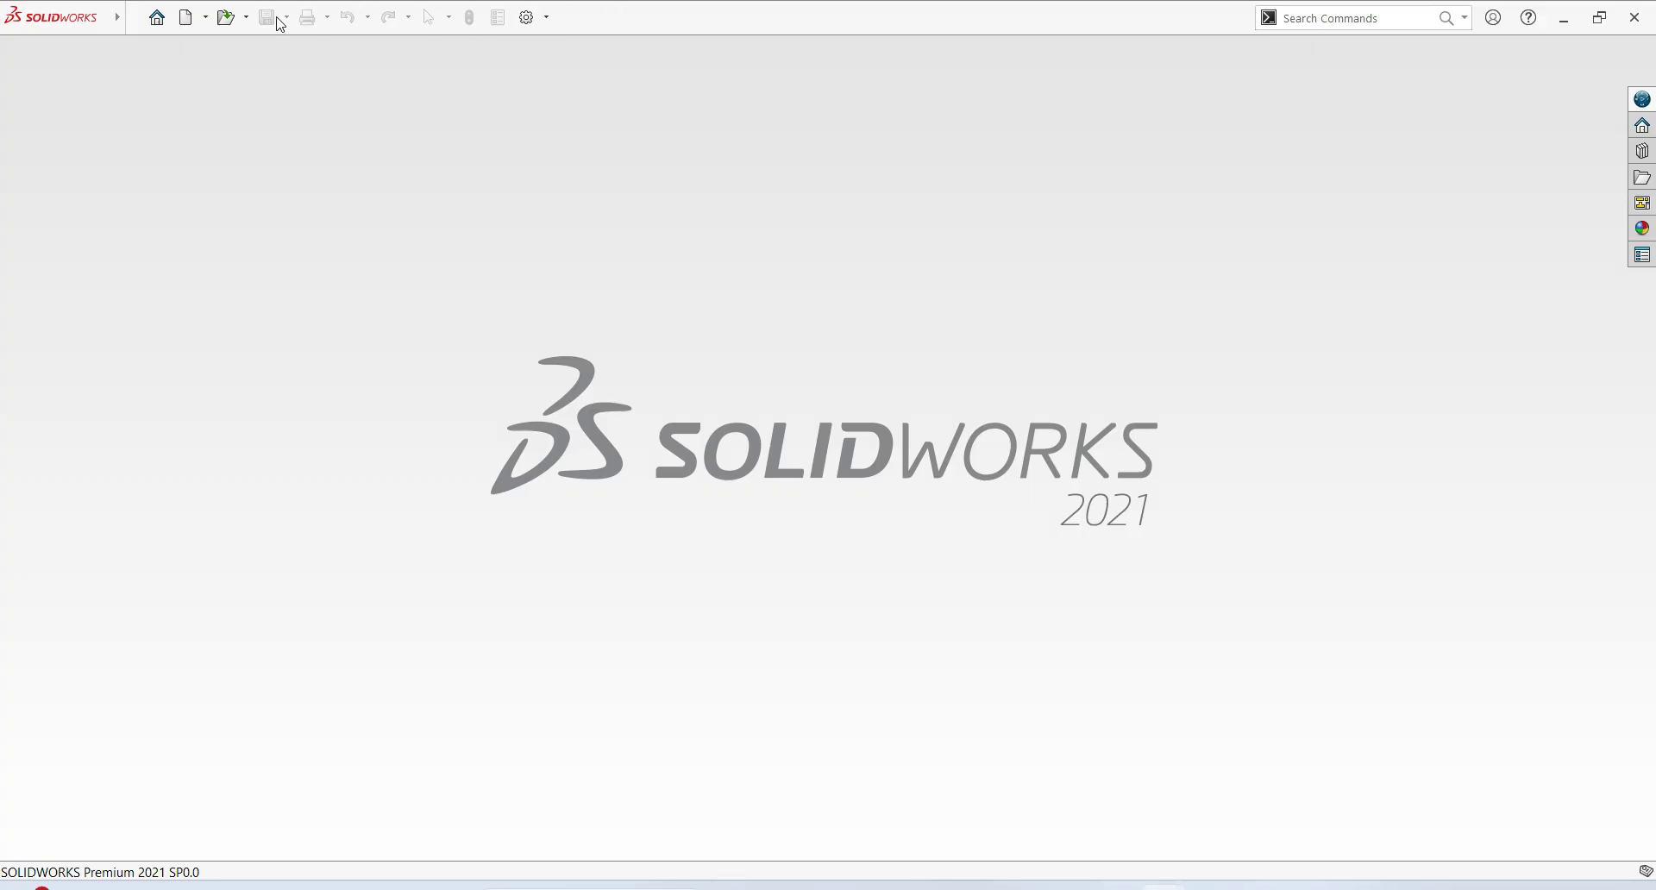
left_click(129, 19)
left_click(164, 50)
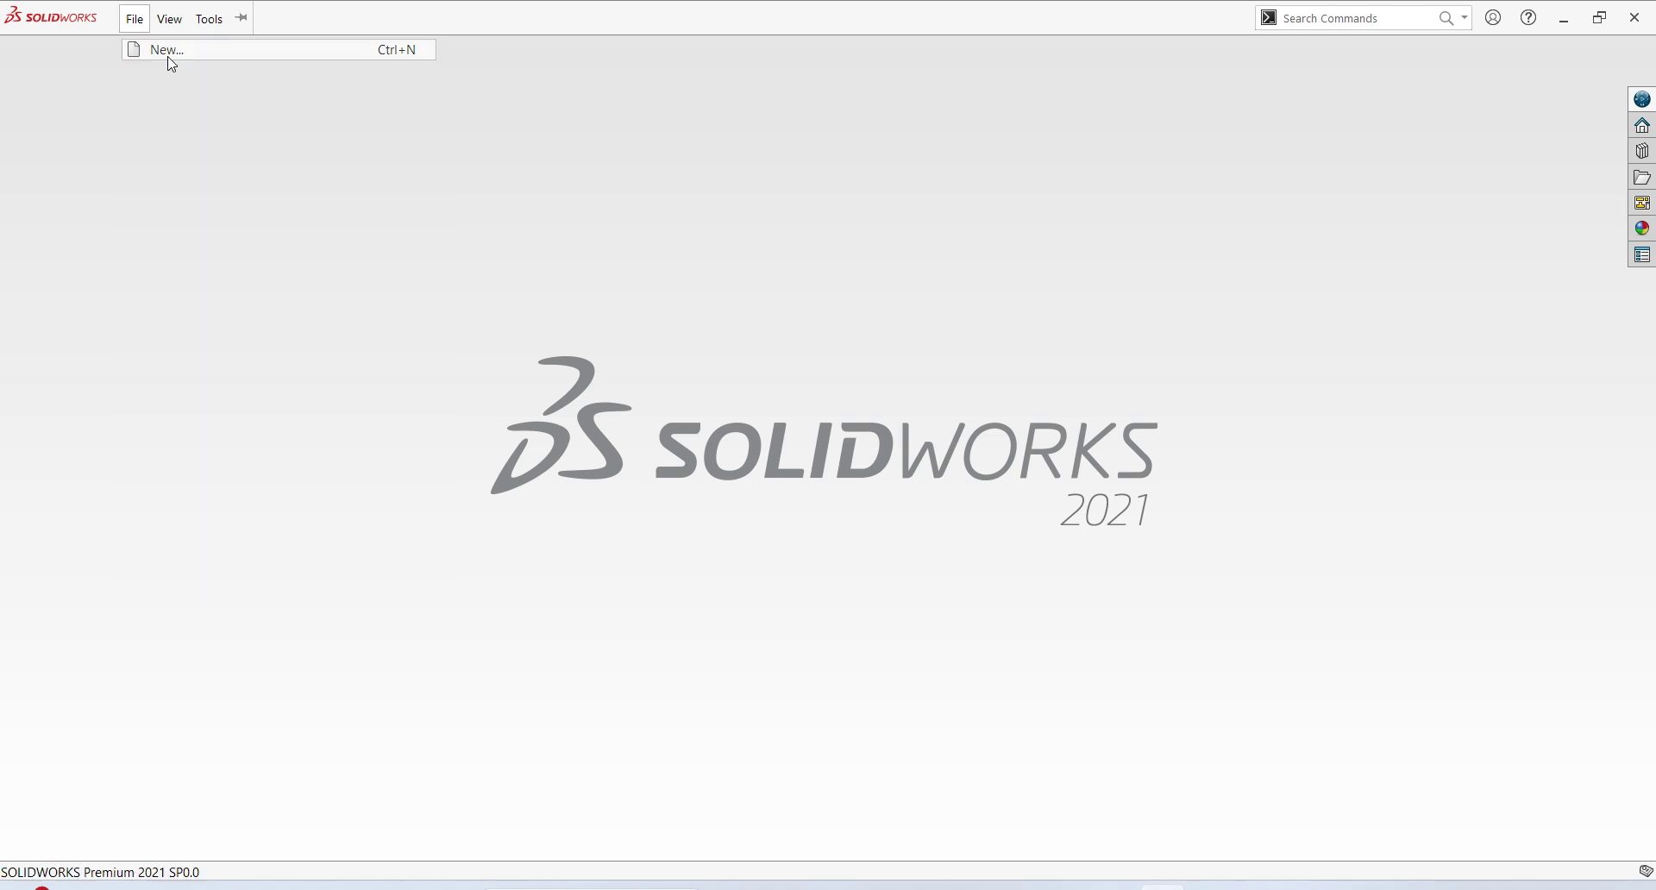
left_click(730, 680)
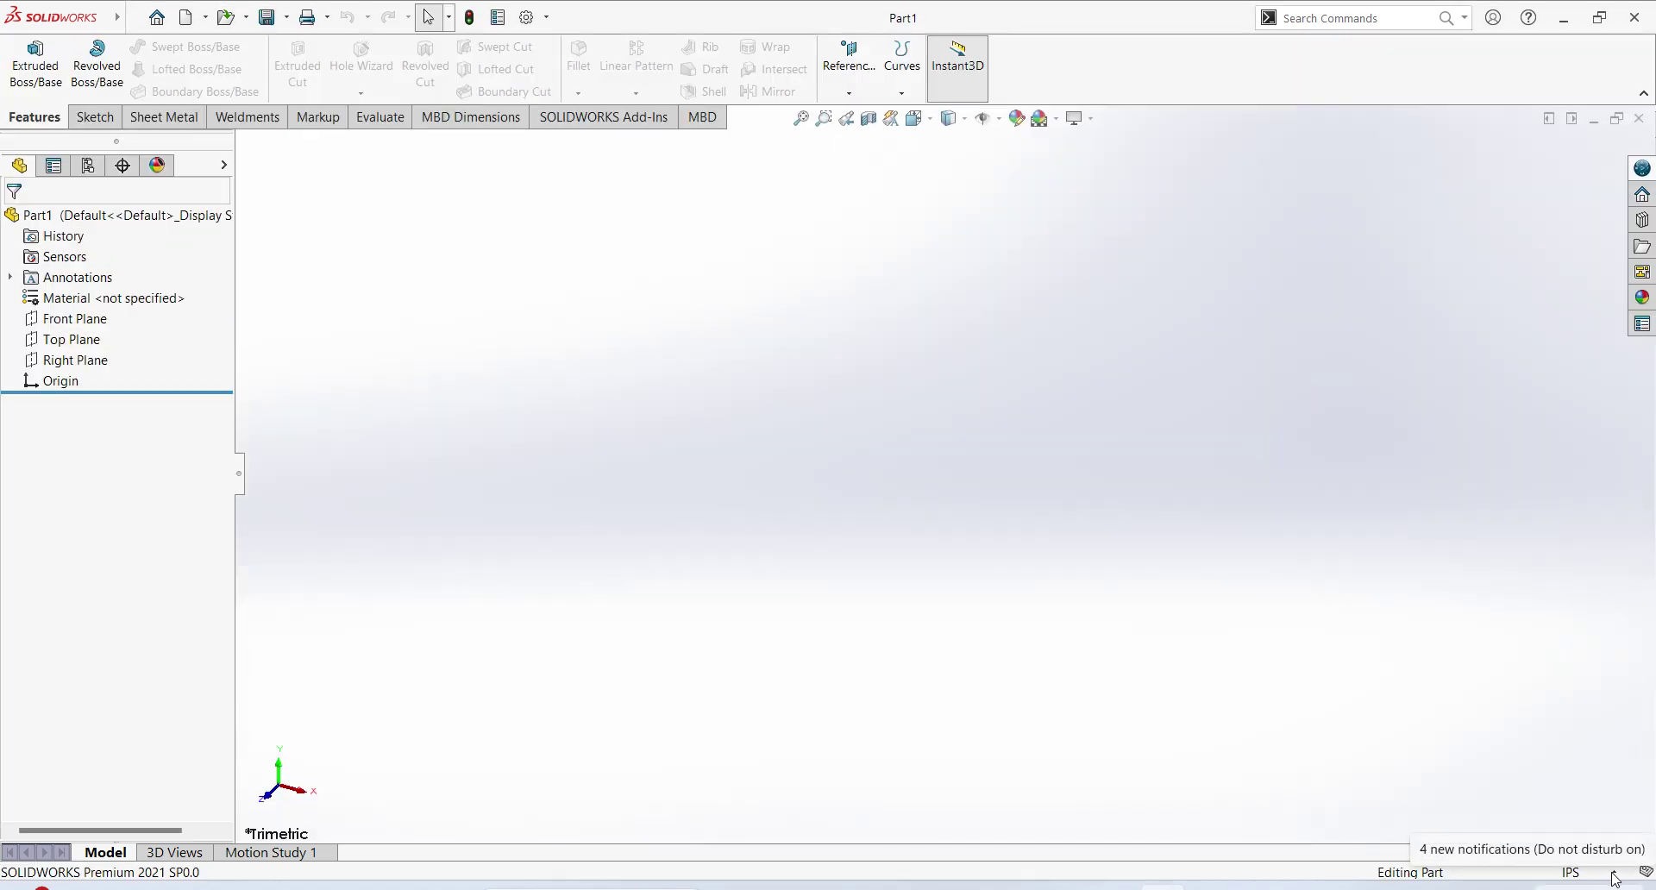
mouse_move(52, 17)
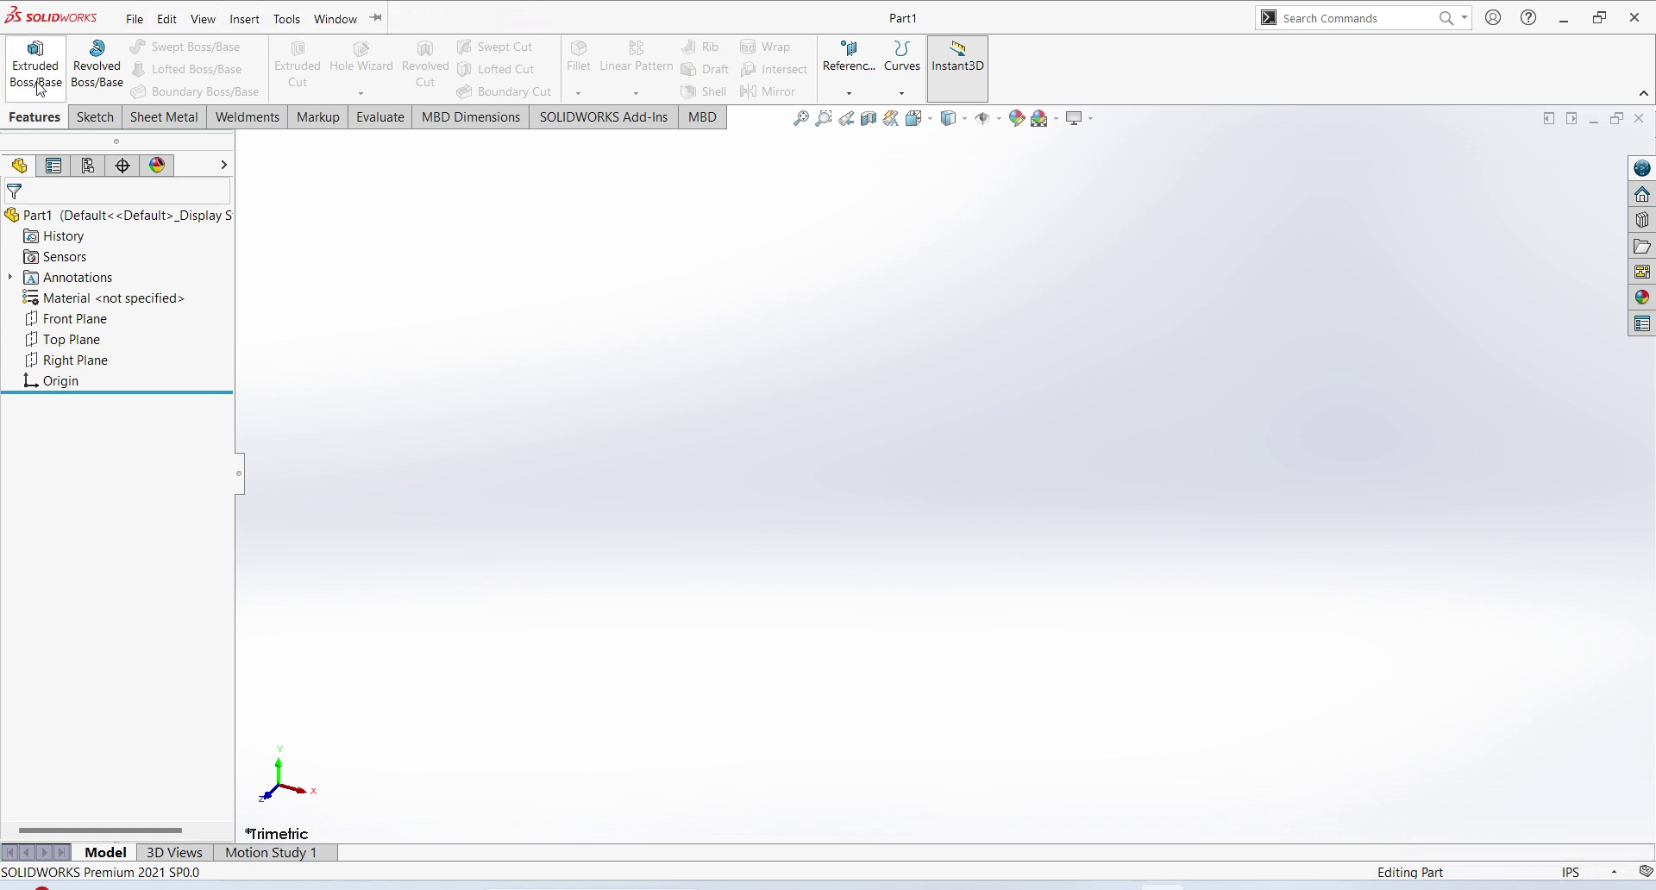
Switch Part1's document units to MMGS (millimetre, gram, second)
left_click(1603, 872)
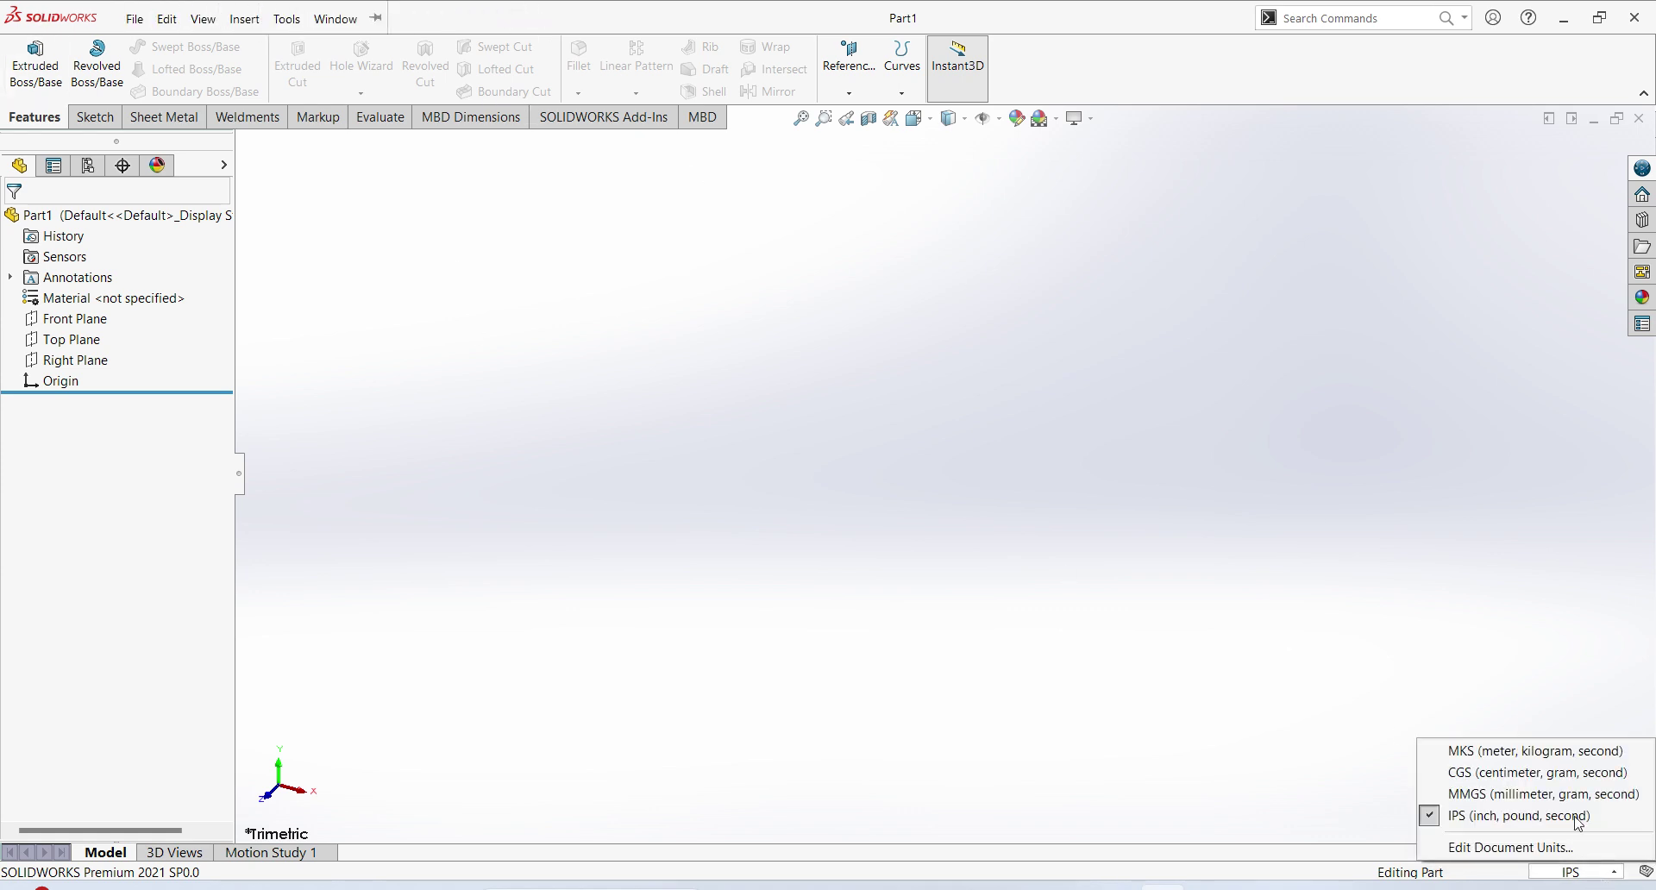
left_click(1520, 794)
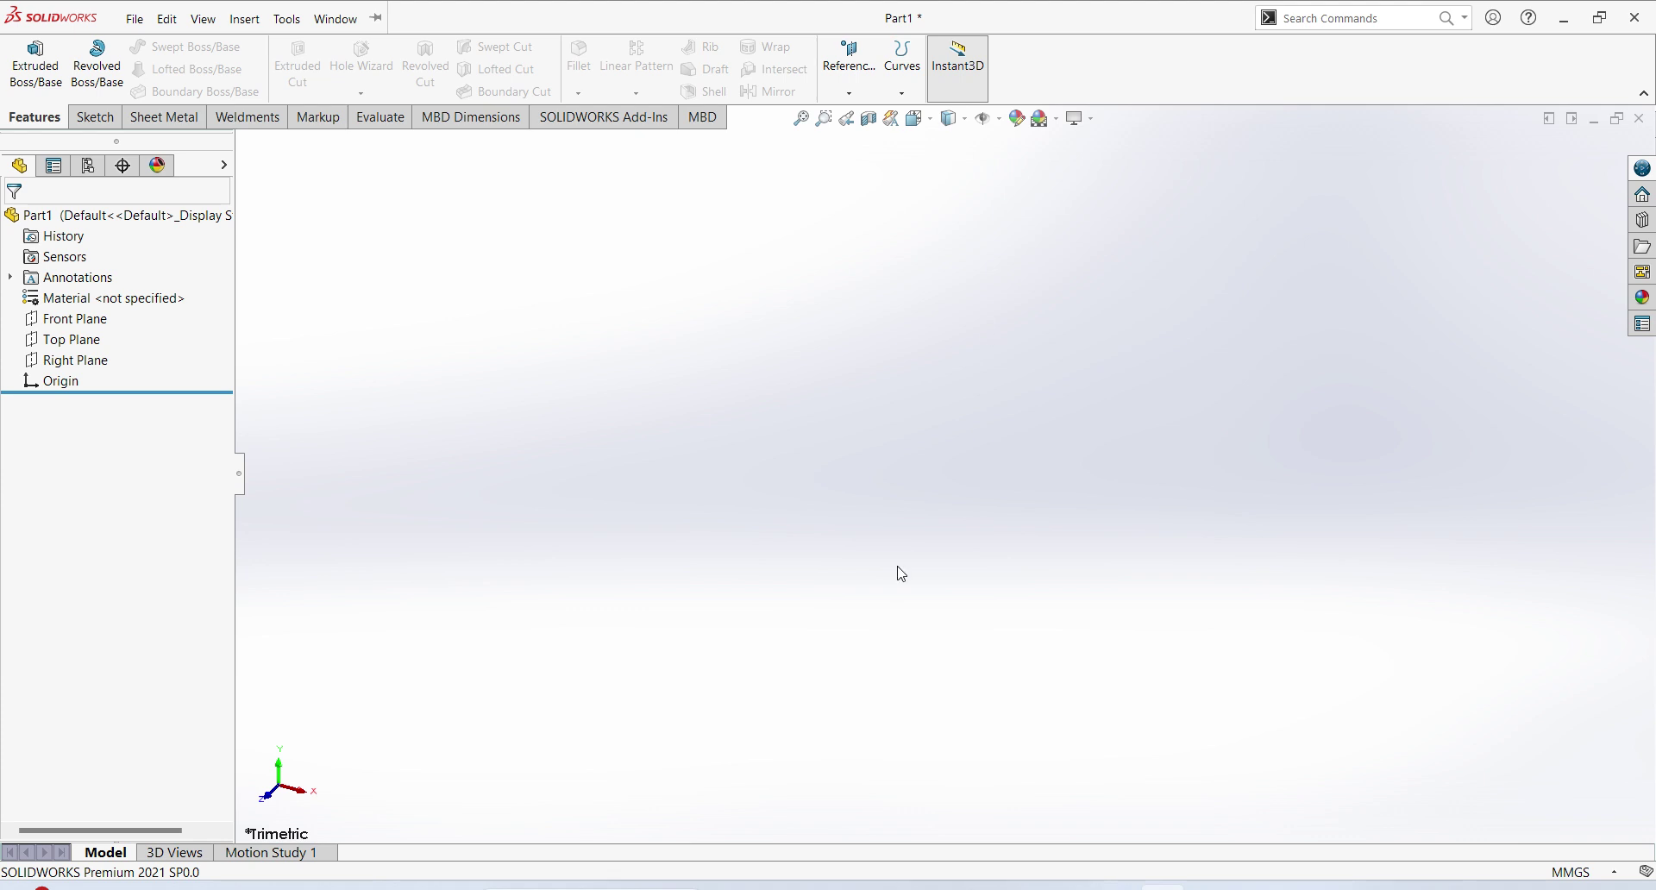
left_click(335, 19)
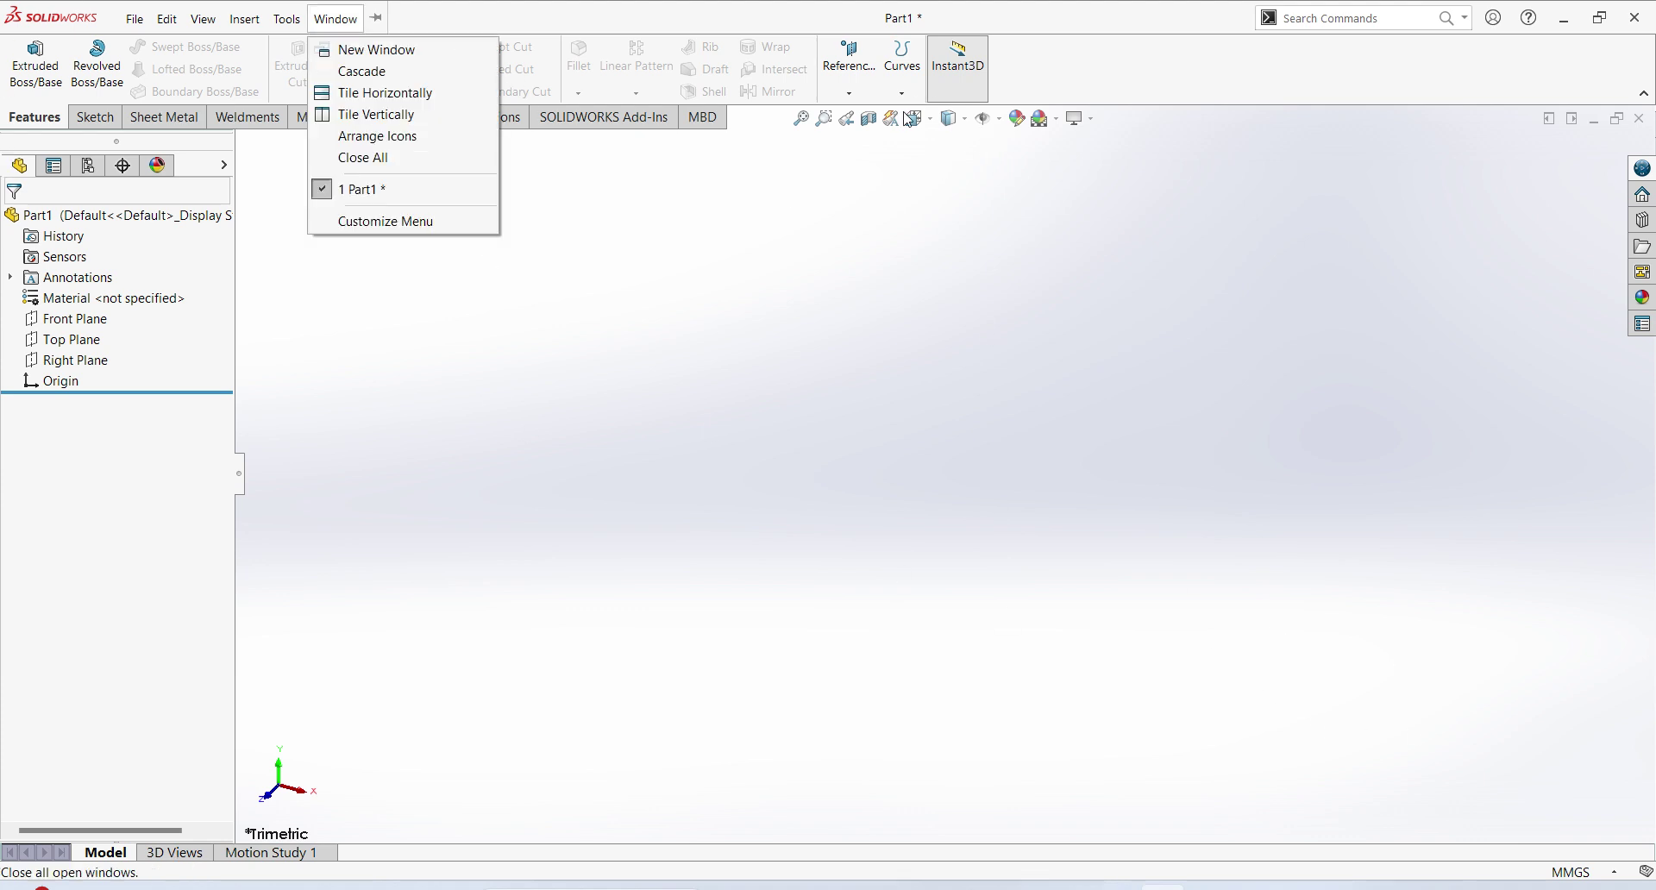
Select the Front, Top and Right Planes in the FeatureManager and set them to Show
left_click(930, 120)
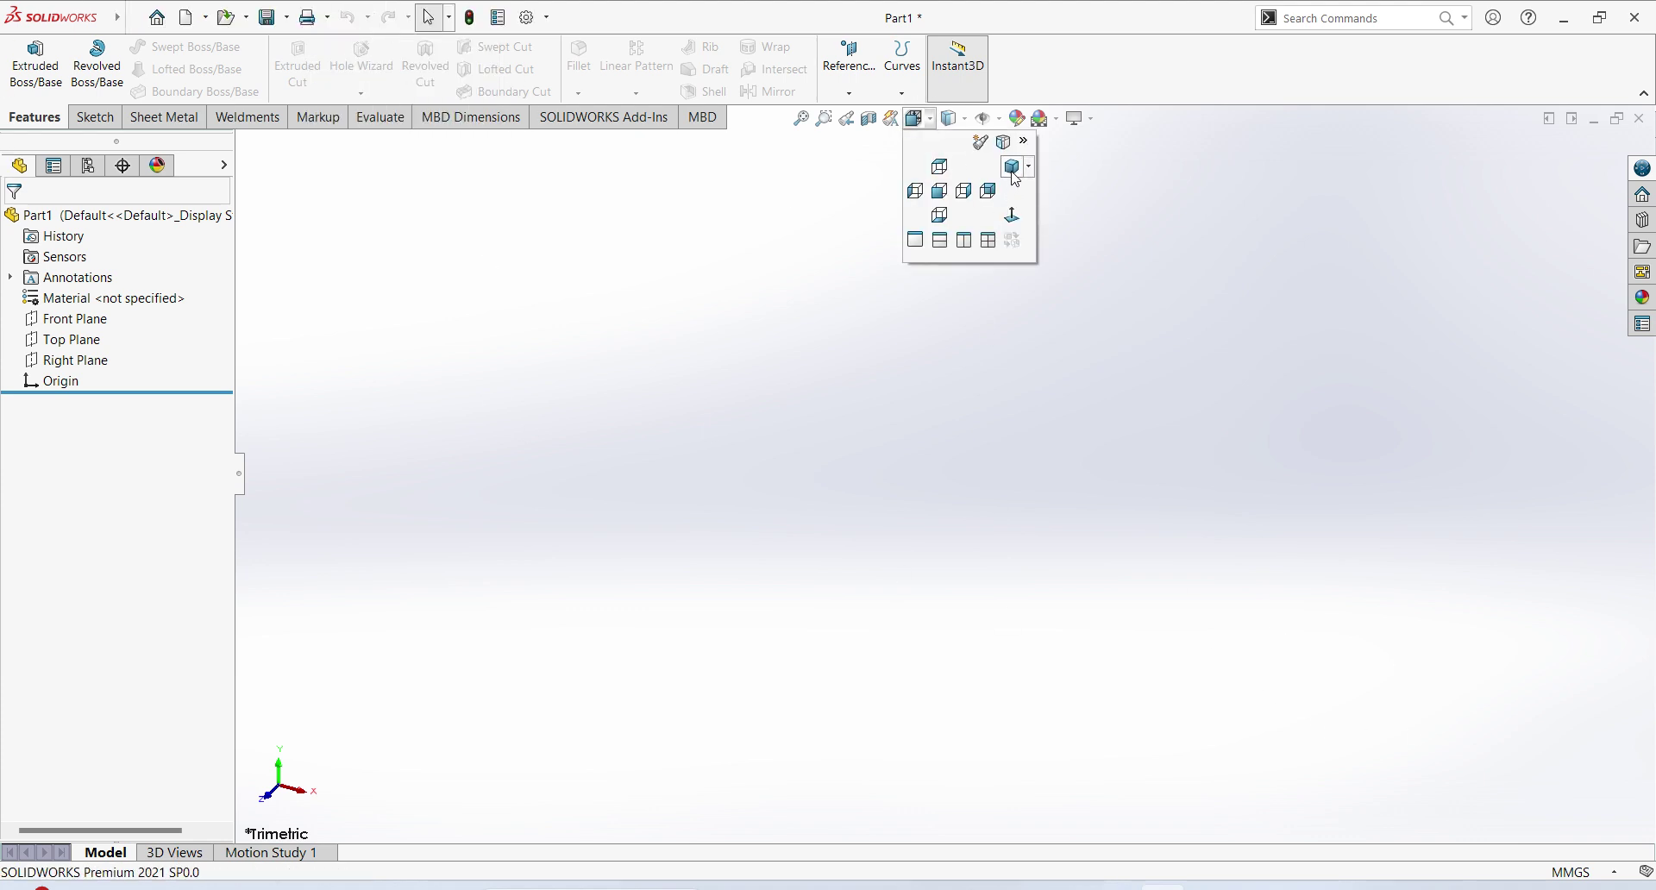
left_click(98, 326)
left_click(105, 359, "shift")
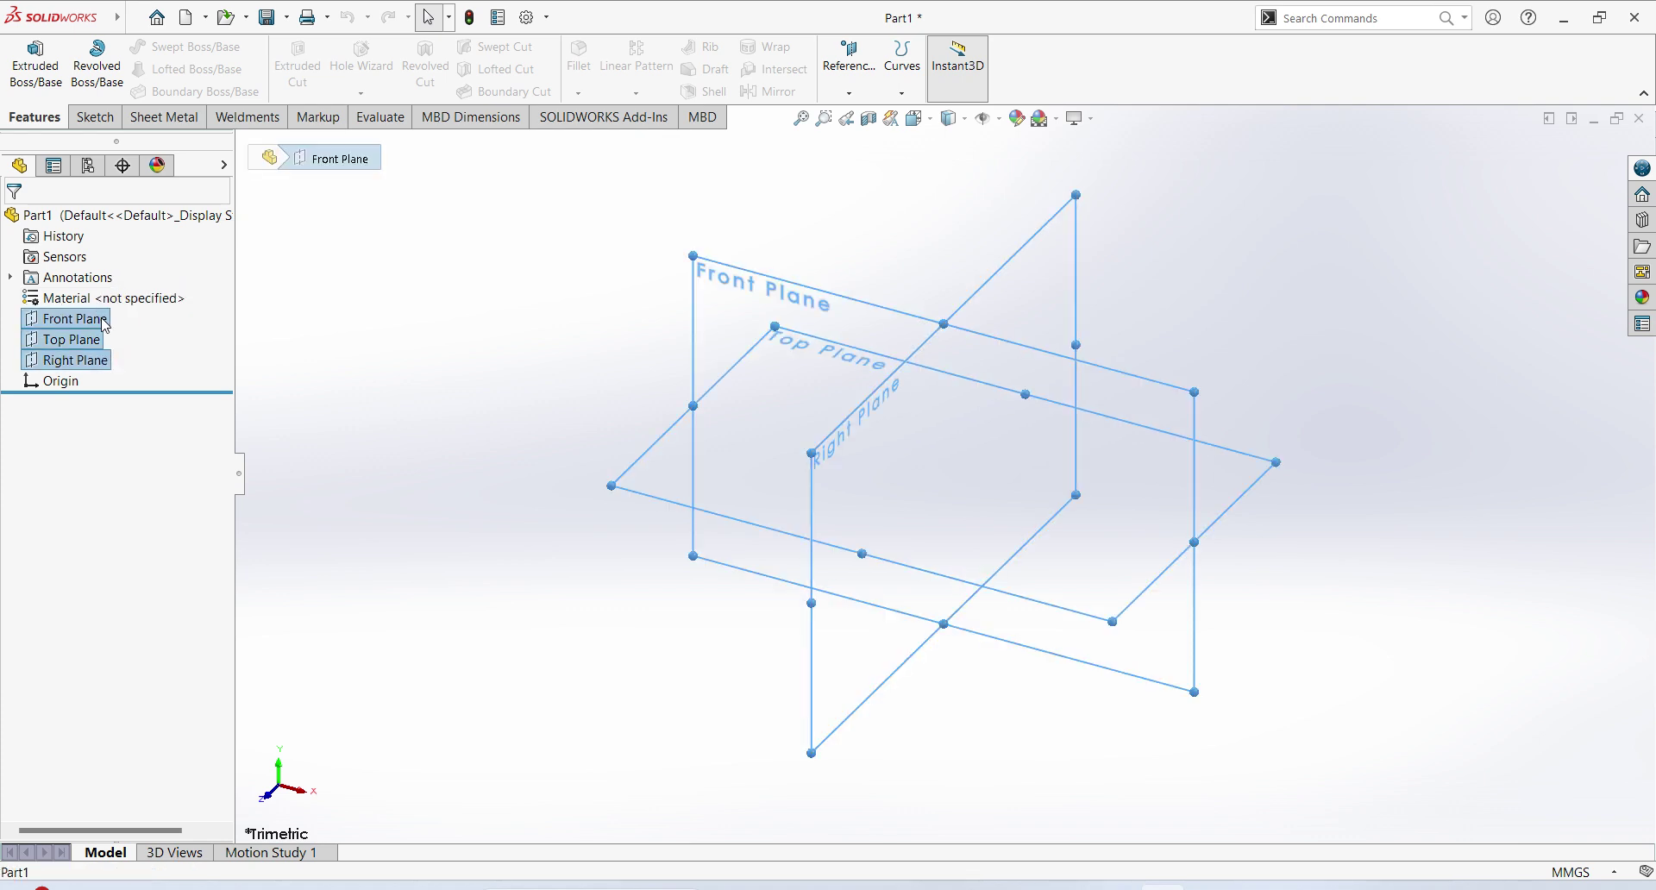
right_click(79, 360)
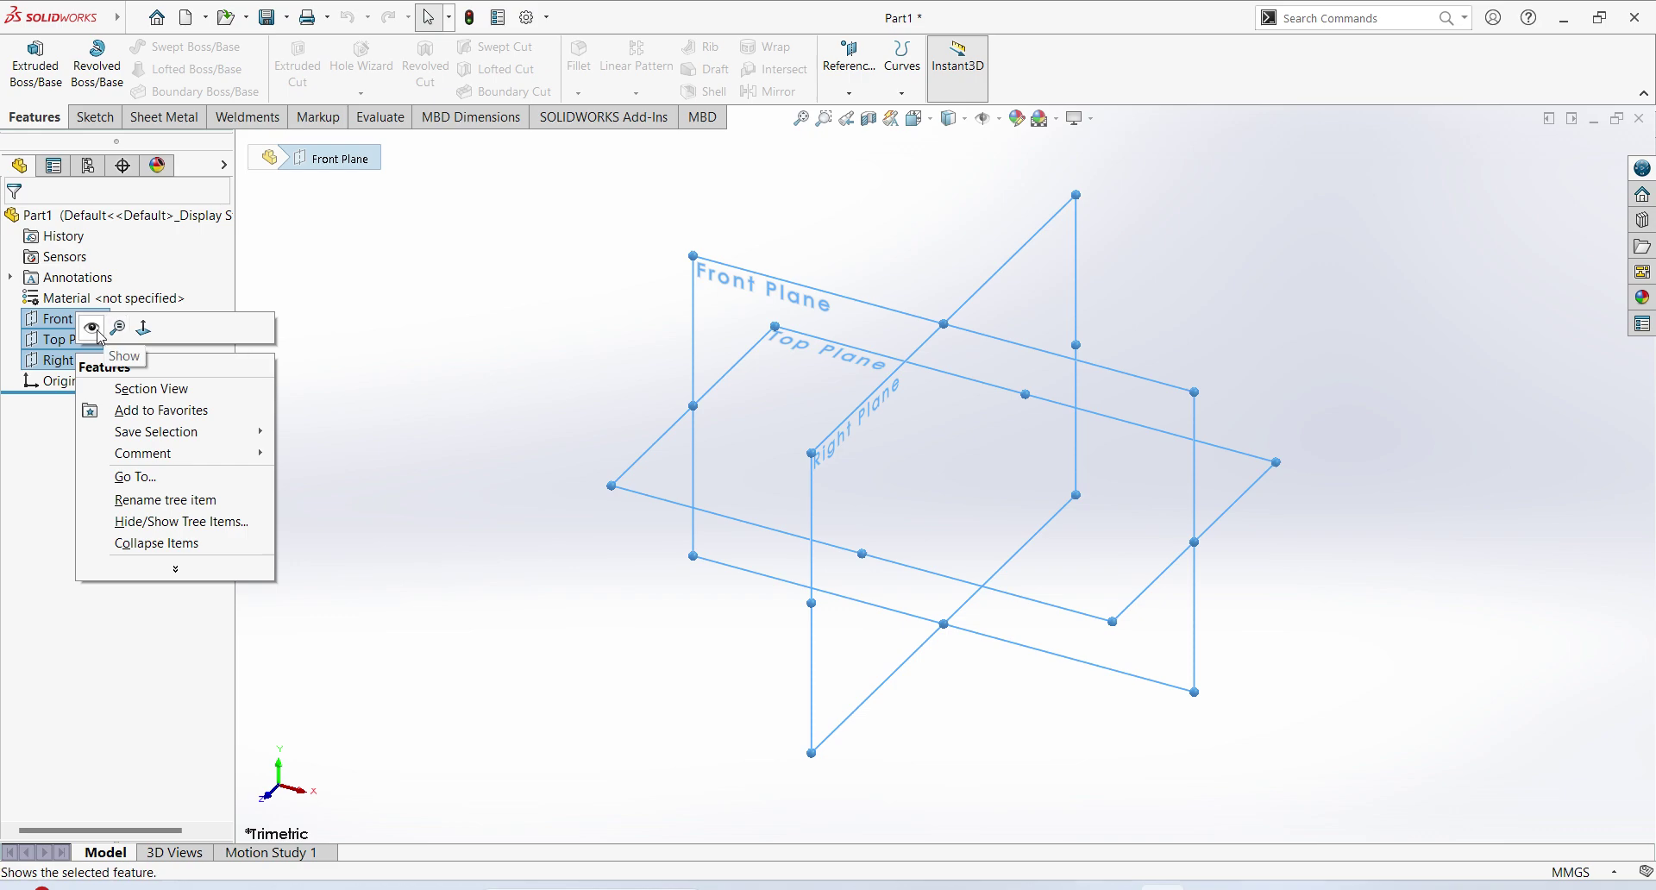
left_click(333, 471)
Restore the Photos drawing to a smaller window moved aside, then clear the plane selection
left_click(1116, 887)
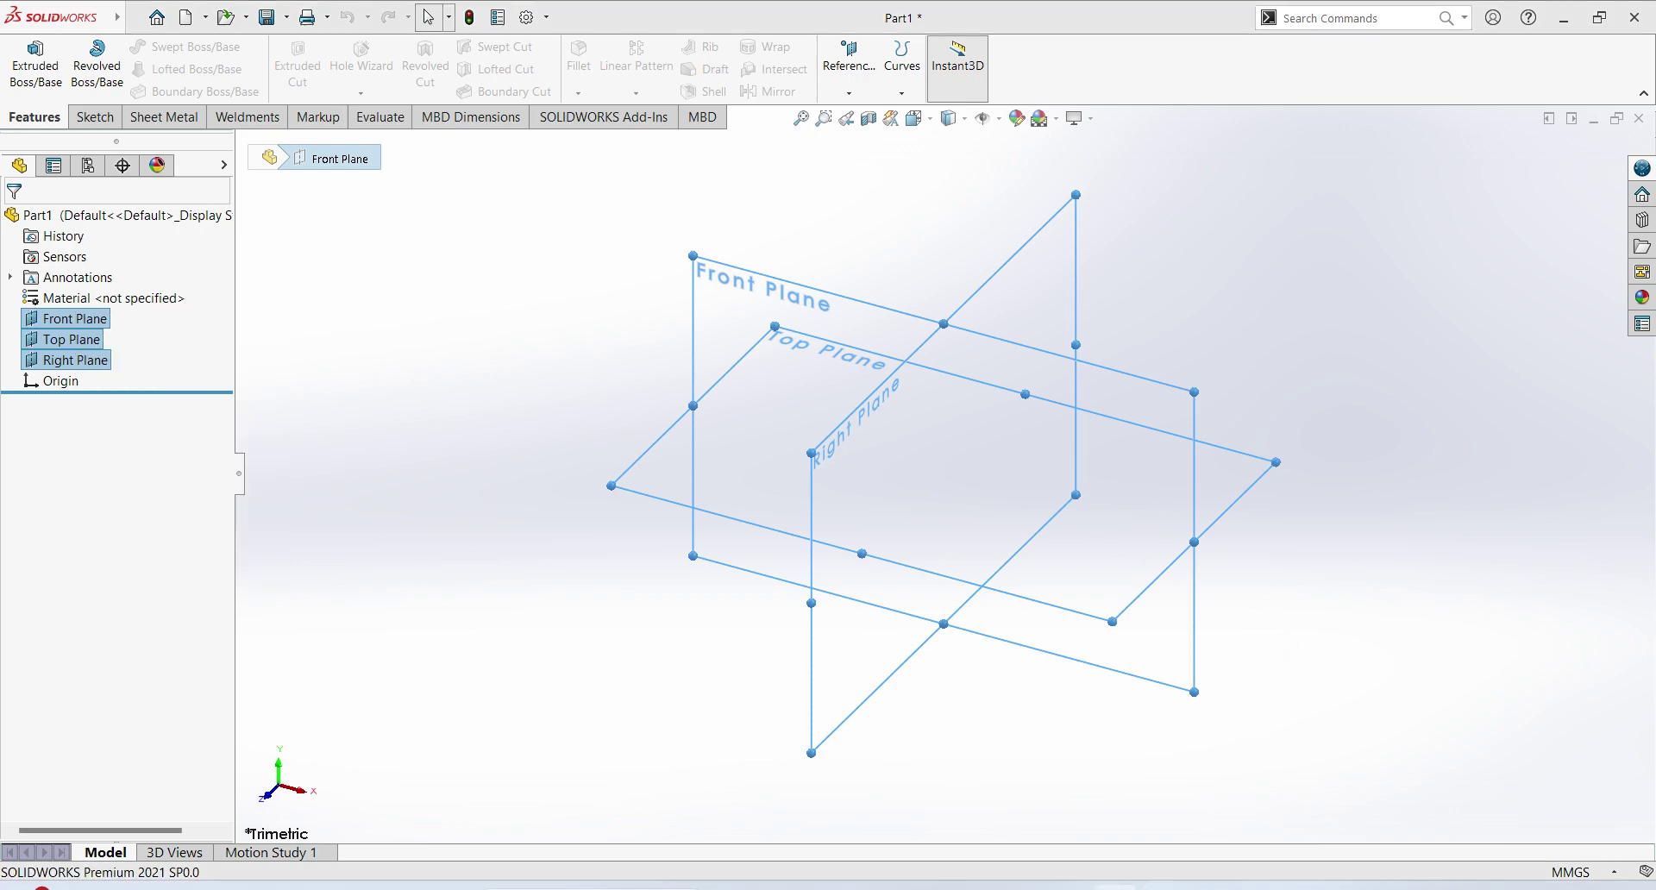
left_click(1586, 24)
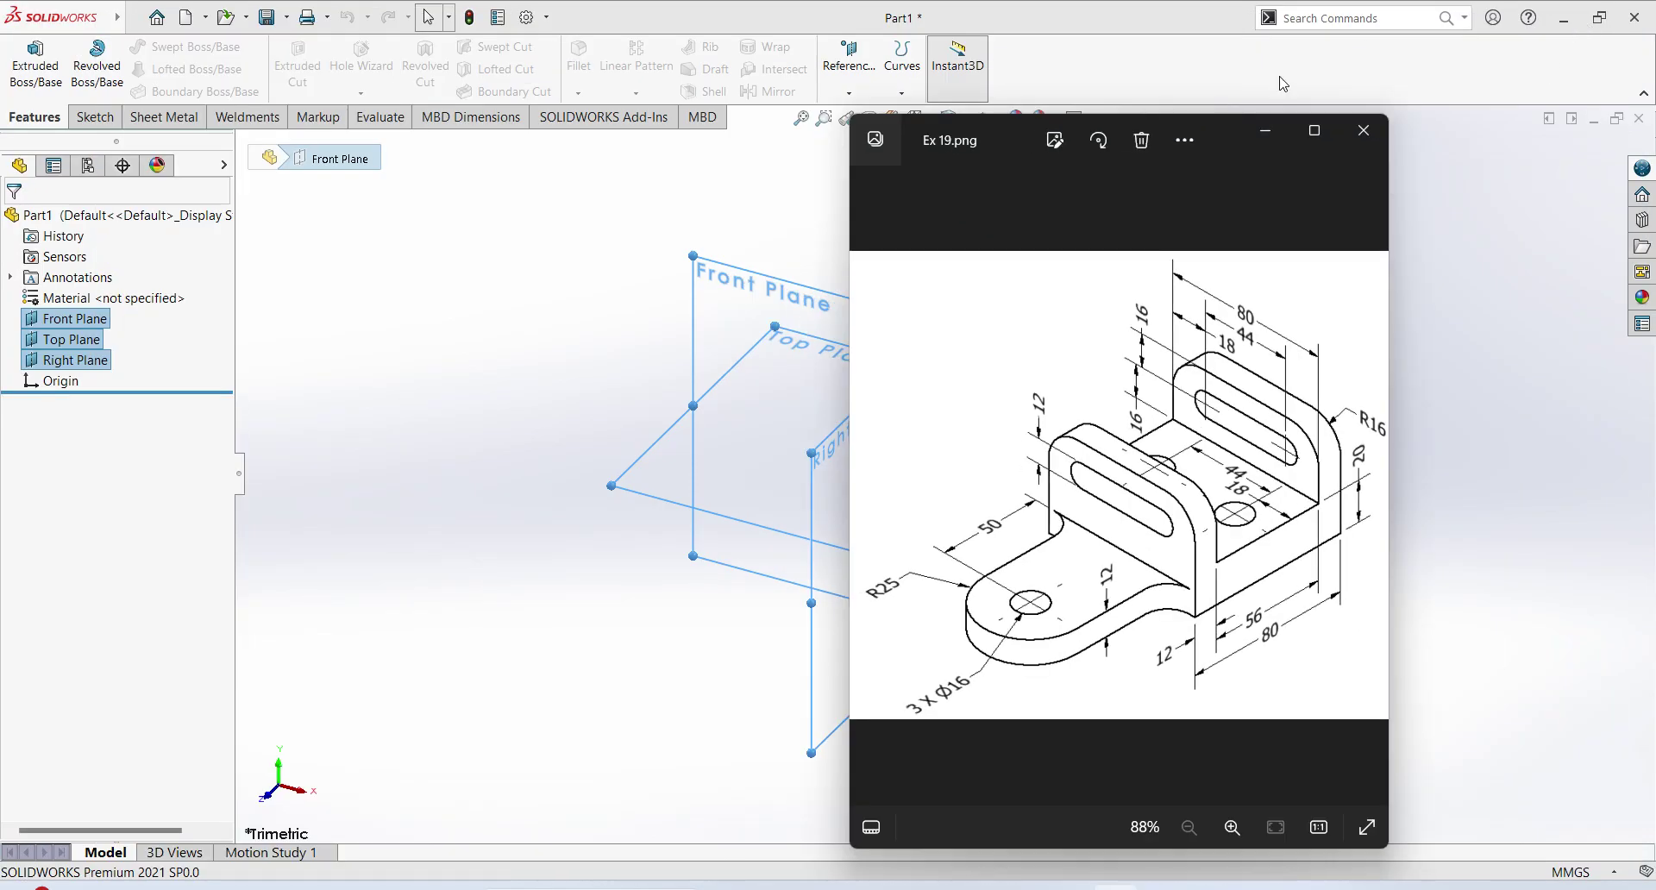
left_click_drag(1012, 127, 1334, 125)
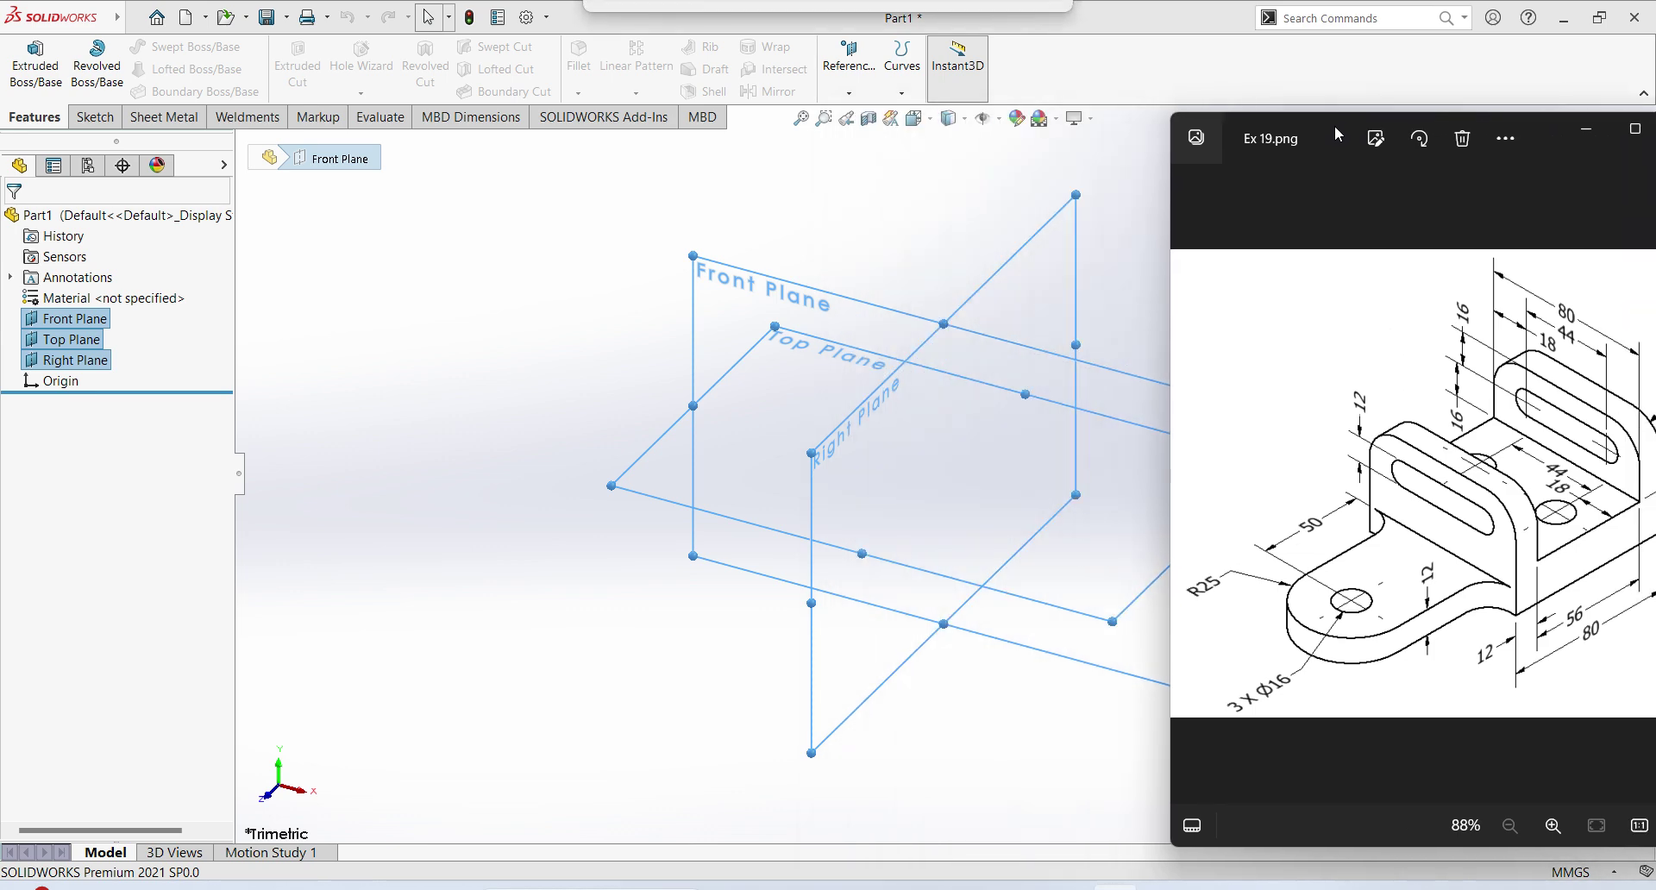
left_click(1103, 624)
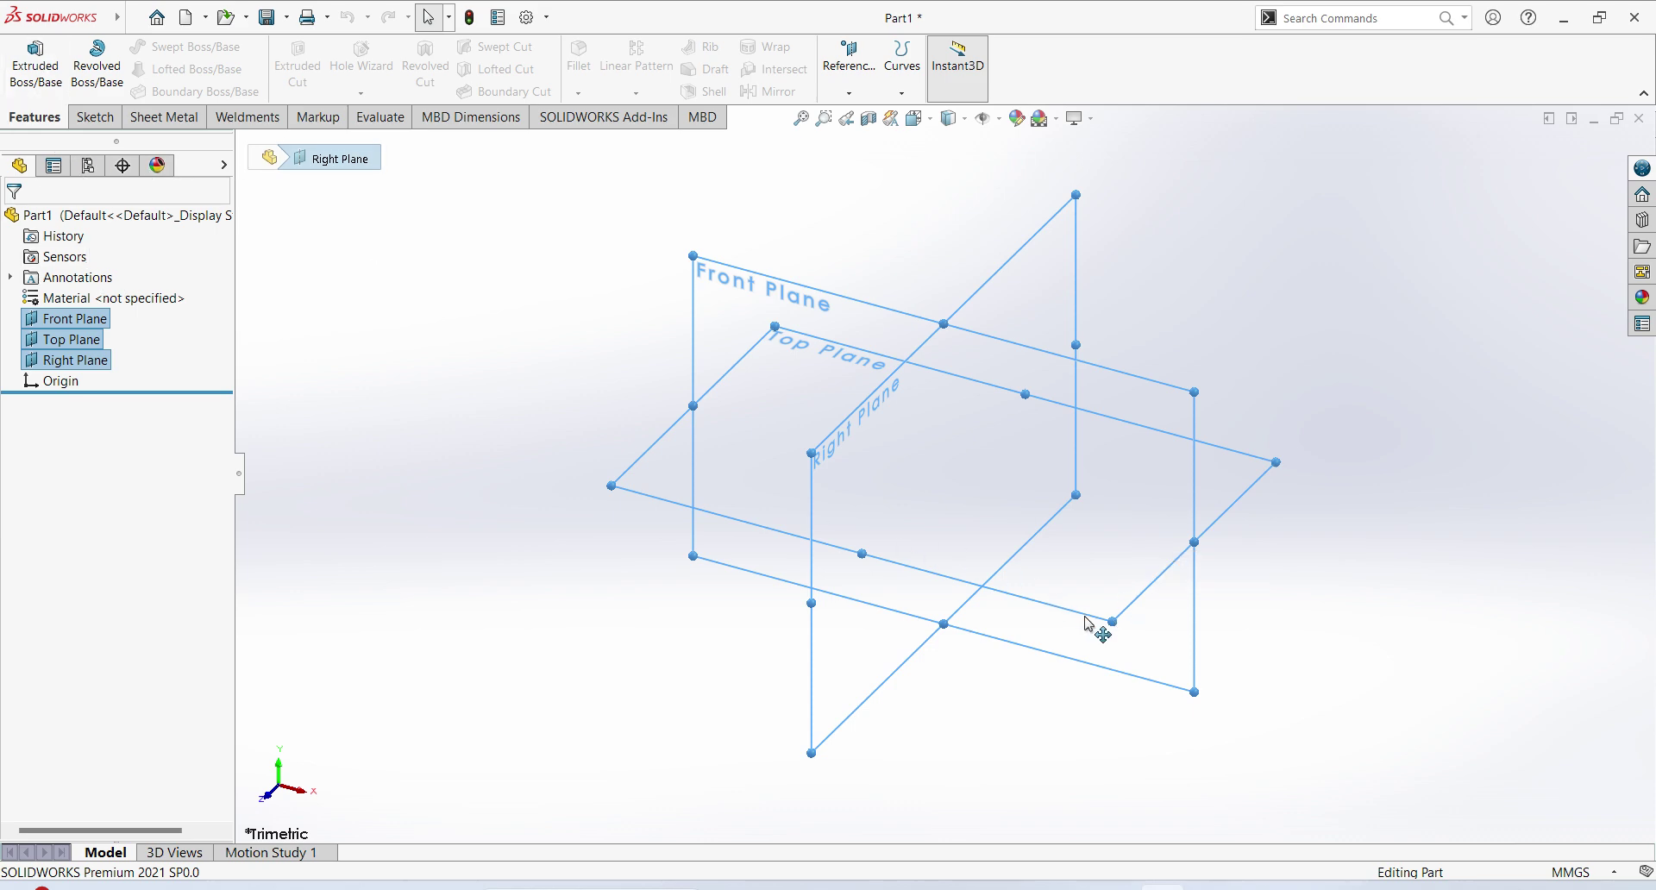
left_click(1225, 619)
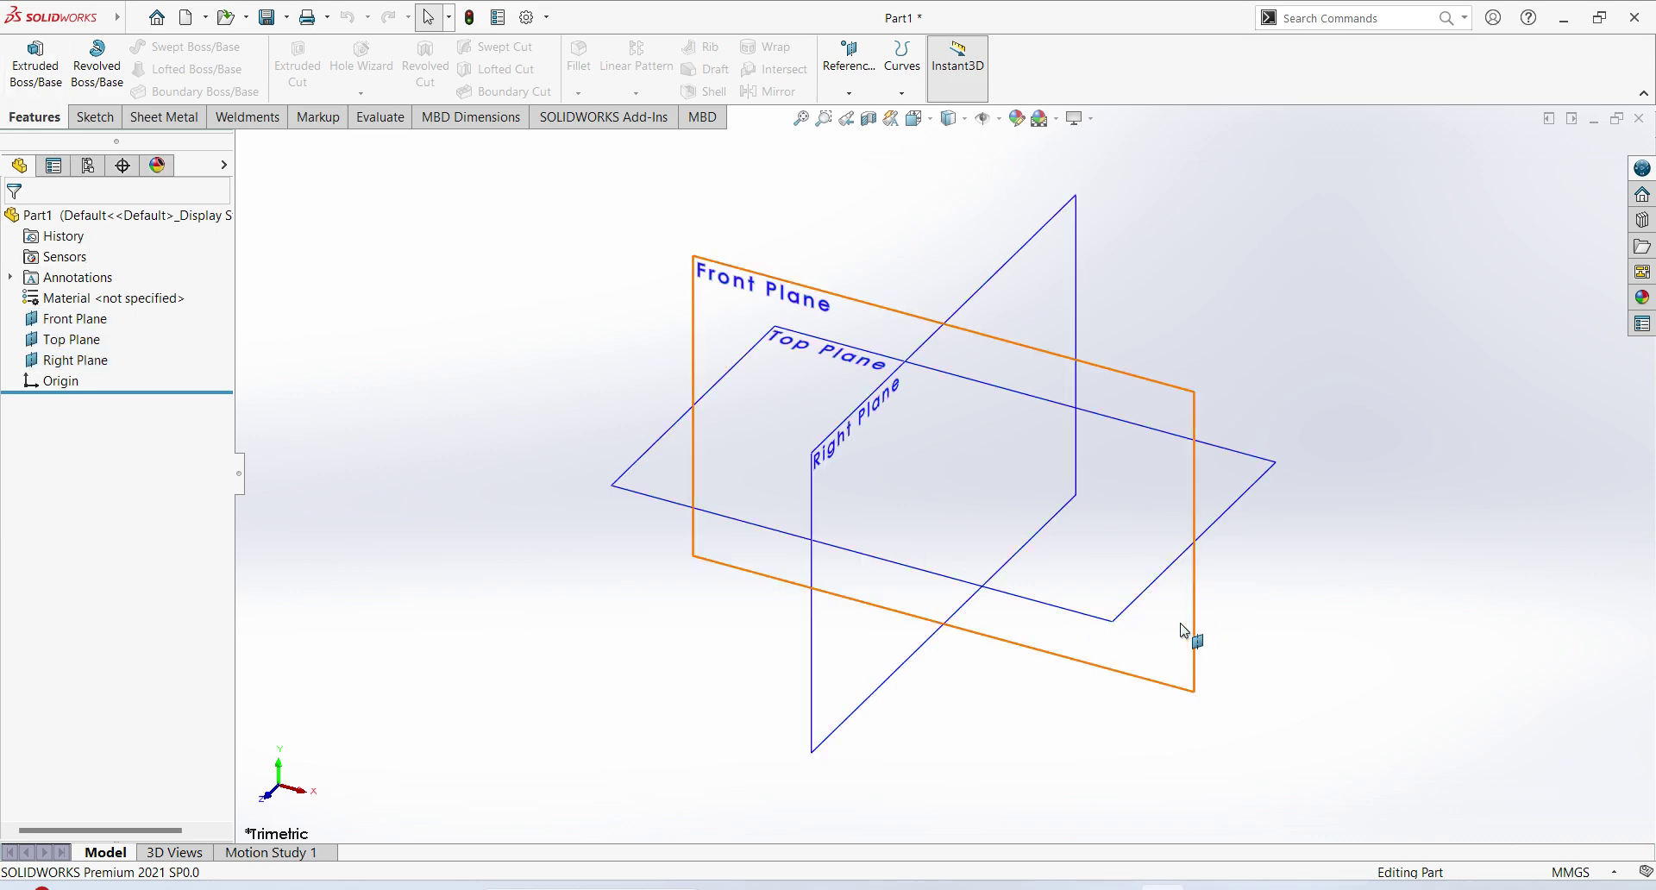
Sketch a center rectangle on the Top Plane, centred on the origin
left_click(1117, 618)
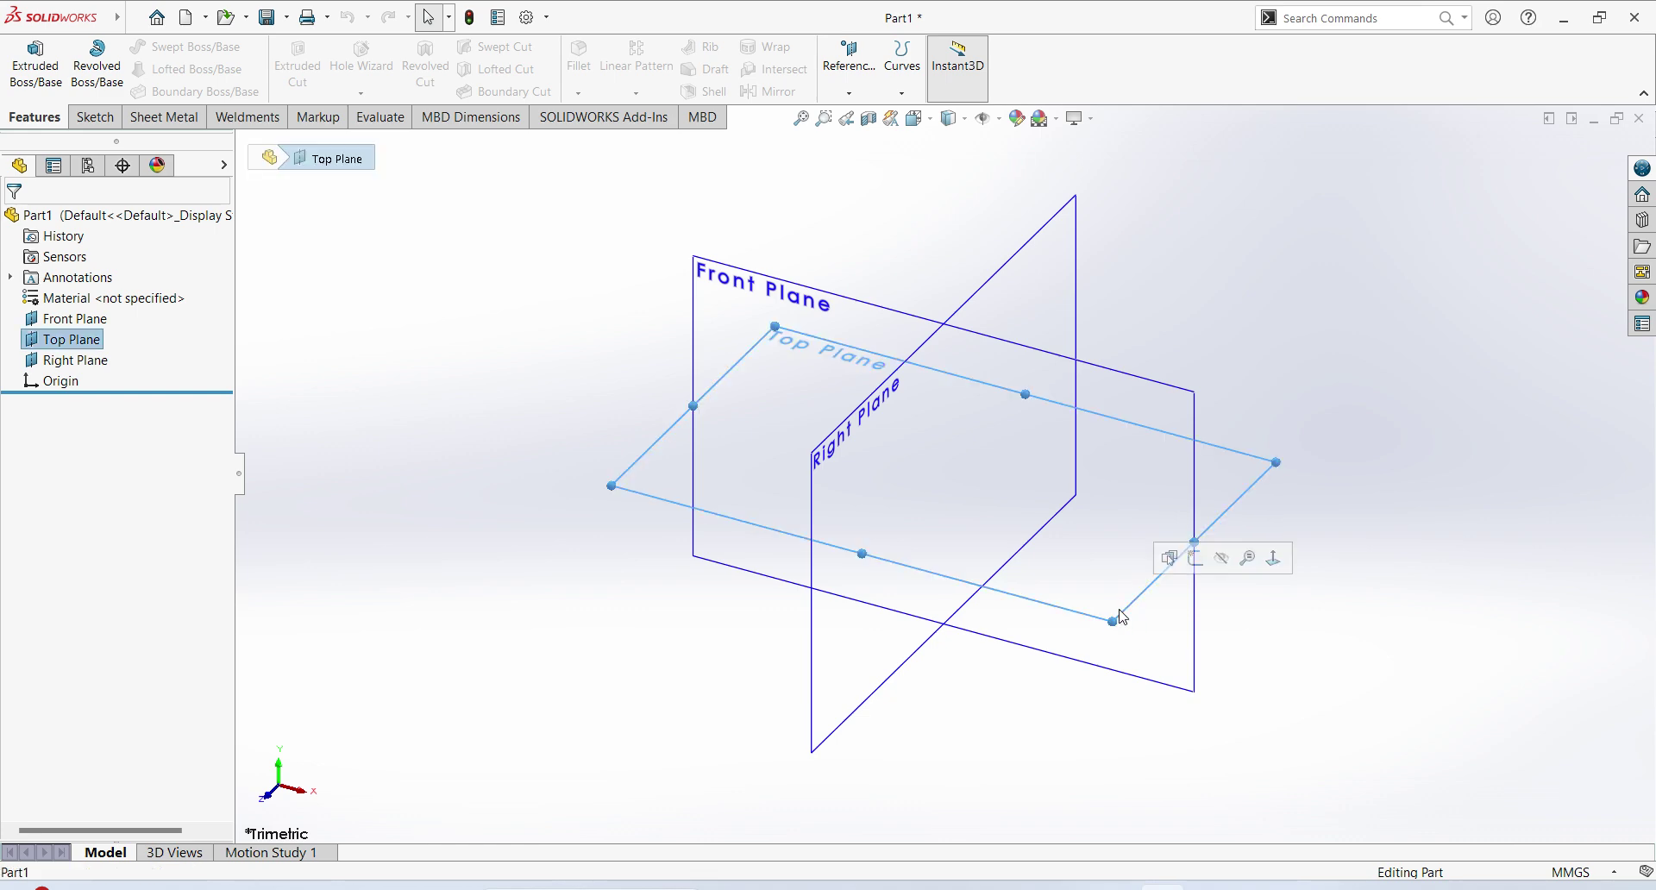
left_click(1196, 559)
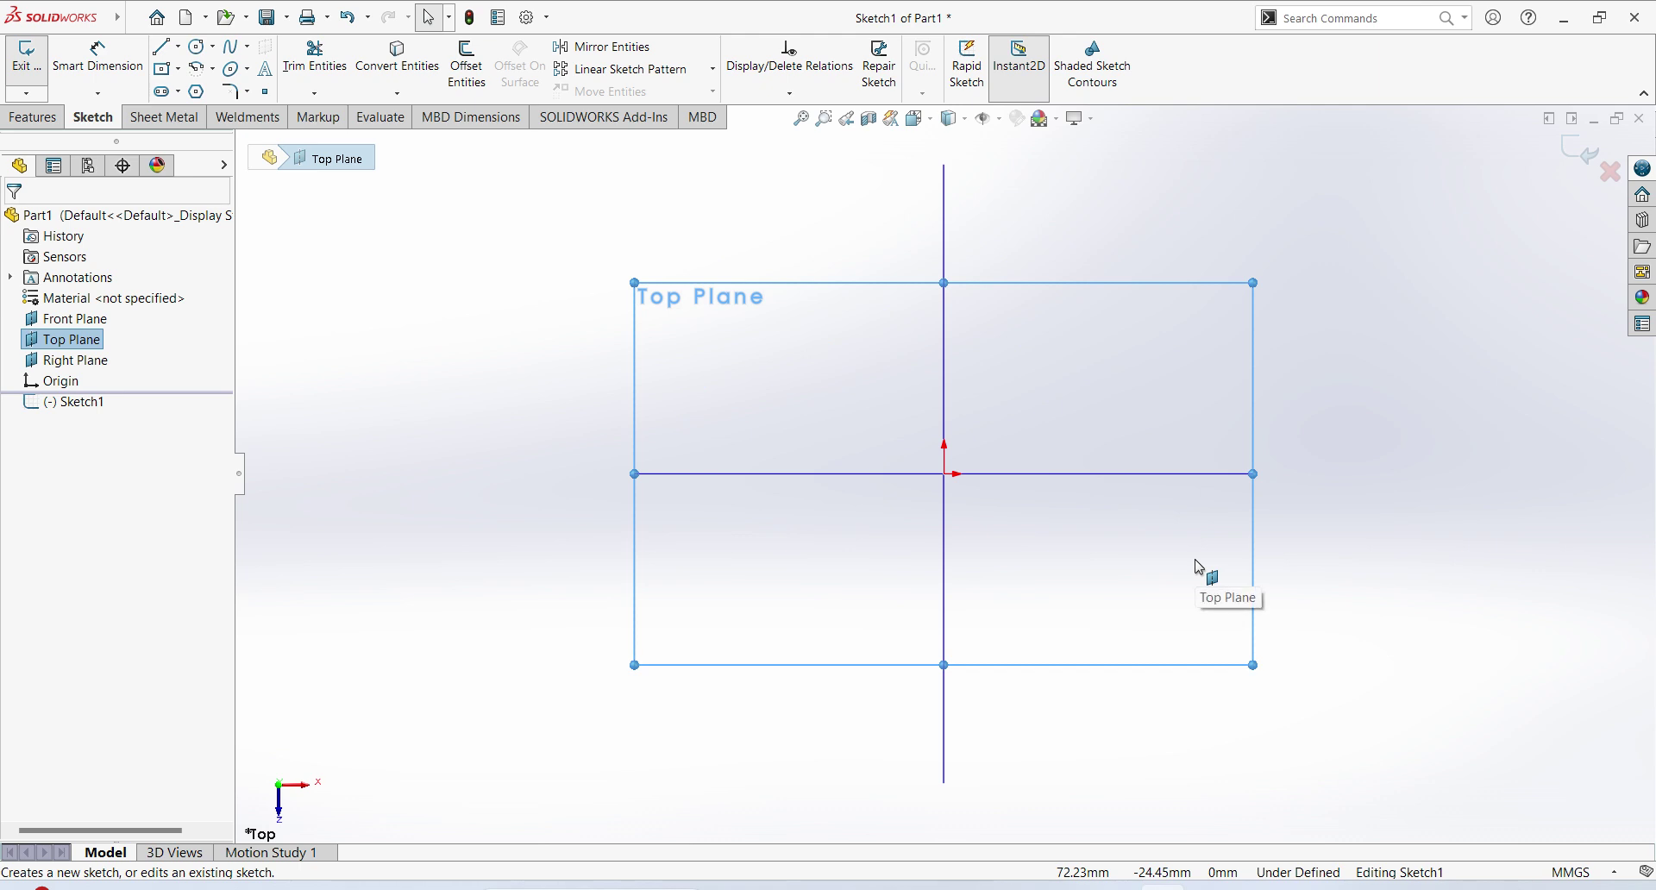
left_click(170, 74)
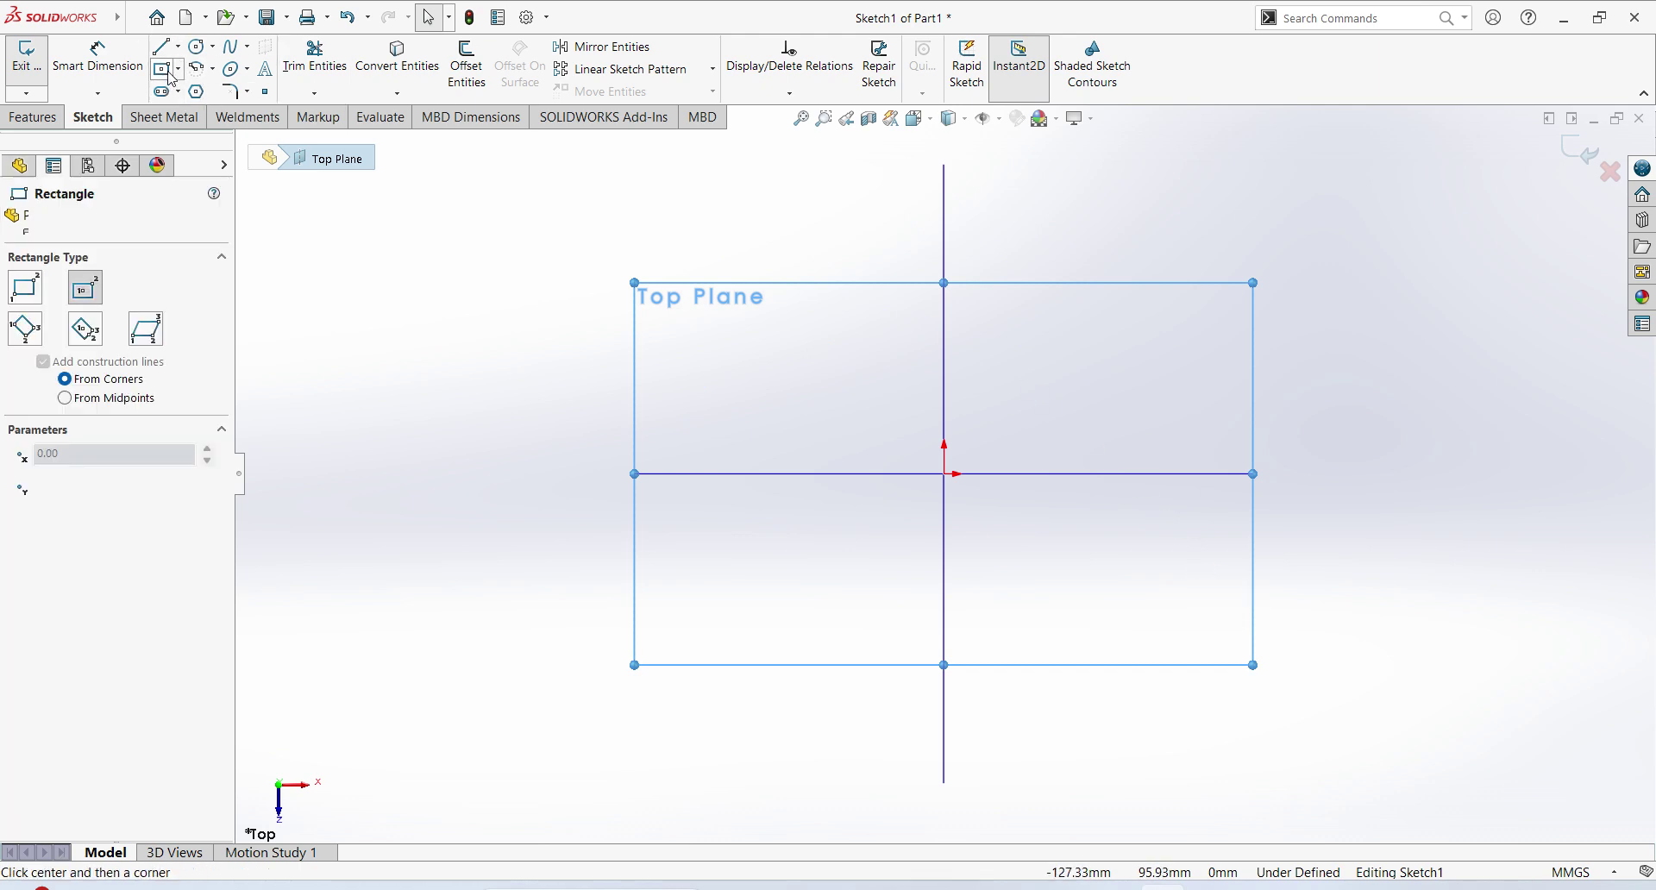
left_click(945, 474)
left_click(1100, 643)
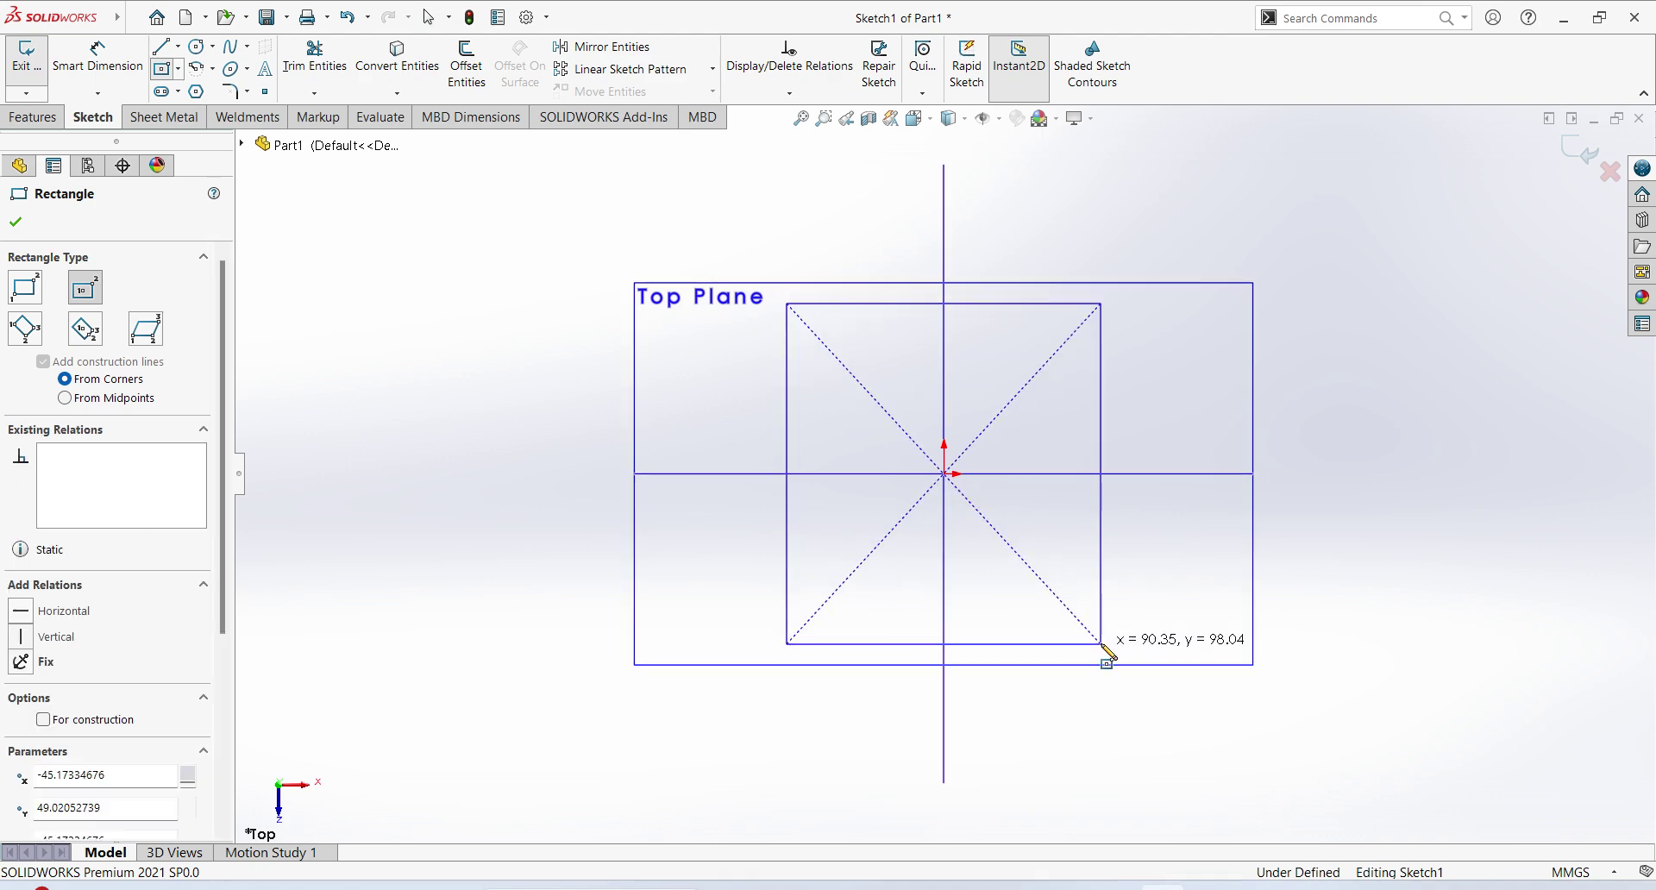
key("Escape")
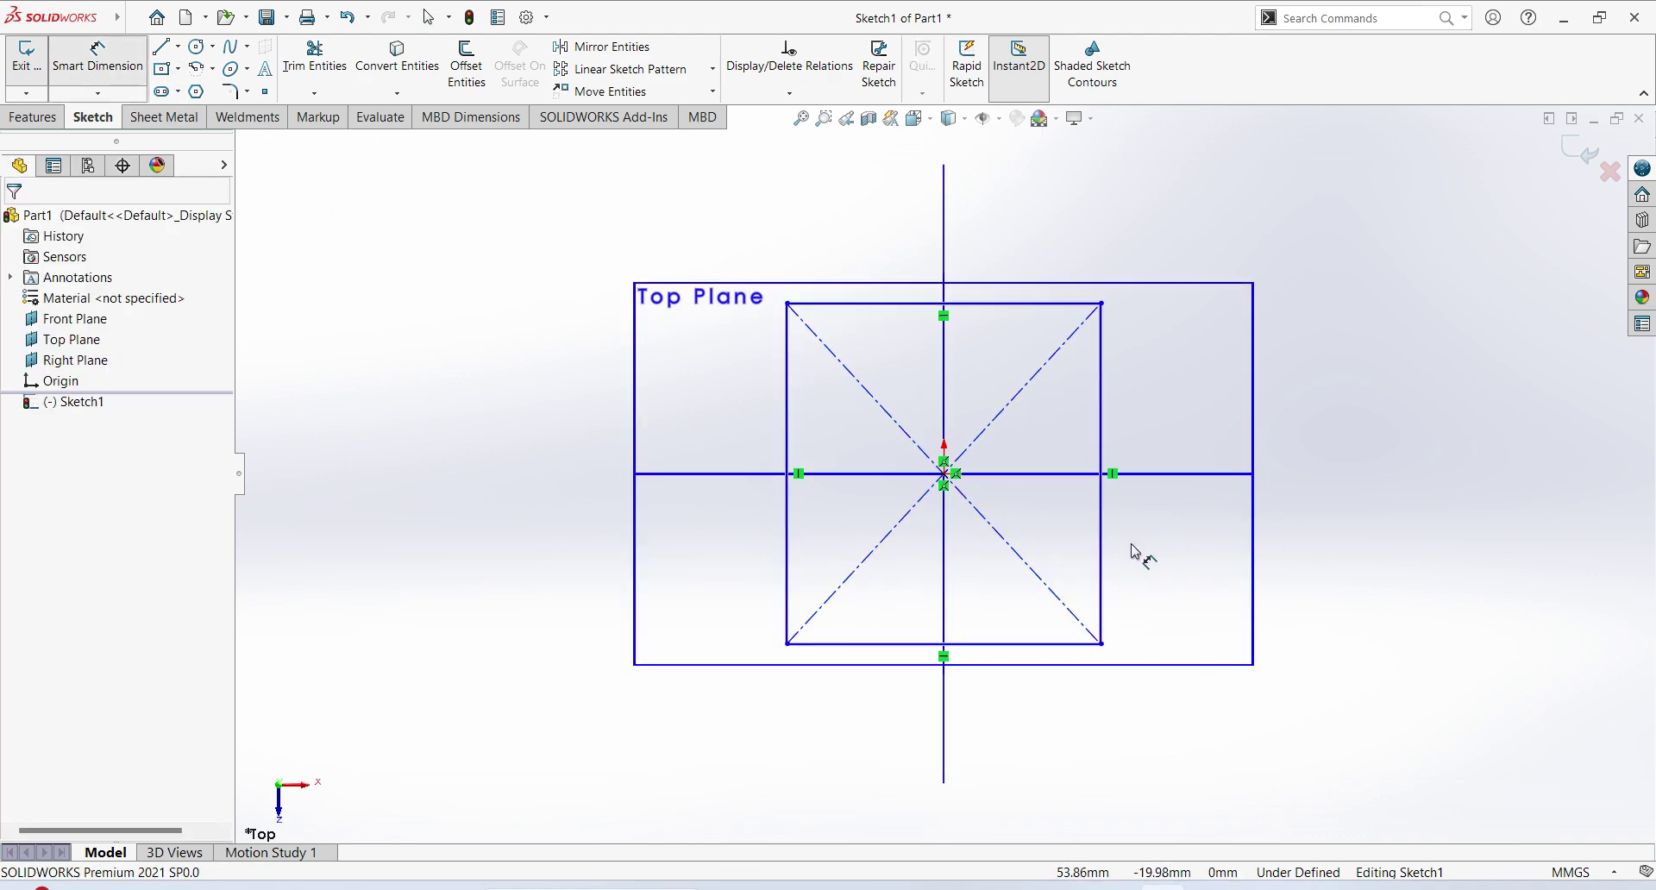
Dimension the rectangle's height and width to 80 mm each and exit the sketch
left_click(1100, 552)
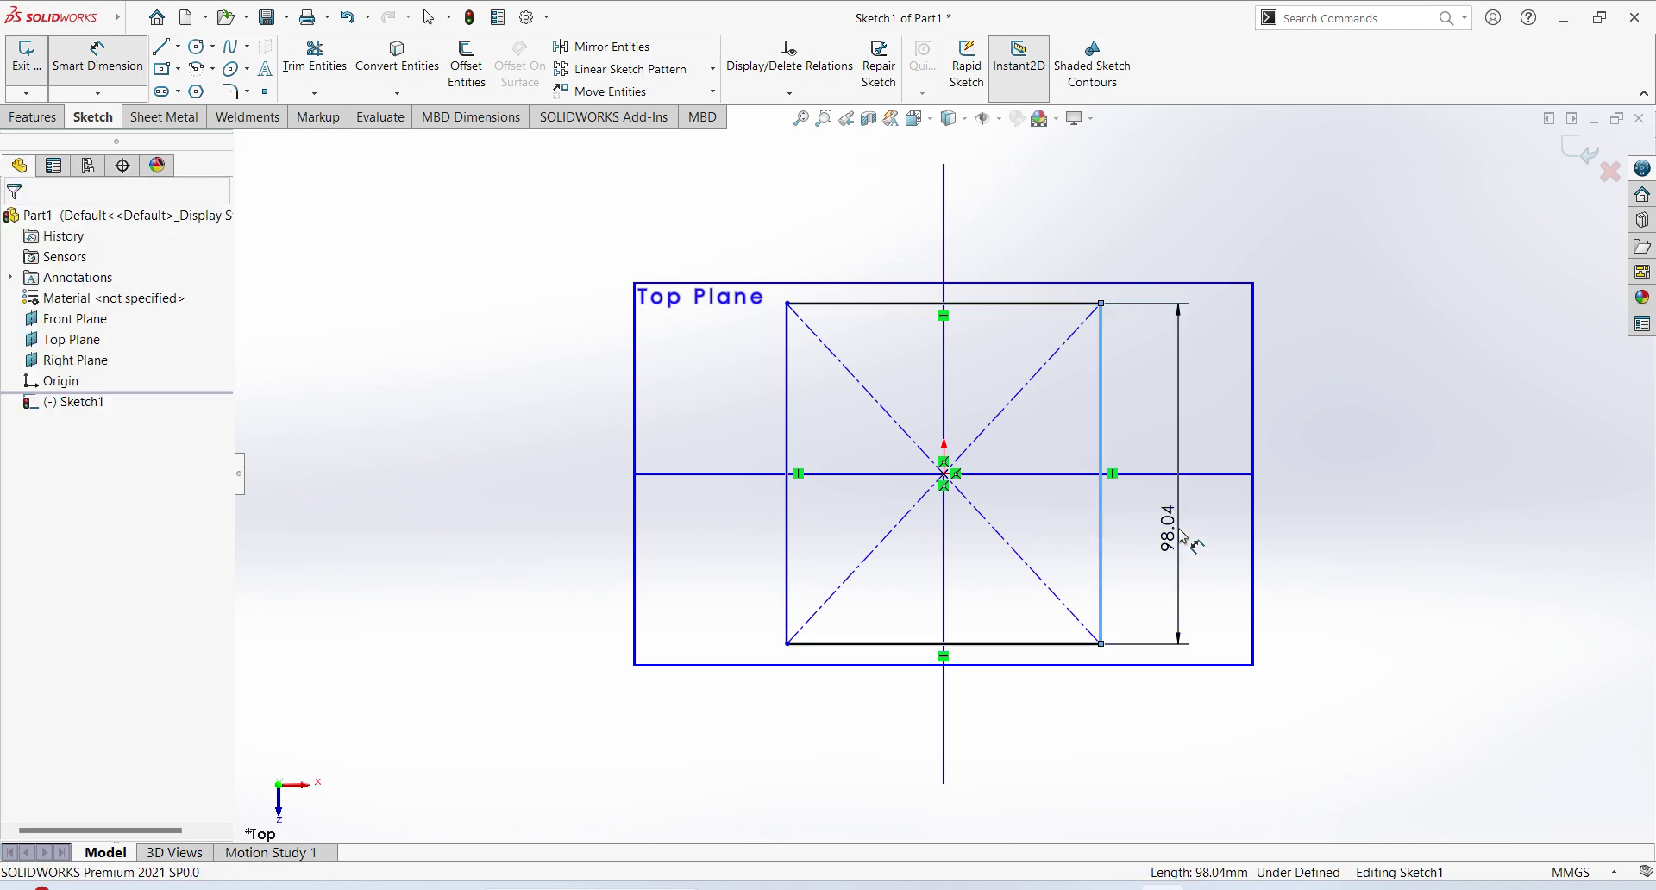
left_click(1178, 569)
type("80")
key("Return")
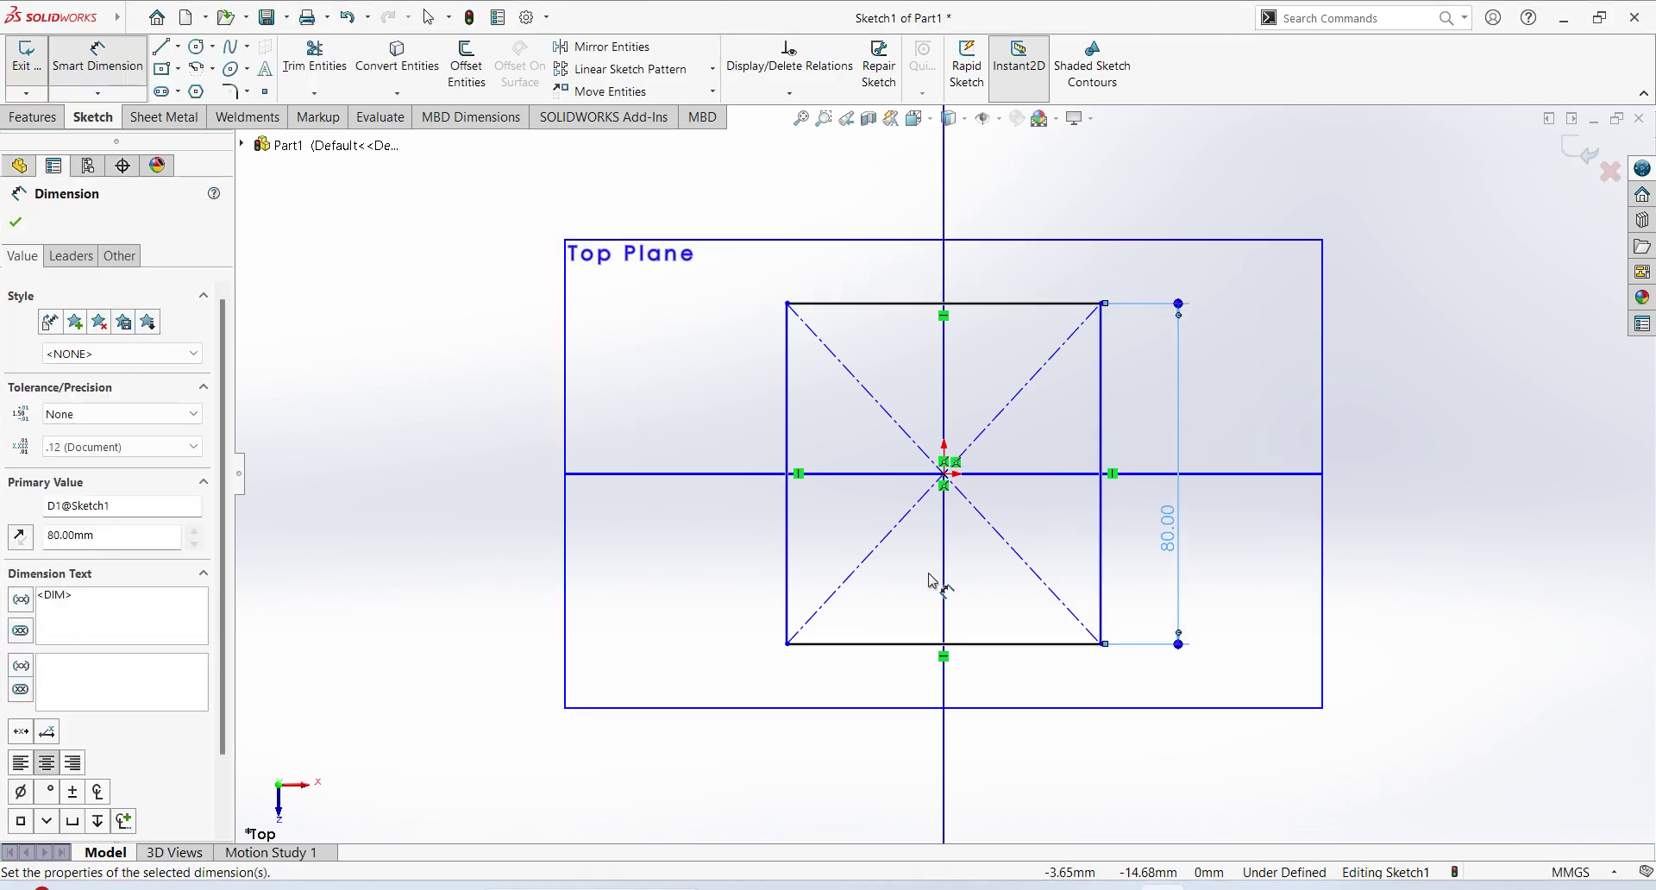
left_click(1037, 653)
left_click(1027, 694)
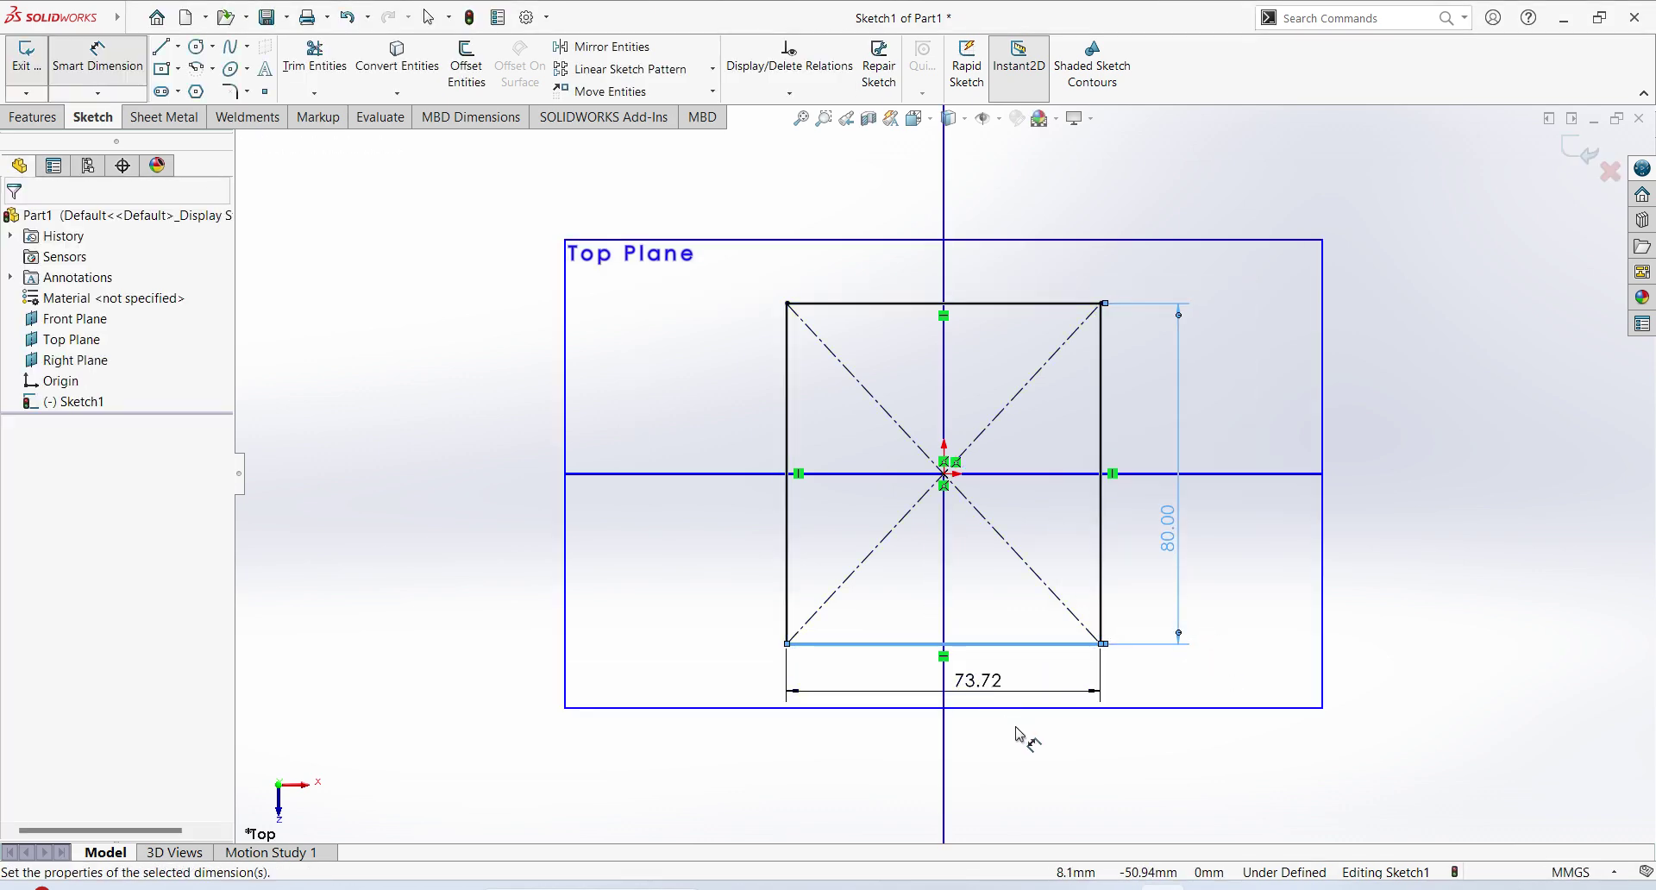
type("80")
key("Return")
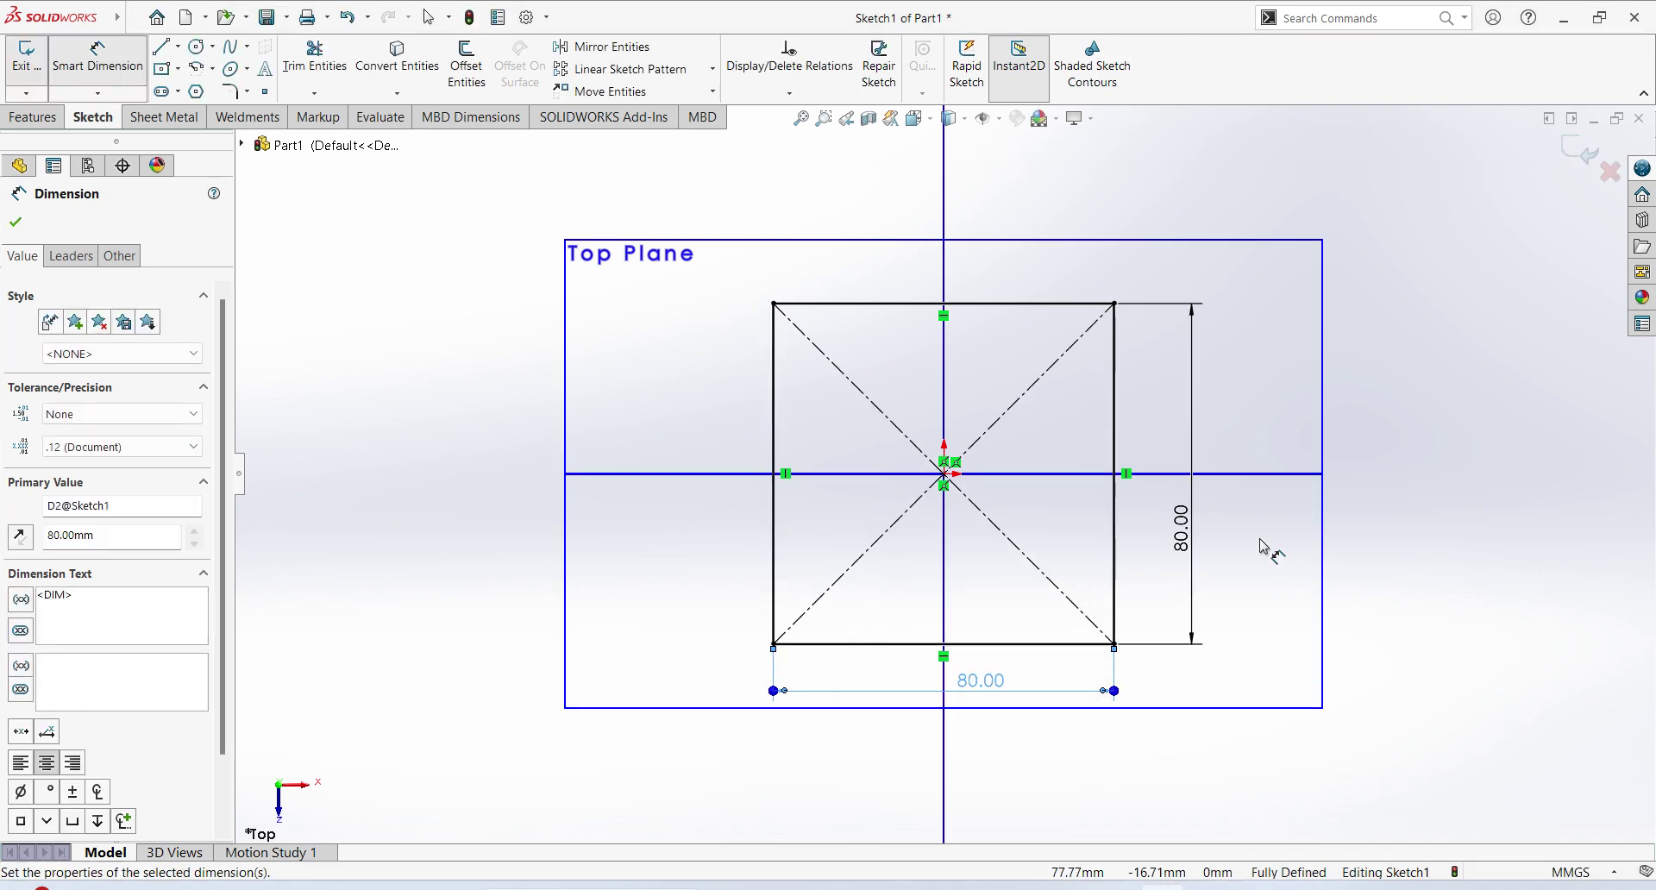
left_click(1583, 153)
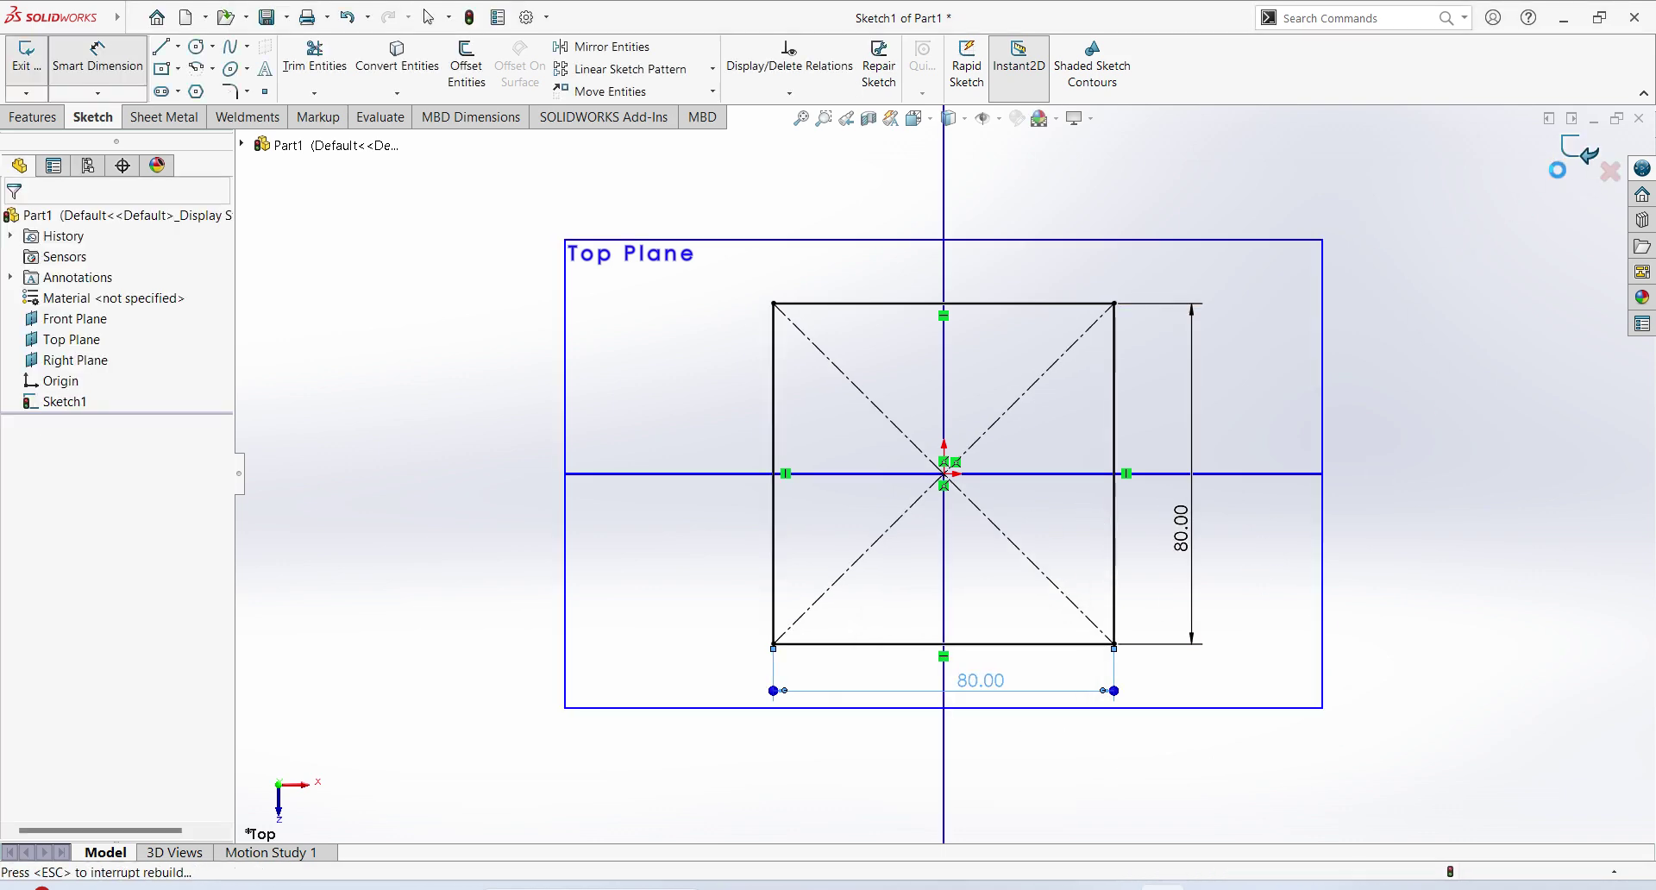
Extrude the 80 mm square Blind to 20 mm depth as Boss-Extrude1
left_click(35, 62)
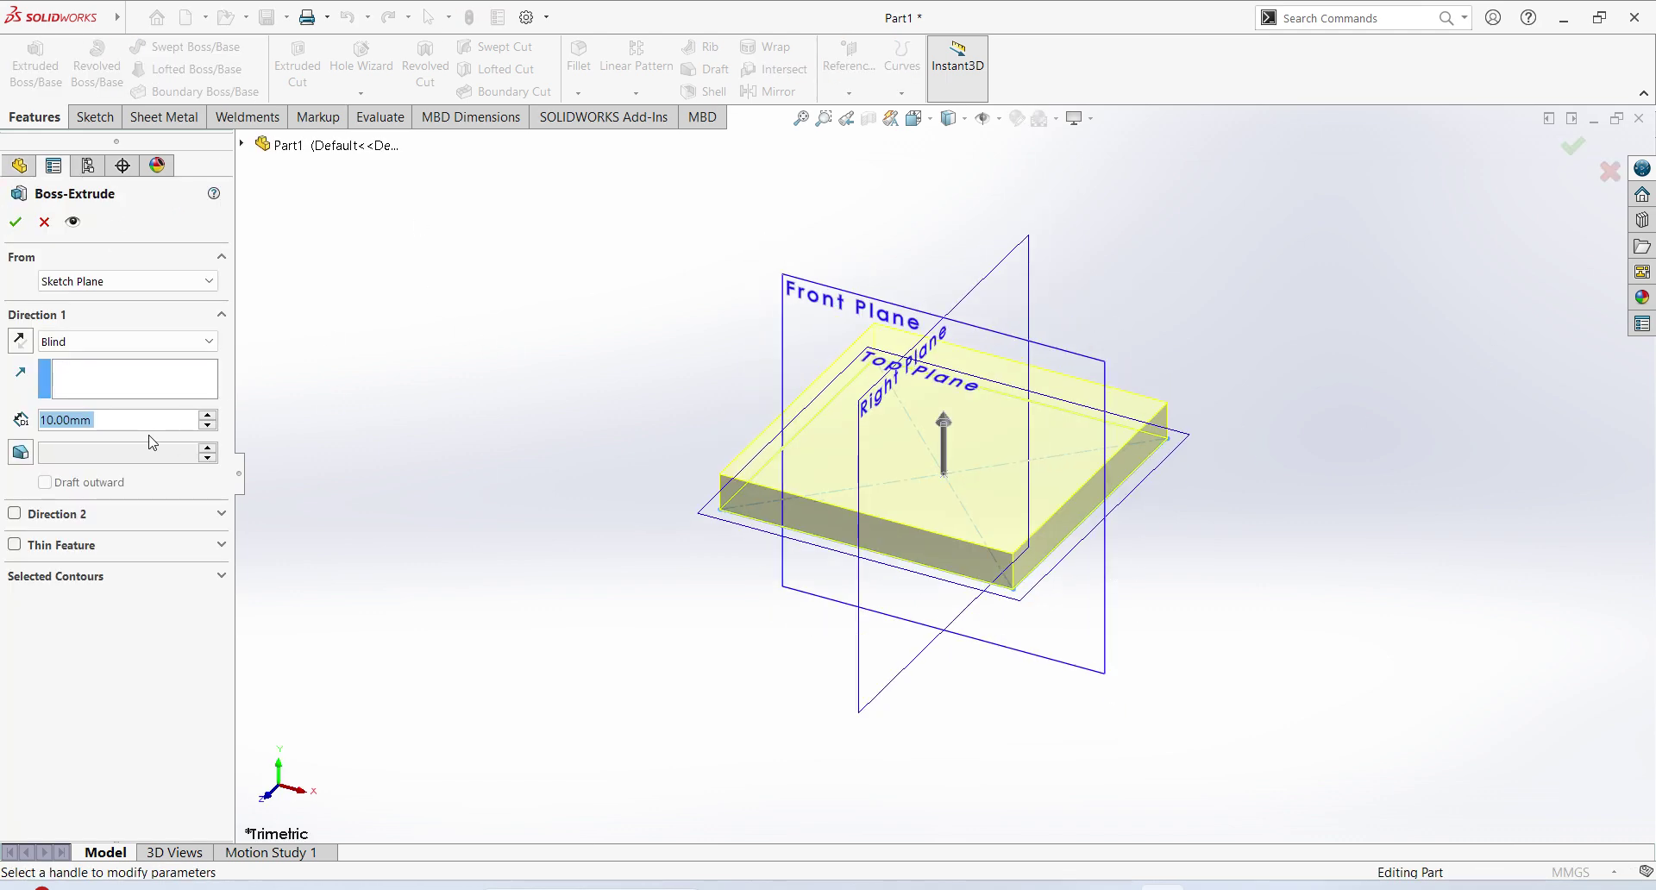
type("20")
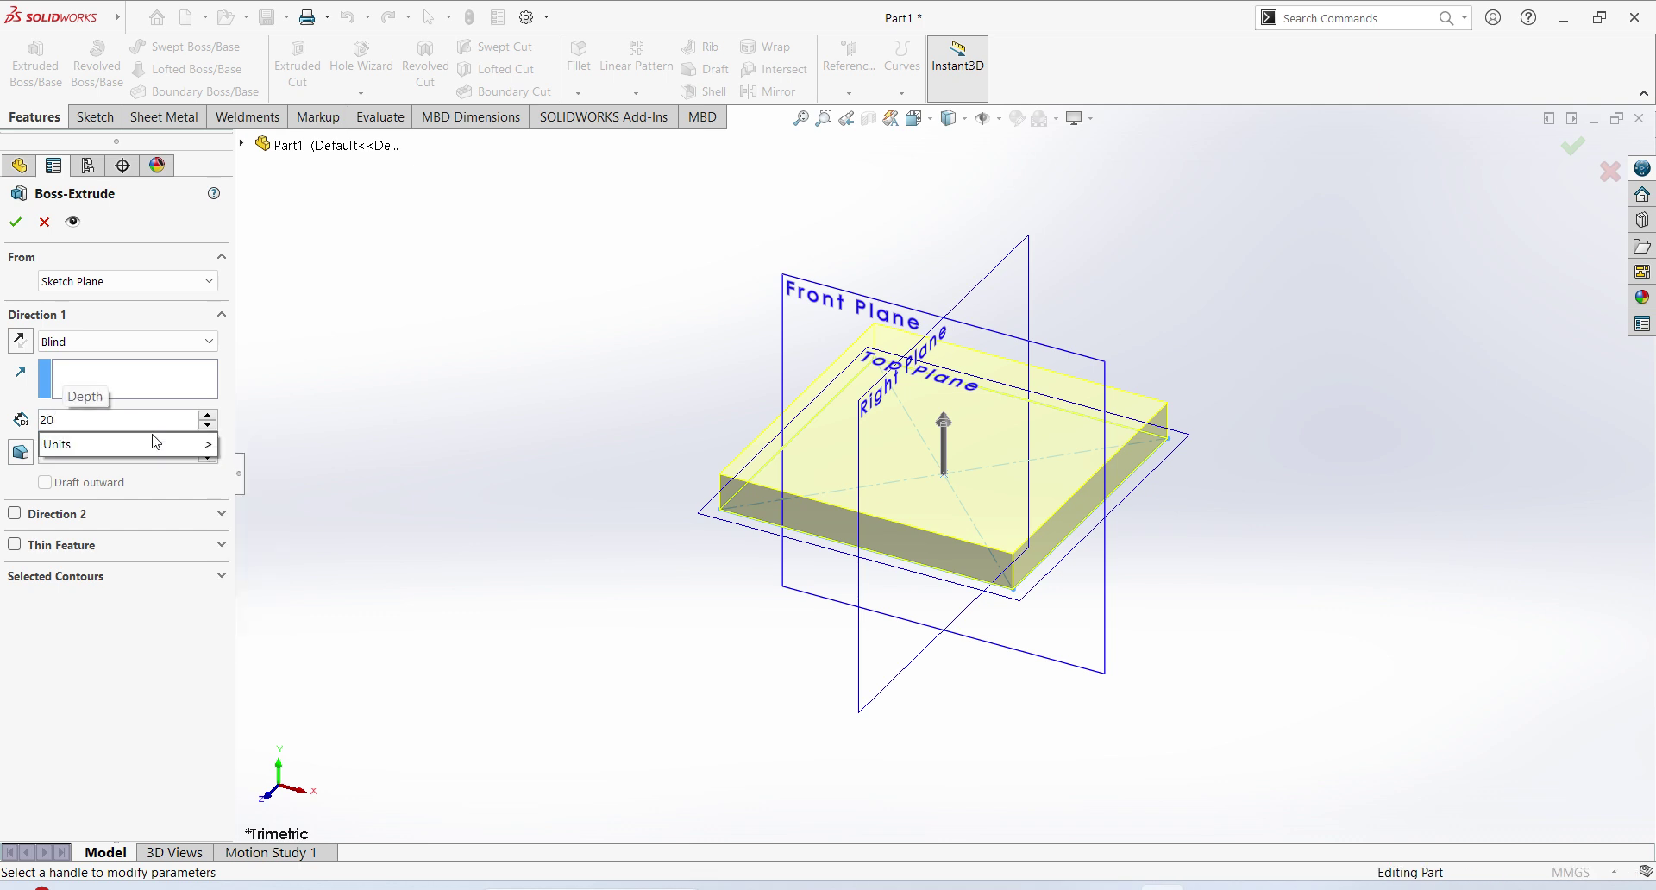
key("Return")
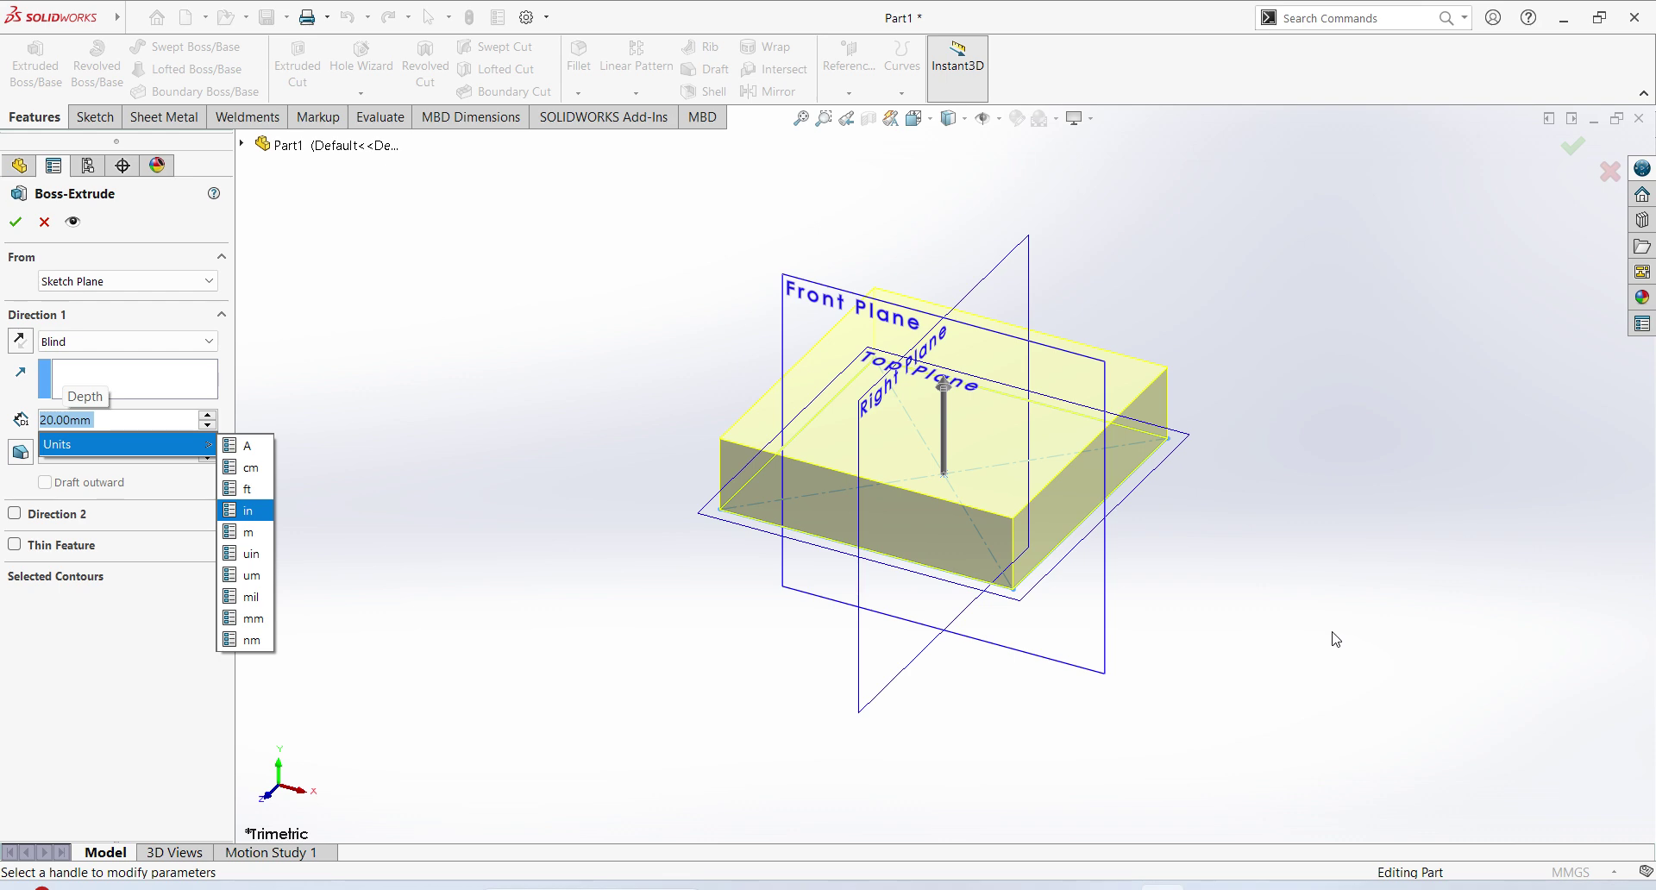
left_click(14, 226)
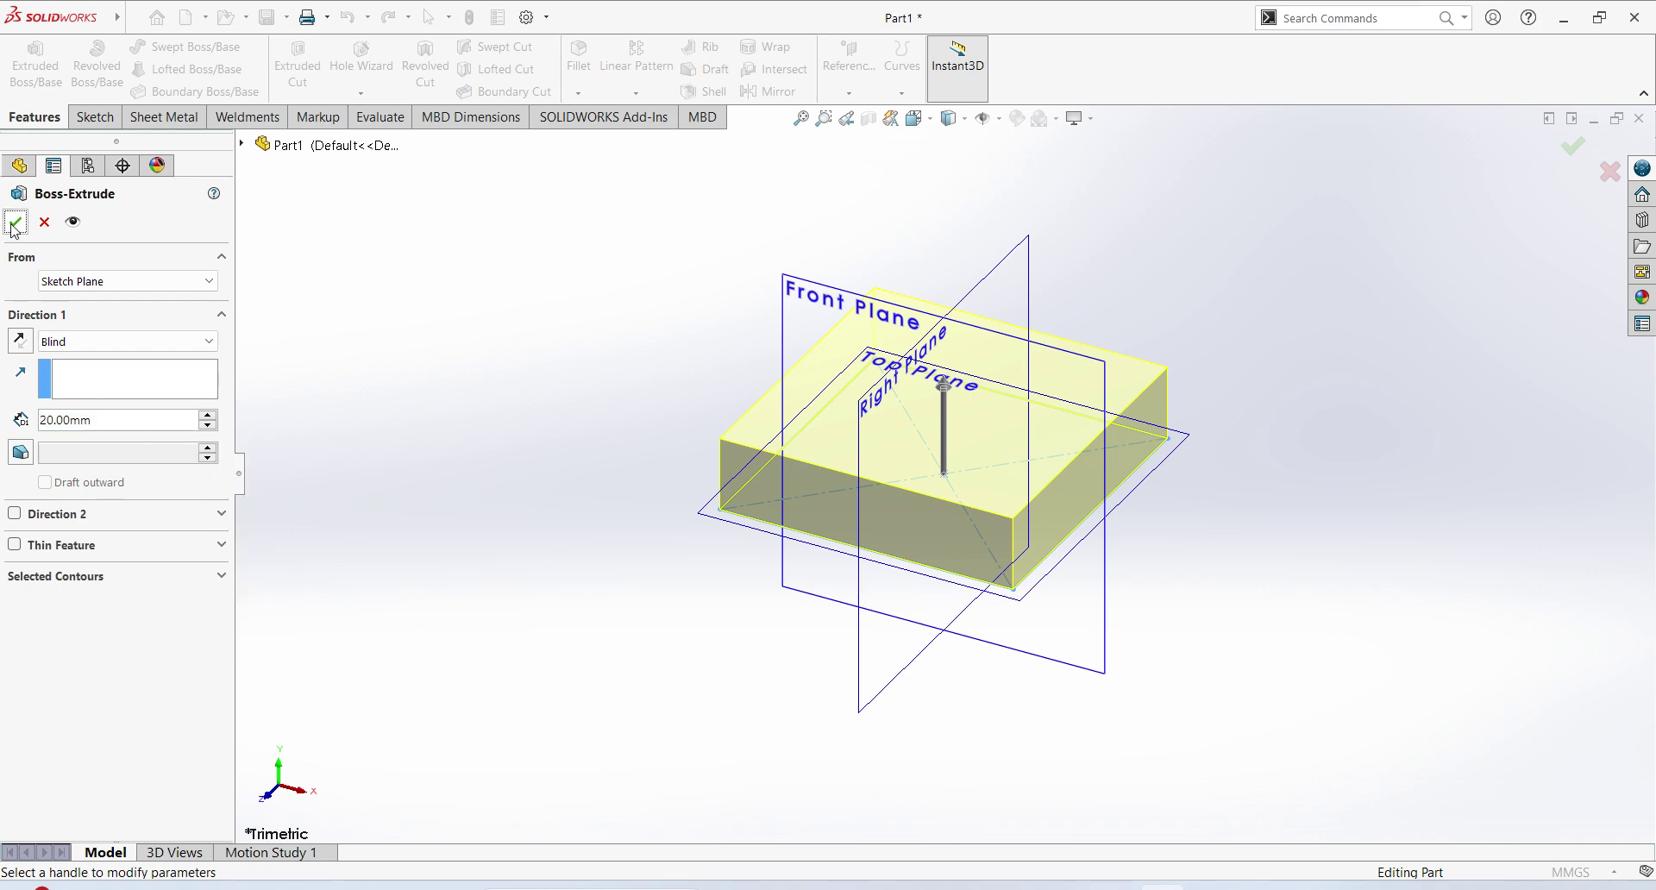
left_click(14, 224)
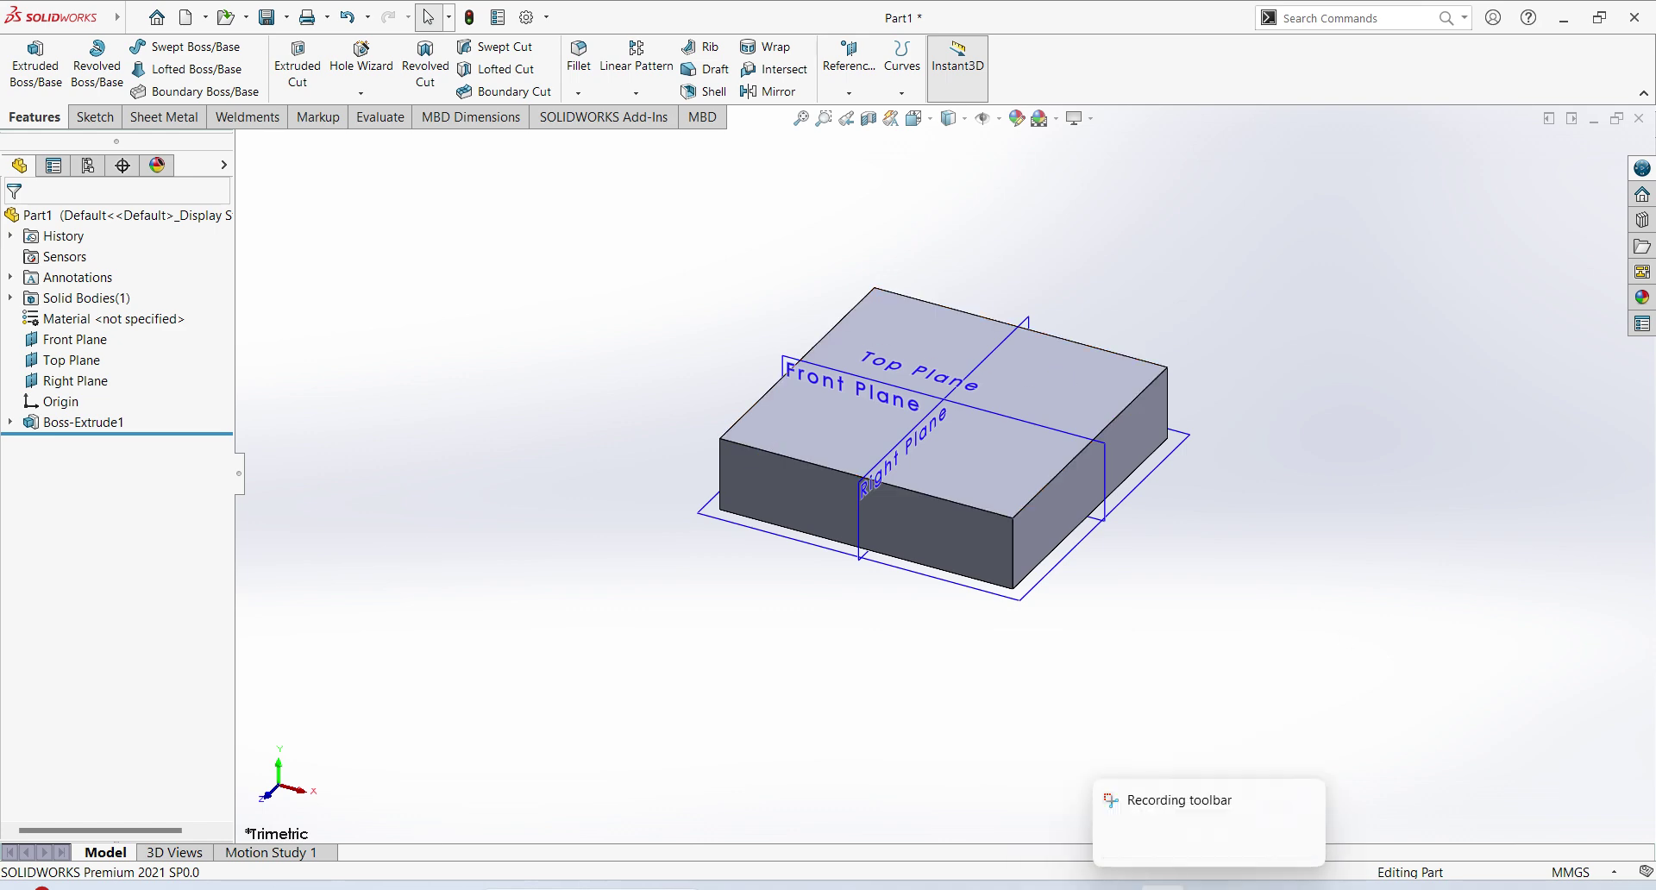
Start Sketch2 on the block's top face viewed Normal To, with Ex 19.png reopened alongside
left_click(1113, 776)
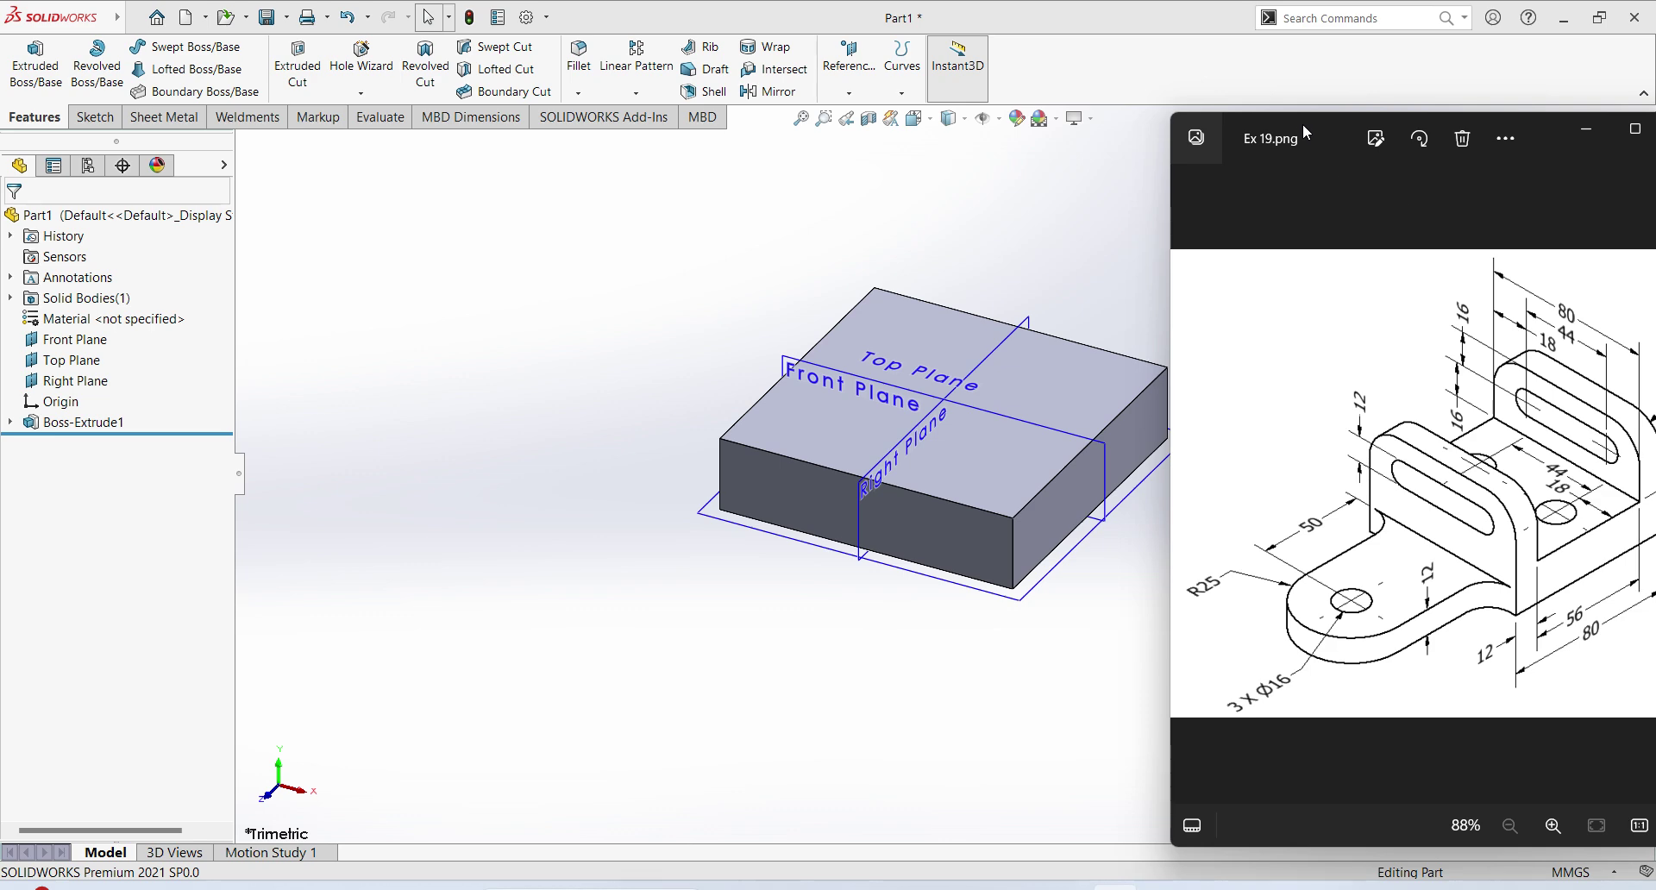
left_click_drag(1333, 128, 1135, 105)
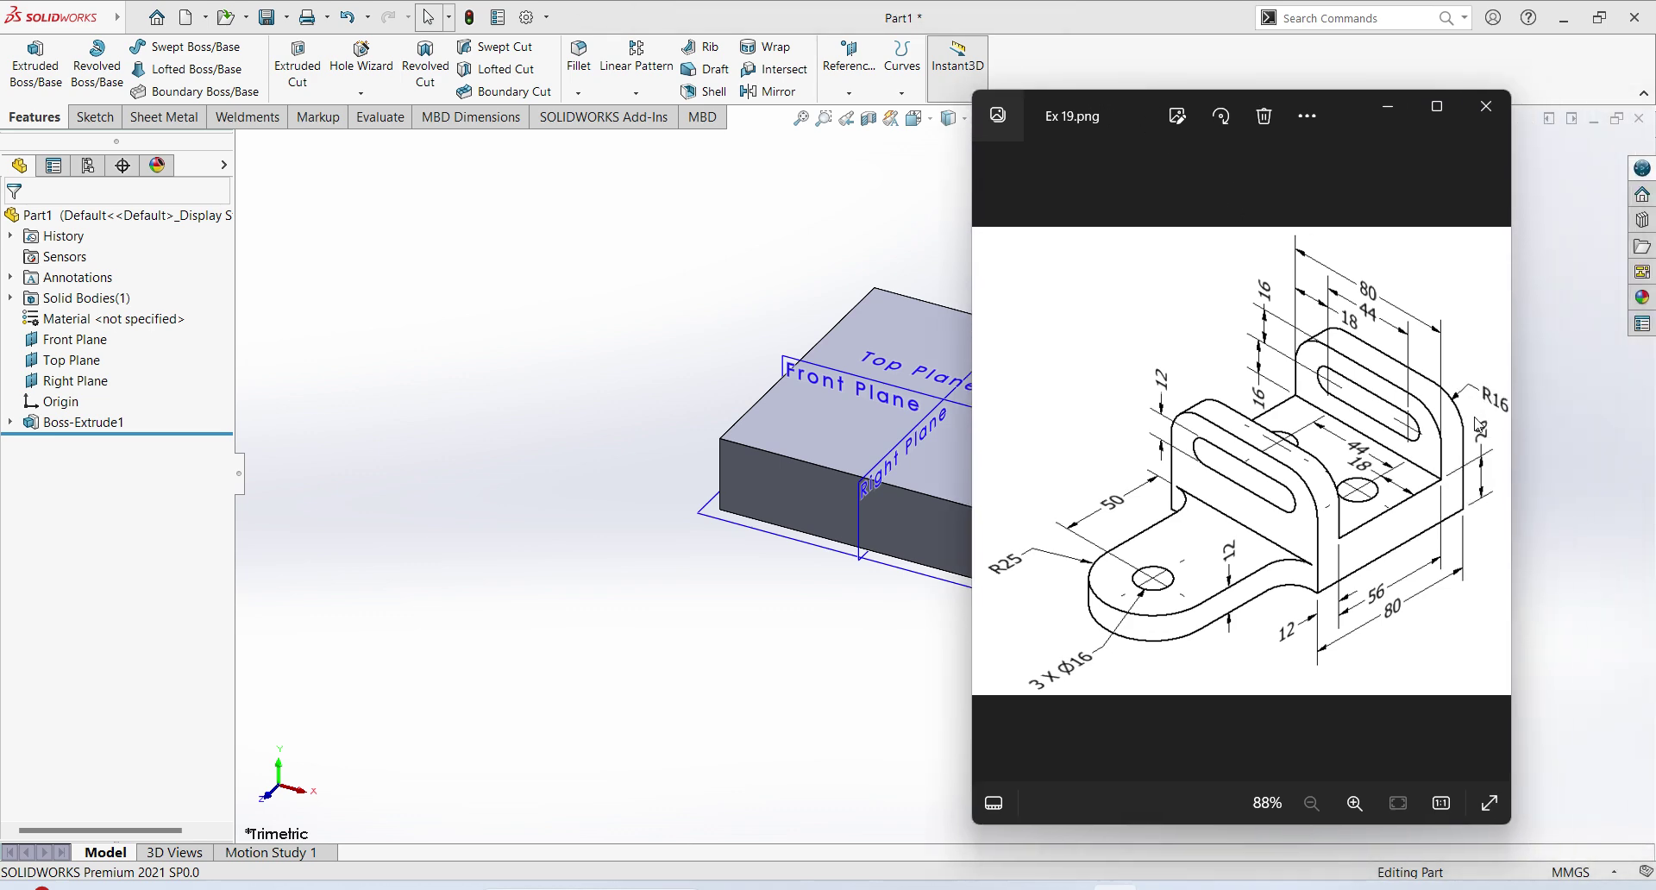
left_click(923, 322)
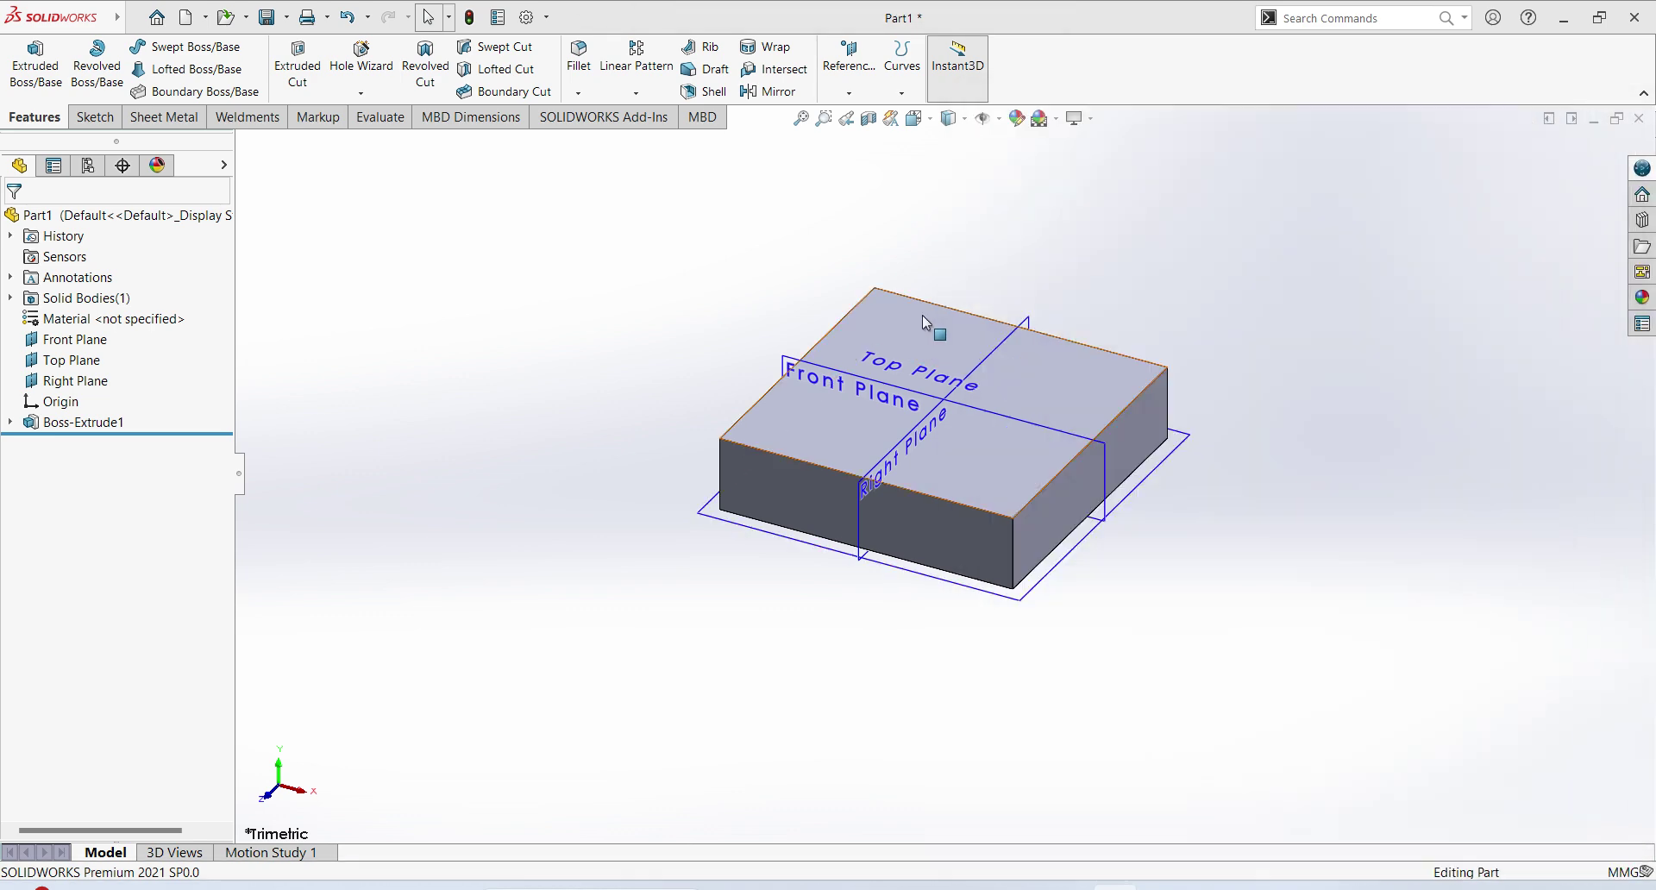
left_click(999, 264)
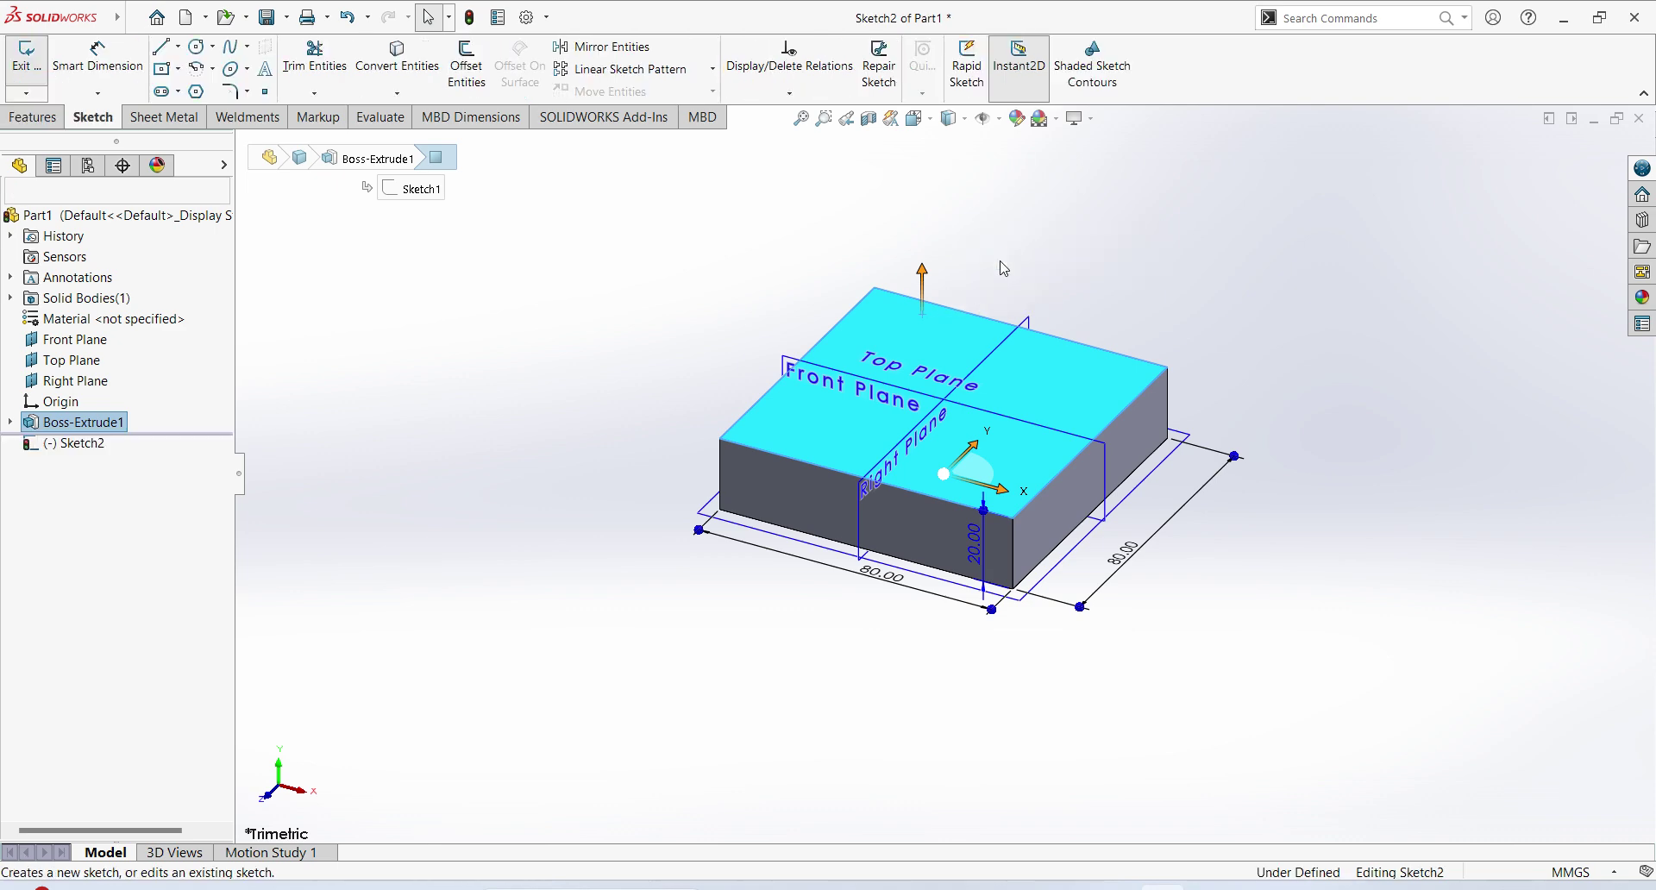
left_click(82, 443)
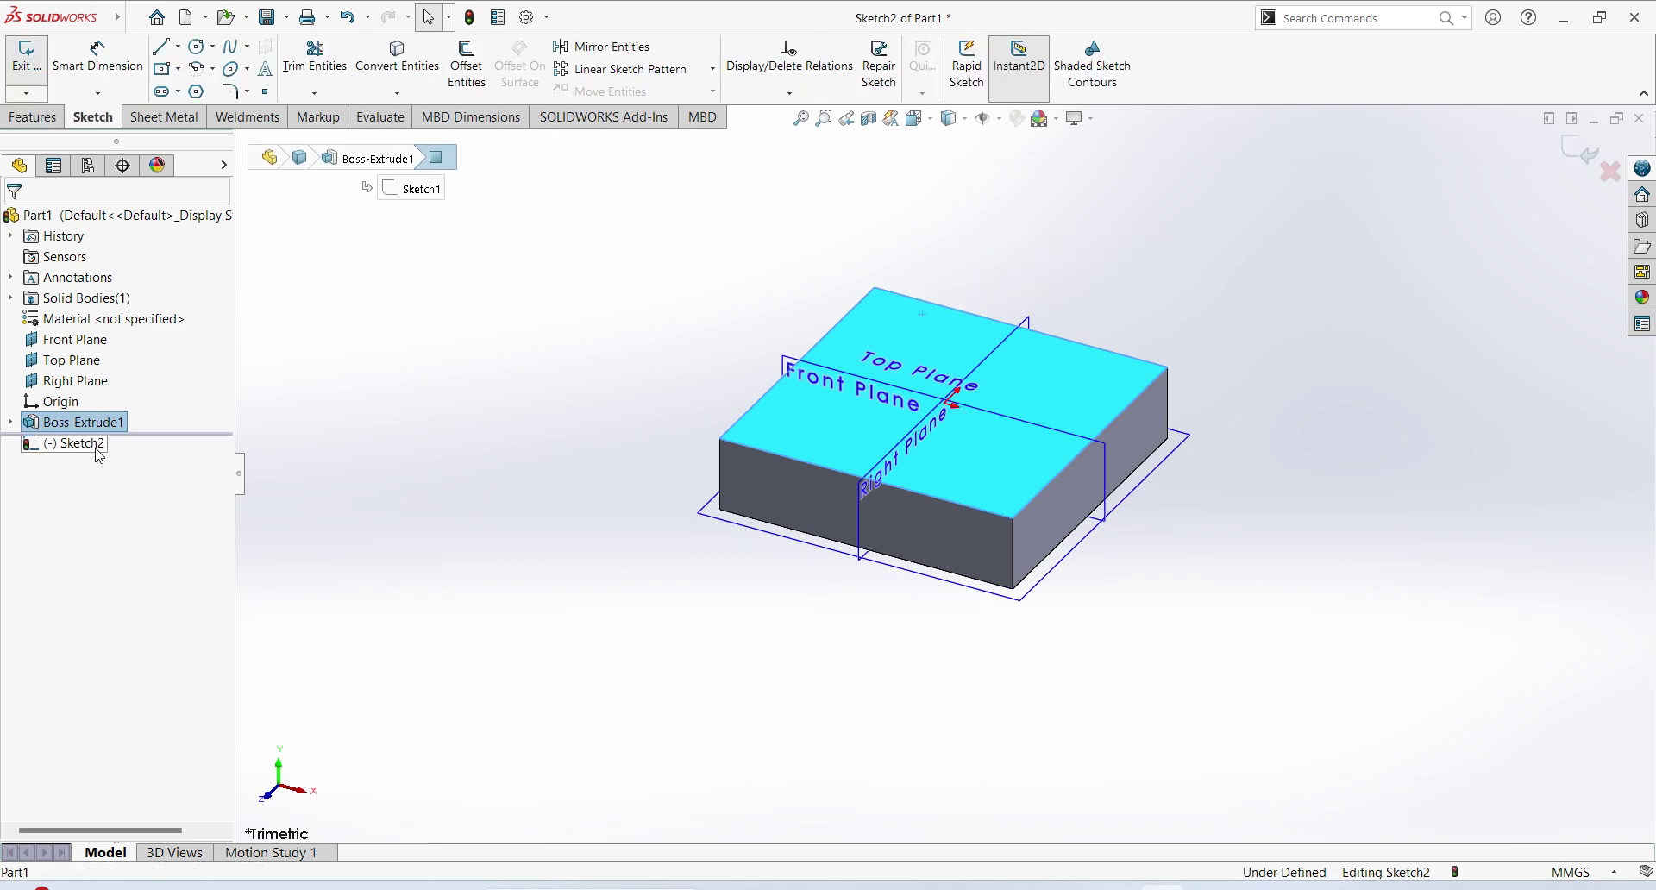
left_click(131, 427)
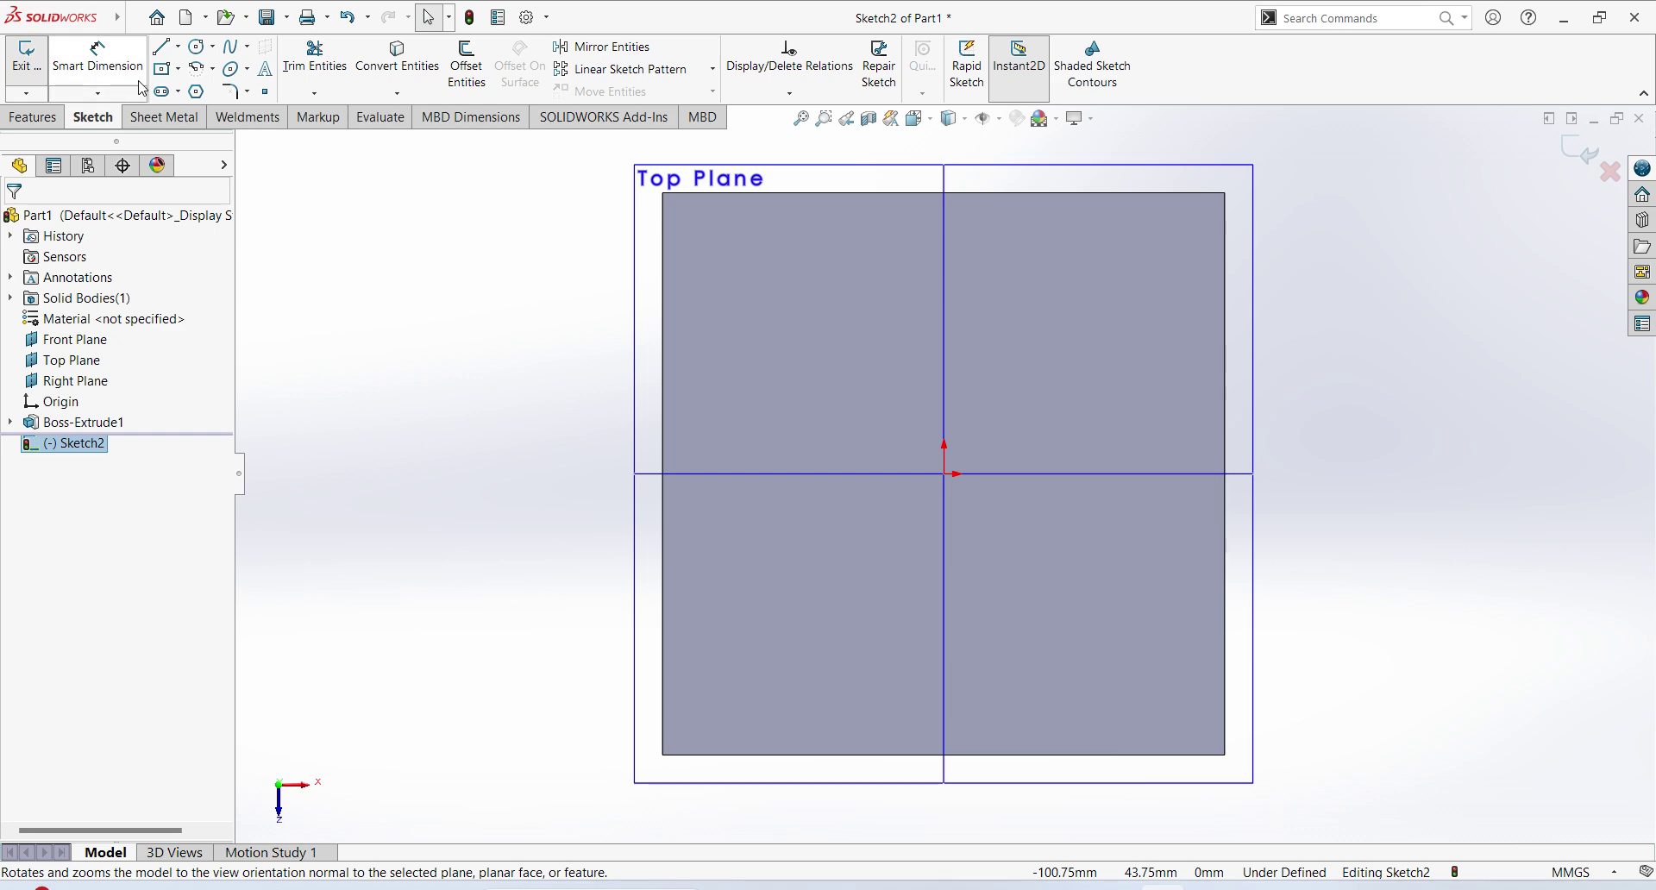
left_click(1112, 886)
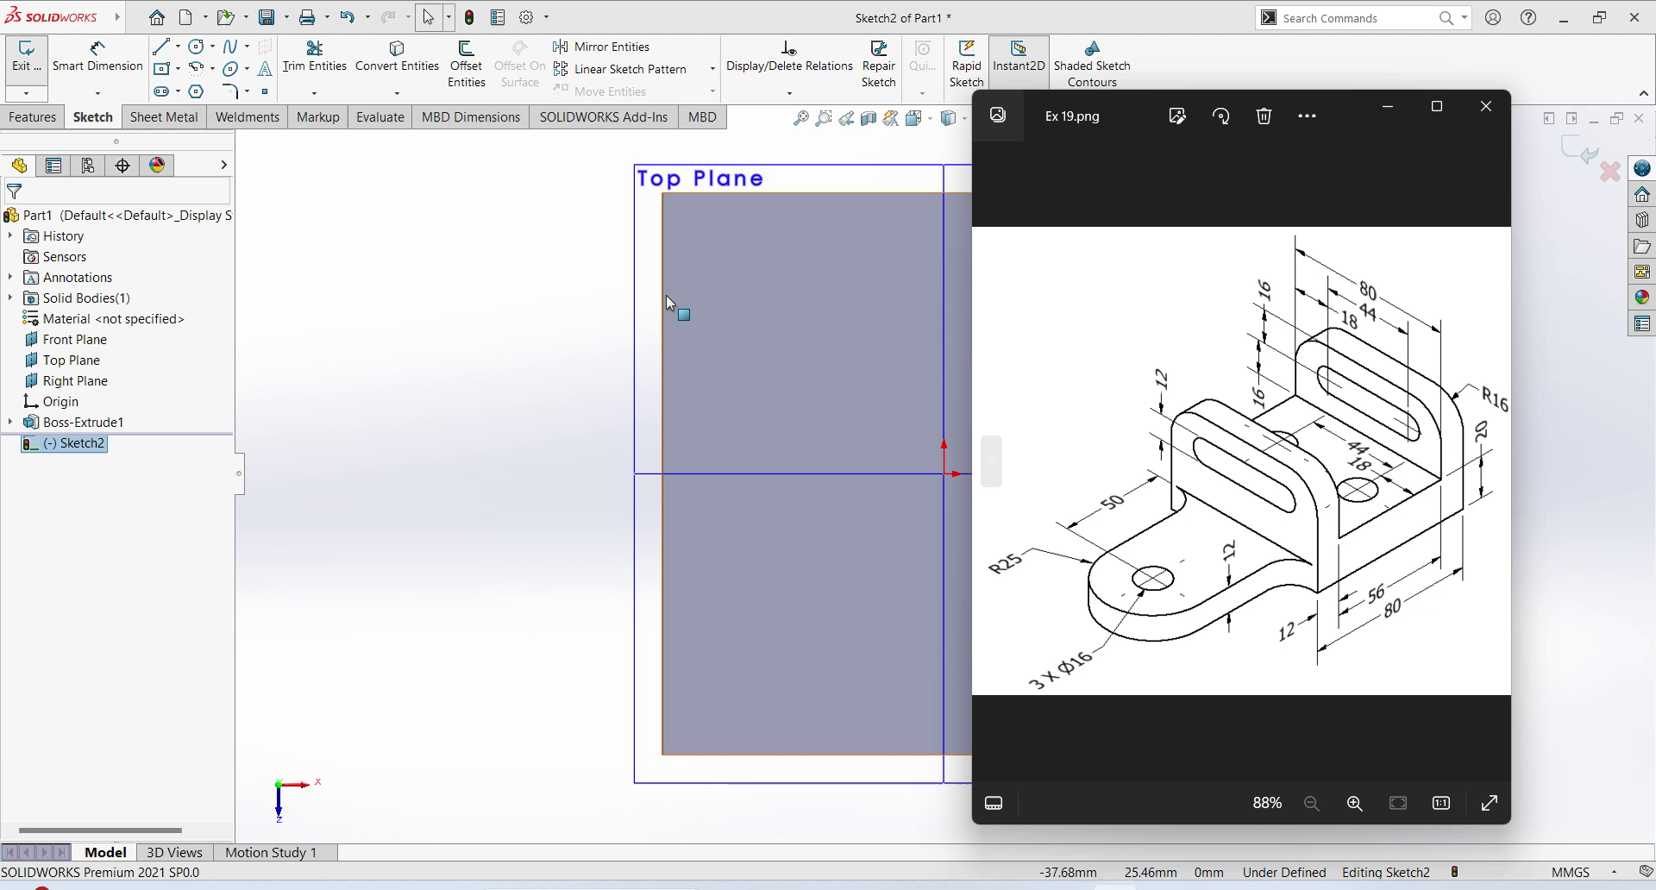
Draw a corner rectangle spanning the full width along the top face's edge
left_click(554, 307)
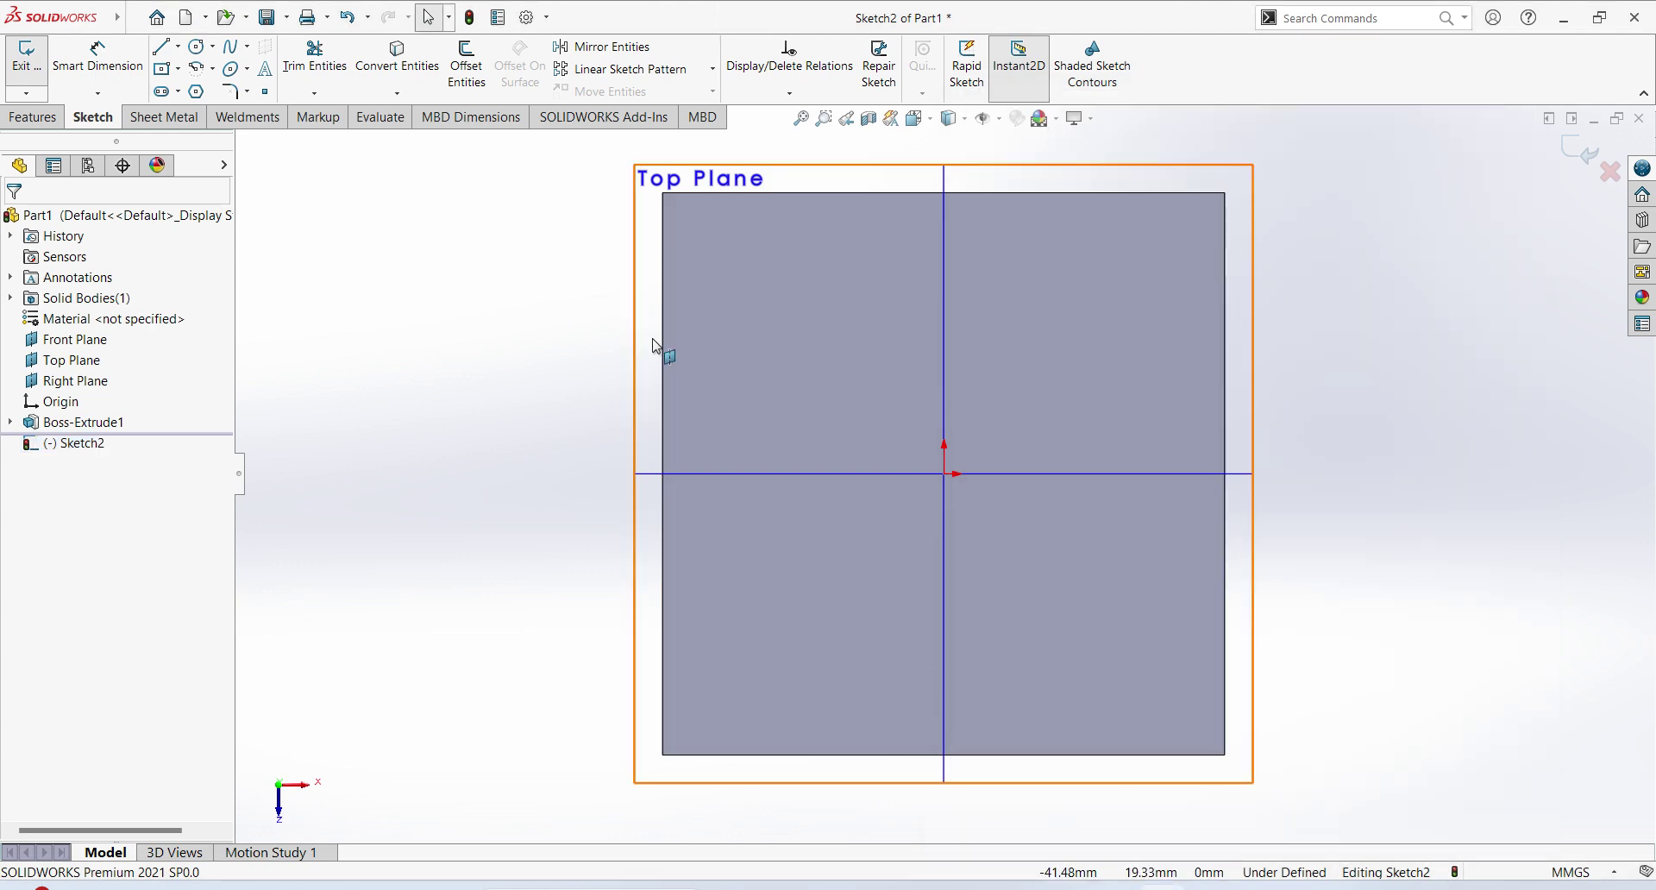
left_click(178, 68)
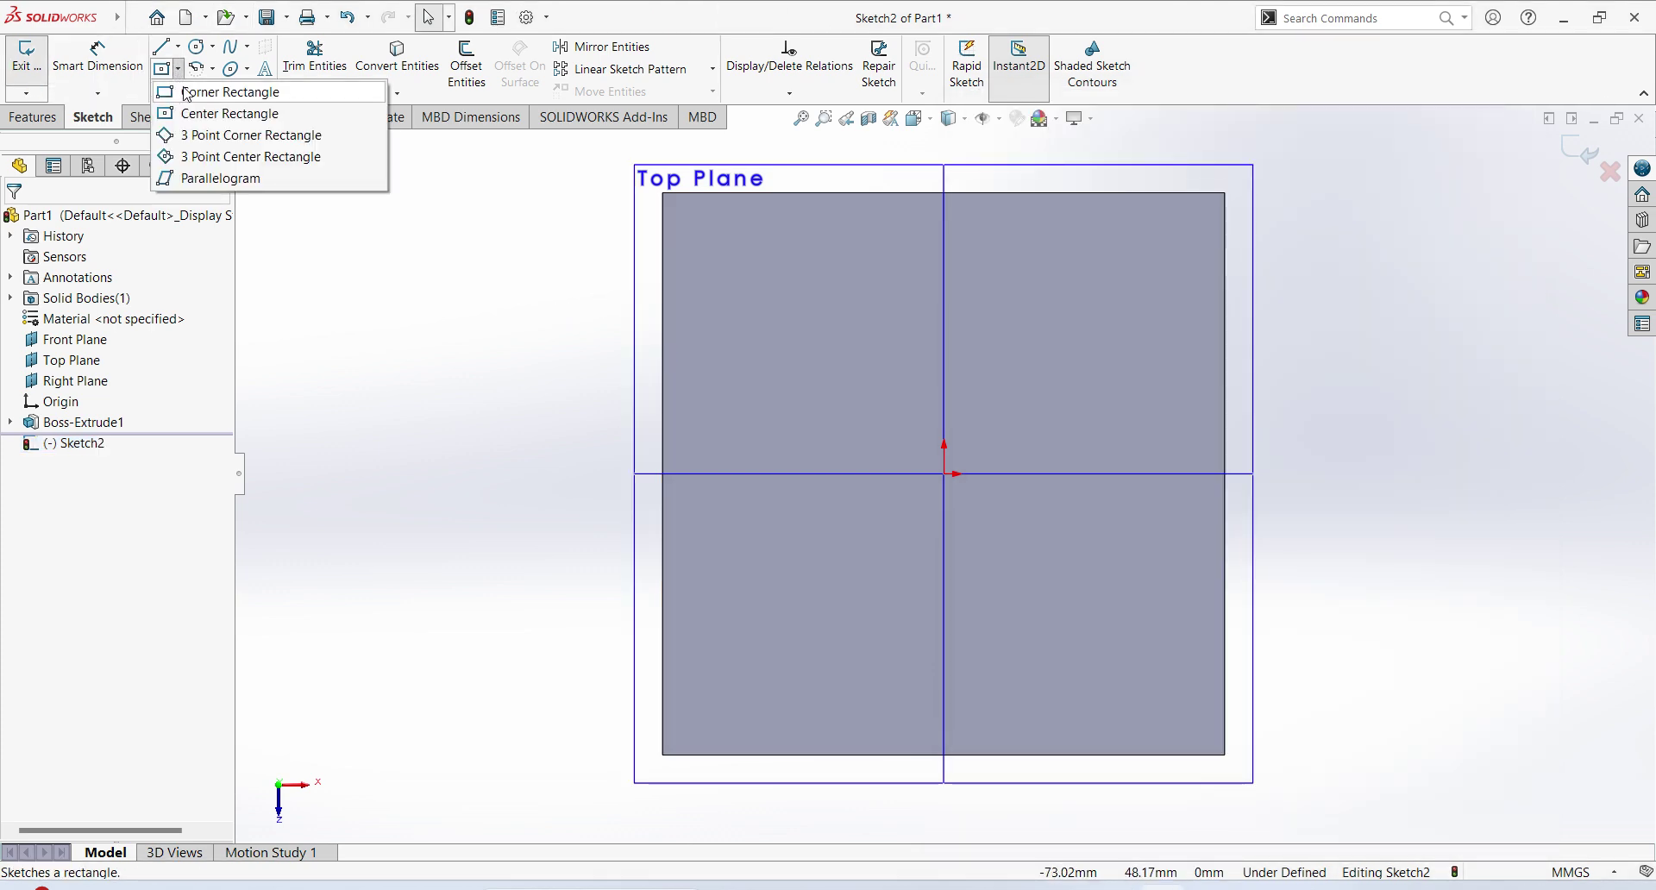
left_click(188, 94)
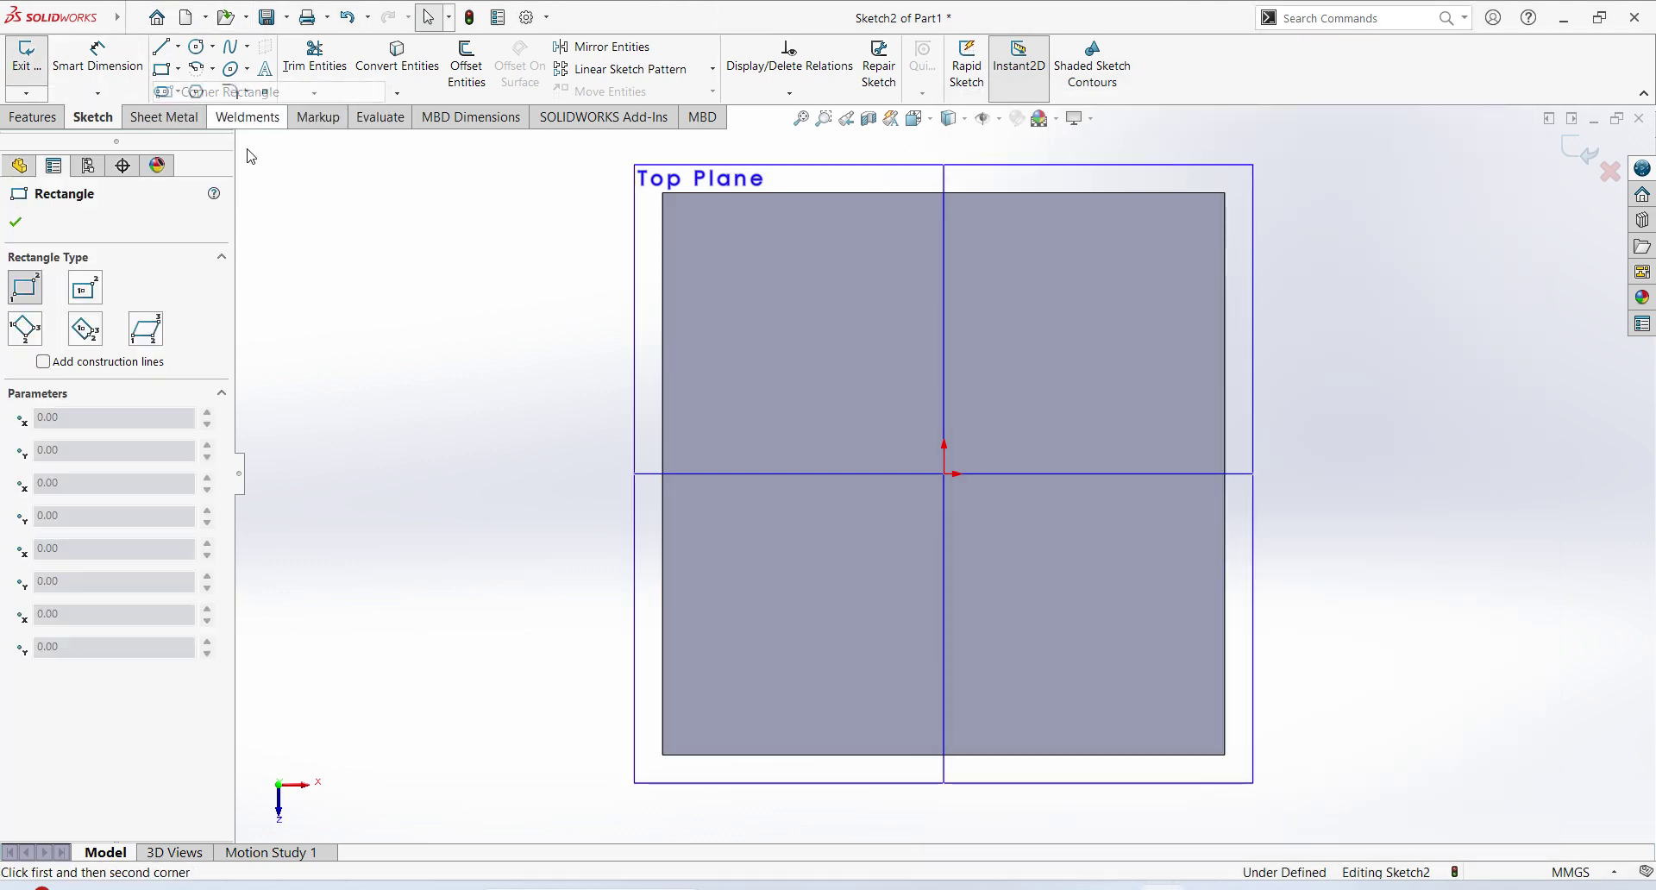
left_click(663, 193)
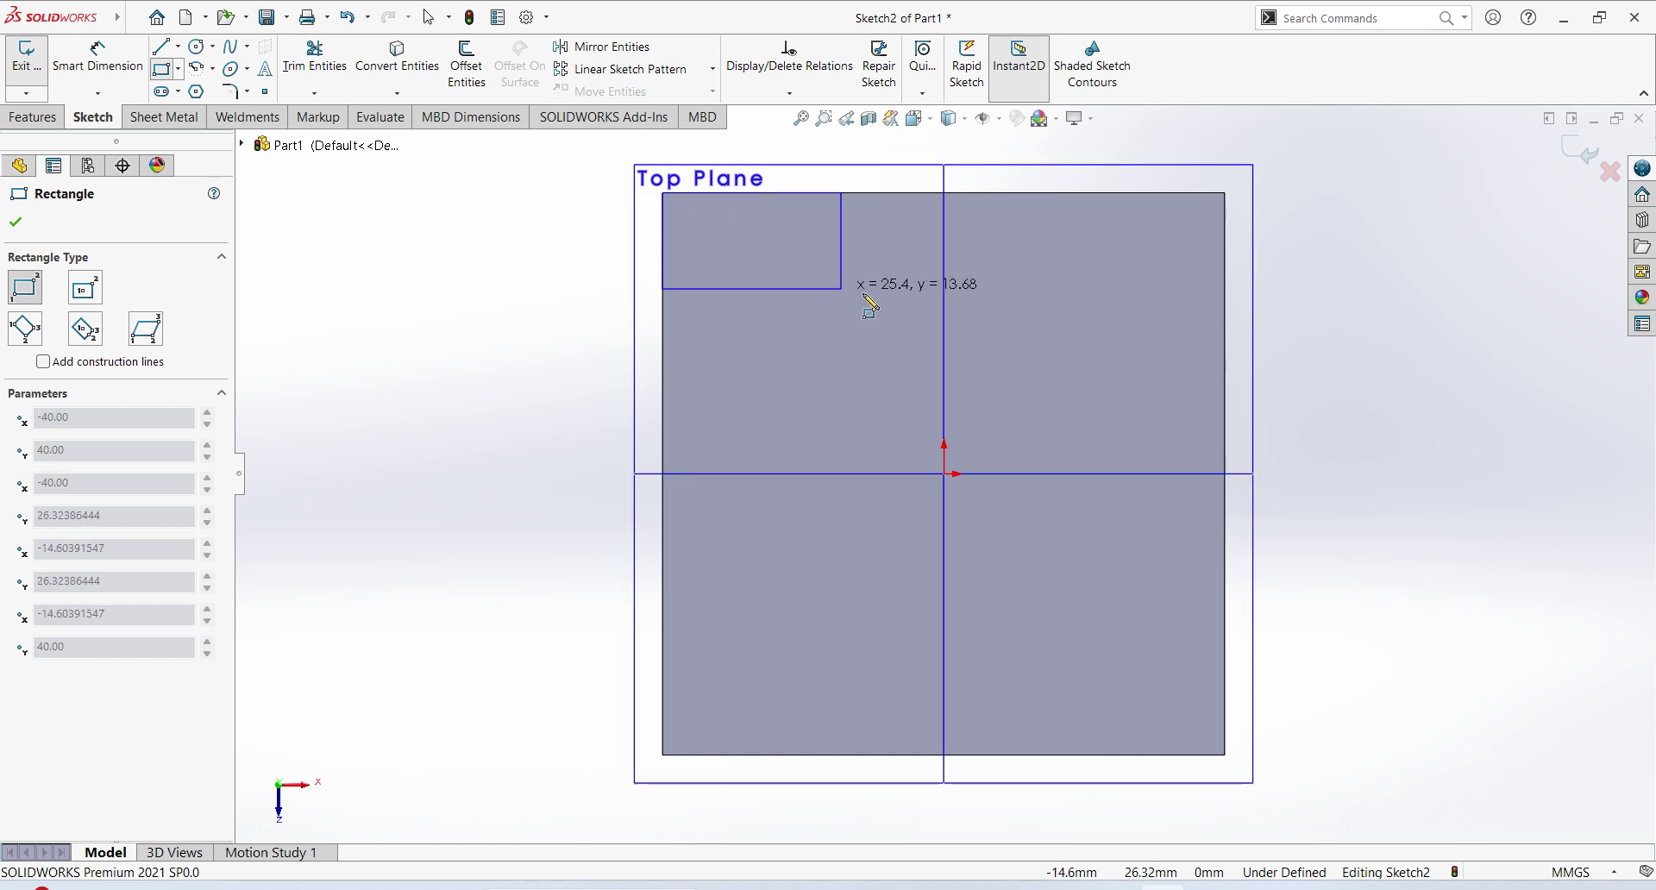
left_click(1226, 297)
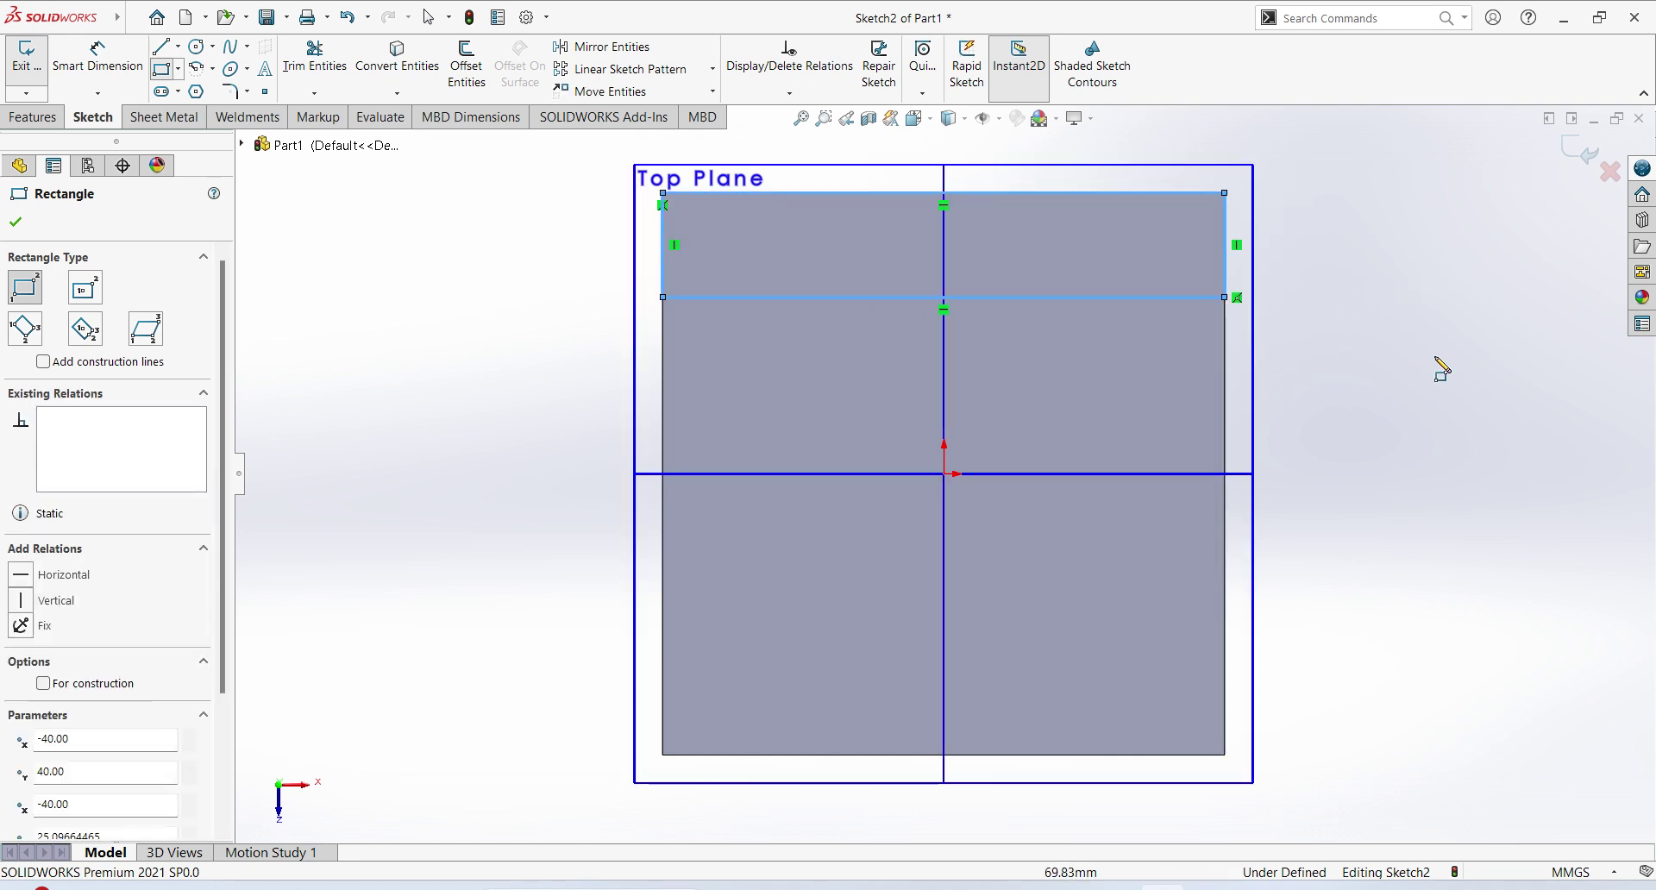
Dimension the strip's depth to 12 mm
left_click(108, 76)
left_click(1025, 193)
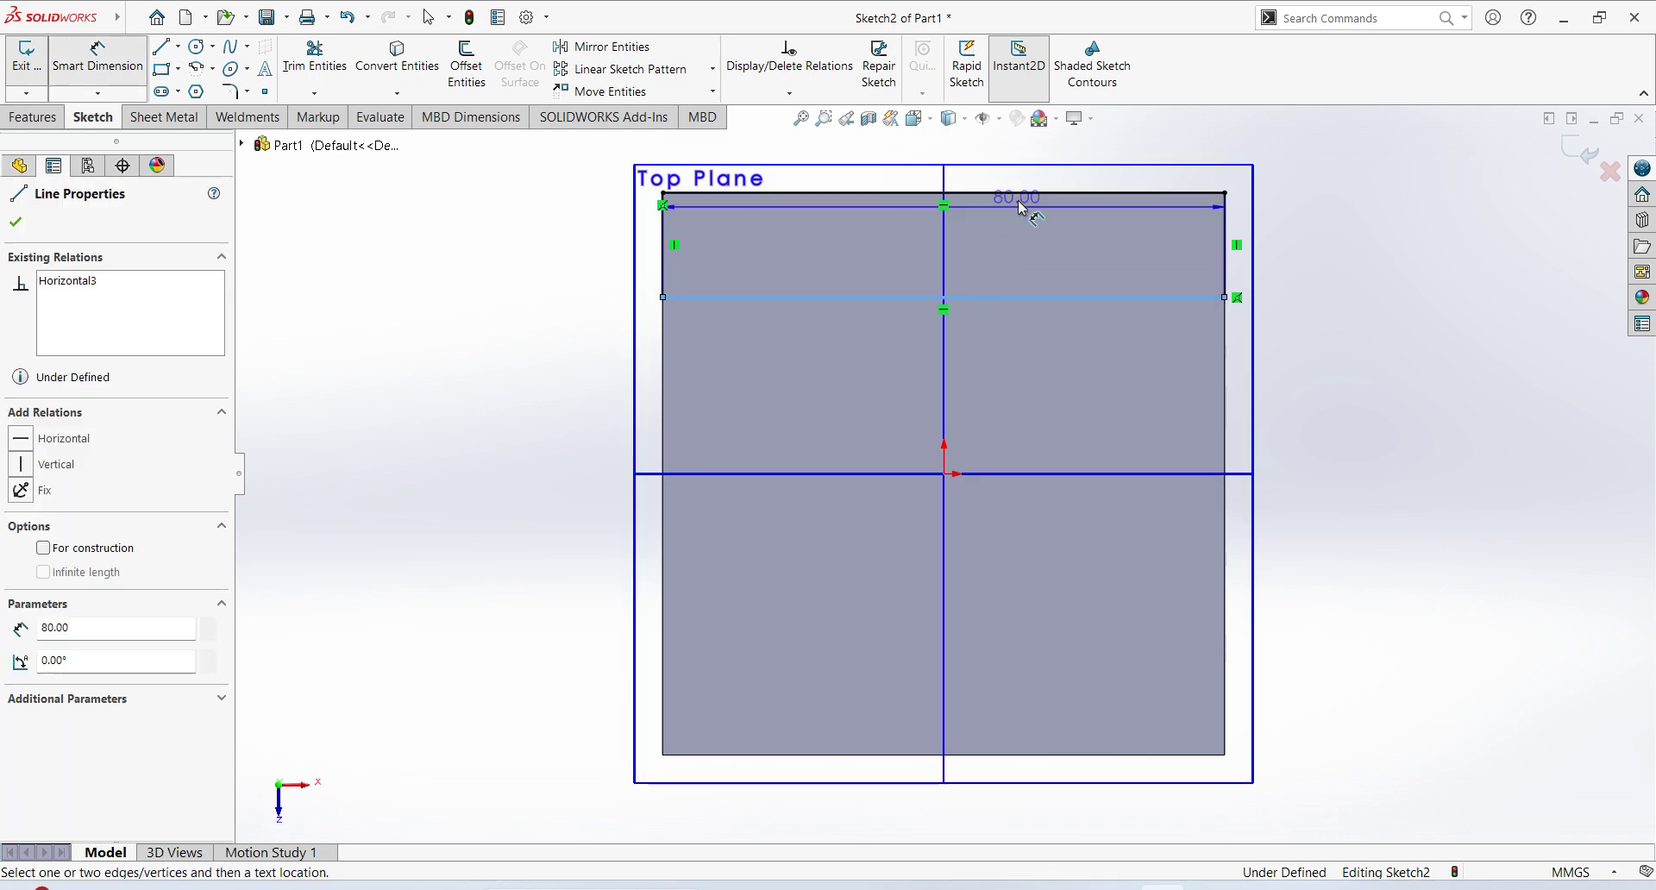
left_click(1164, 297)
left_click(1304, 448)
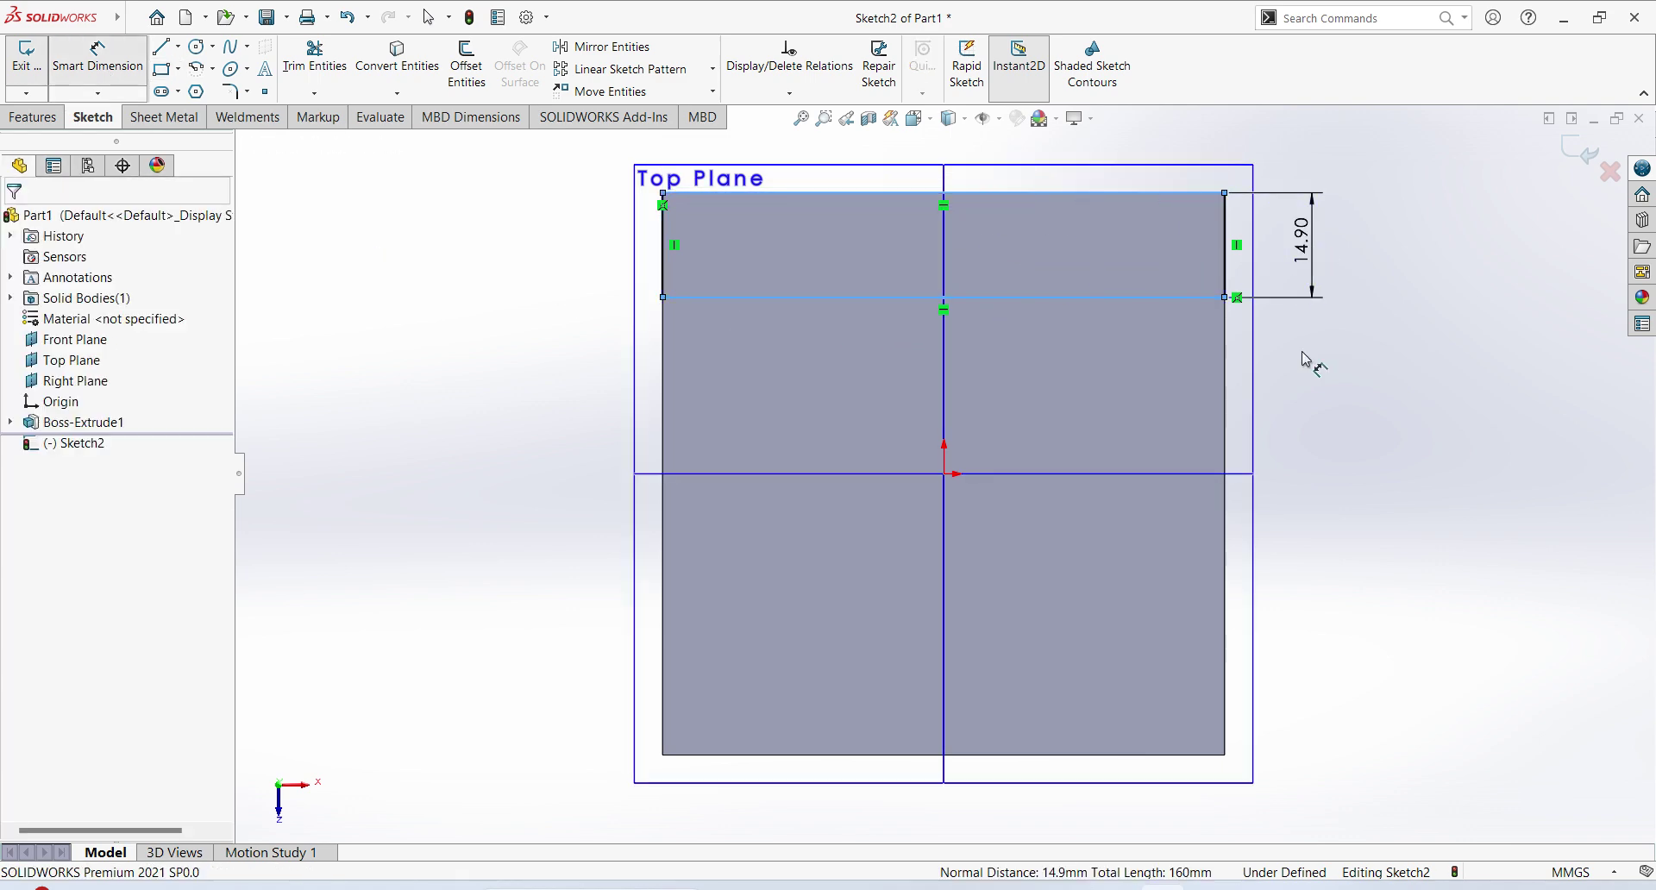
type("12")
key("Return")
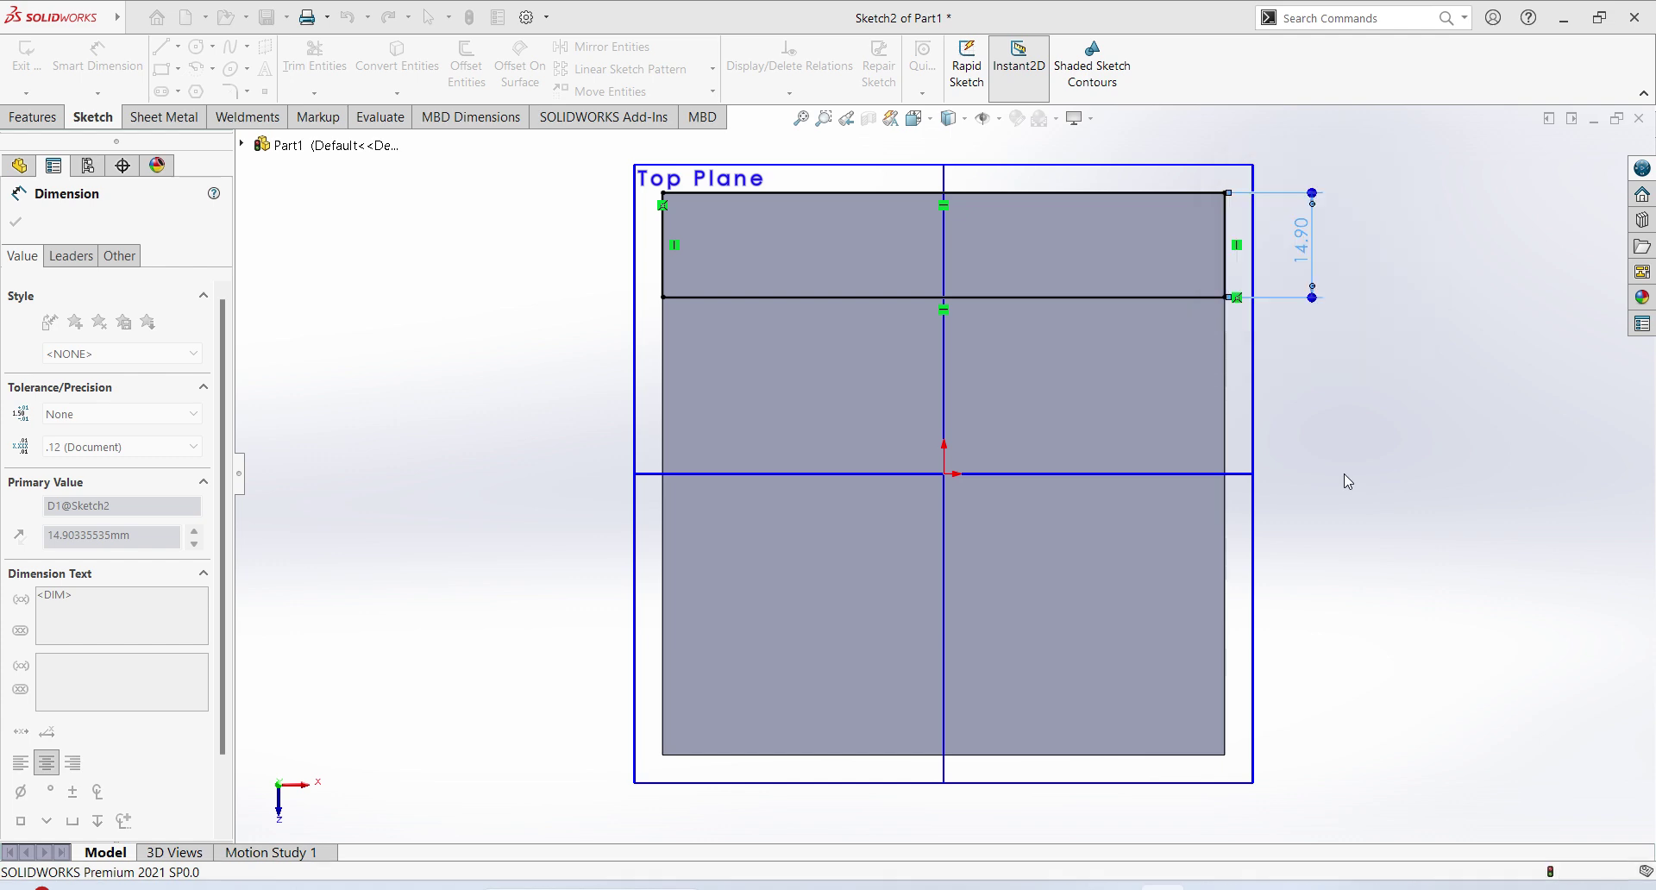
Extrude the 12 mm strip sketch 32 mm upward as Boss-Extrude2
left_click(1597, 156)
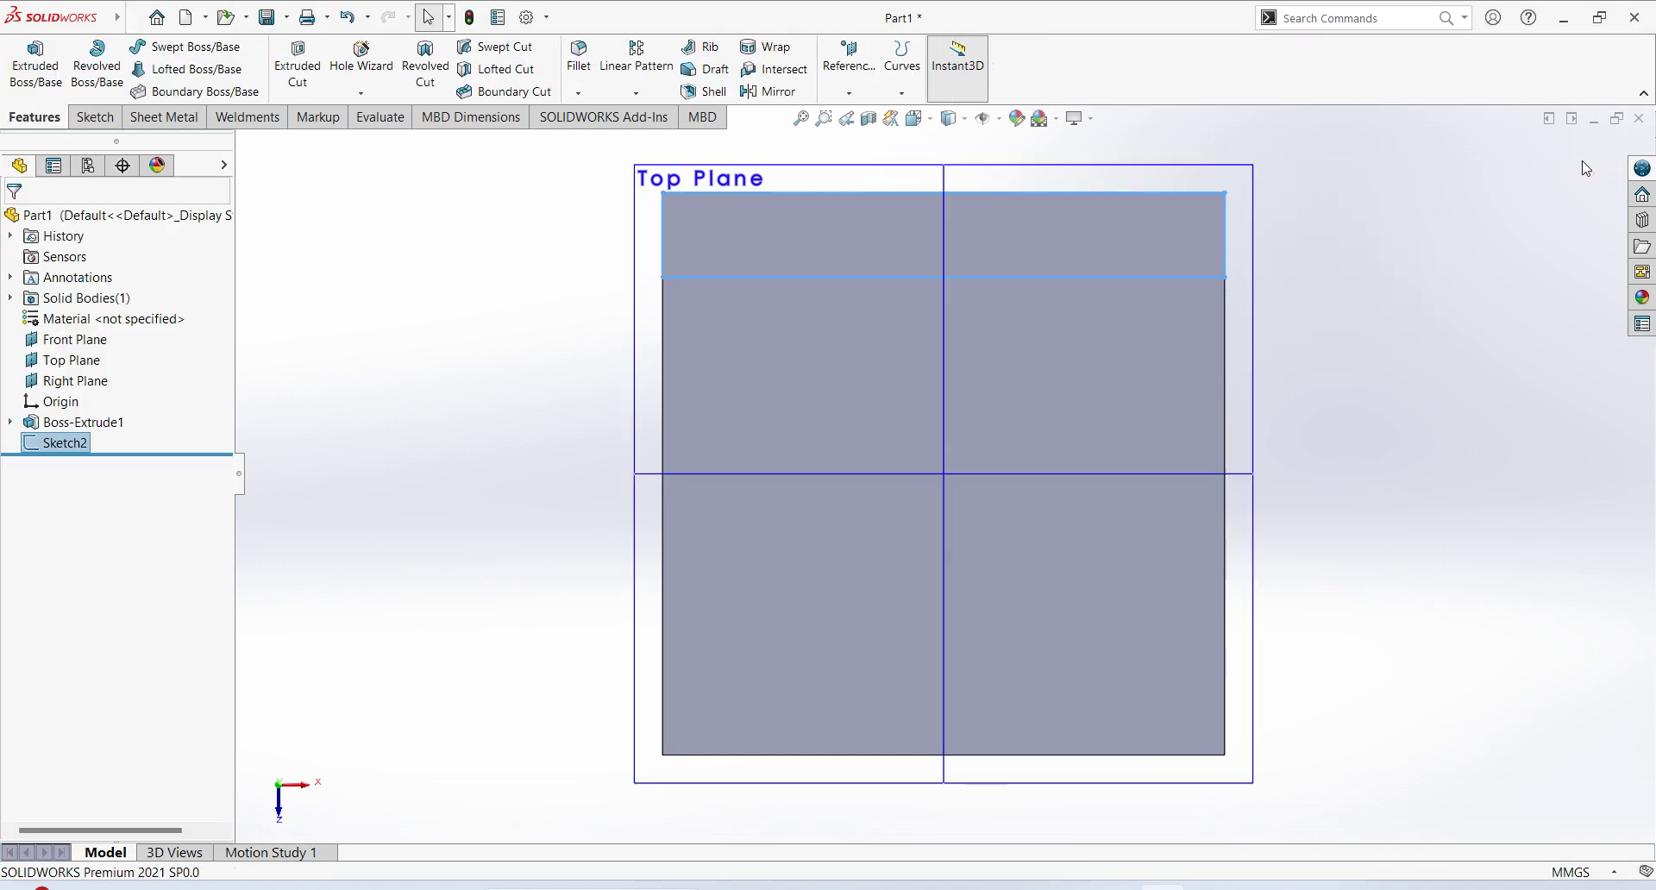
left_click(35, 64)
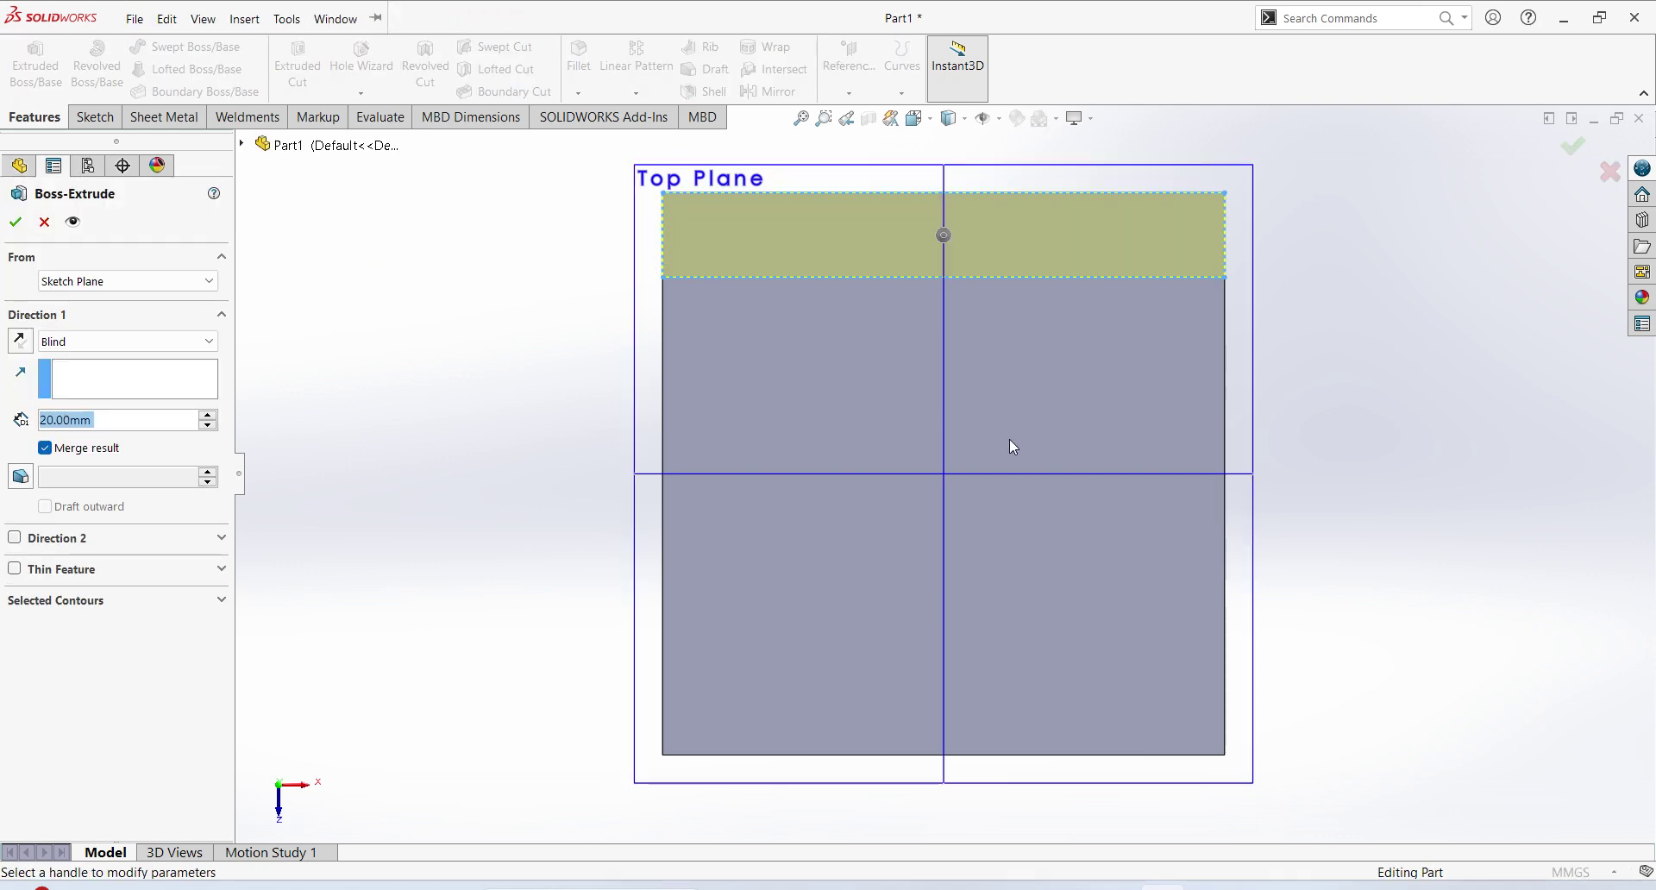
middle_click_drag(1110, 430, 1035, 389)
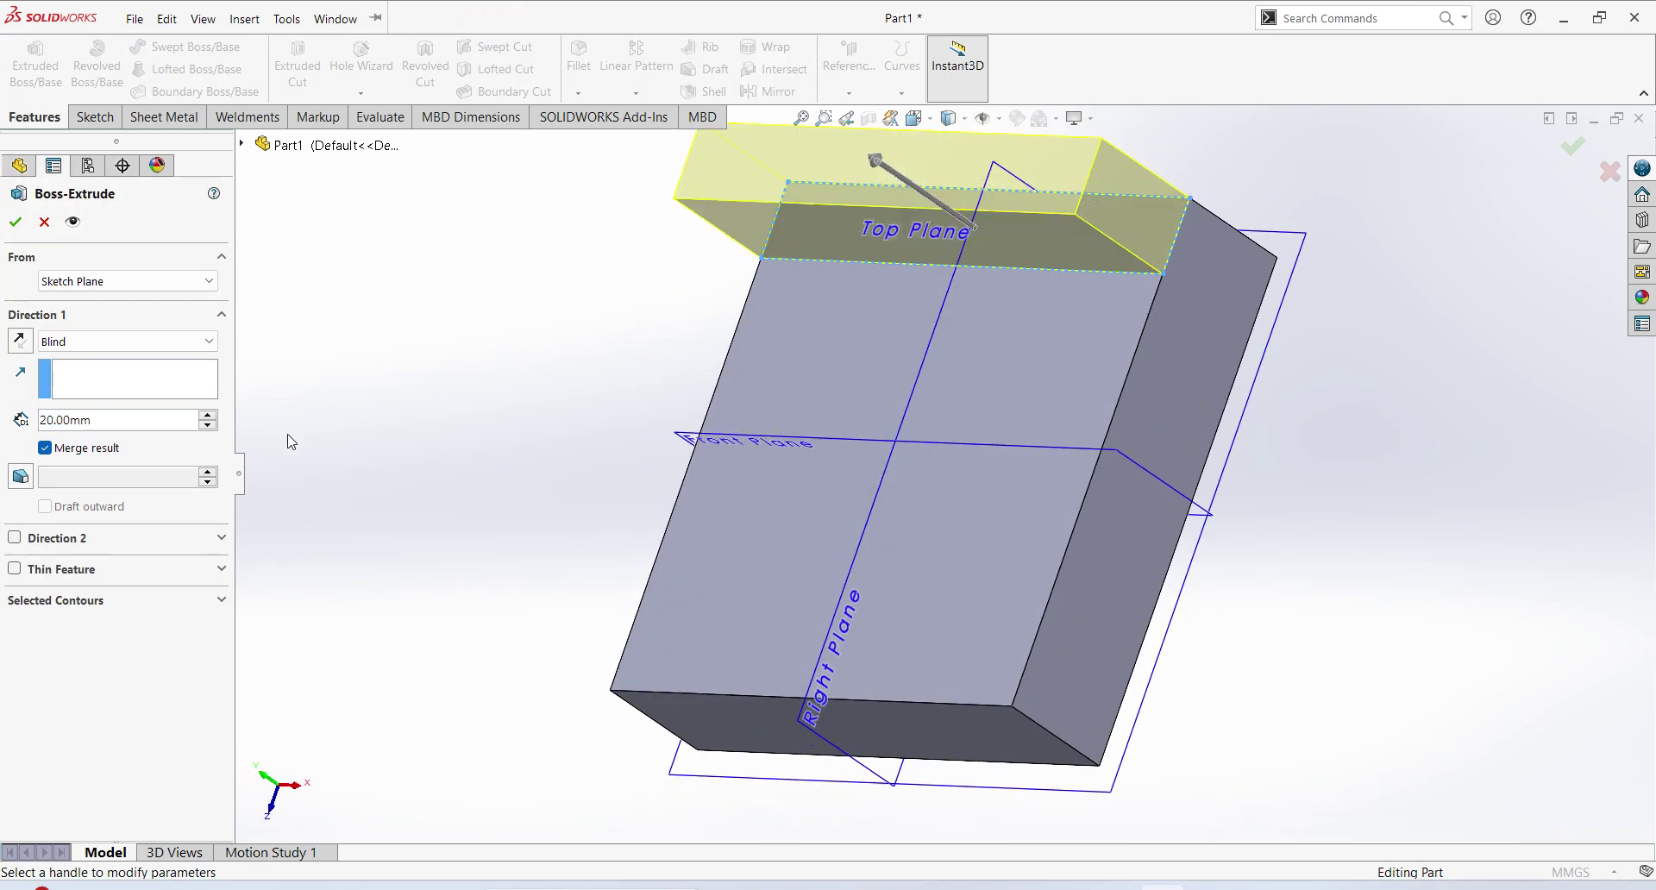
left_click_drag(125, 422, 2, 451)
type("32")
key("Return")
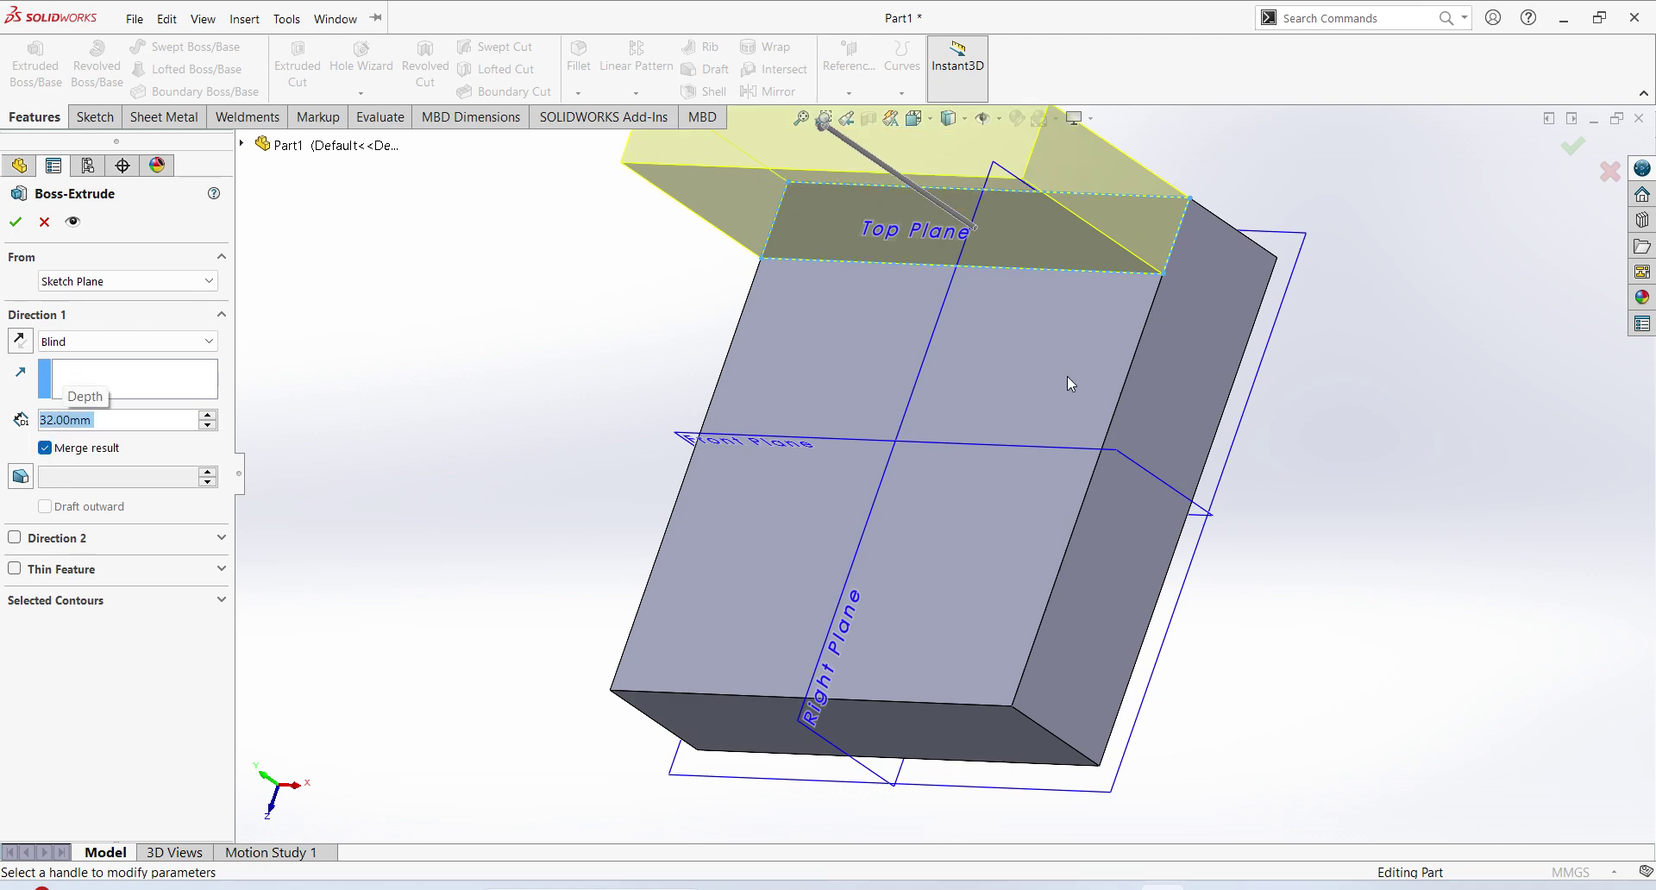
scroll(1067, 376, "up", 2)
scroll(1052, 432, "up", 1)
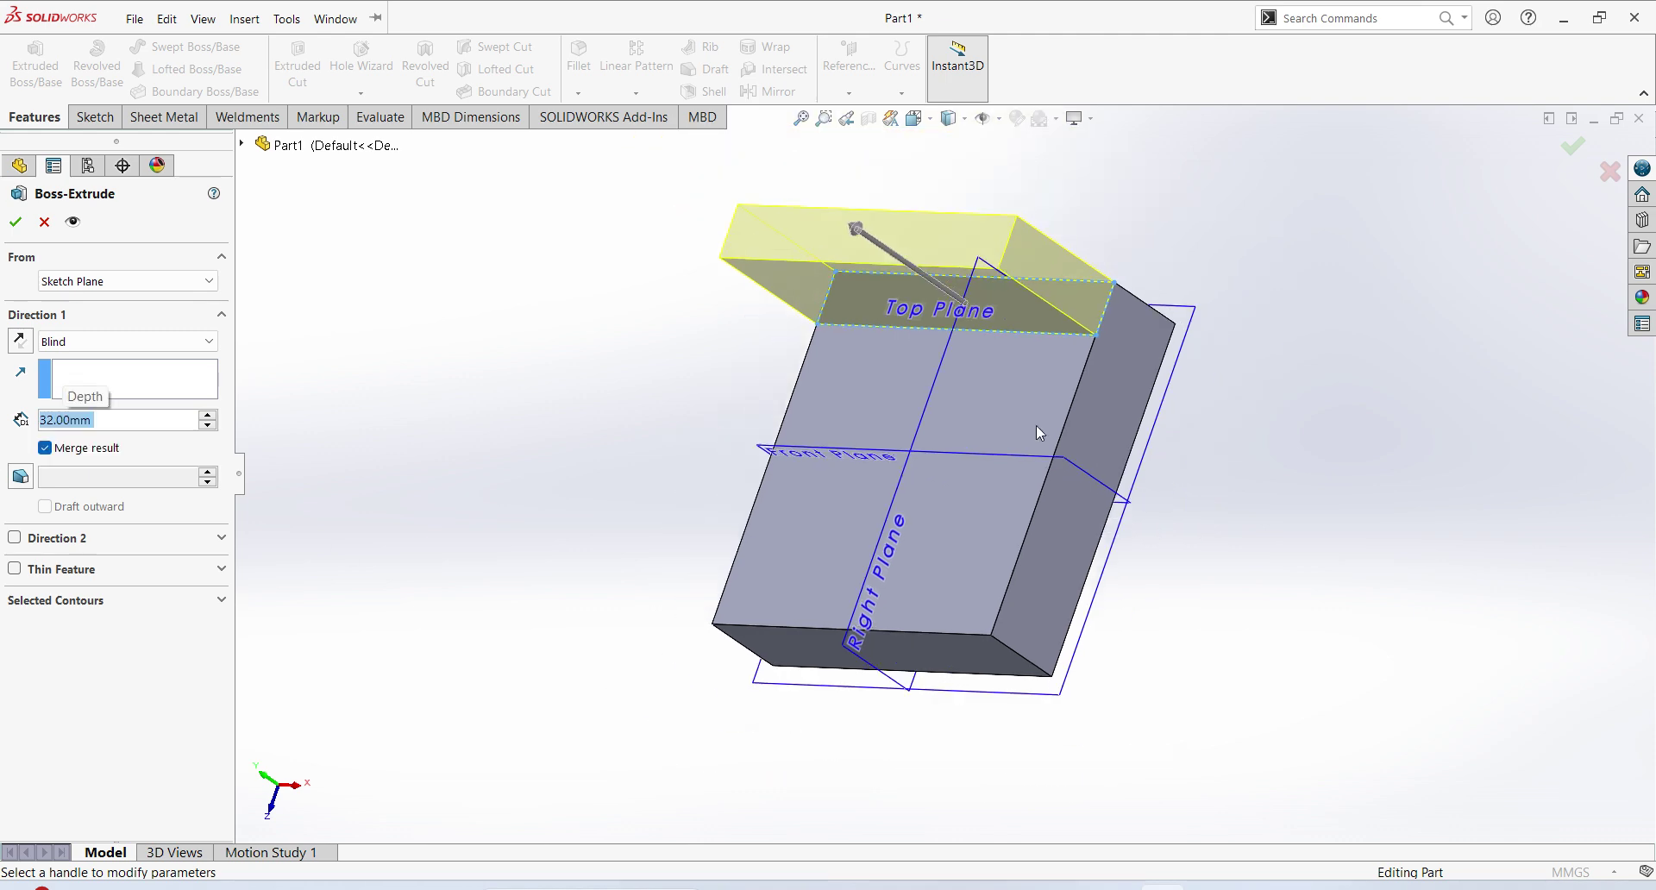
left_click(16, 226)
Orbit the model and highlight the Front and Top Planes to inspect the new wall
middle_click_drag(1285, 540, 1438, 551)
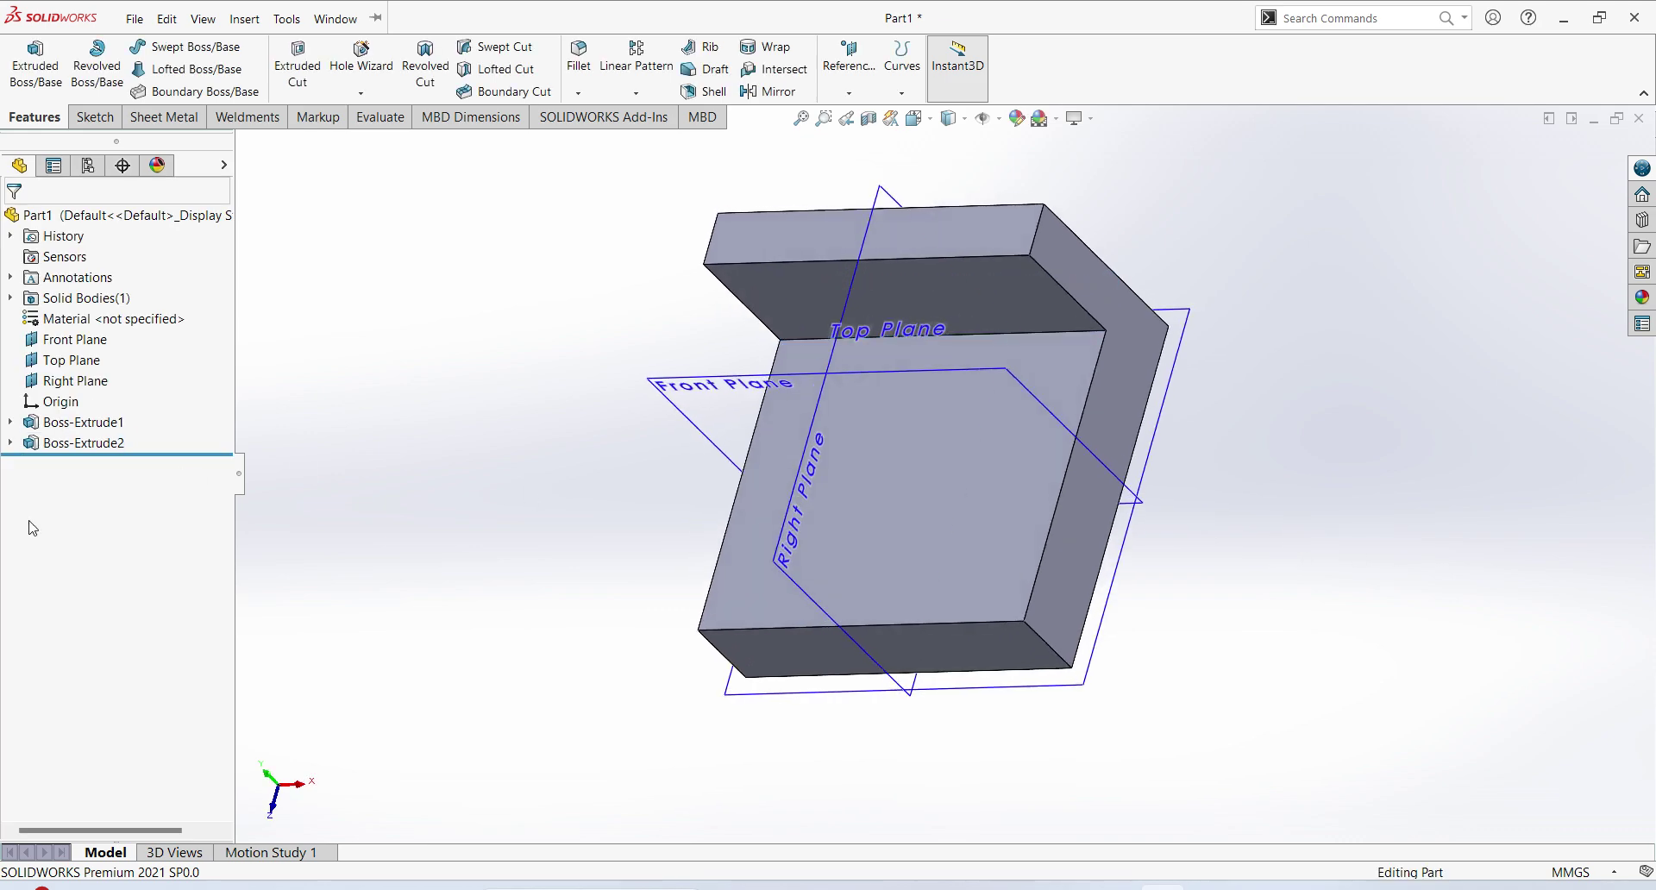
left_click(75, 339)
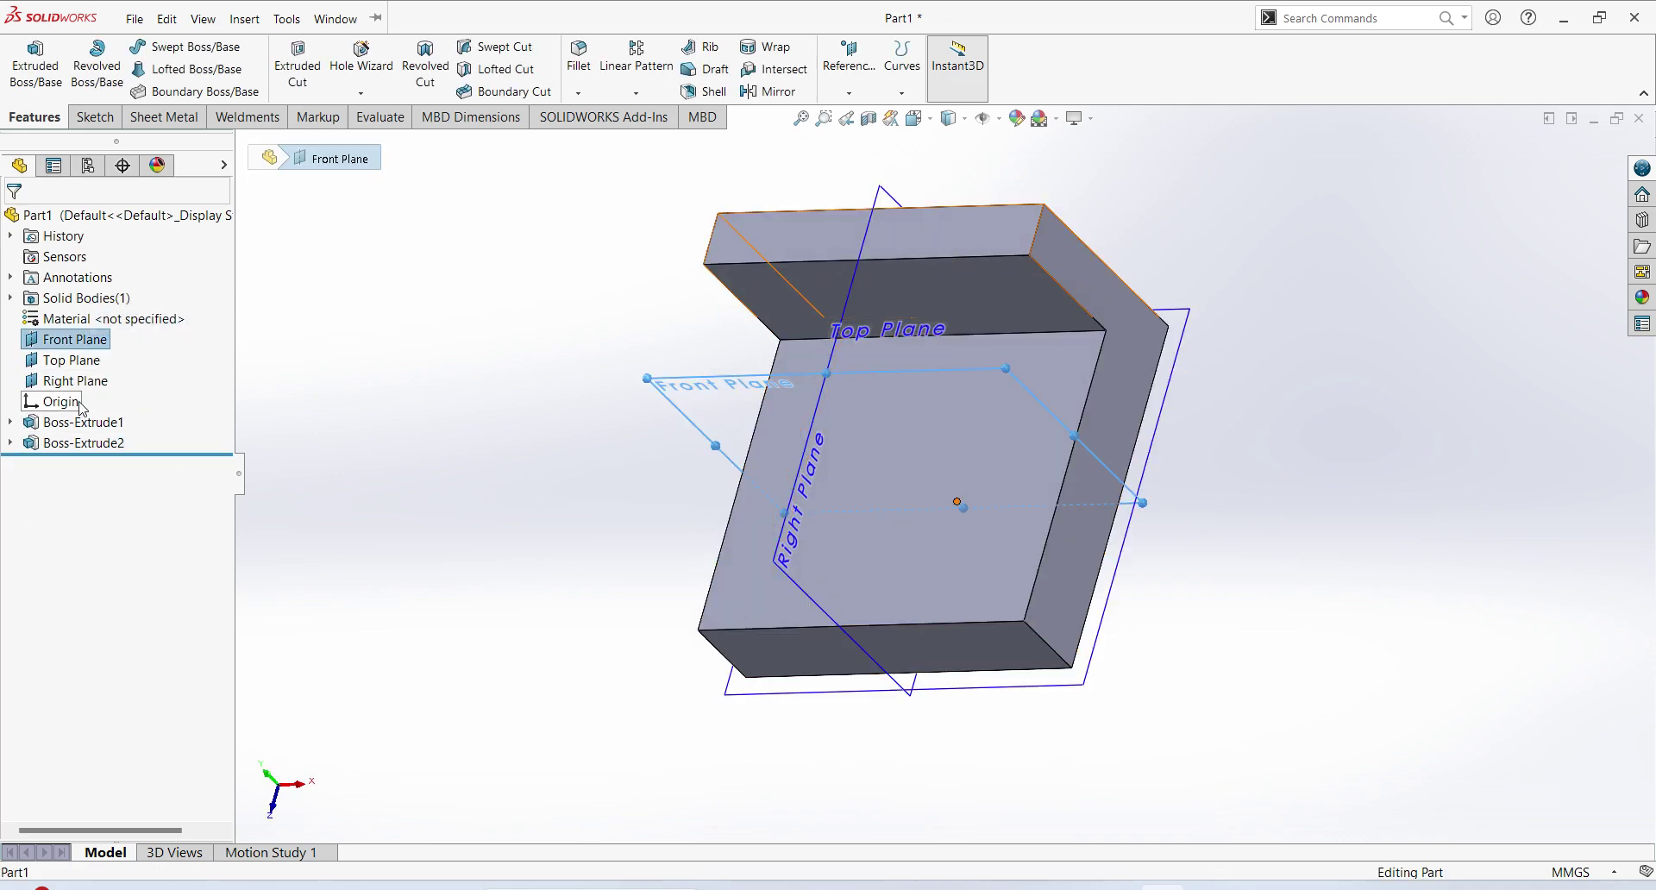
left_click(72, 359, "ctrl")
left_click(104, 382)
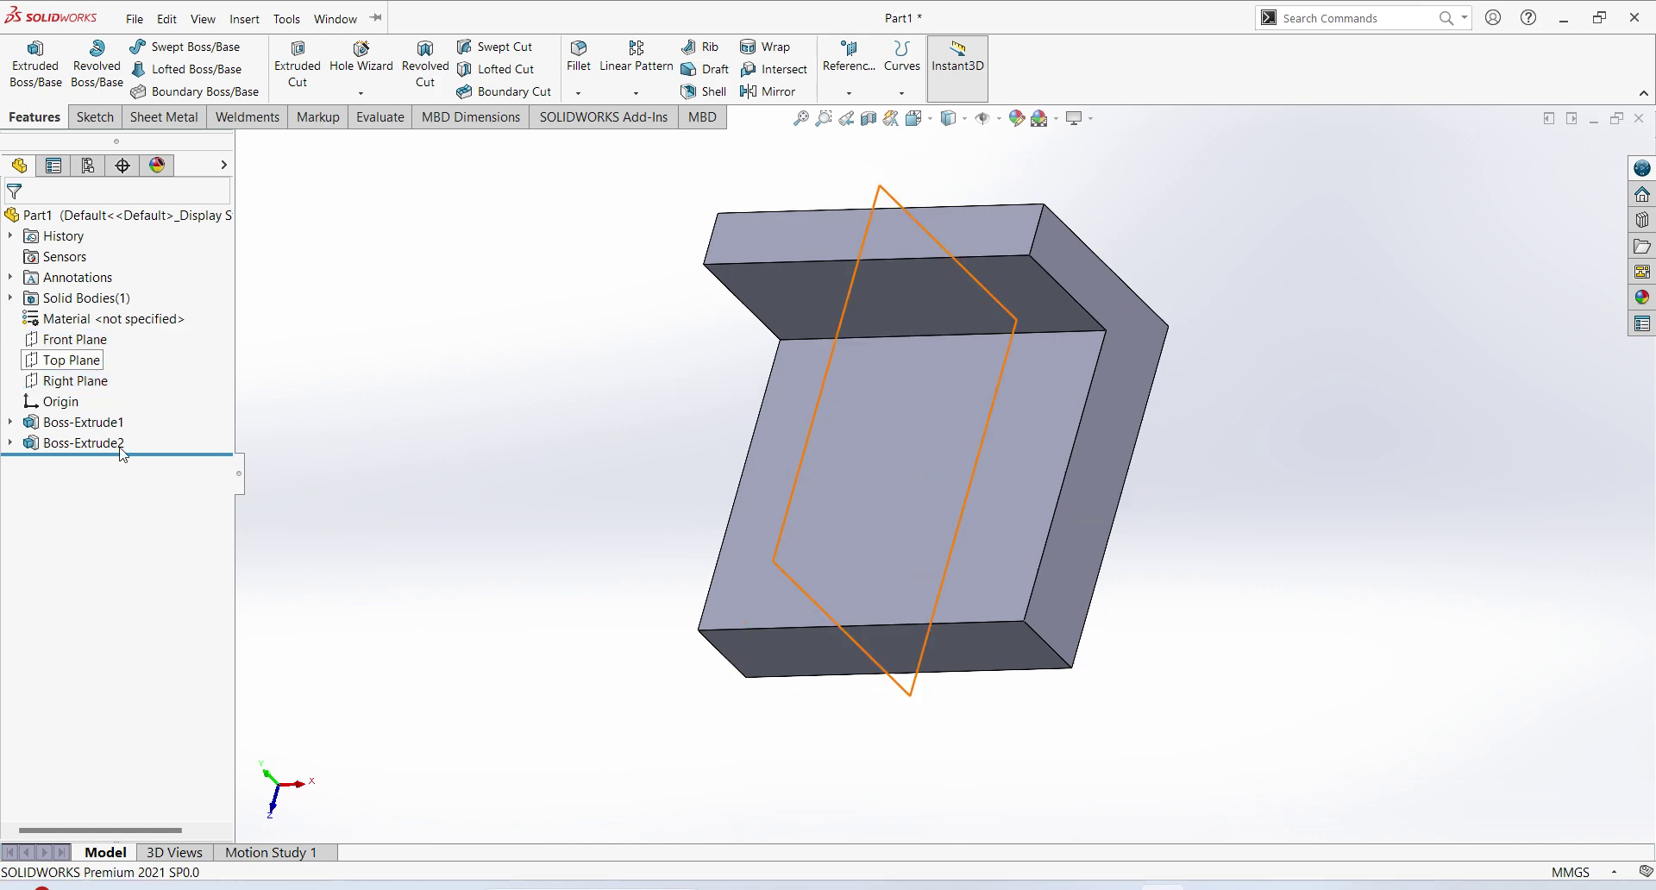
mouse_move(1109, 572)
middle_mouse_down()
mouse_move(1001, 525)
mouse_move(1112, 609)
mouse_move(1072, 508)
mouse_move(1175, 532)
mouse_move(1179, 311)
mouse_move(1170, 342)
middle_mouse_up()
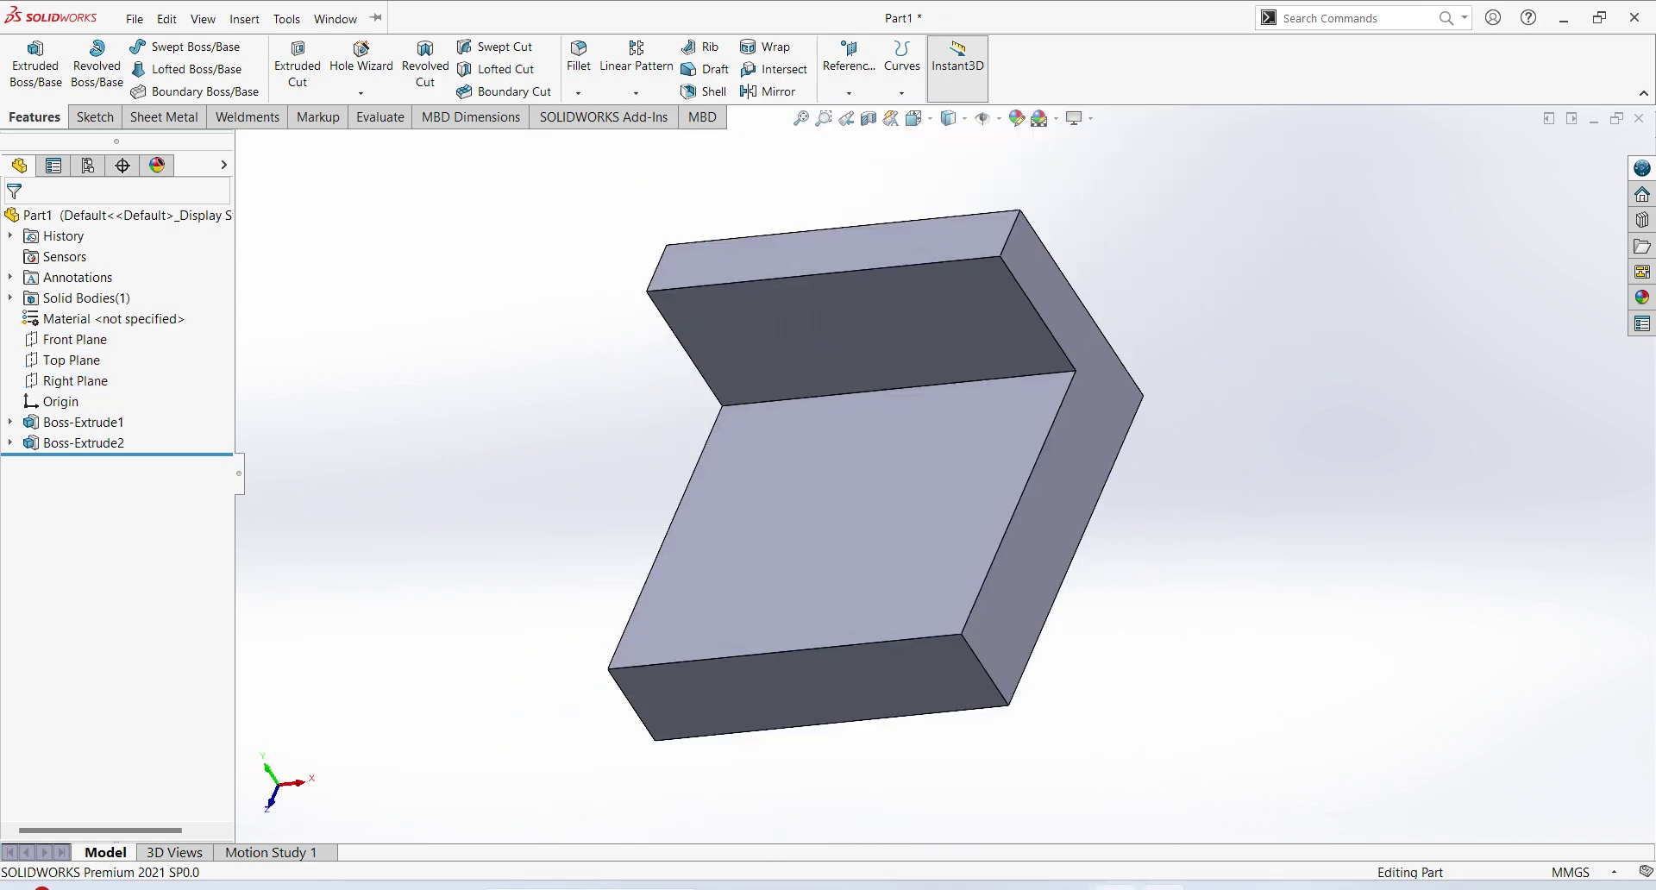
Fillet the wall's two top corner edges at 16 mm radius as Fillet1
key("alt+Tab")
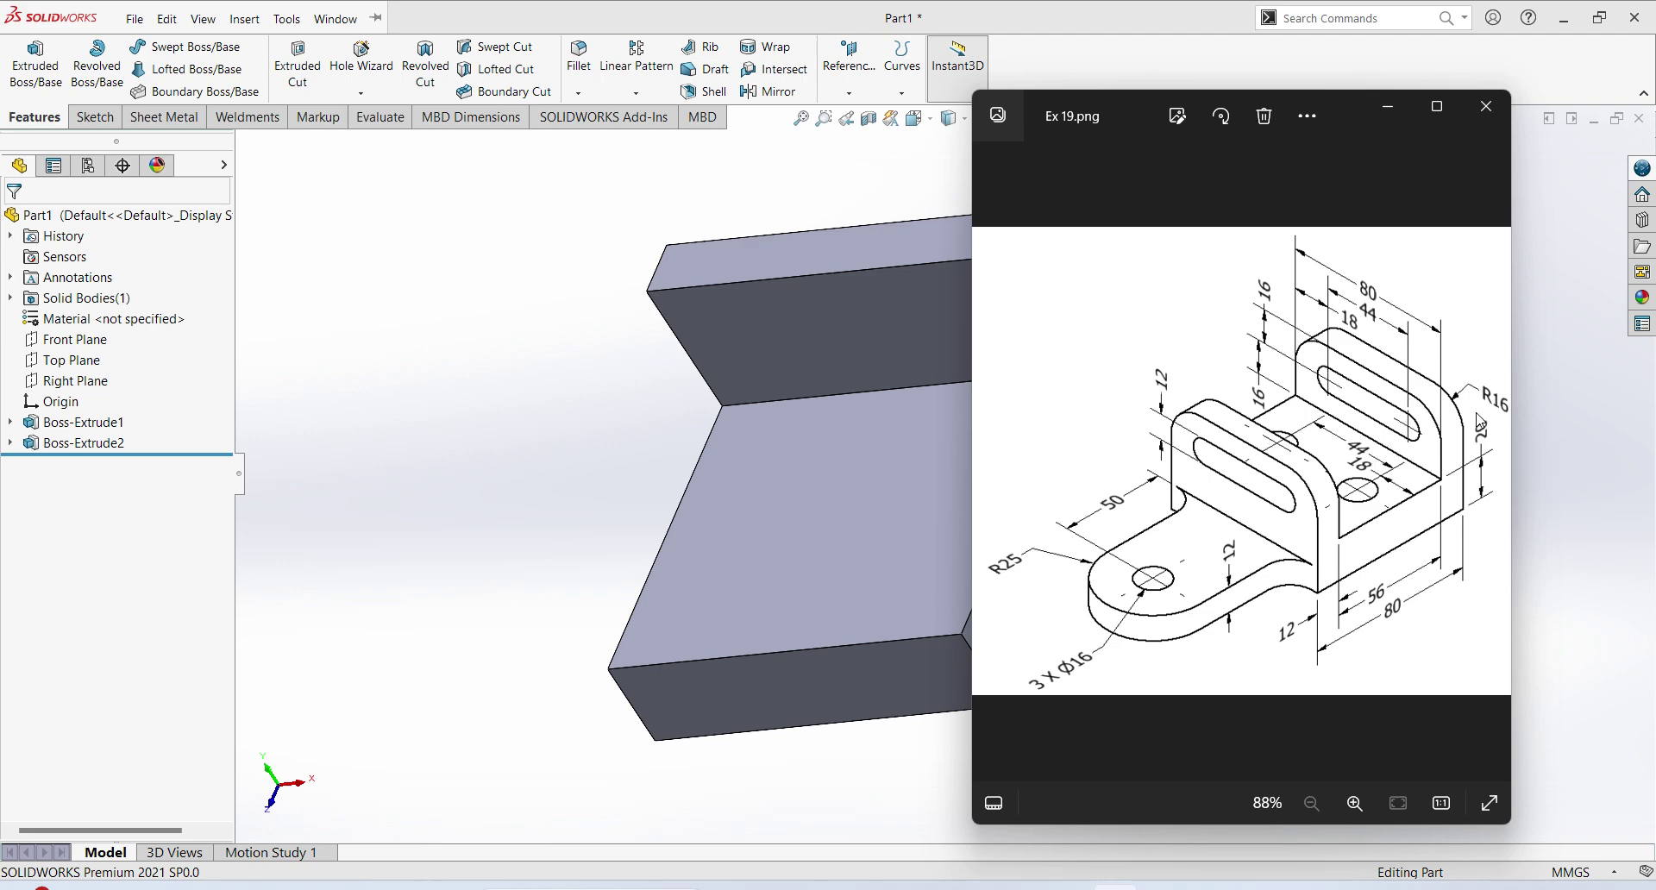
left_click(561, 365)
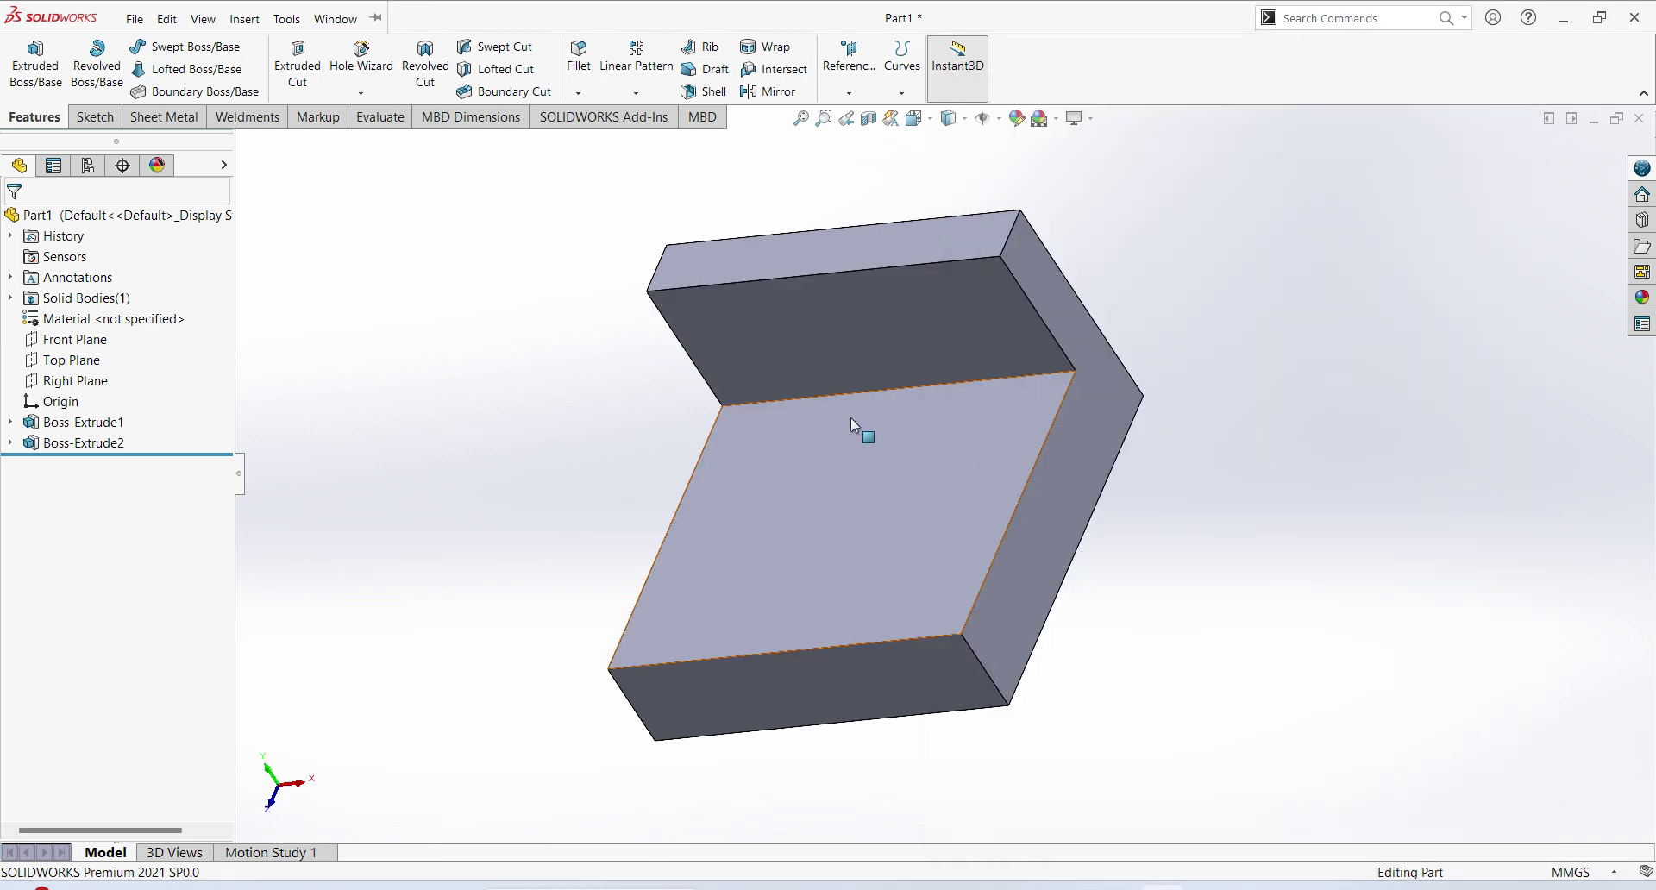
left_click(578, 59)
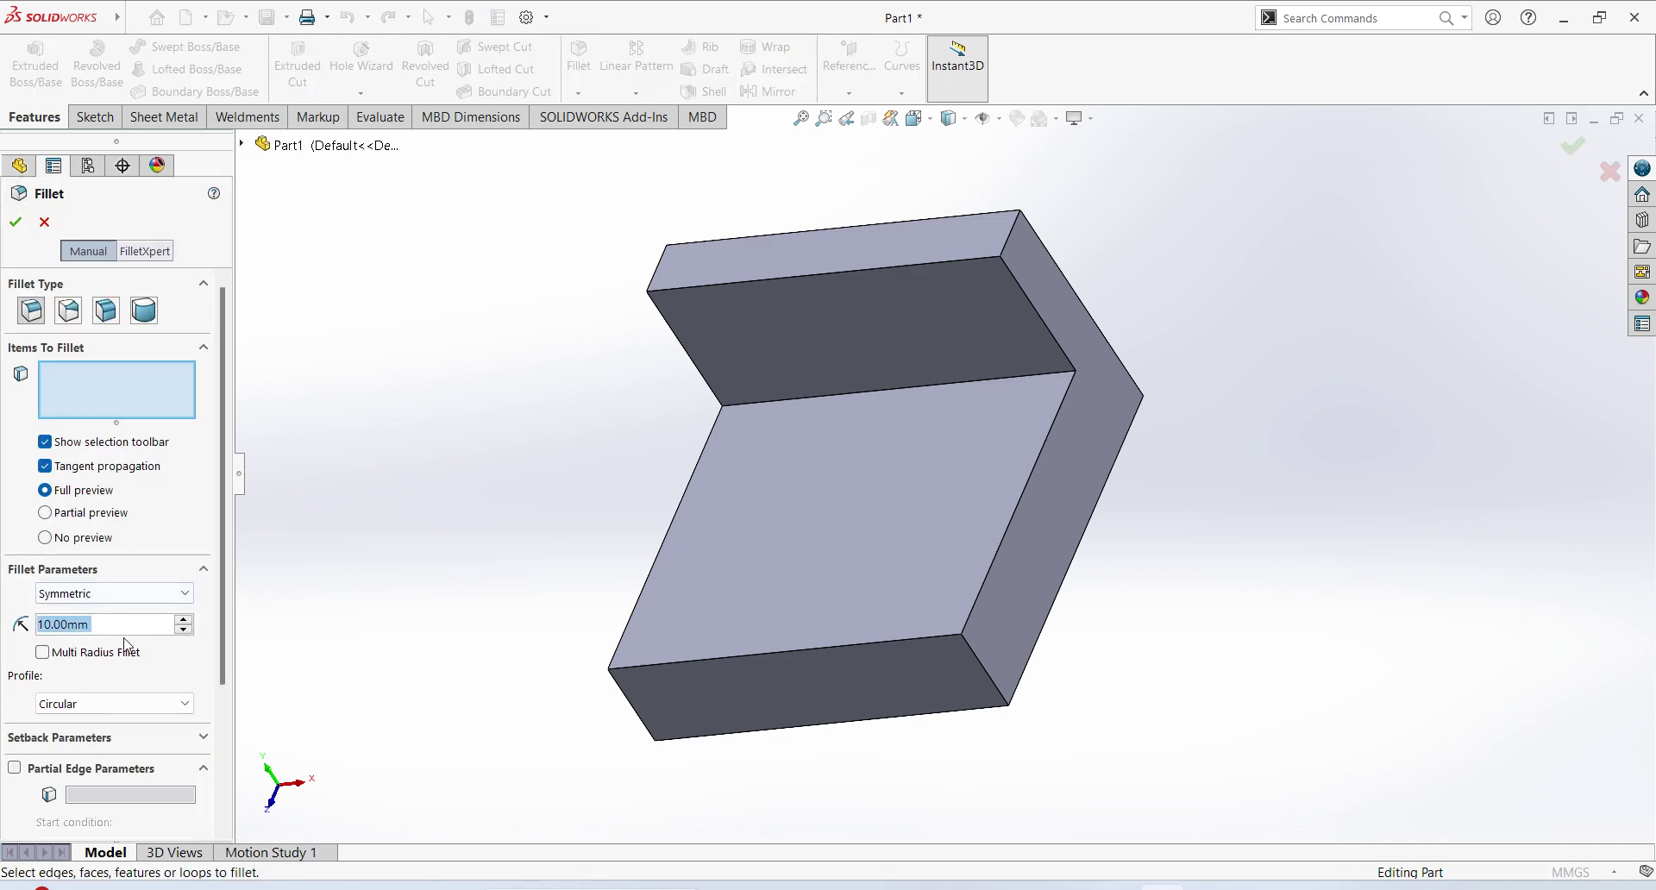
type("16")
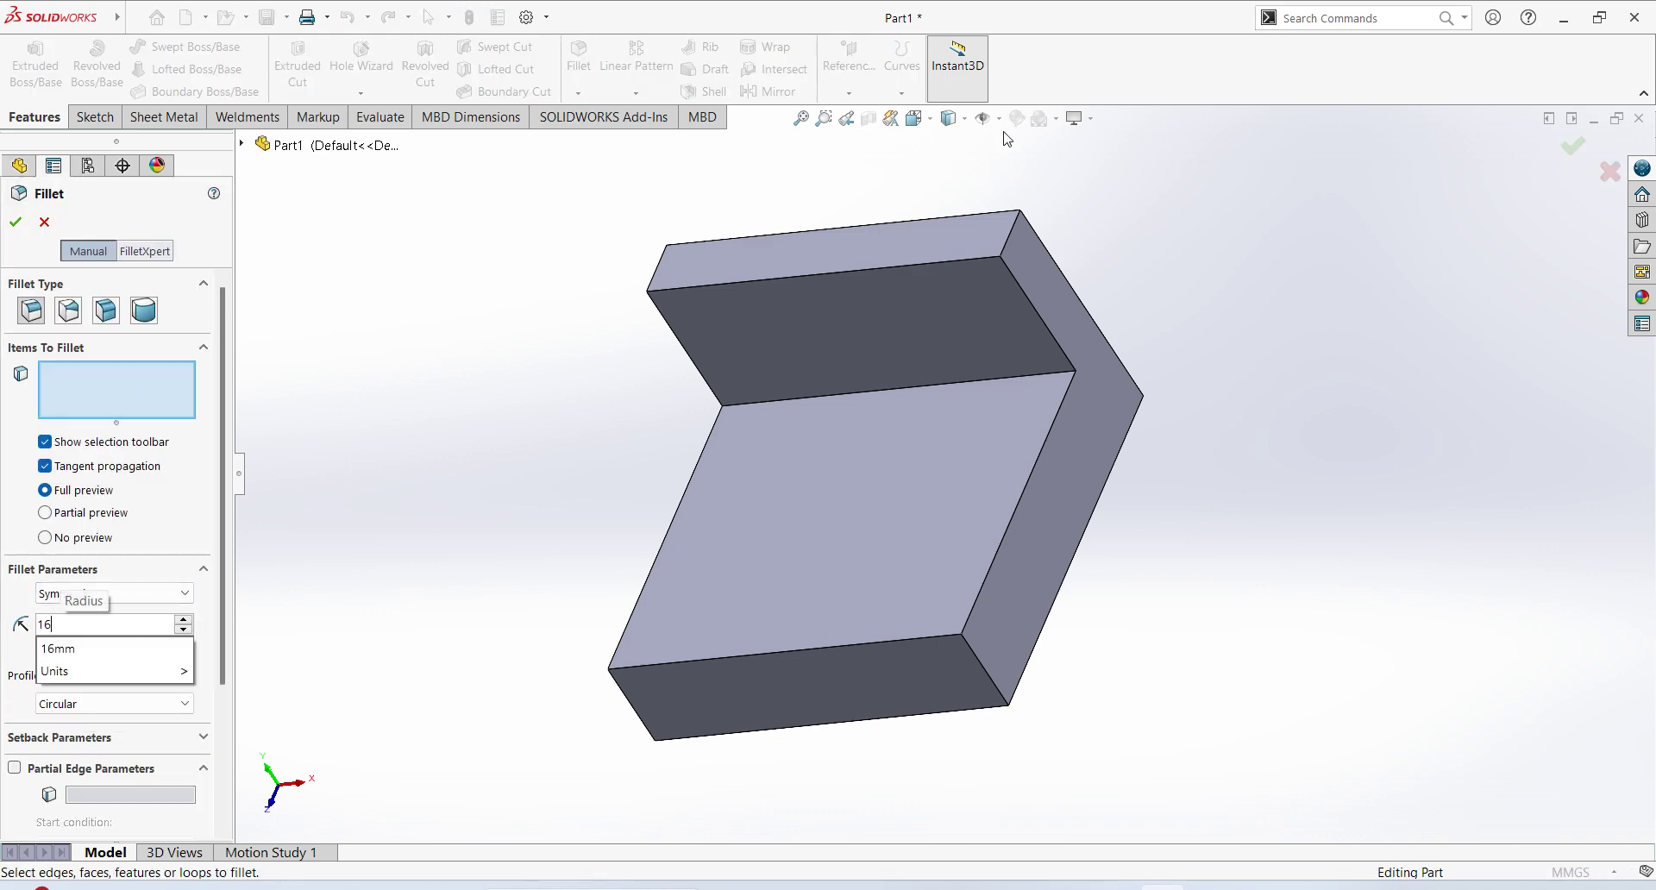
left_click(1009, 233)
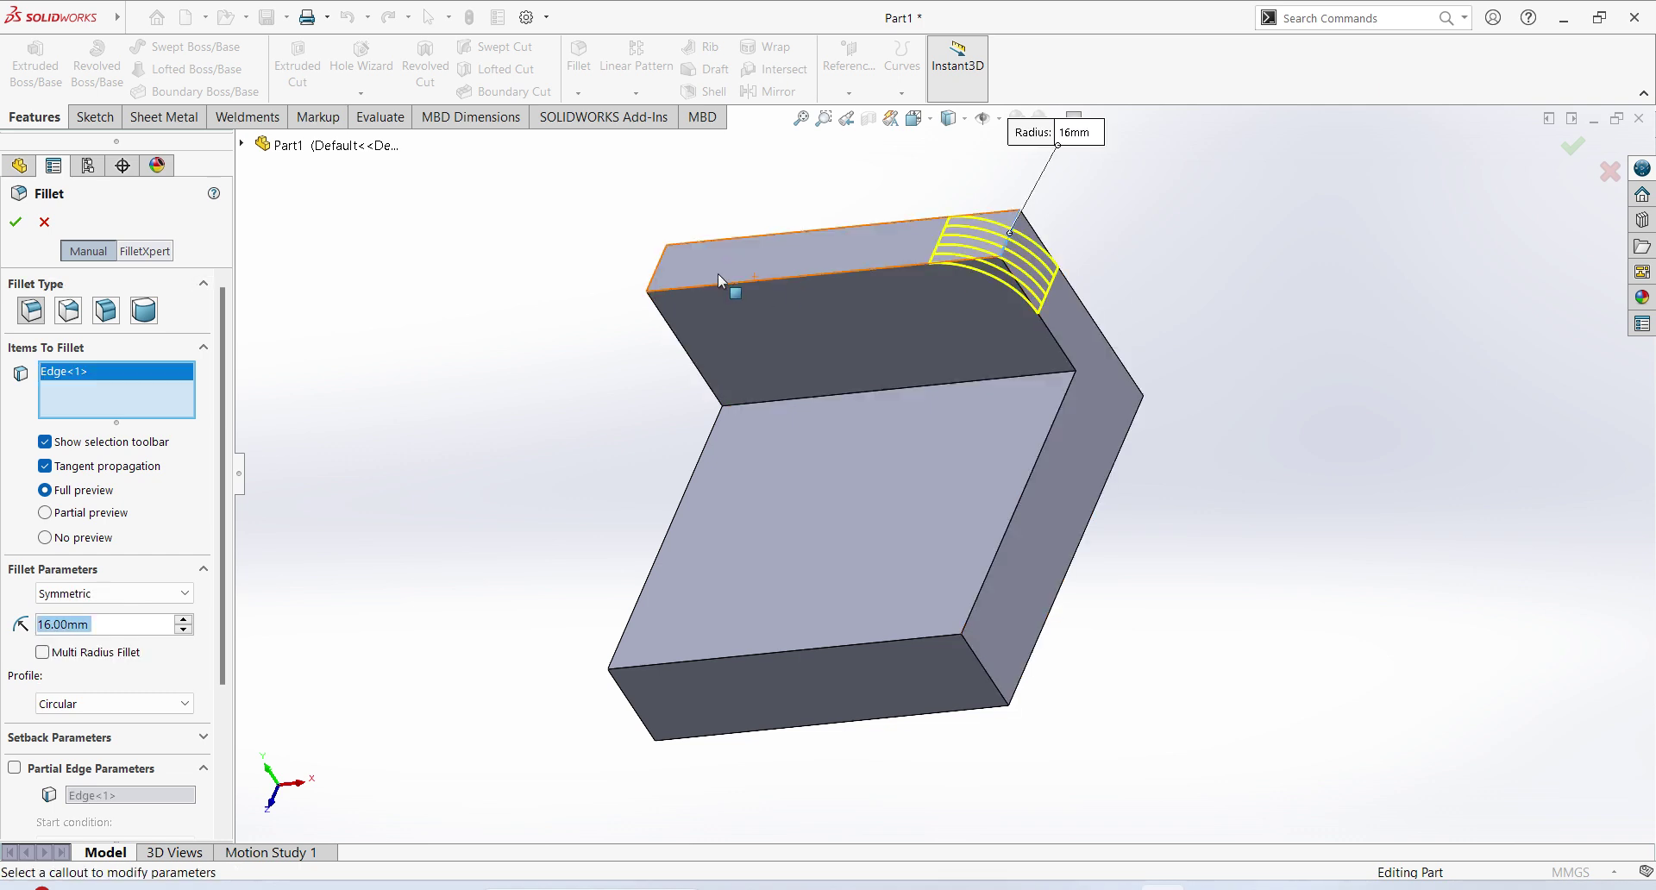
left_click(665, 274)
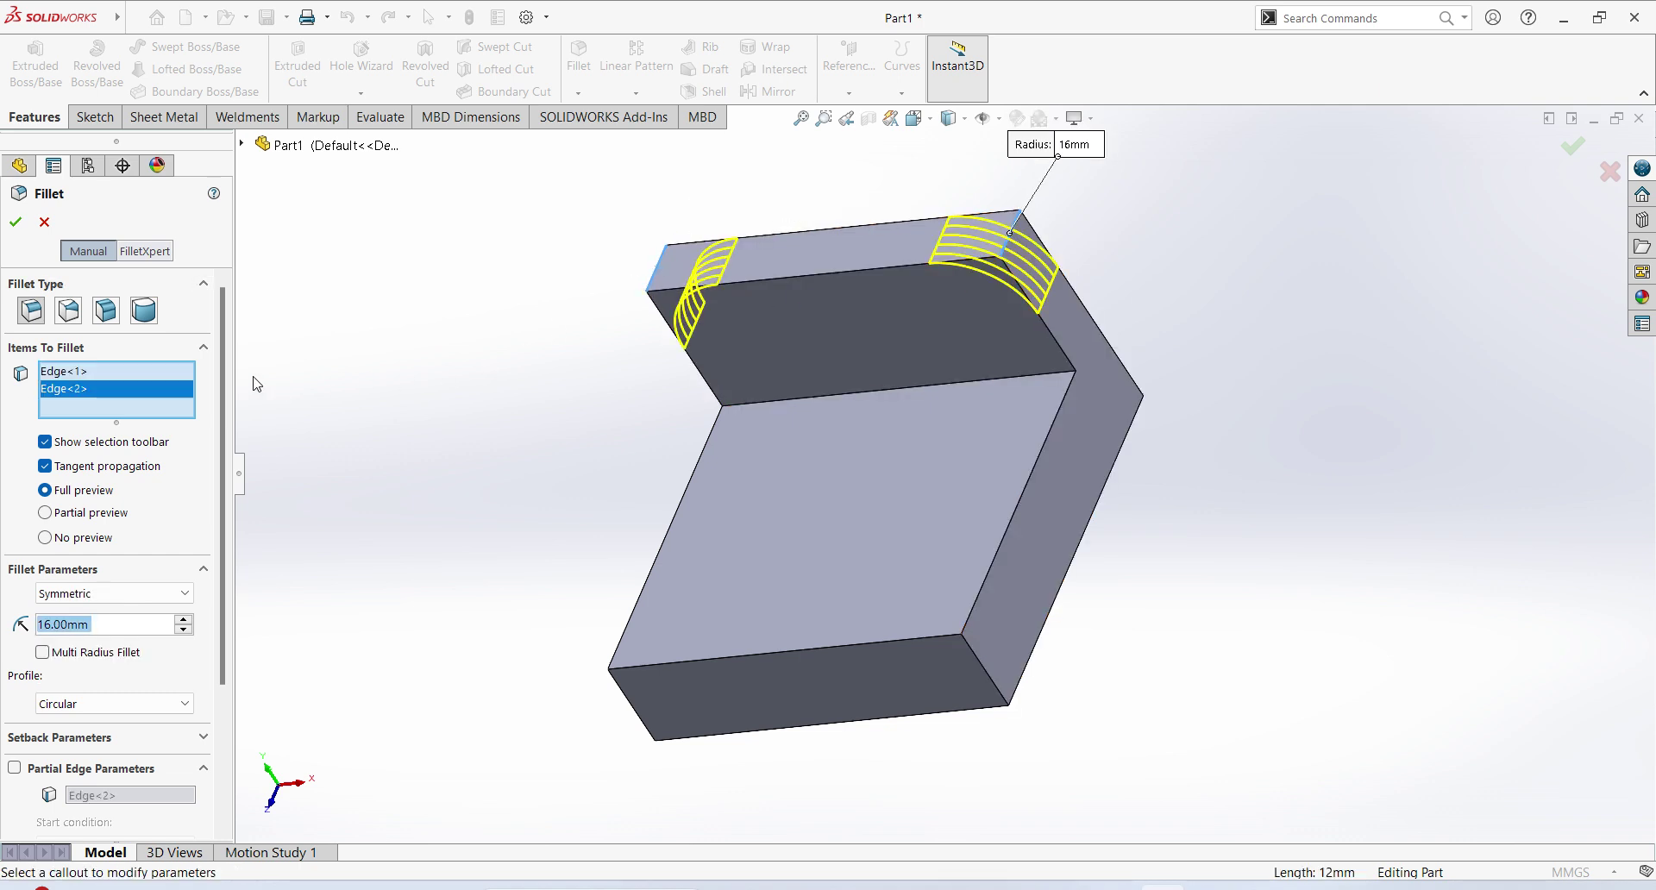
left_click(15, 221)
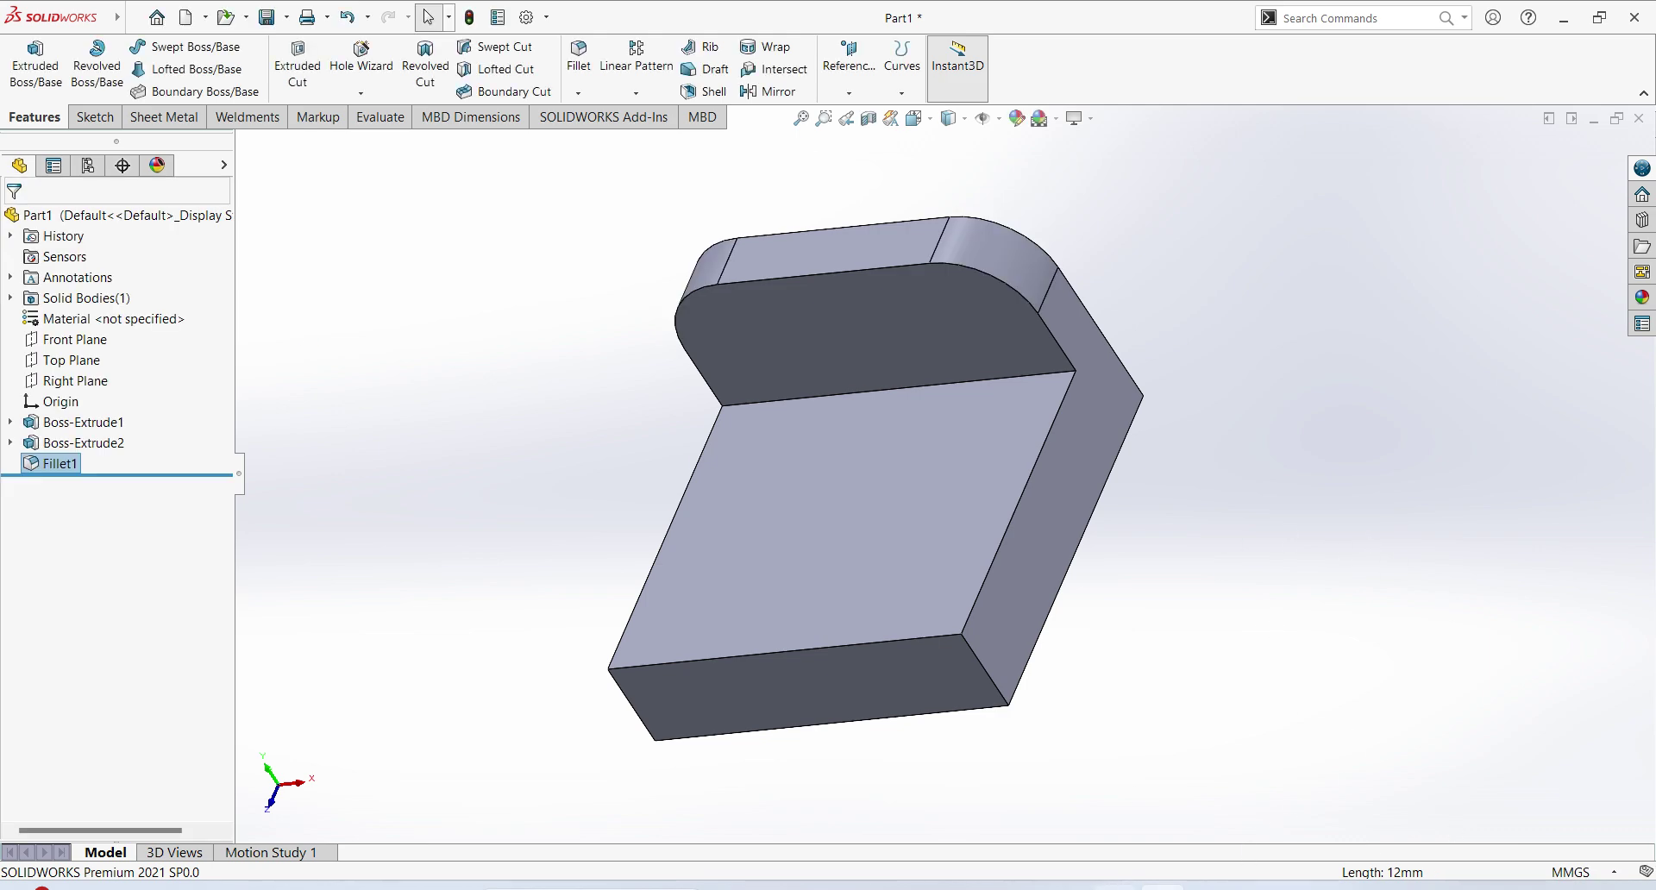
key("alt+Tab")
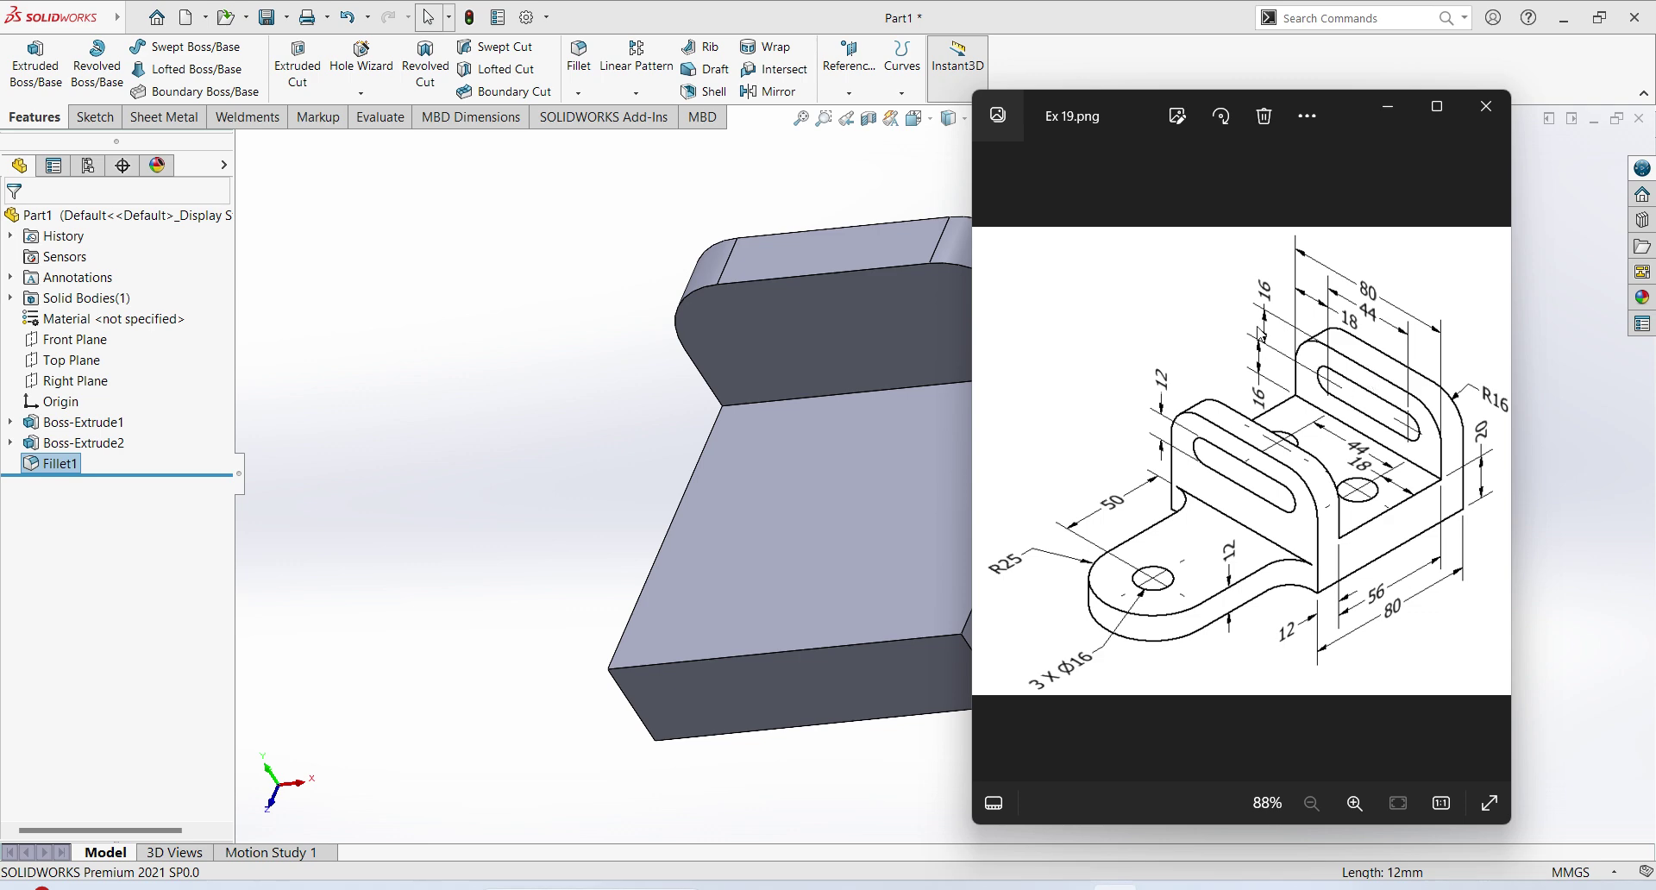
Sketch a straight slot on the upright wall's face, viewed Normal To
left_click(809, 342)
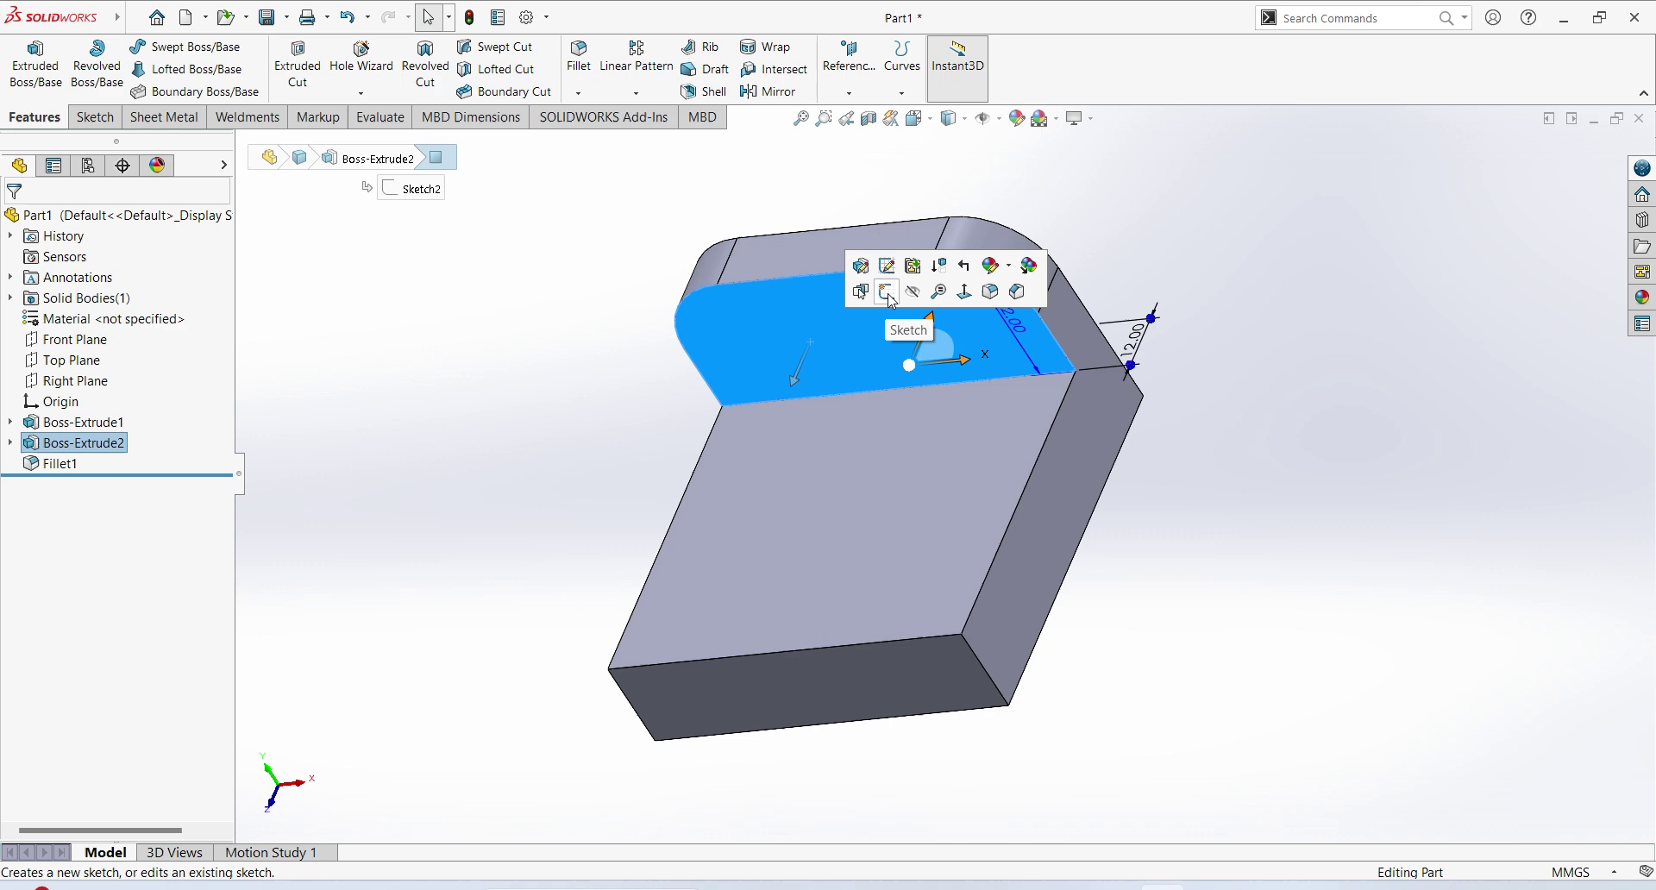
left_click(889, 316)
left_click(77, 484)
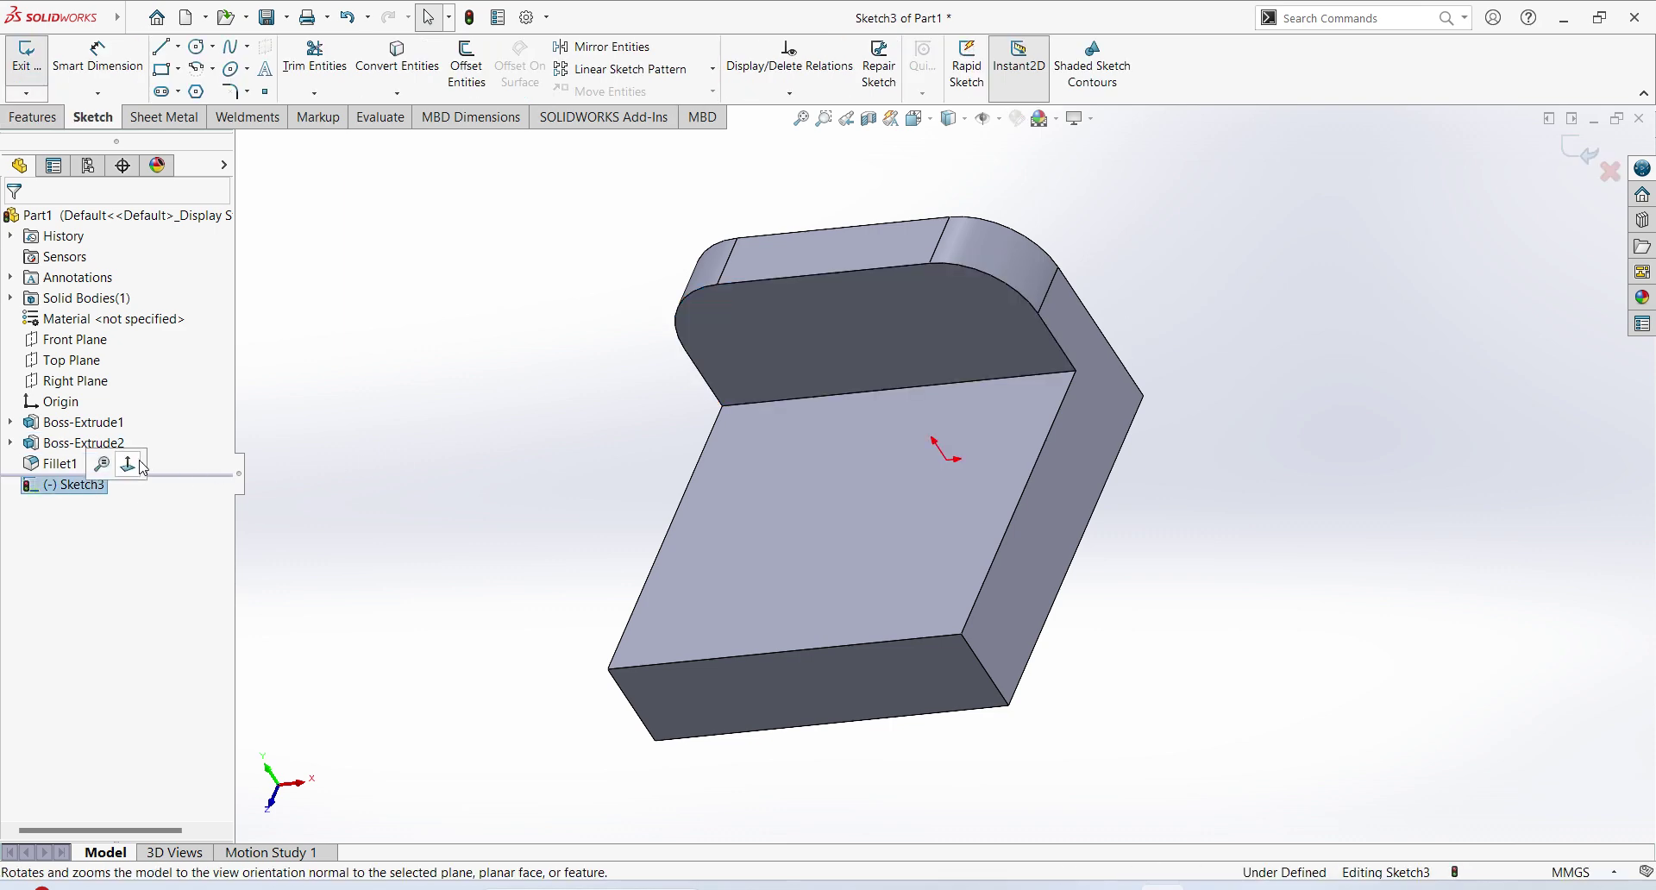
left_click(138, 465)
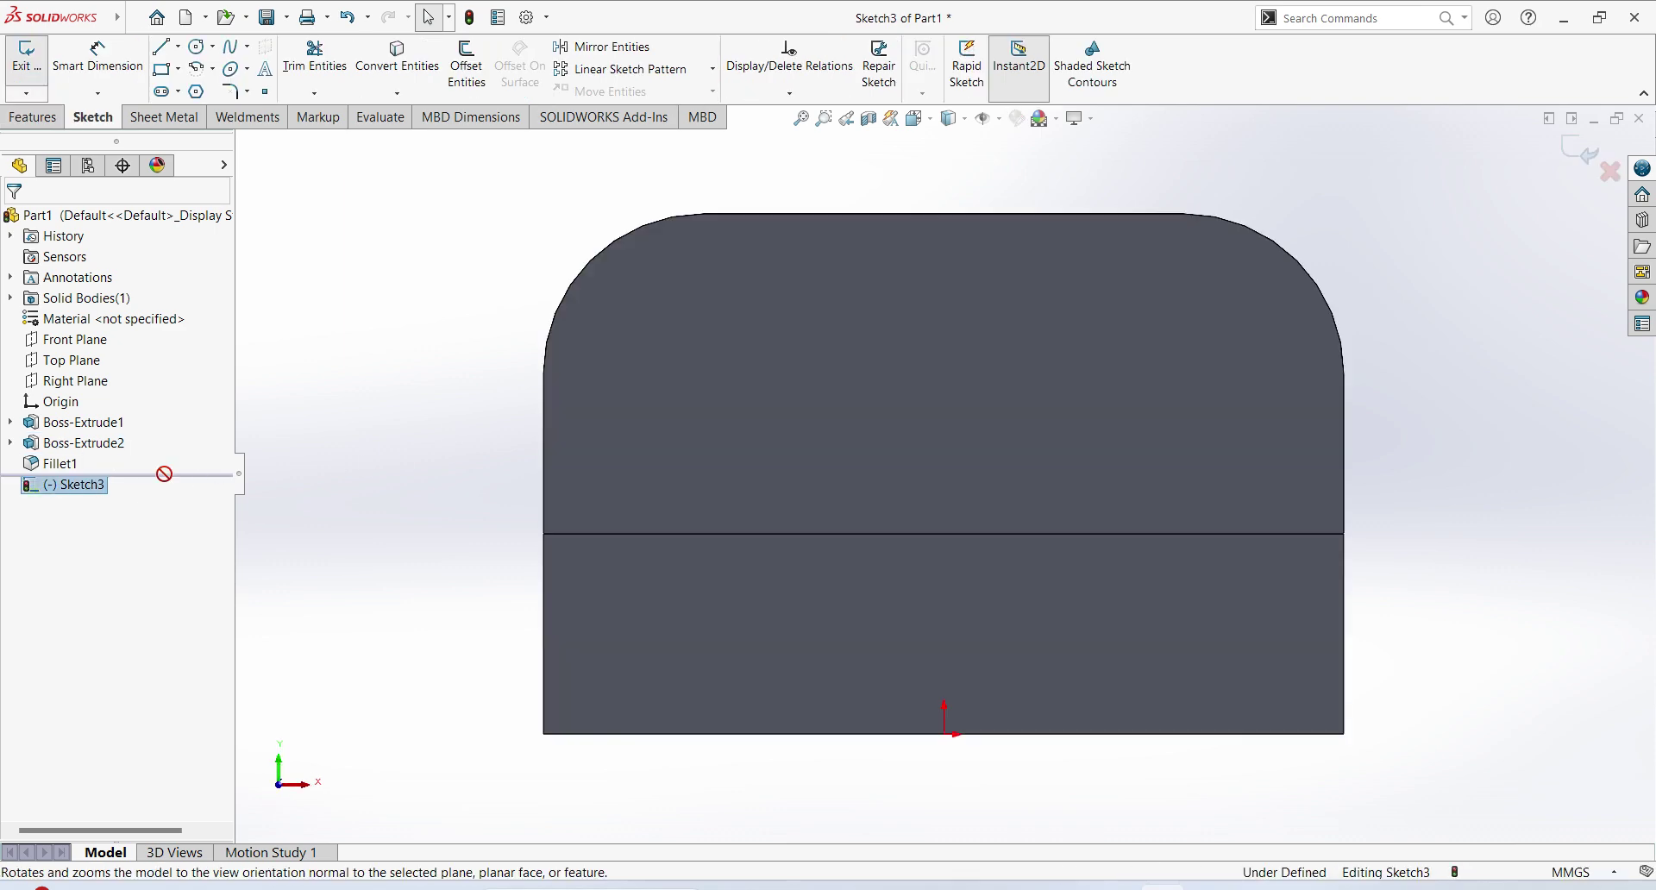
left_click(169, 91)
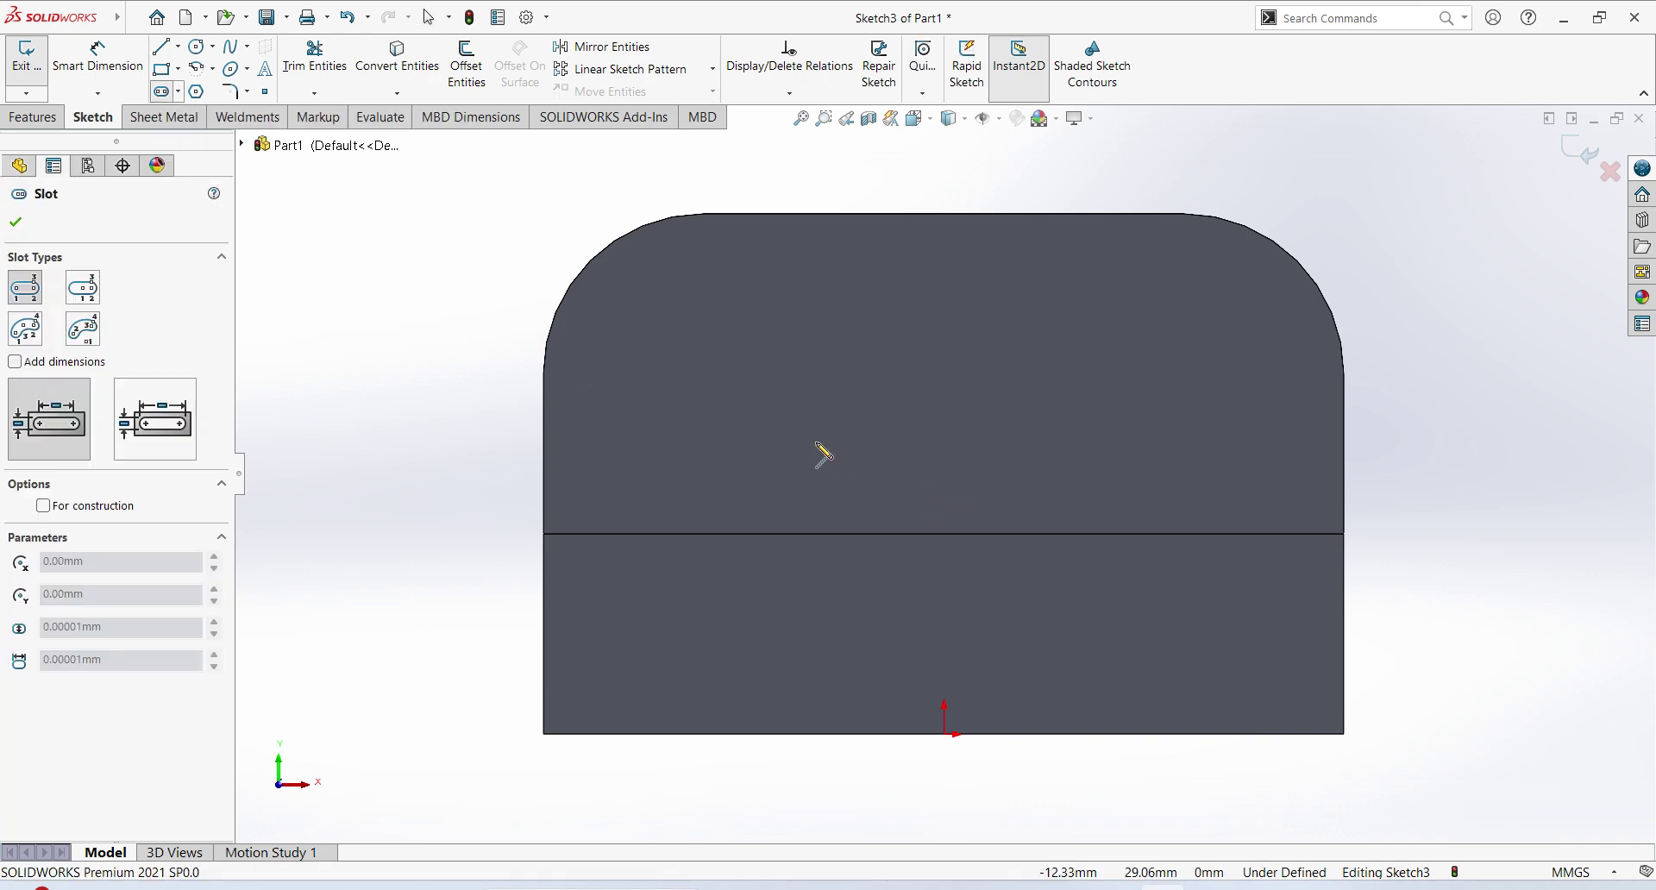
left_click(687, 382)
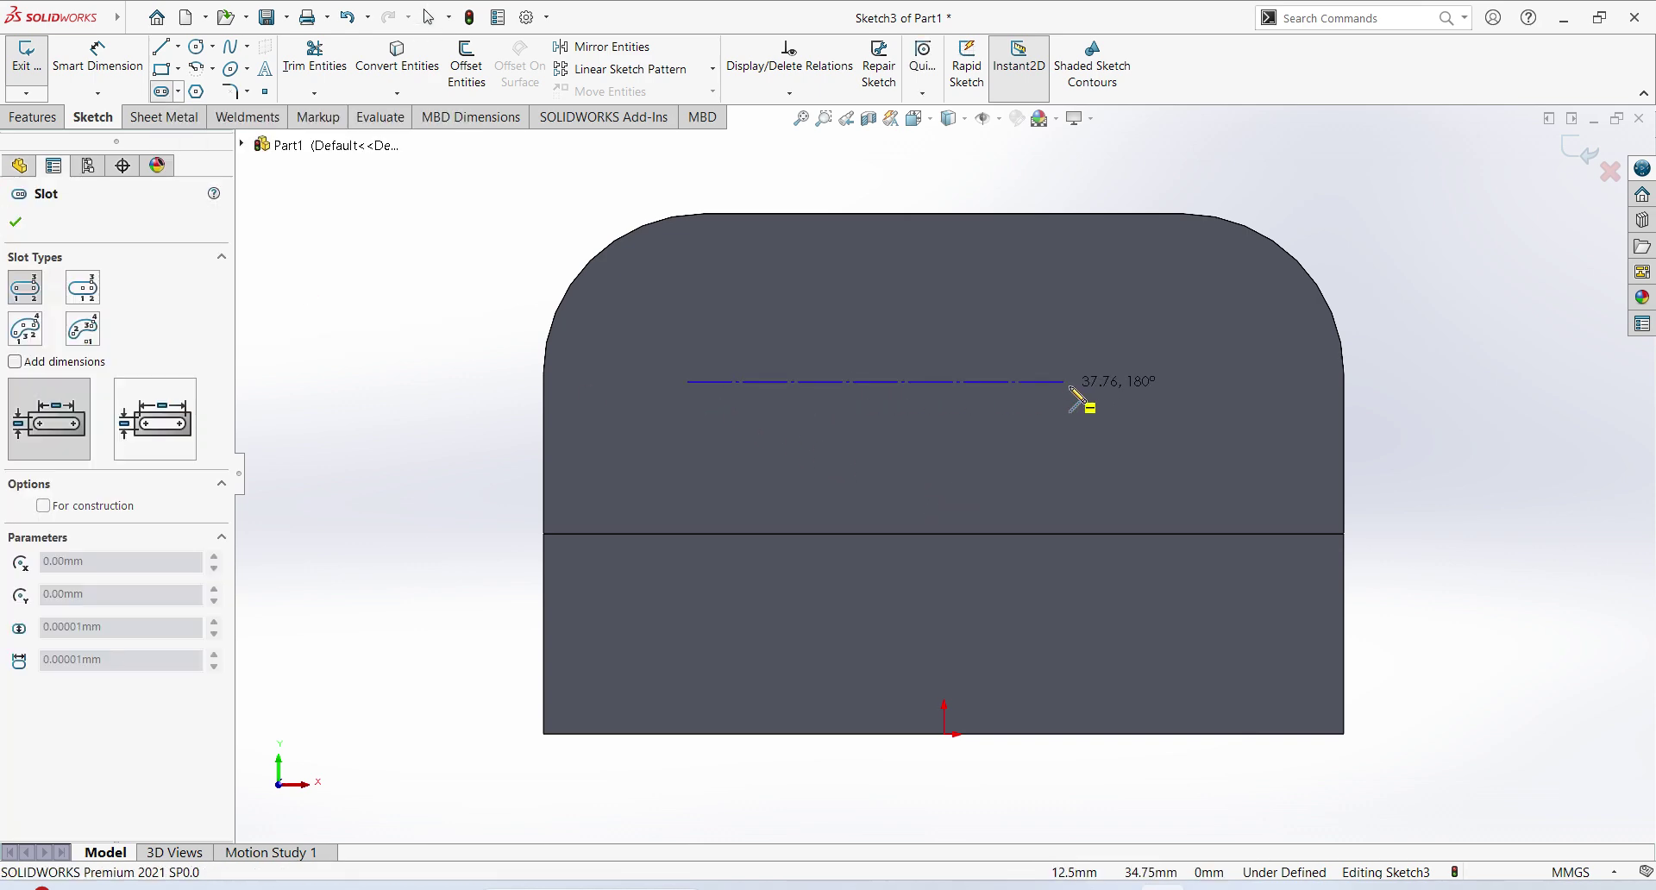
left_click(1128, 381)
left_click(1132, 419)
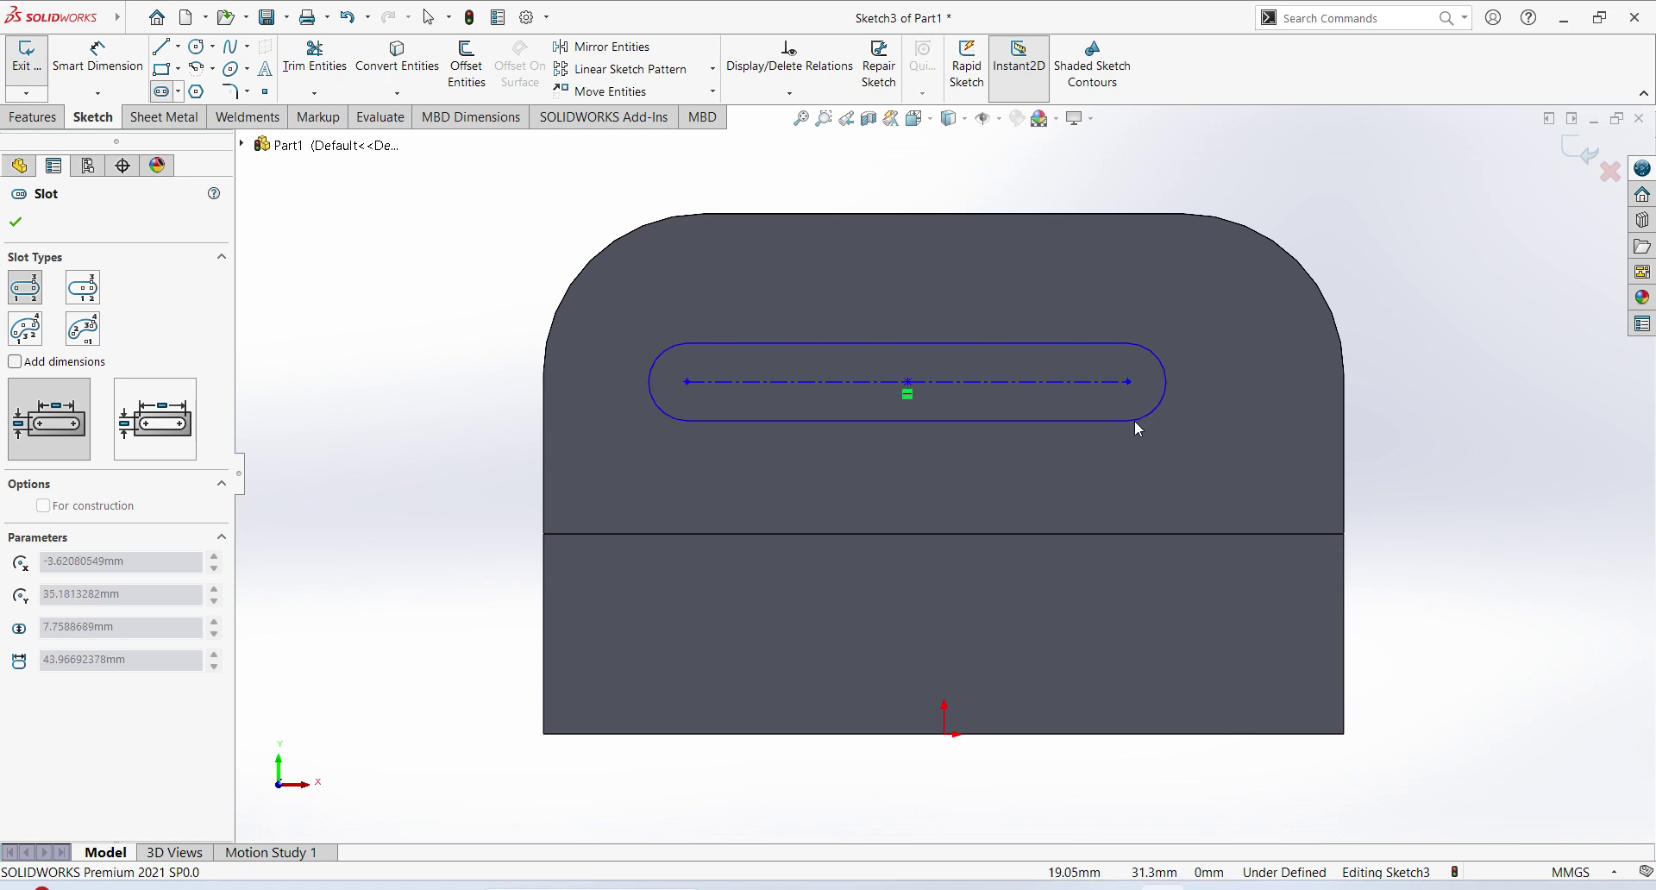
Dimension the slot's end arc to R6 and its offset from the wall's left edge to 18 mm
left_click(128, 84)
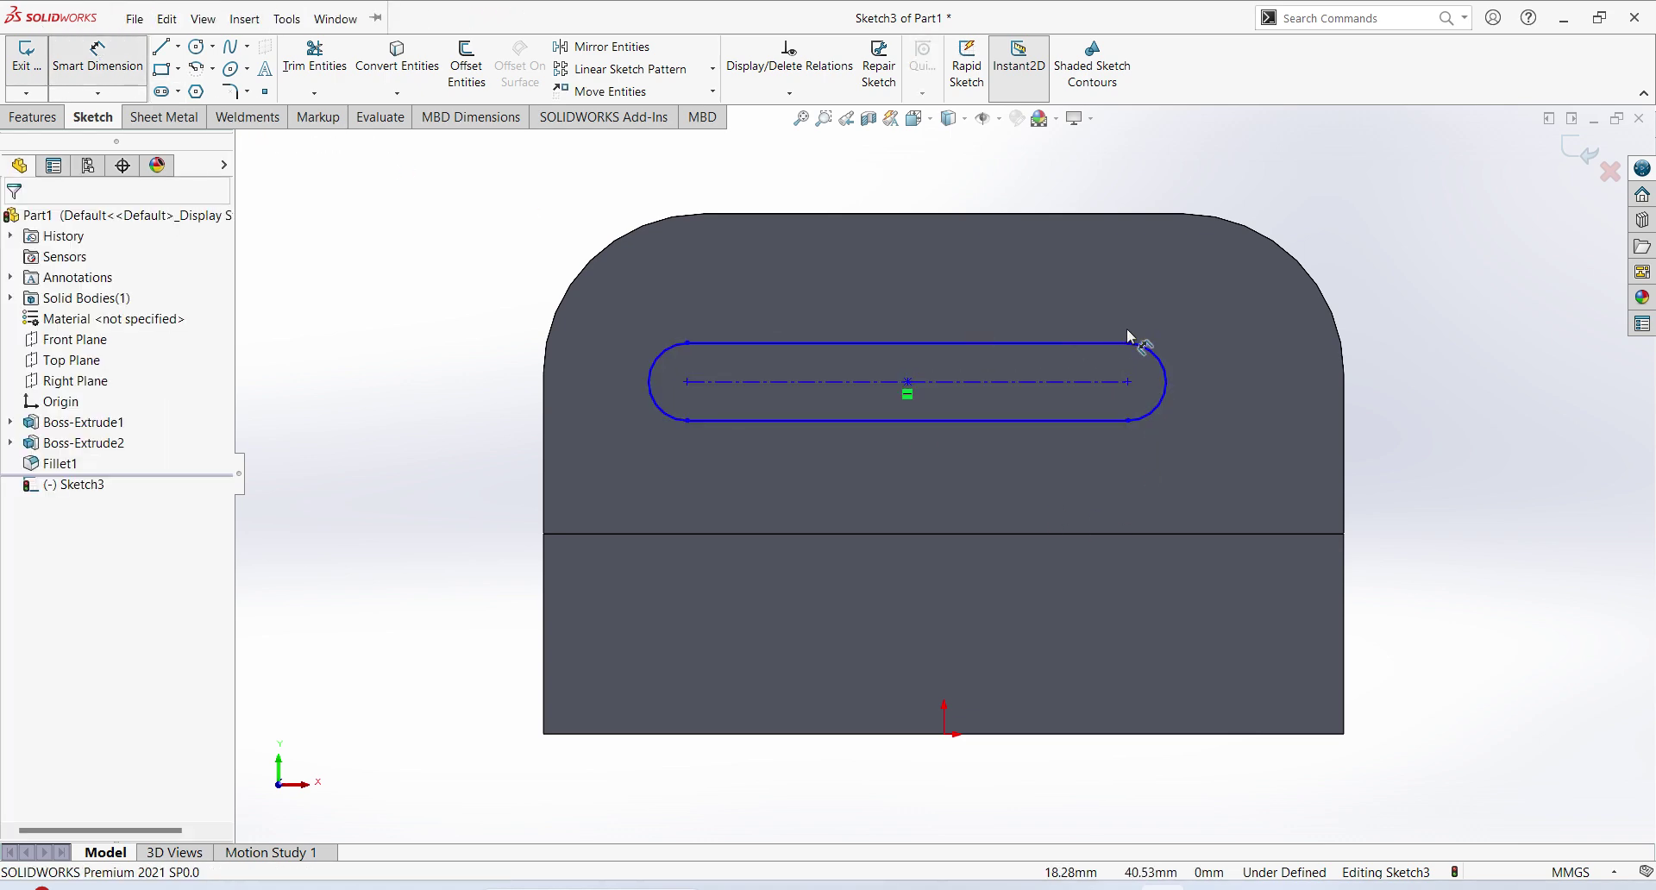
left_click(1161, 355)
left_click(1302, 222)
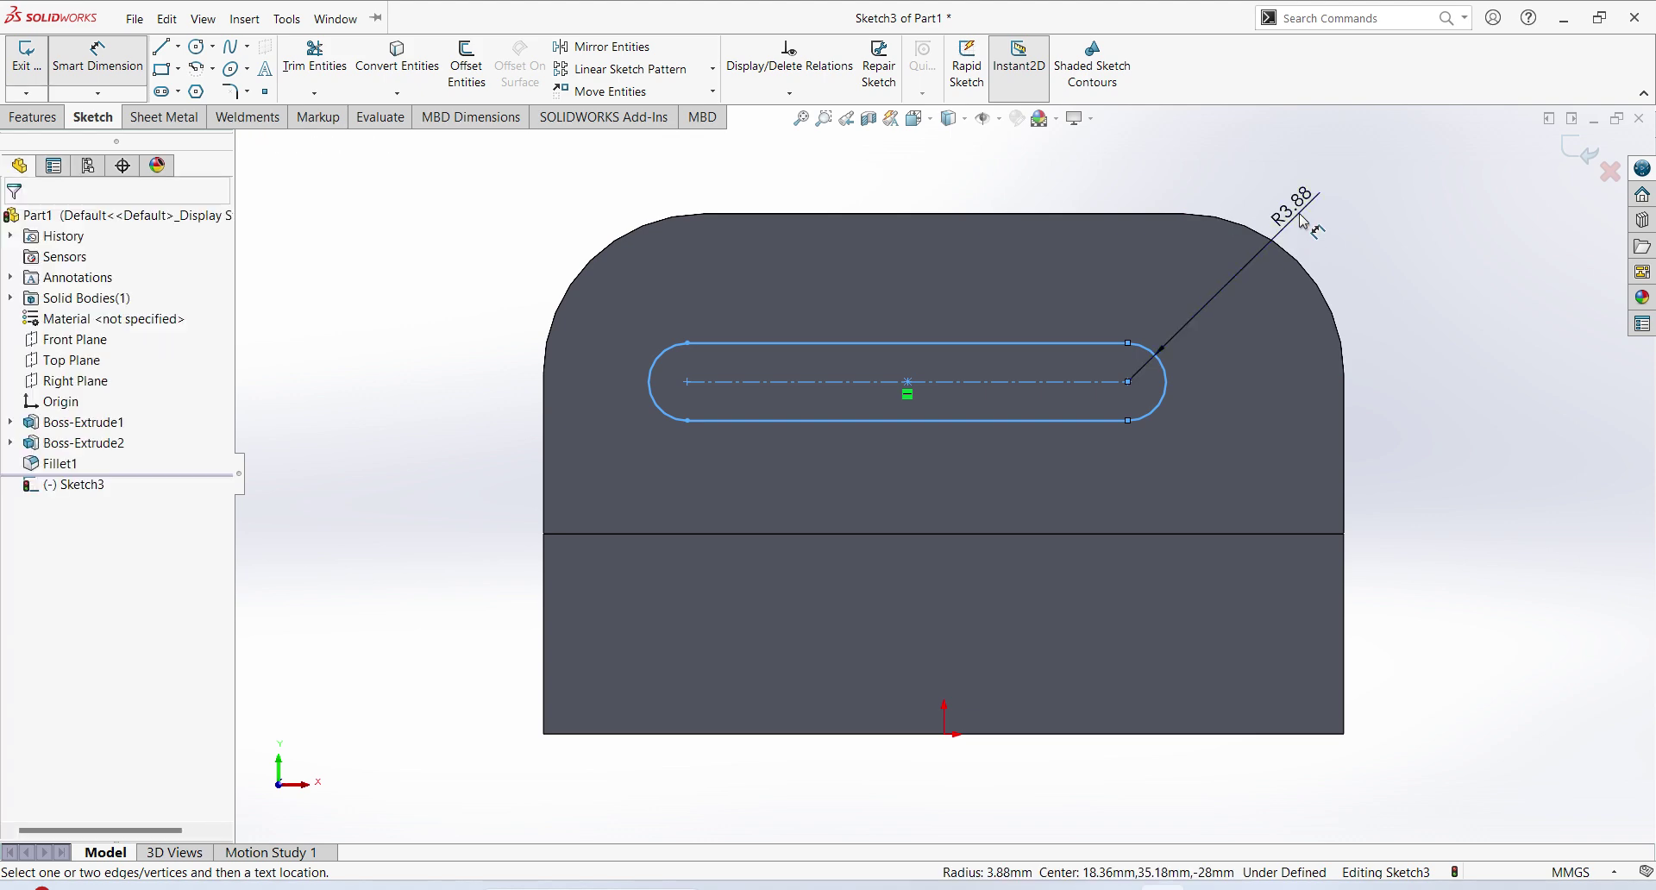
type("6")
key("Return")
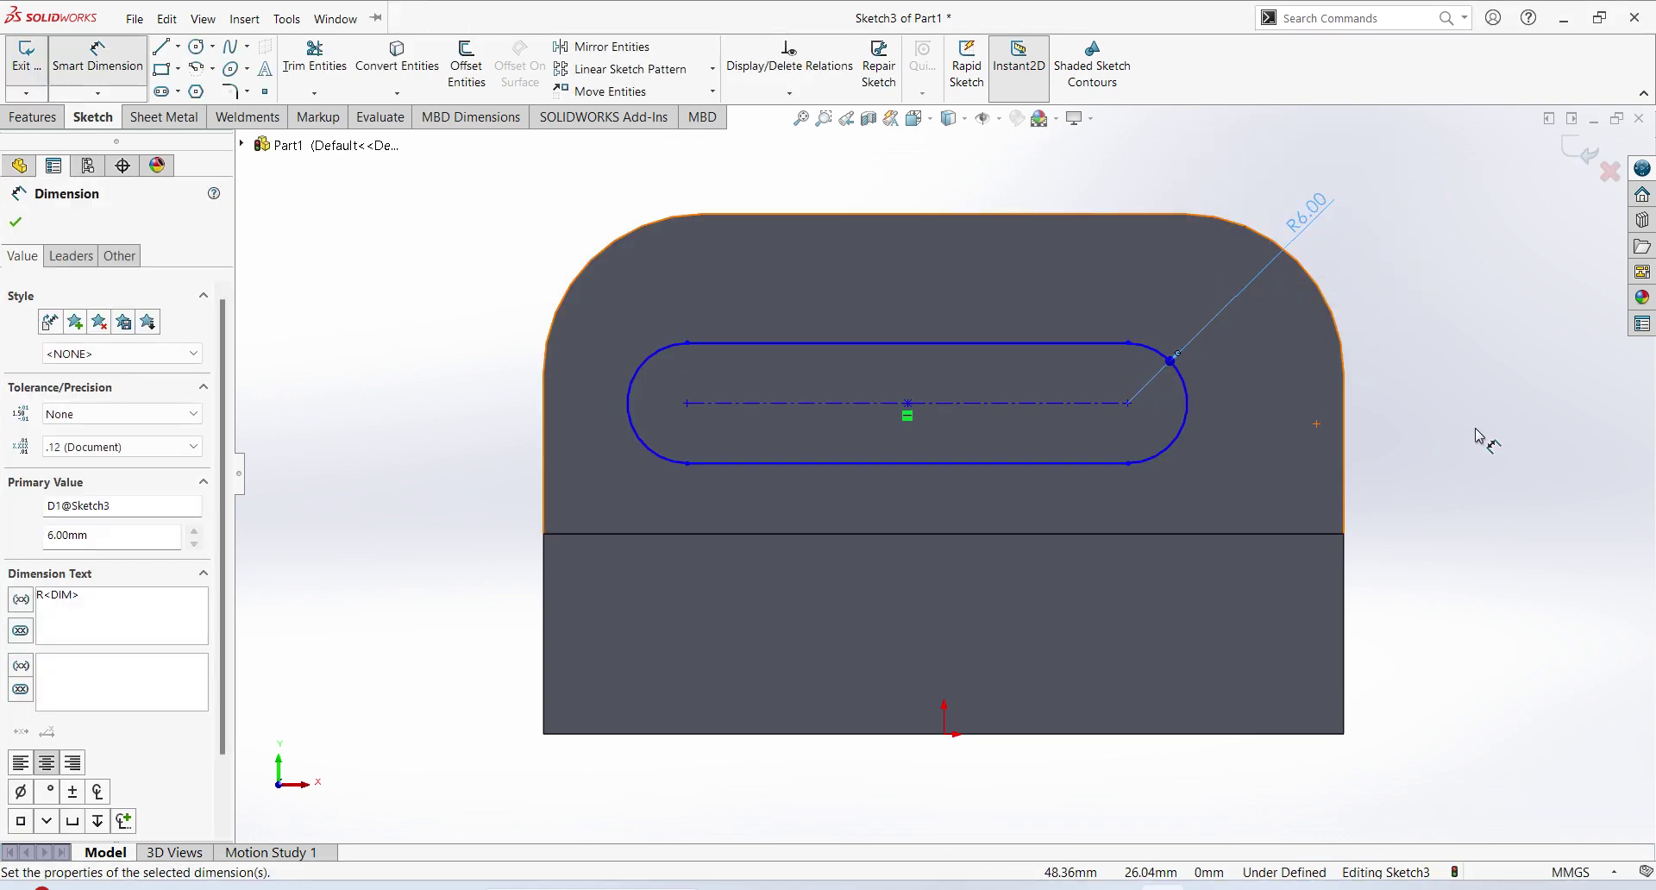
left_click(544, 423)
left_click(653, 454)
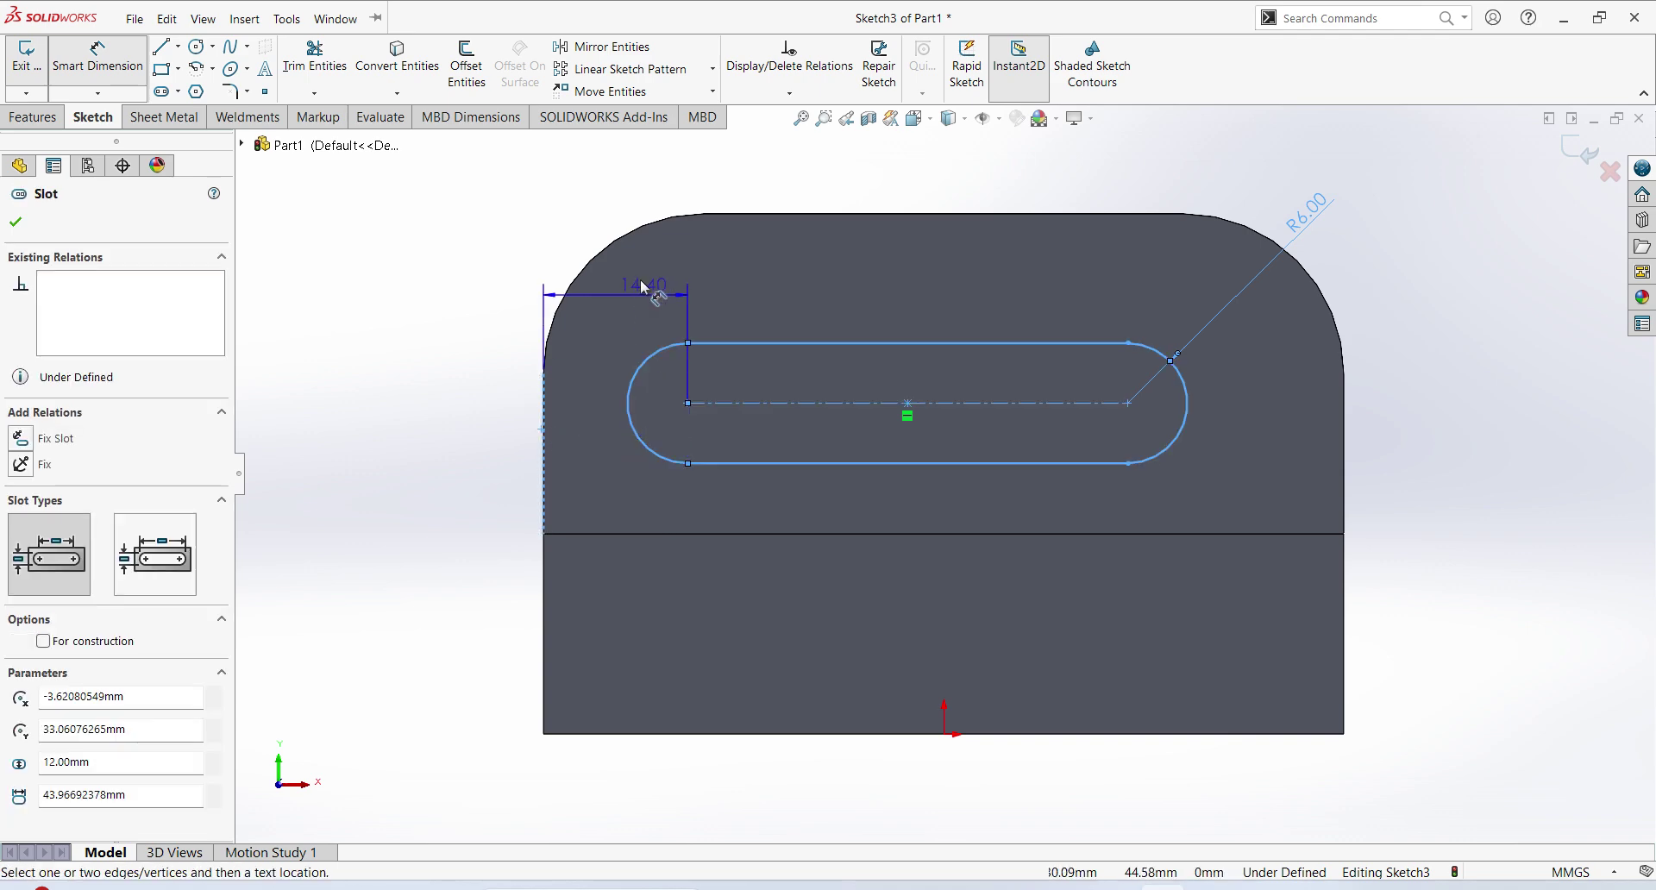
left_click(612, 183)
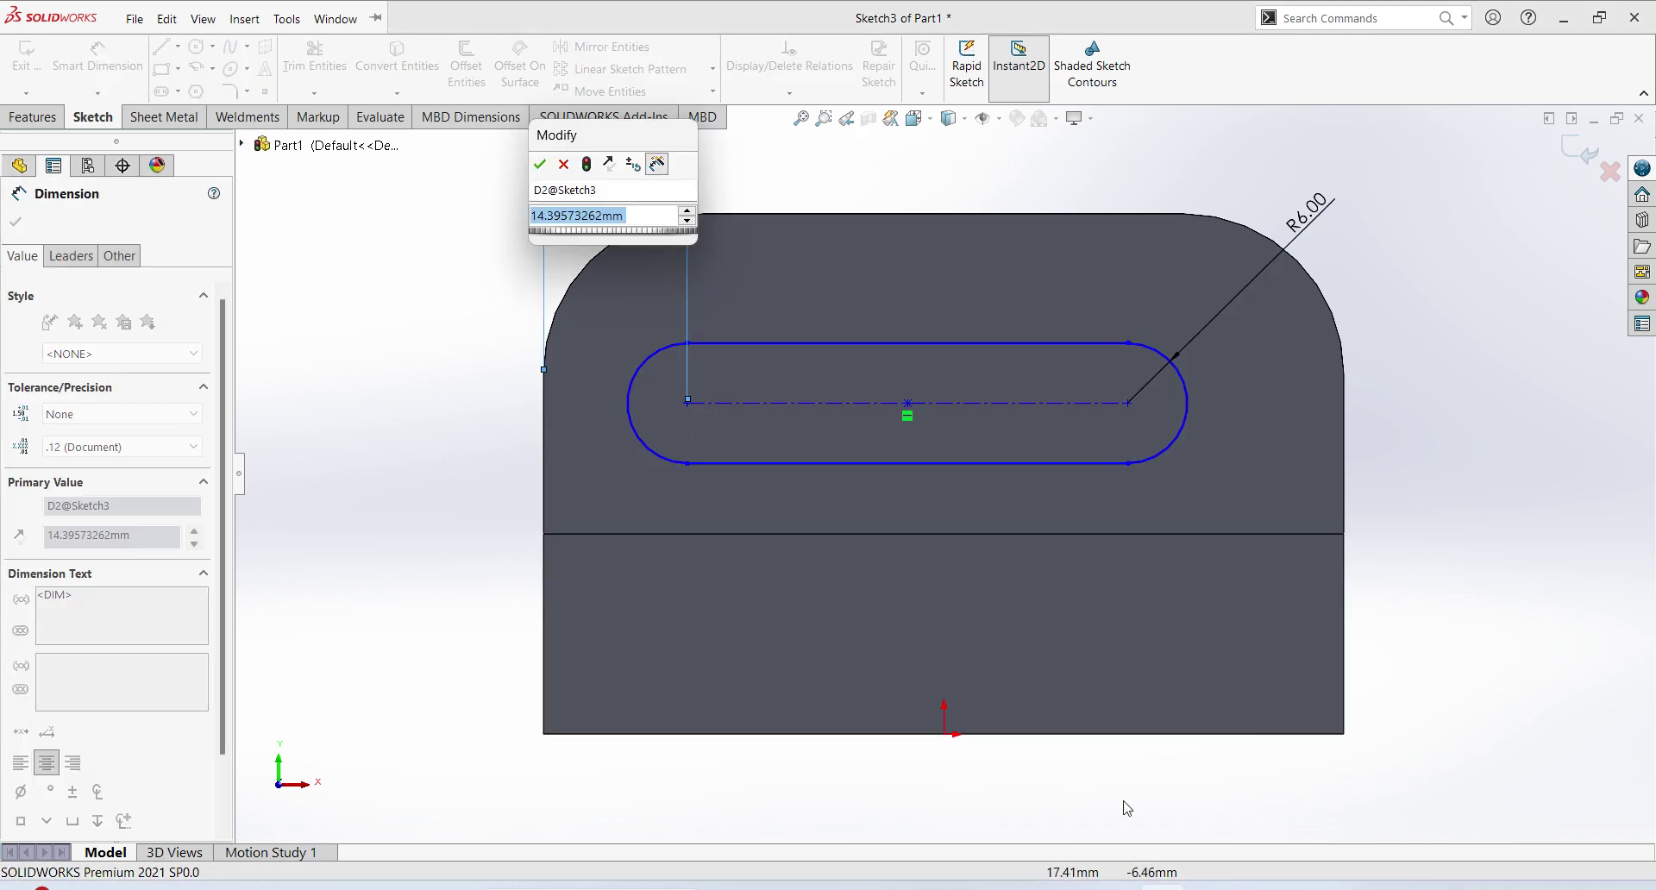
left_click(1105, 888)
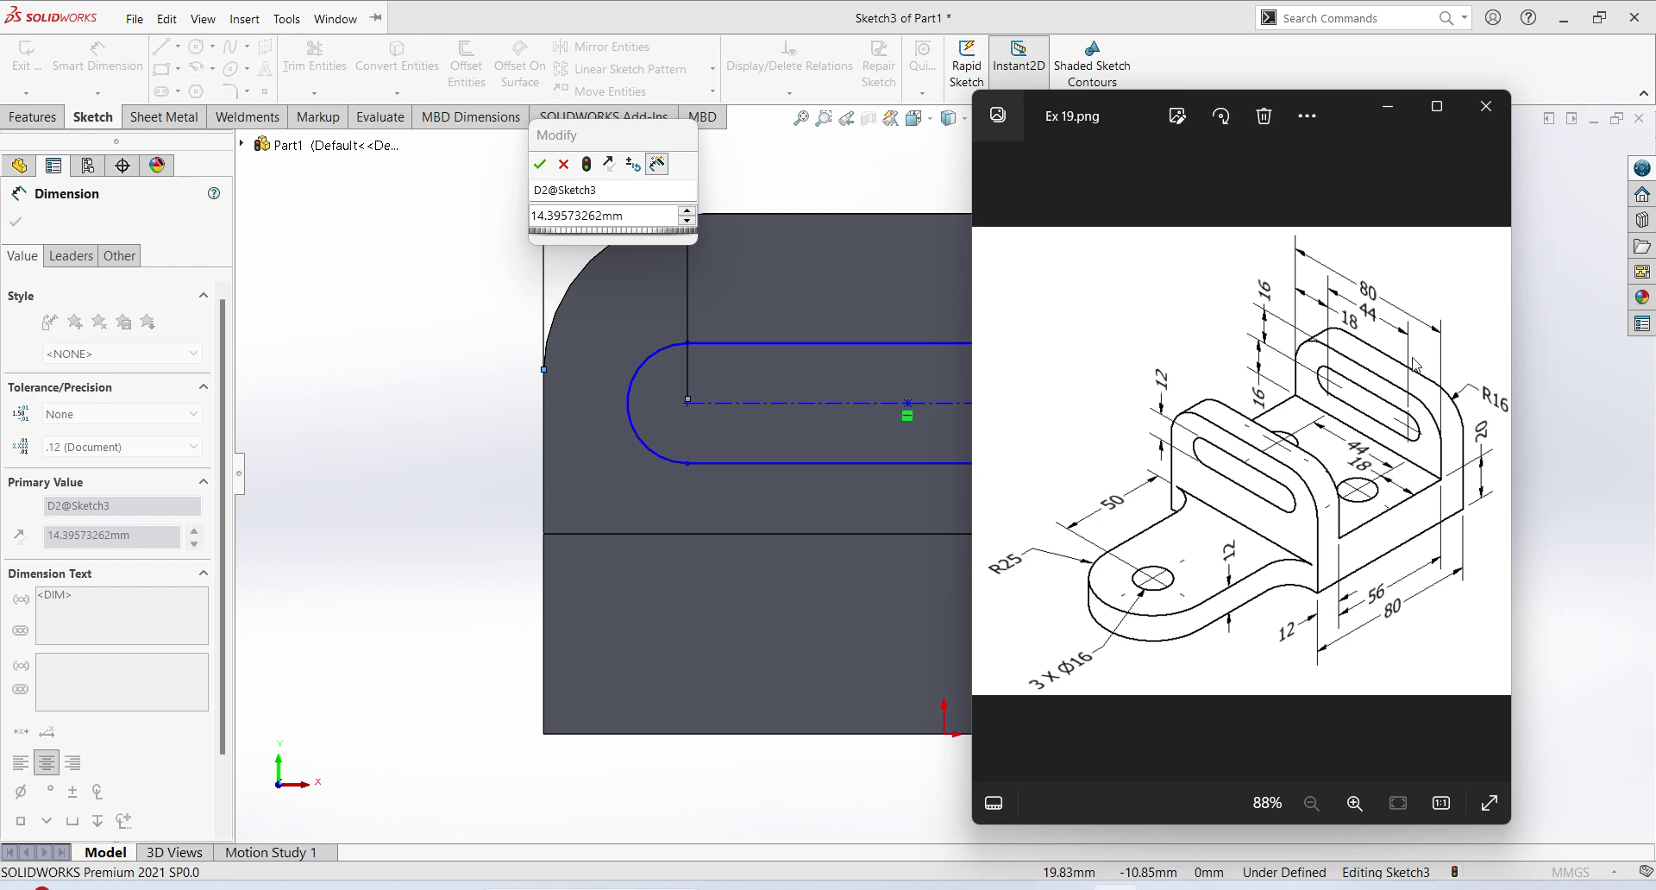
left_click(608, 233)
type("1")
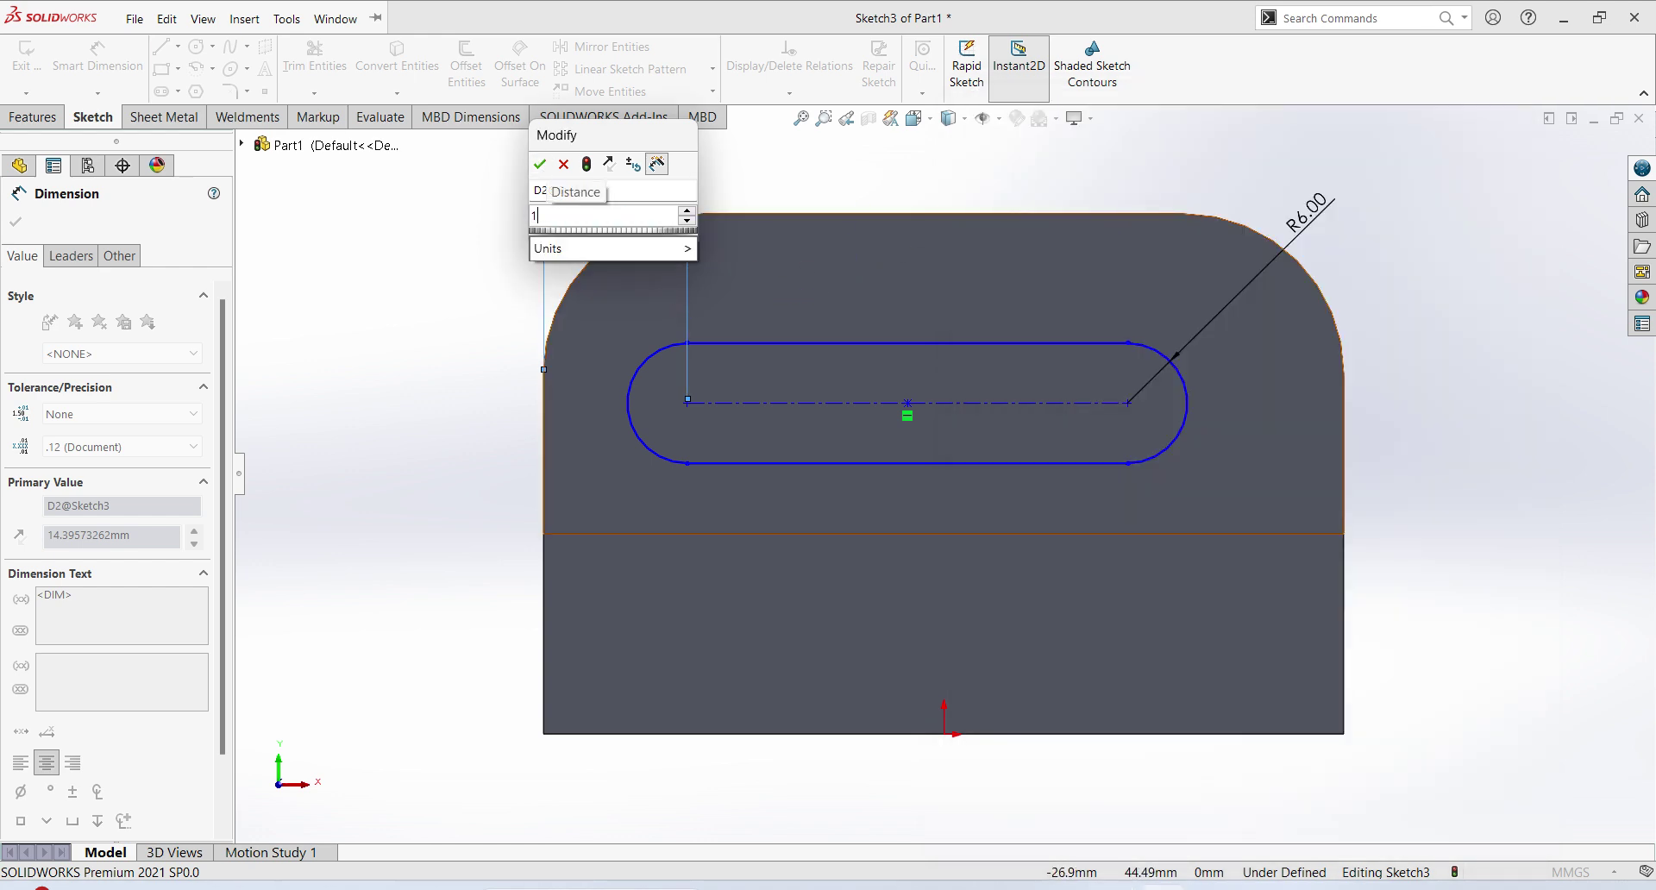
type("8")
key("Return")
Dimension the slot length to 44 mm
left_click(940, 342)
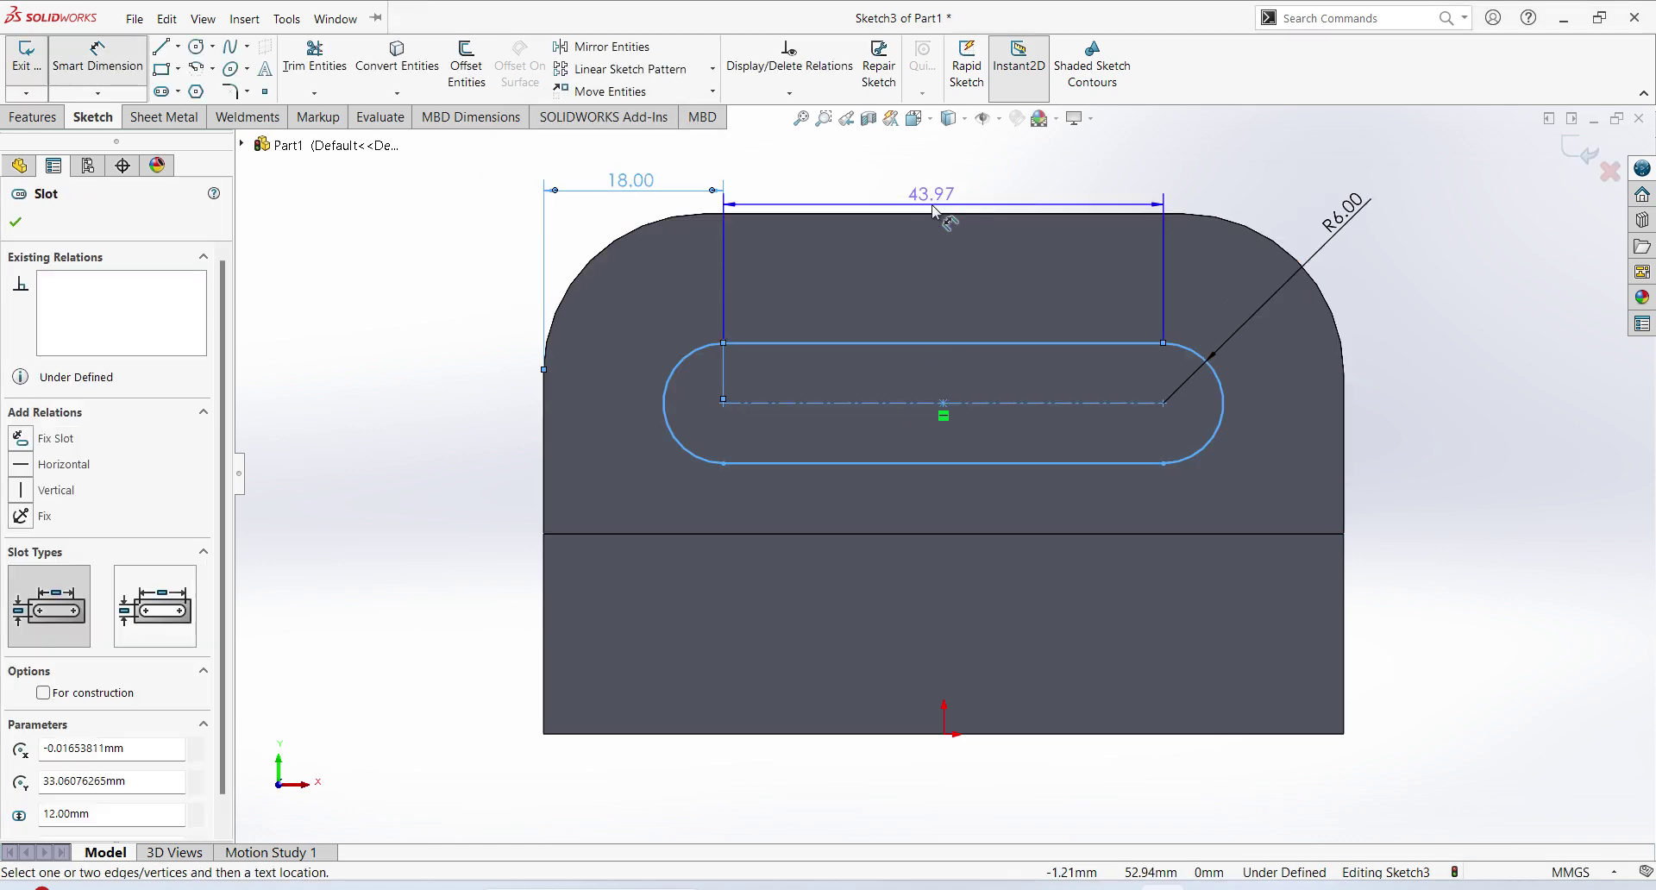
left_click(938, 197)
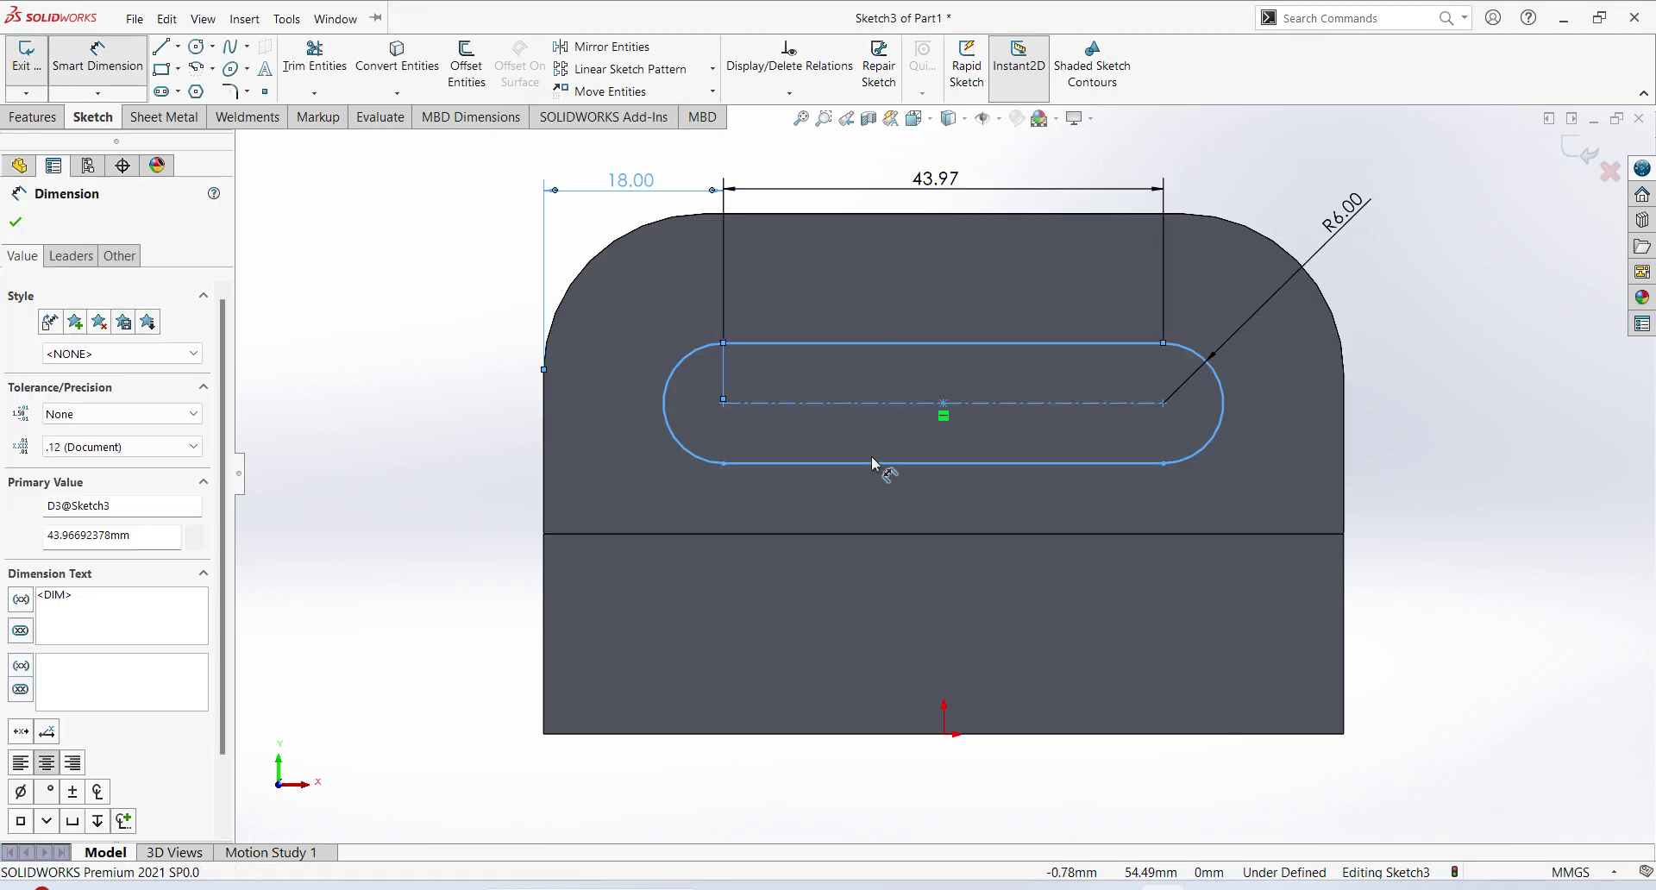
type("44")
key("Return")
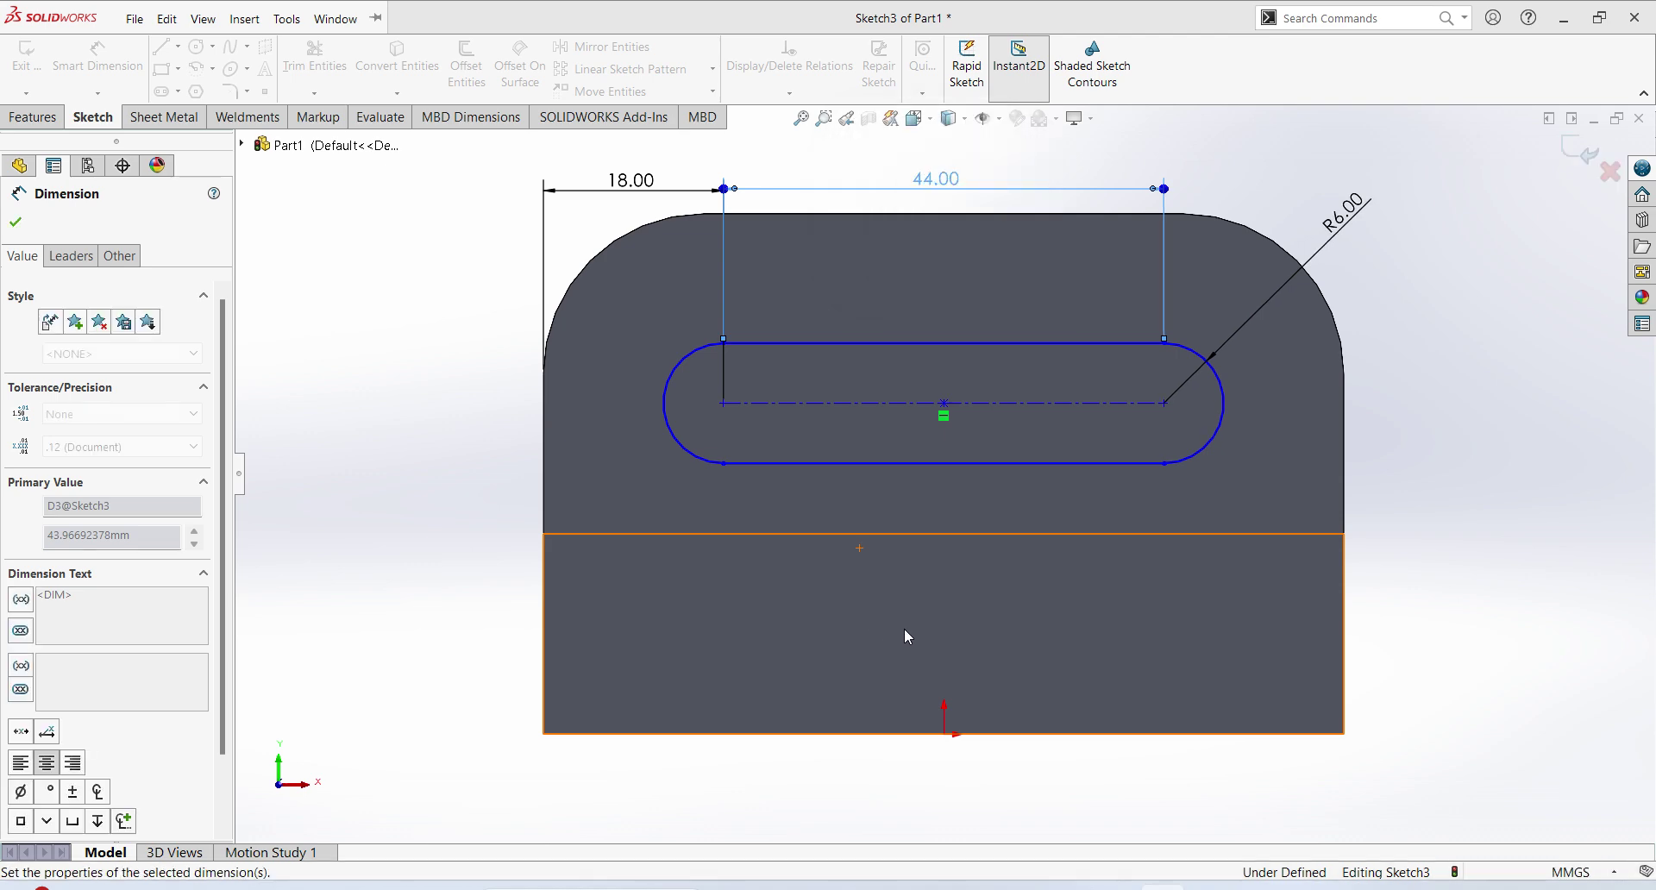
Place the slot centre 16 mm below the wall's top edge and exit the sketch
left_click(905, 214)
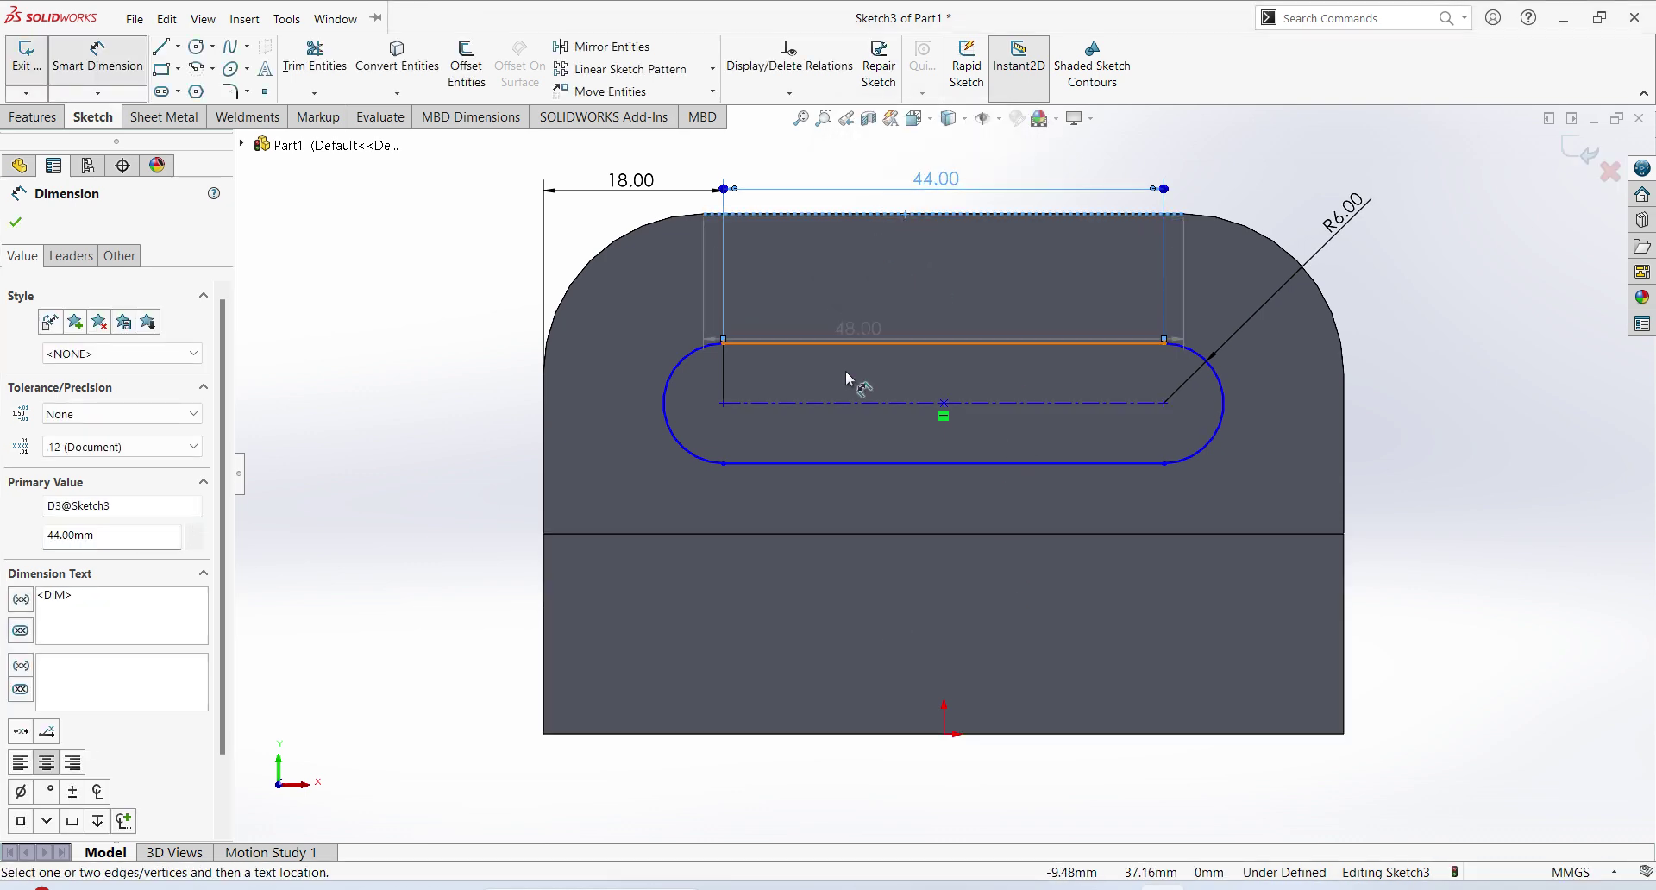
left_click(728, 404)
left_click(476, 310)
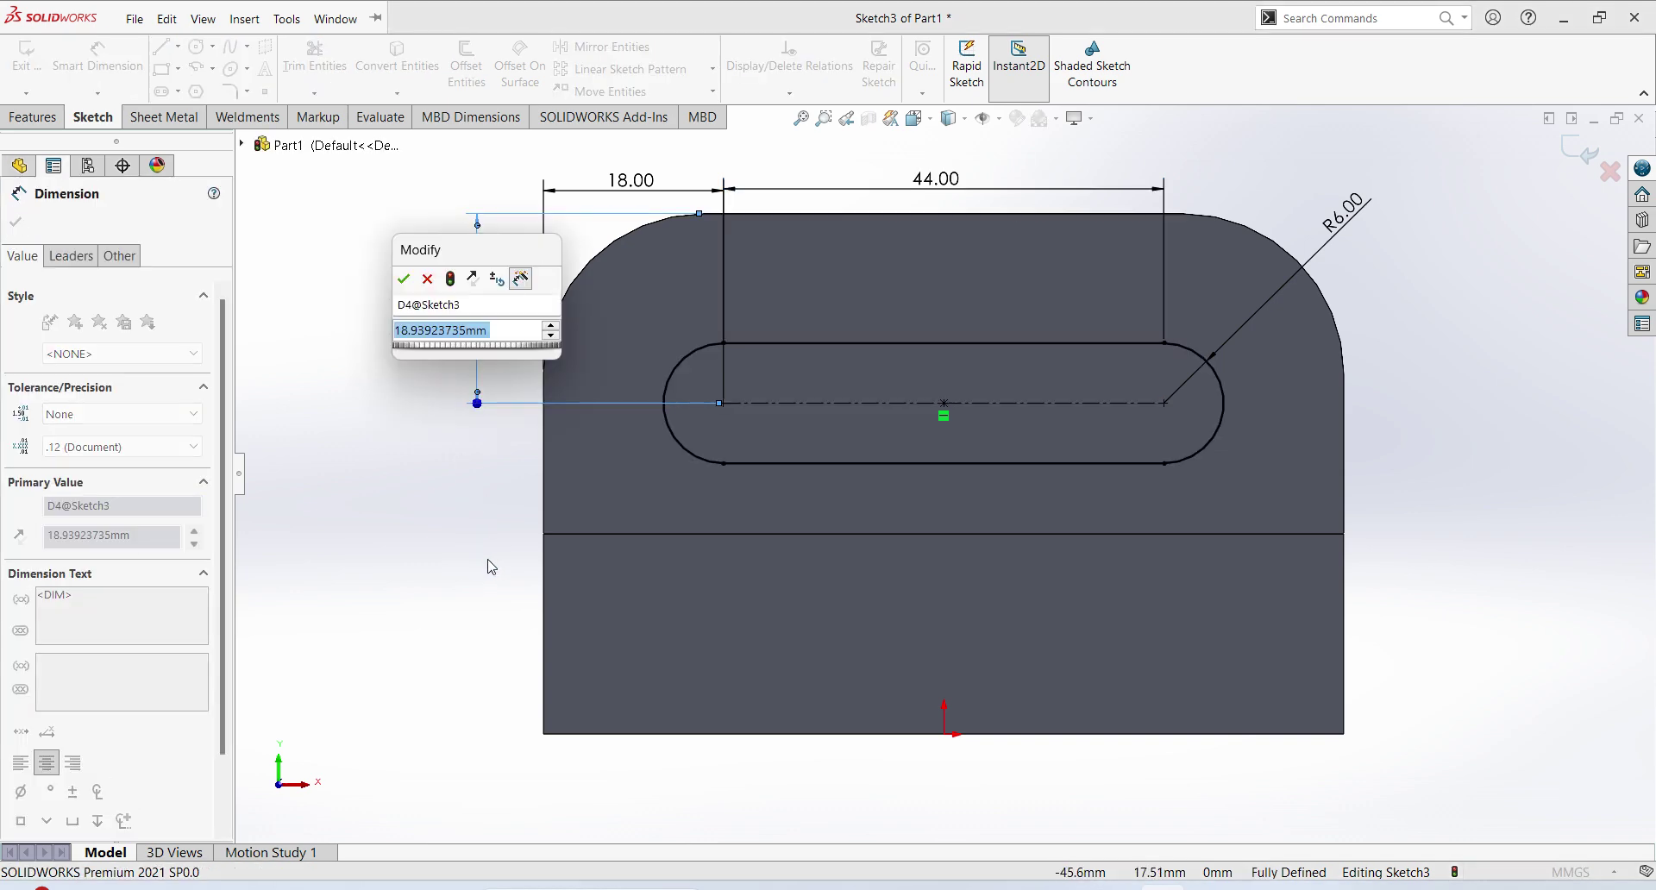
type("18")
key("Return")
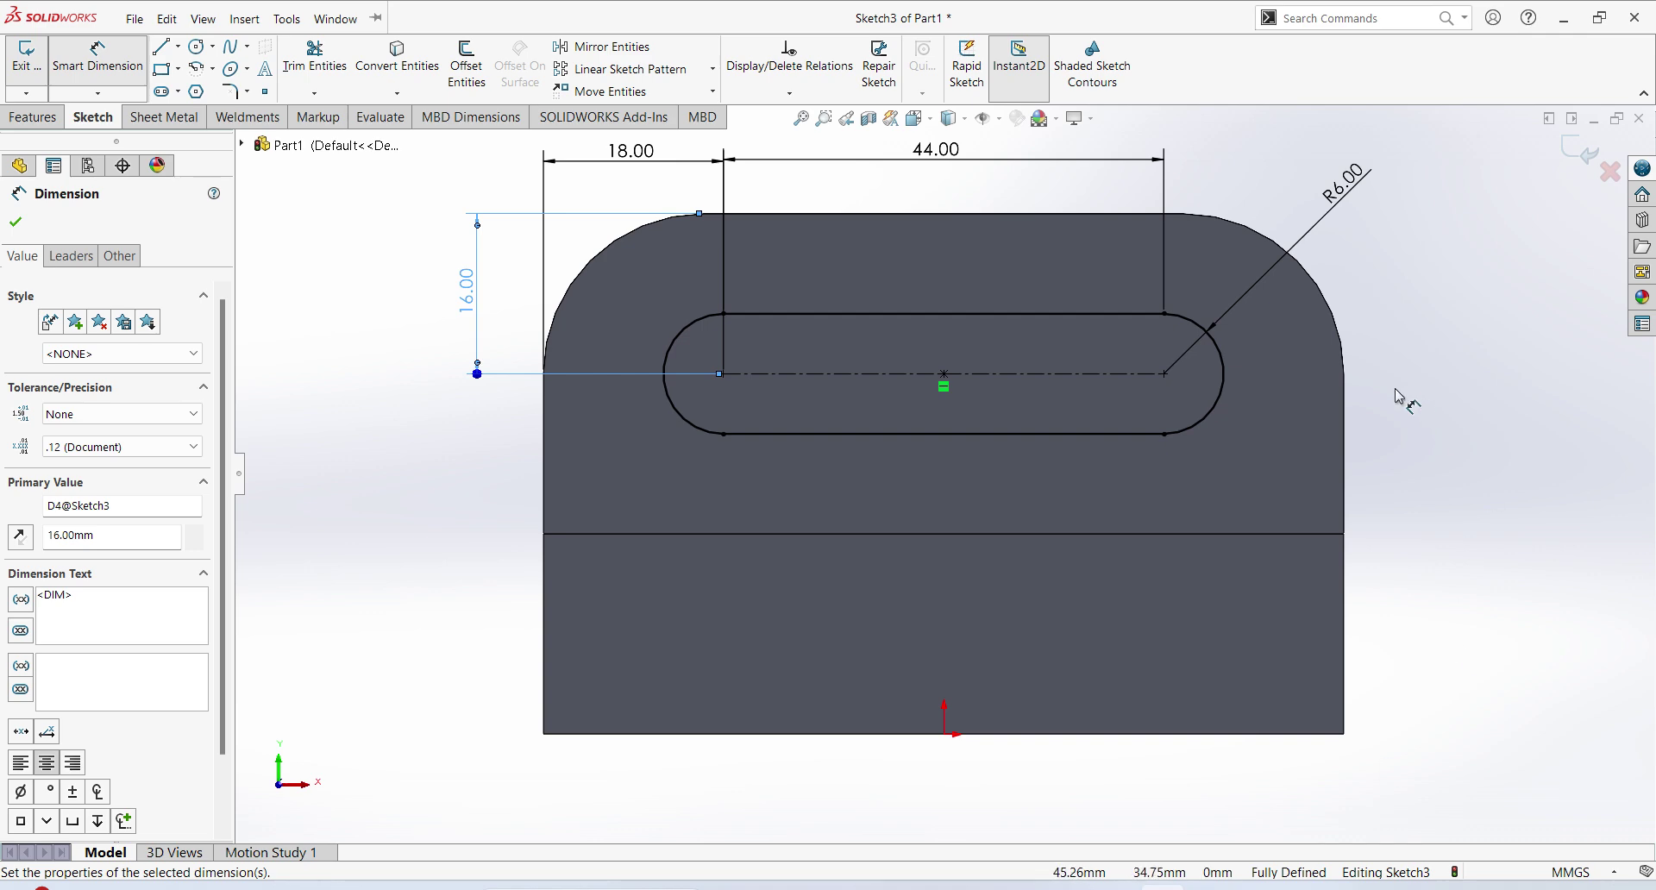
left_click(1583, 156)
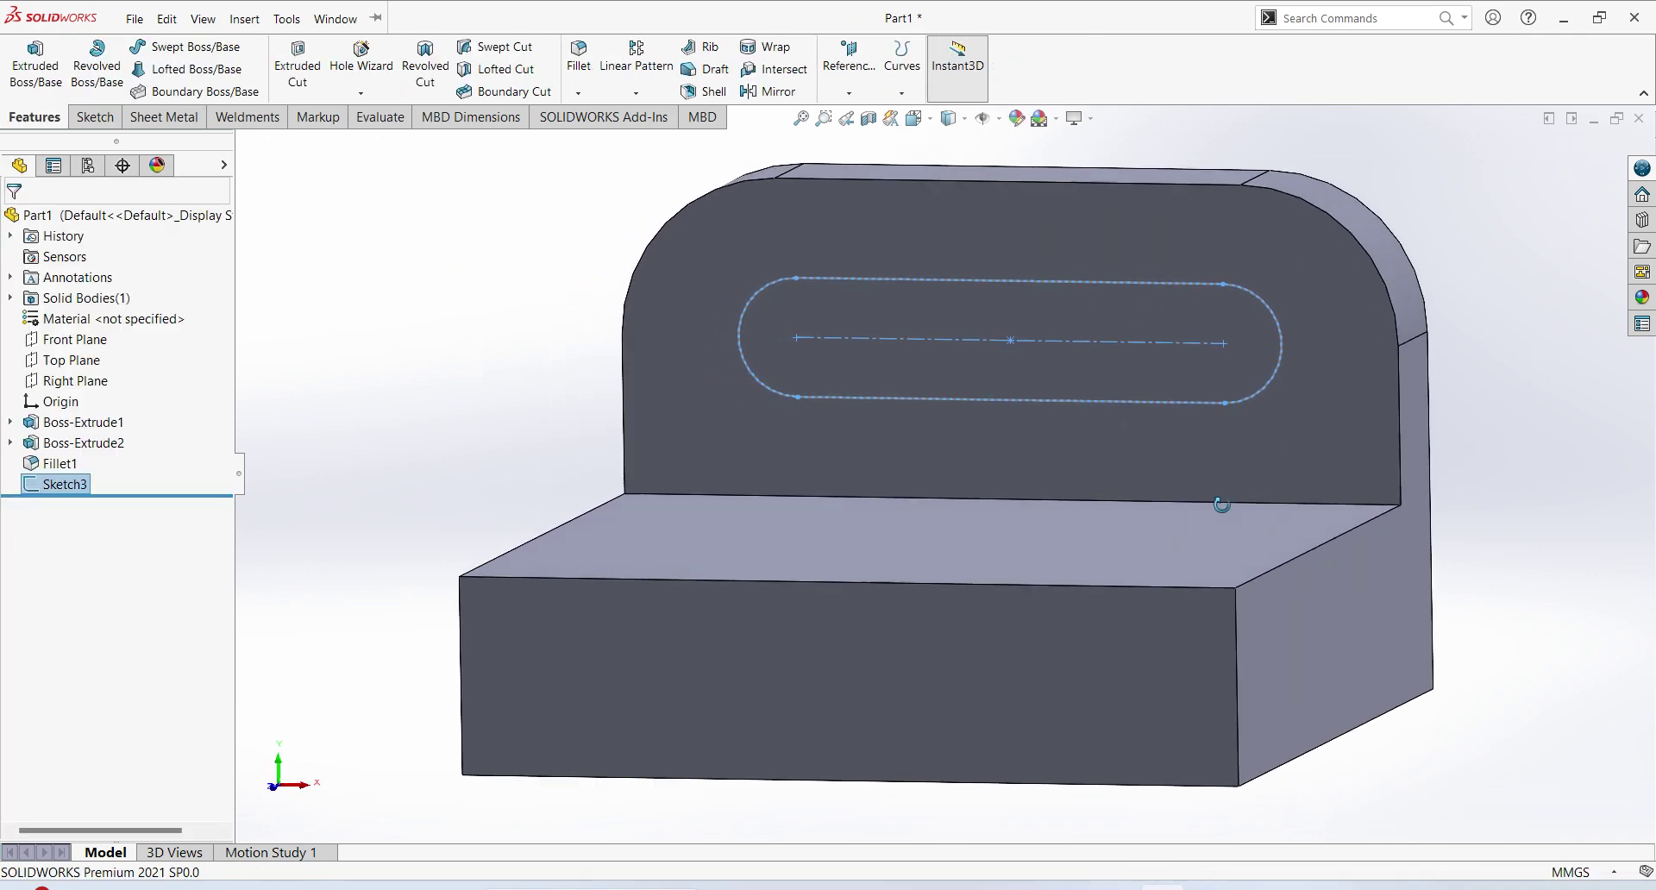
Cut-extrude the slot Through All the upright wall
left_click(306, 71)
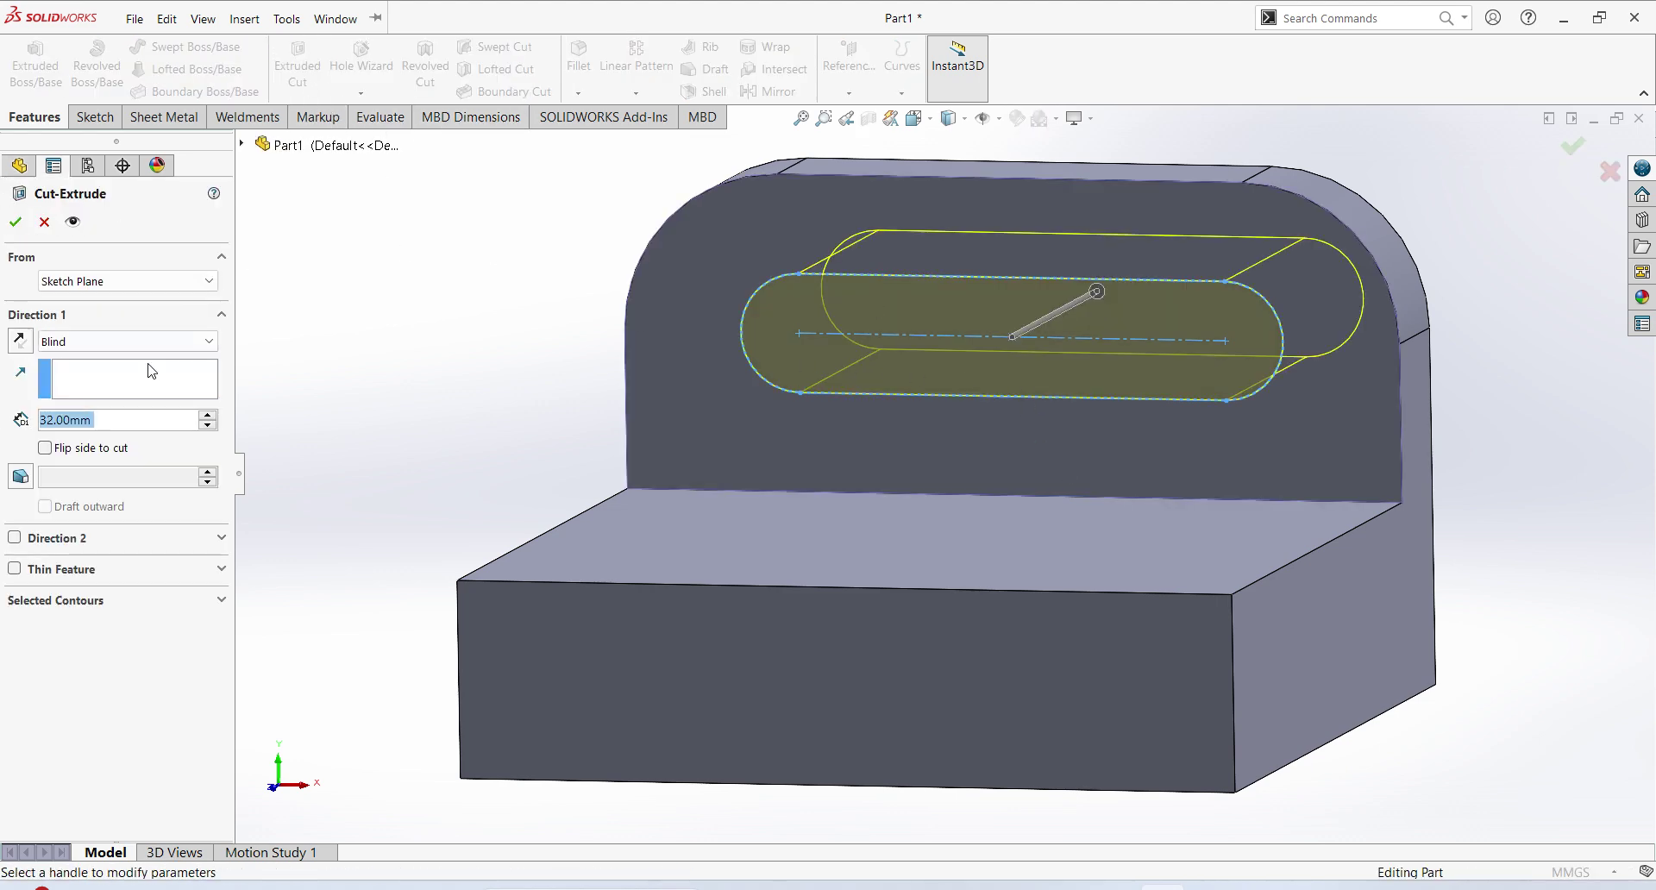
mouse_move(864, 453)
middle_mouse_down()
mouse_move(926, 495)
mouse_move(986, 500)
middle_mouse_up()
left_click(211, 344)
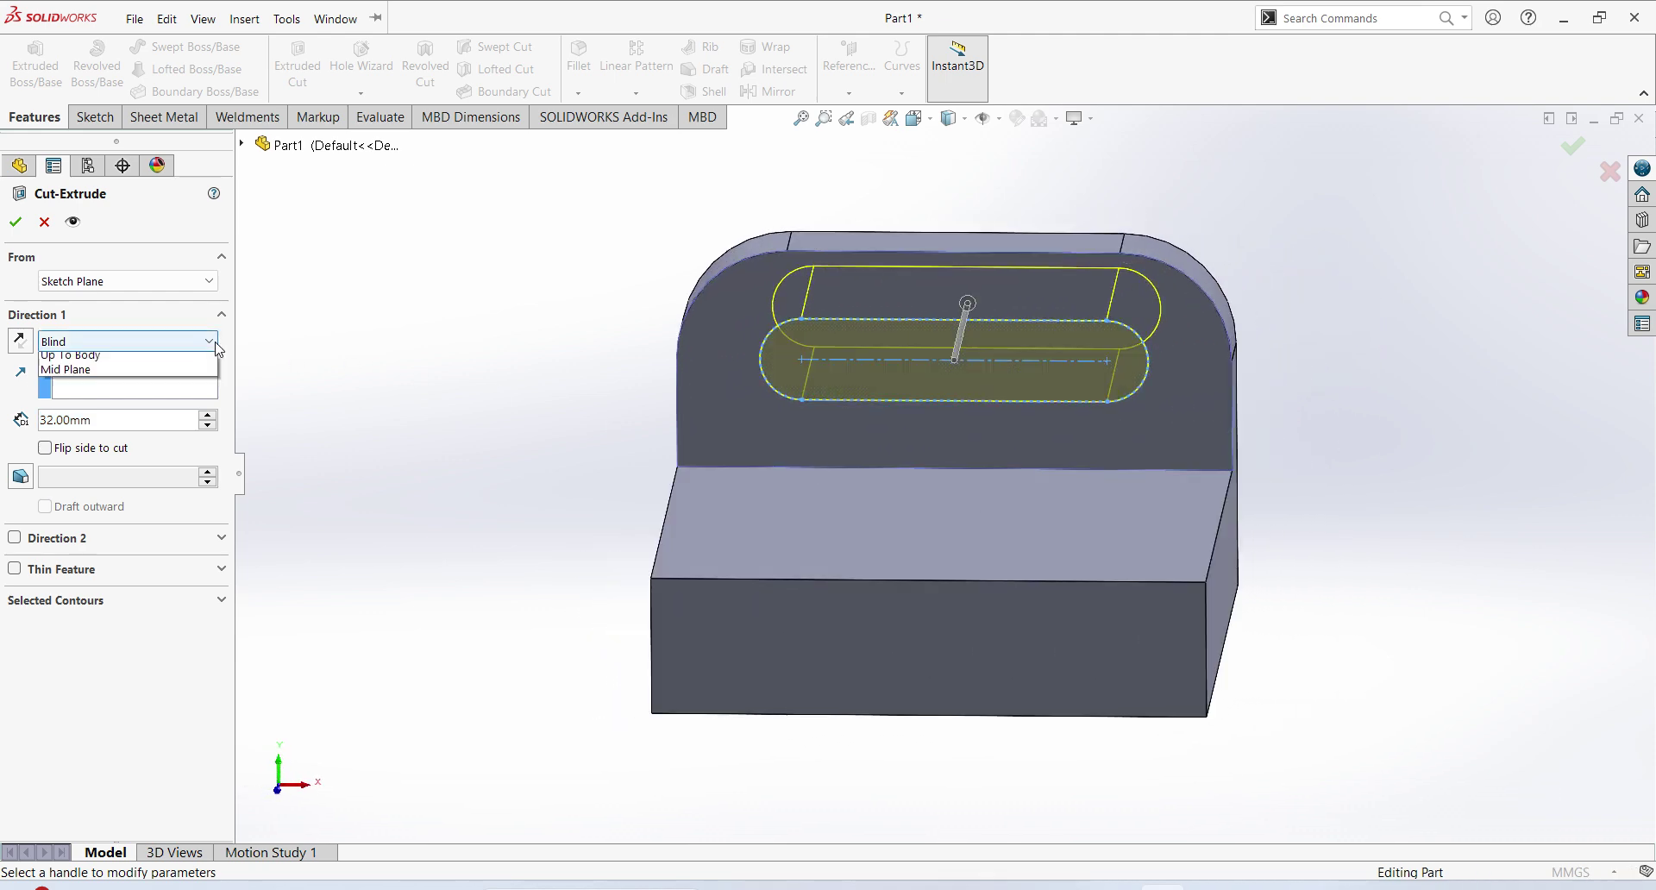
left_click(155, 376)
mouse_move(811, 431)
middle_mouse_down()
mouse_move(684, 441)
mouse_move(831, 443)
mouse_move(787, 443)
middle_mouse_up()
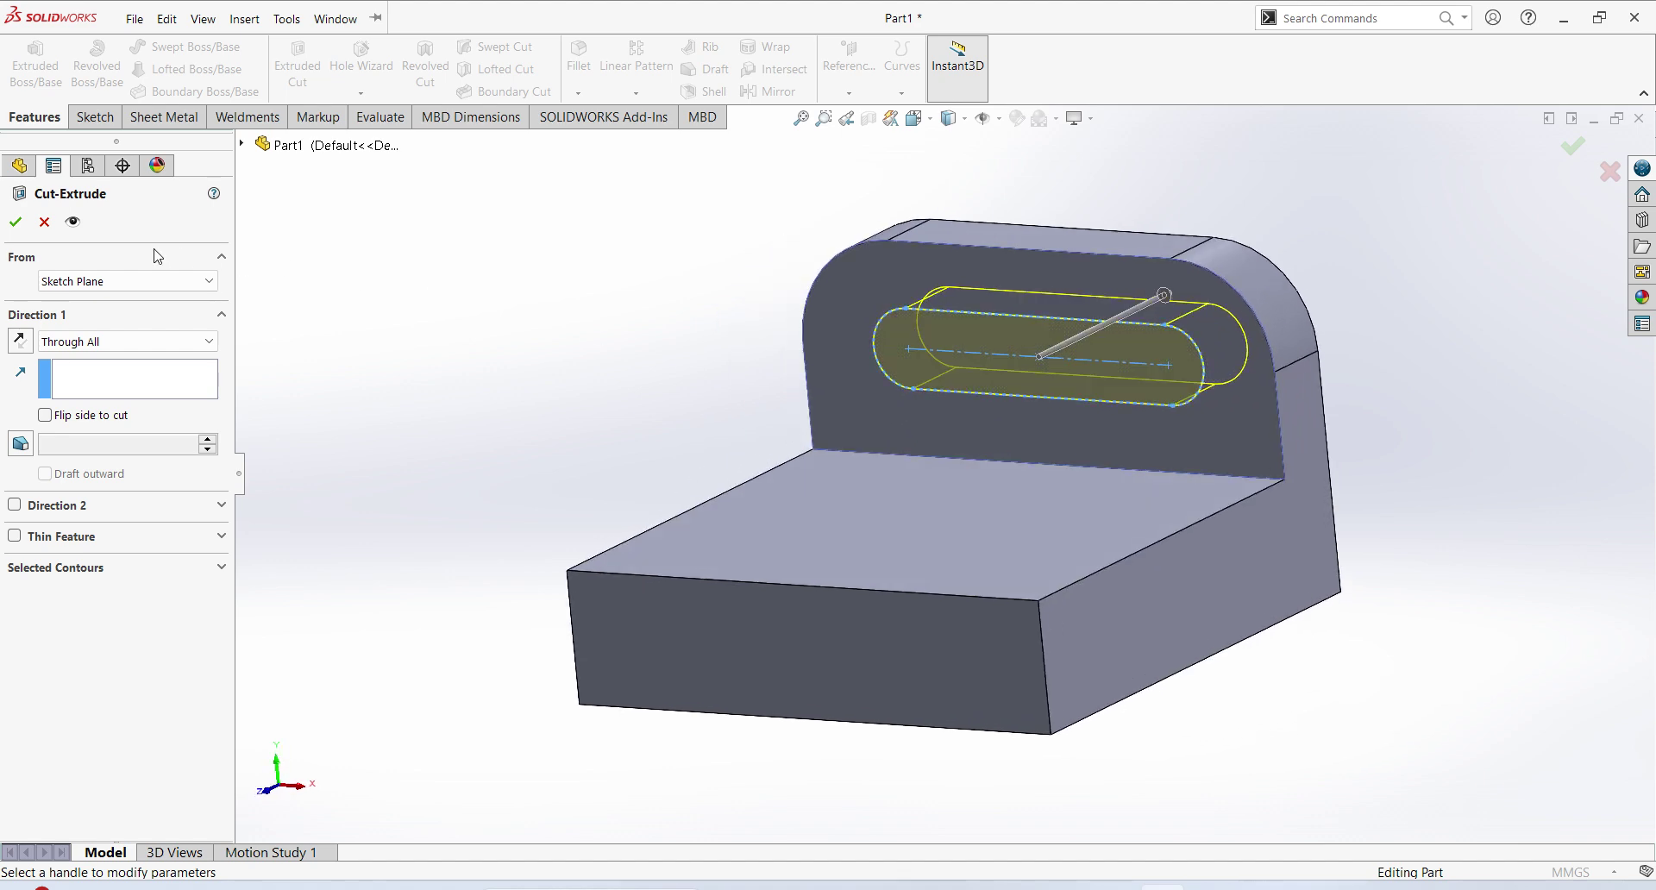
left_click(15, 221)
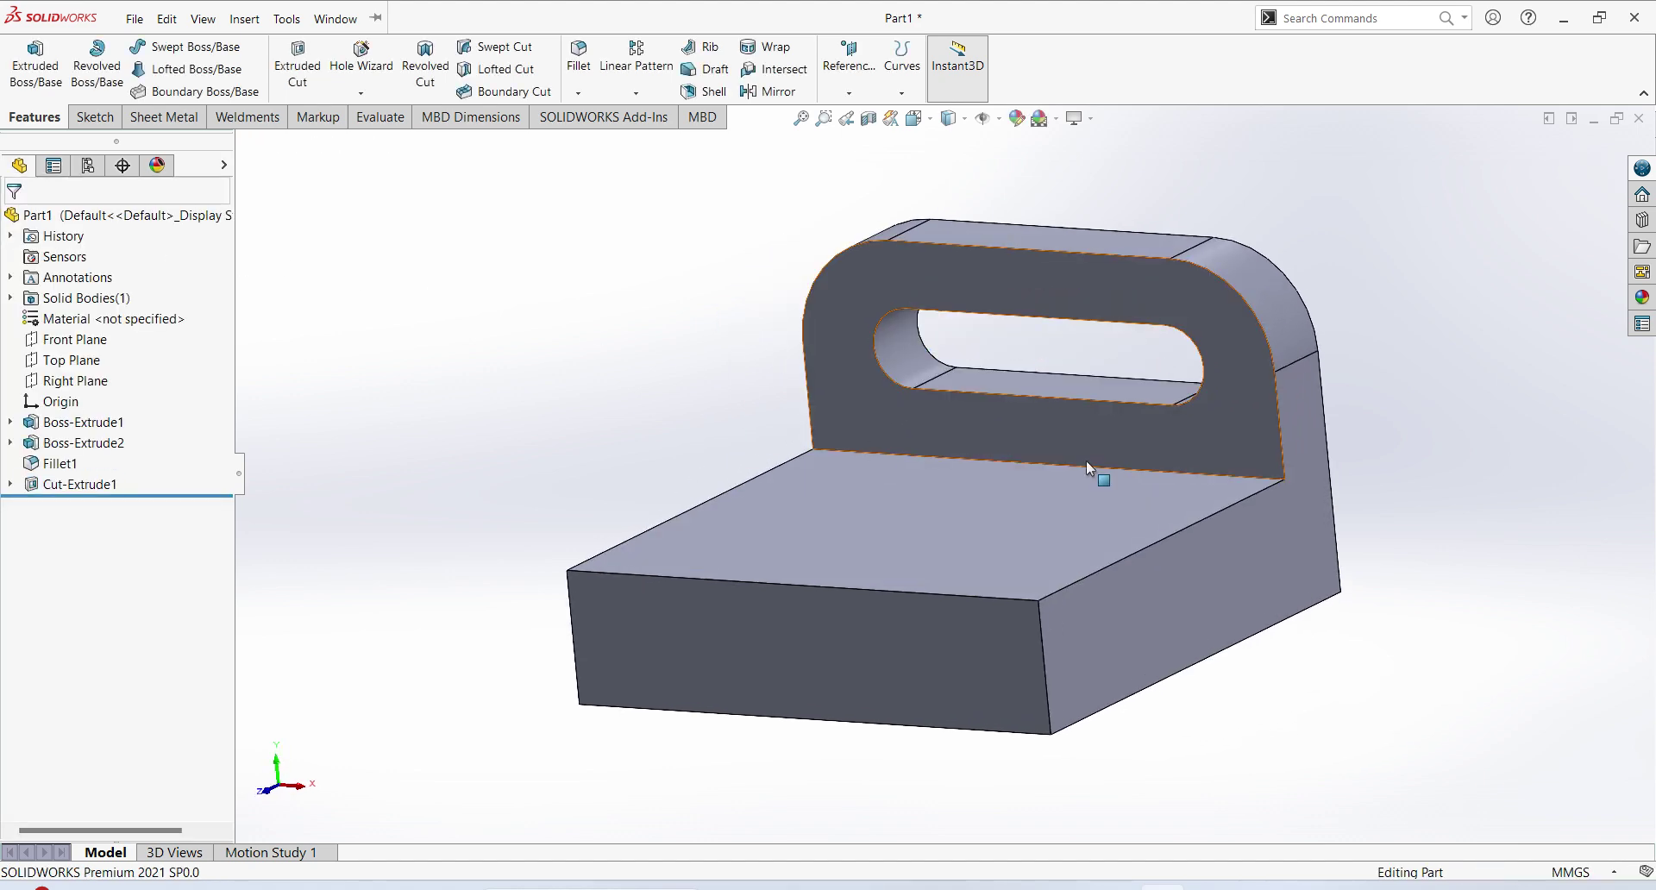
middle_click_drag(1085, 460, 1063, 474)
middle_click_drag(1183, 494, 1083, 455)
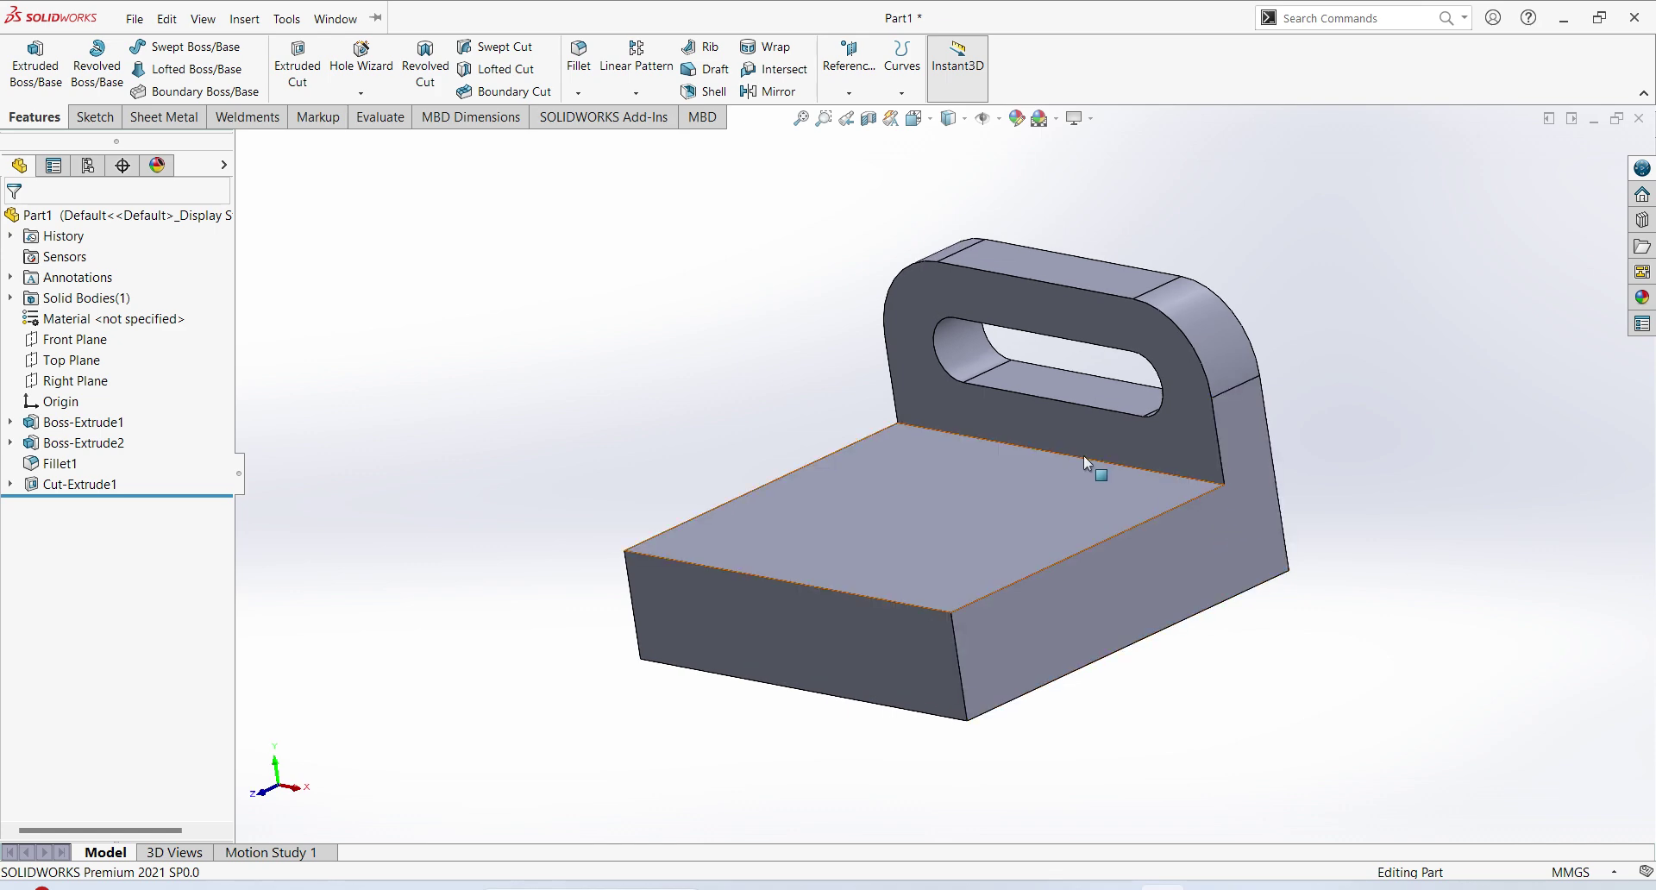
Select Cut-Extrude1, Fillet1 and Boss-Extrude2 as the features to mirror
left_click(109, 487)
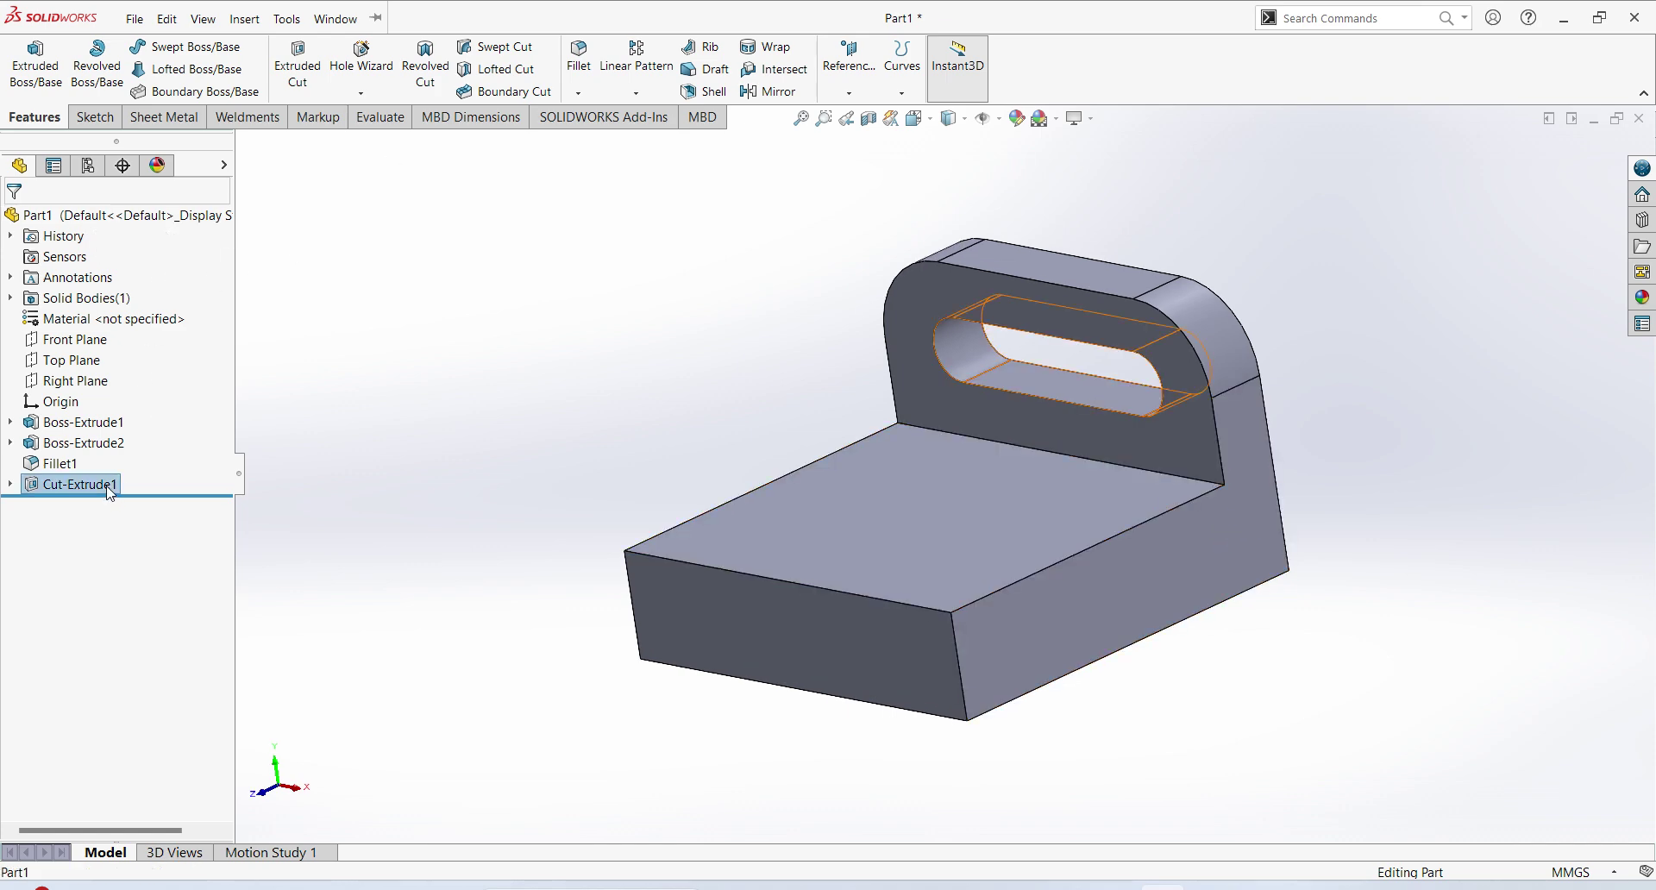
left_click(72, 465, "ctrl")
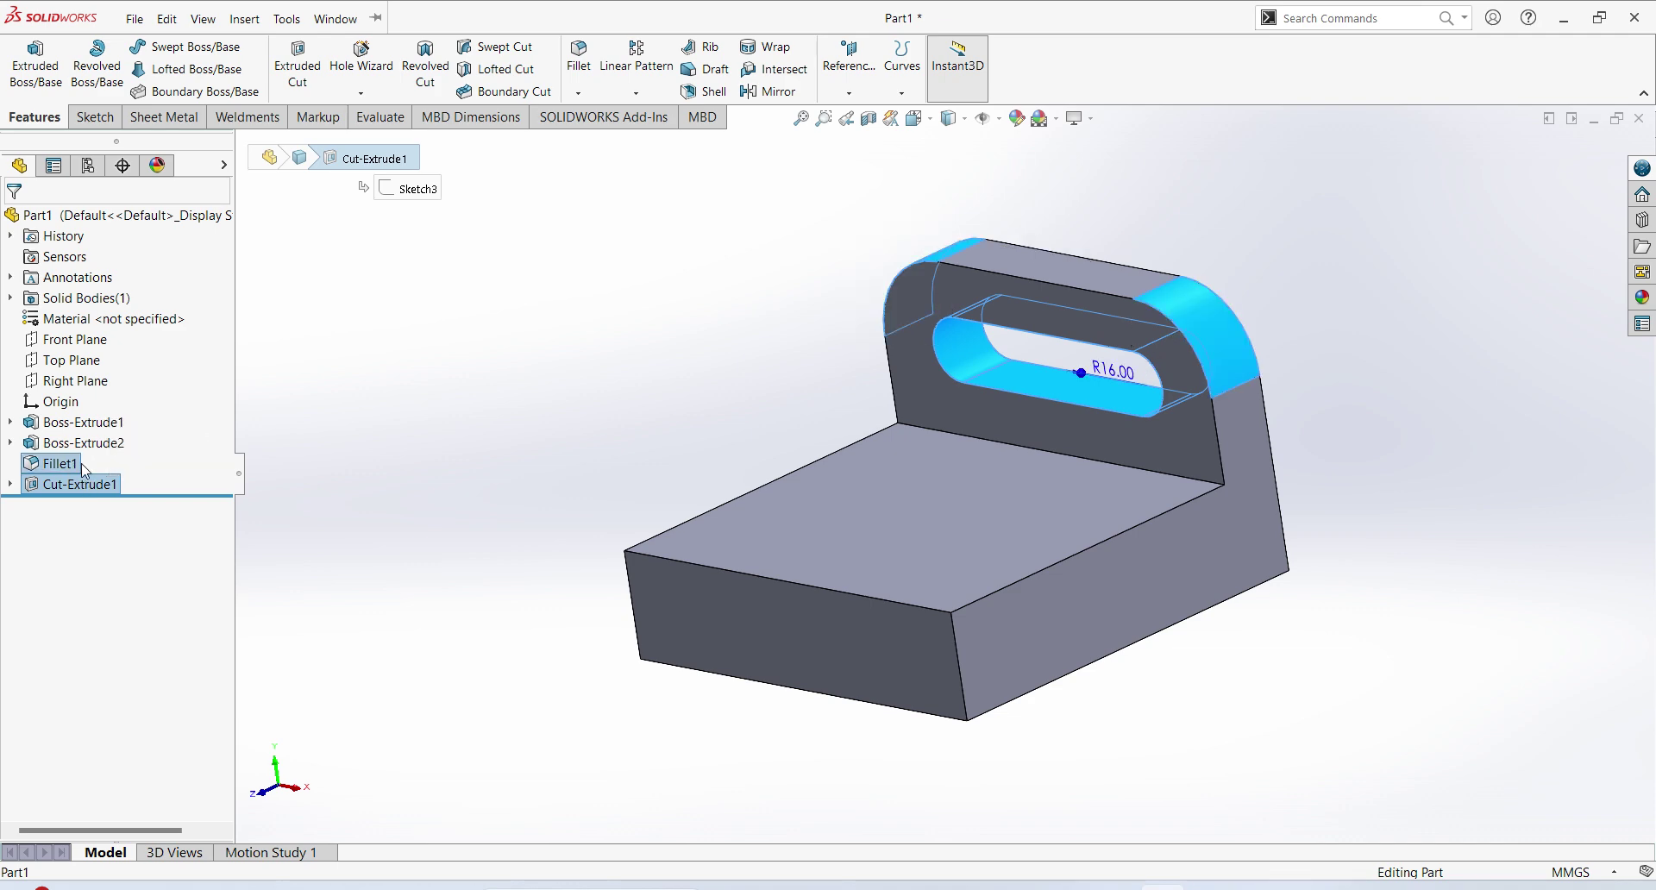
left_click(110, 444, "ctrl")
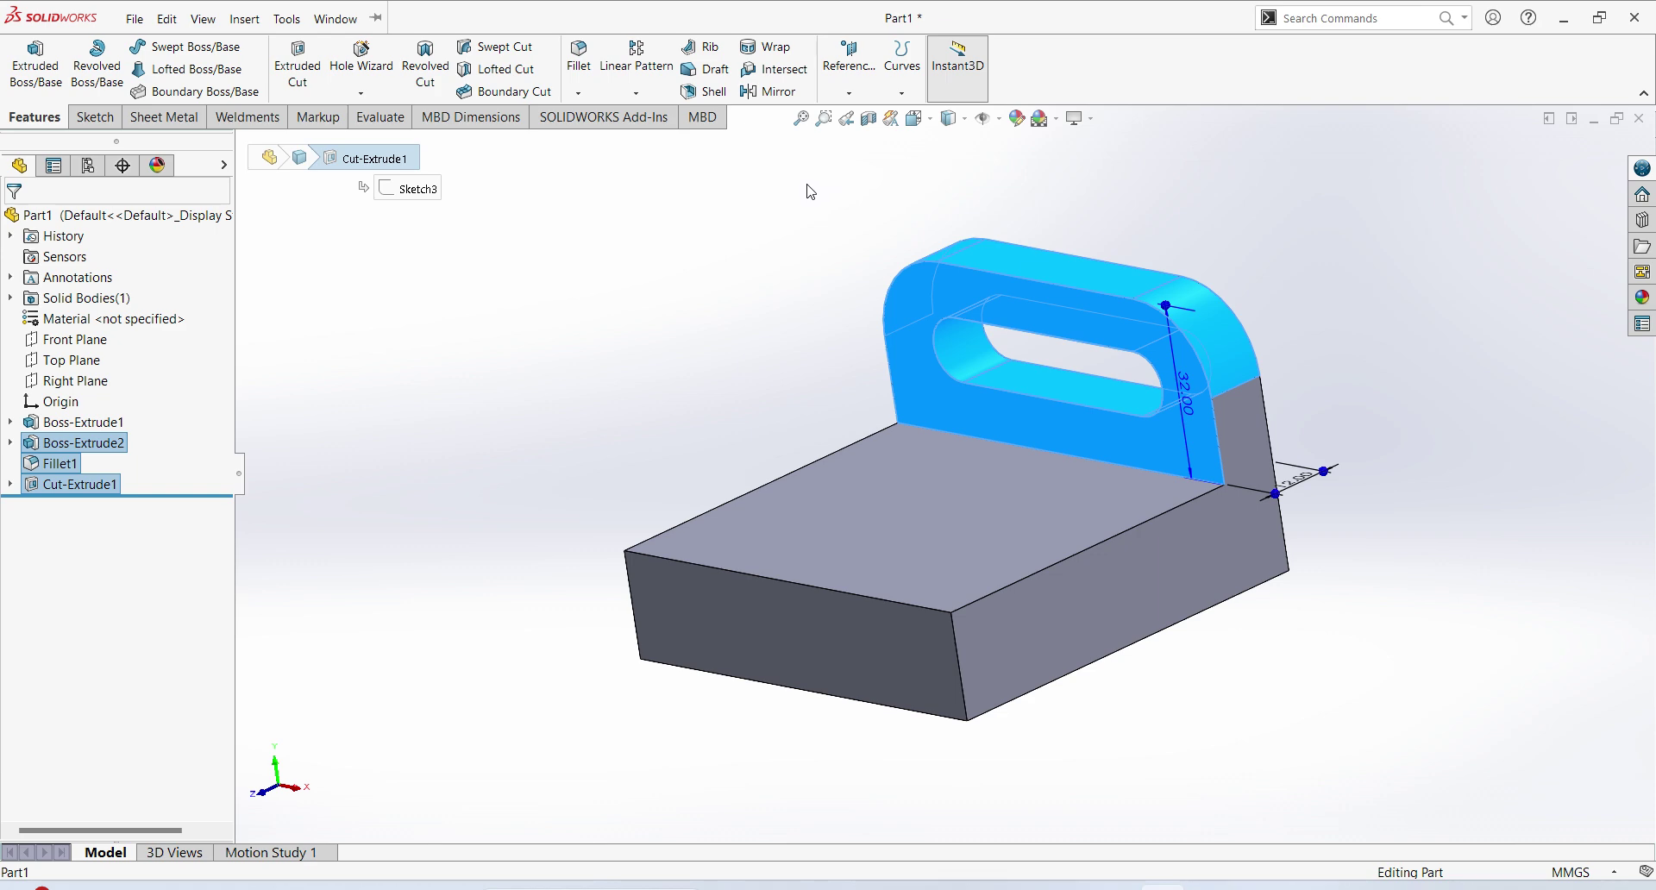
Mirror the three wall features across the Front Plane, then reopen the Ex 19 drawing
left_click(777, 93)
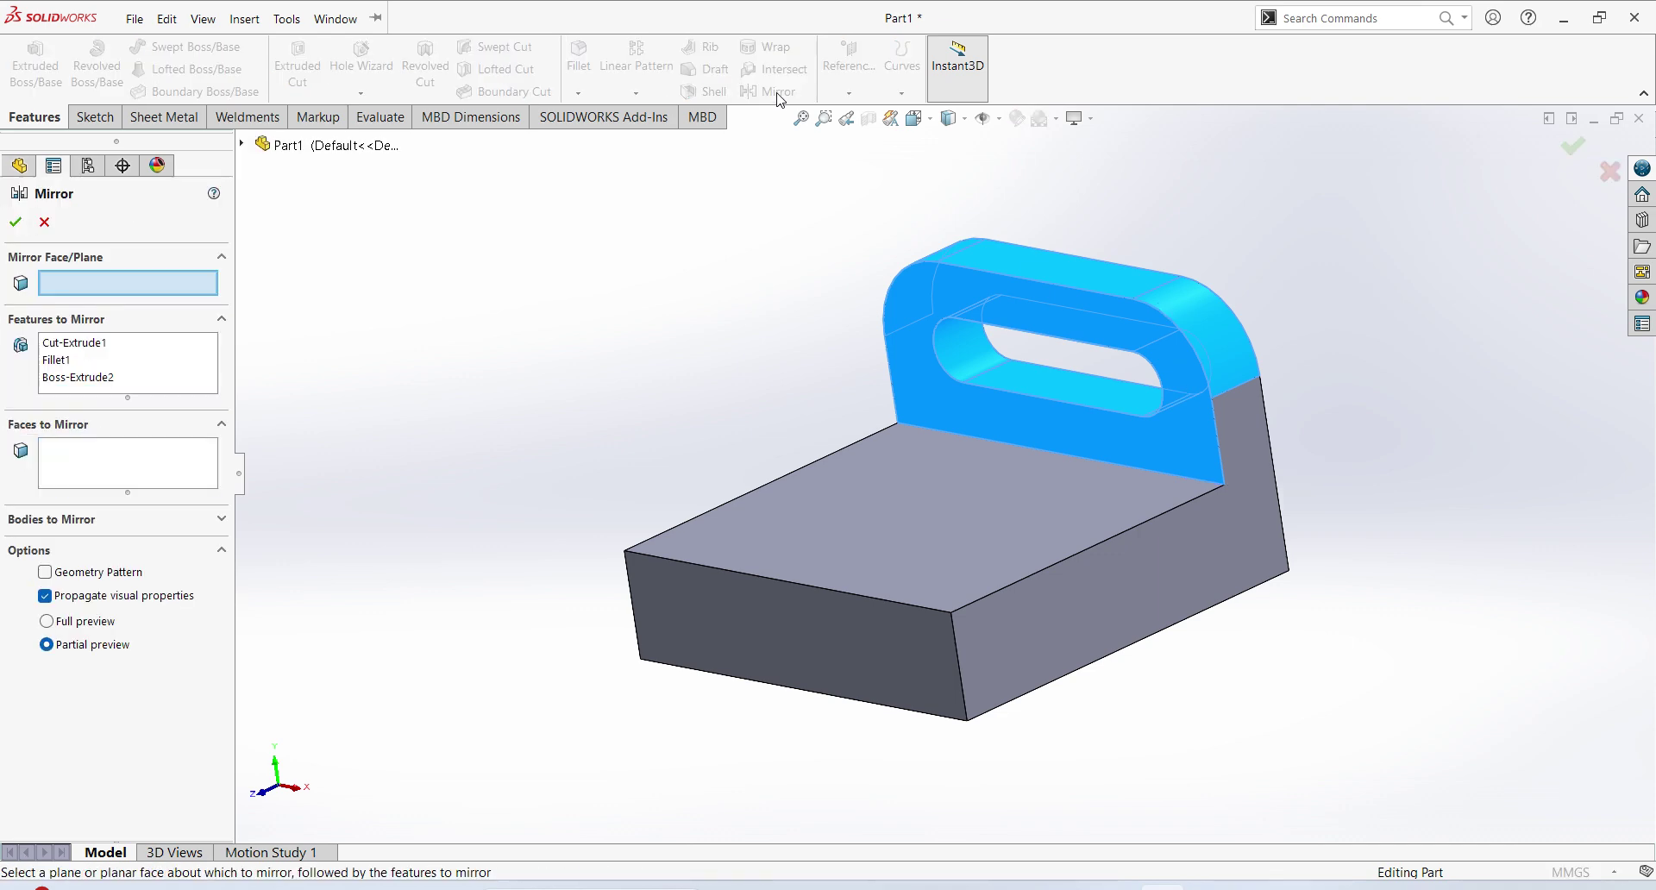
left_click(242, 145)
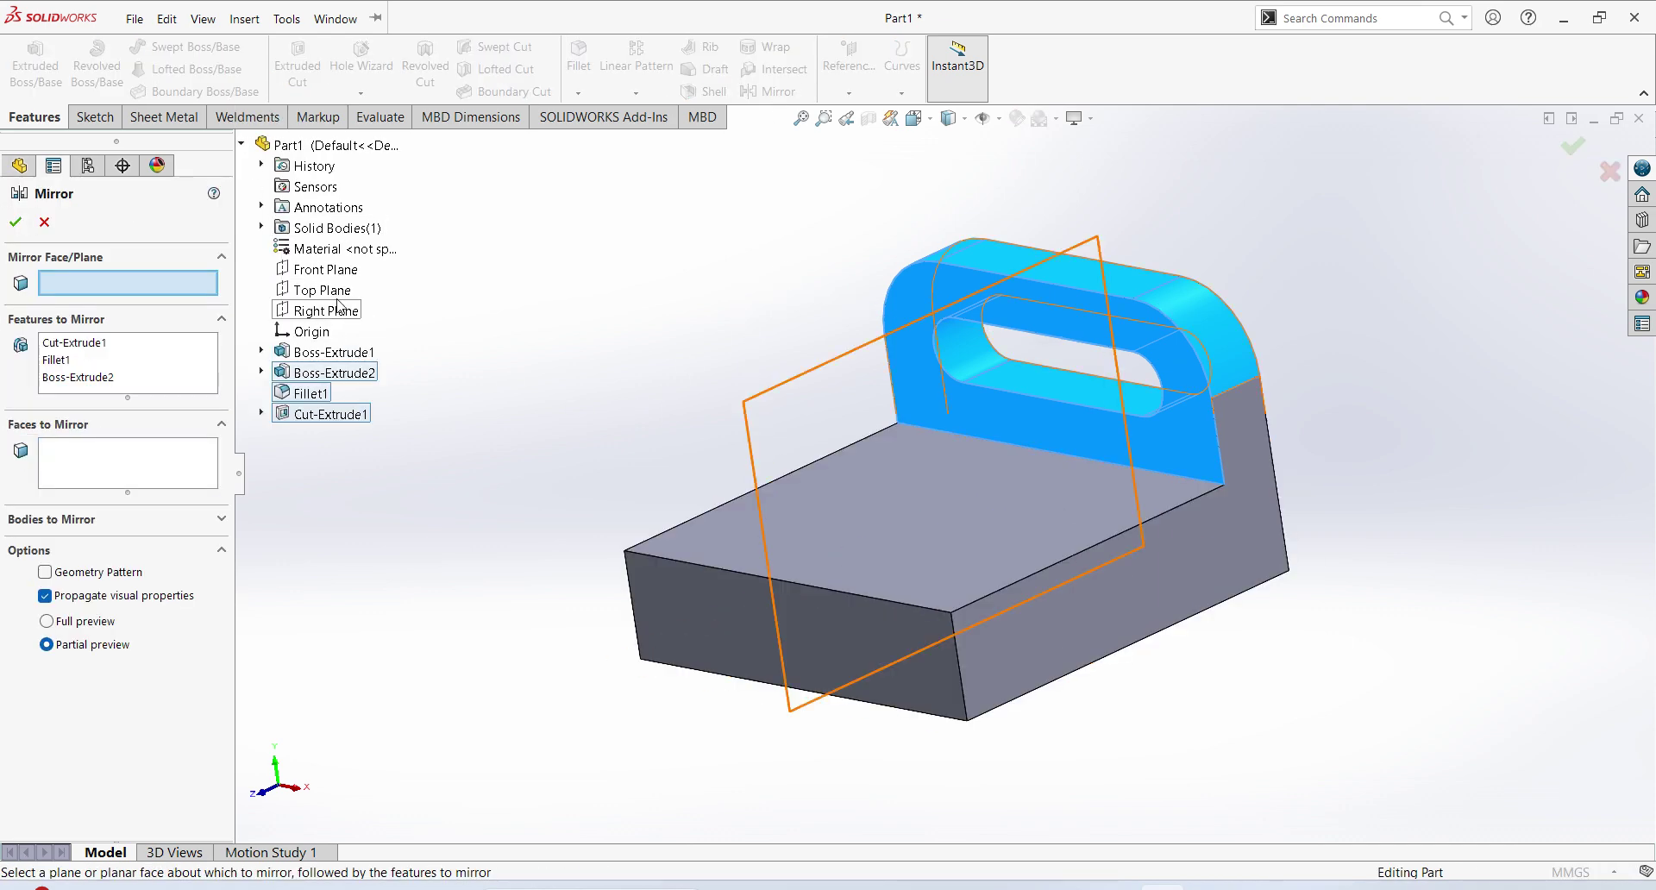
left_click(326, 269)
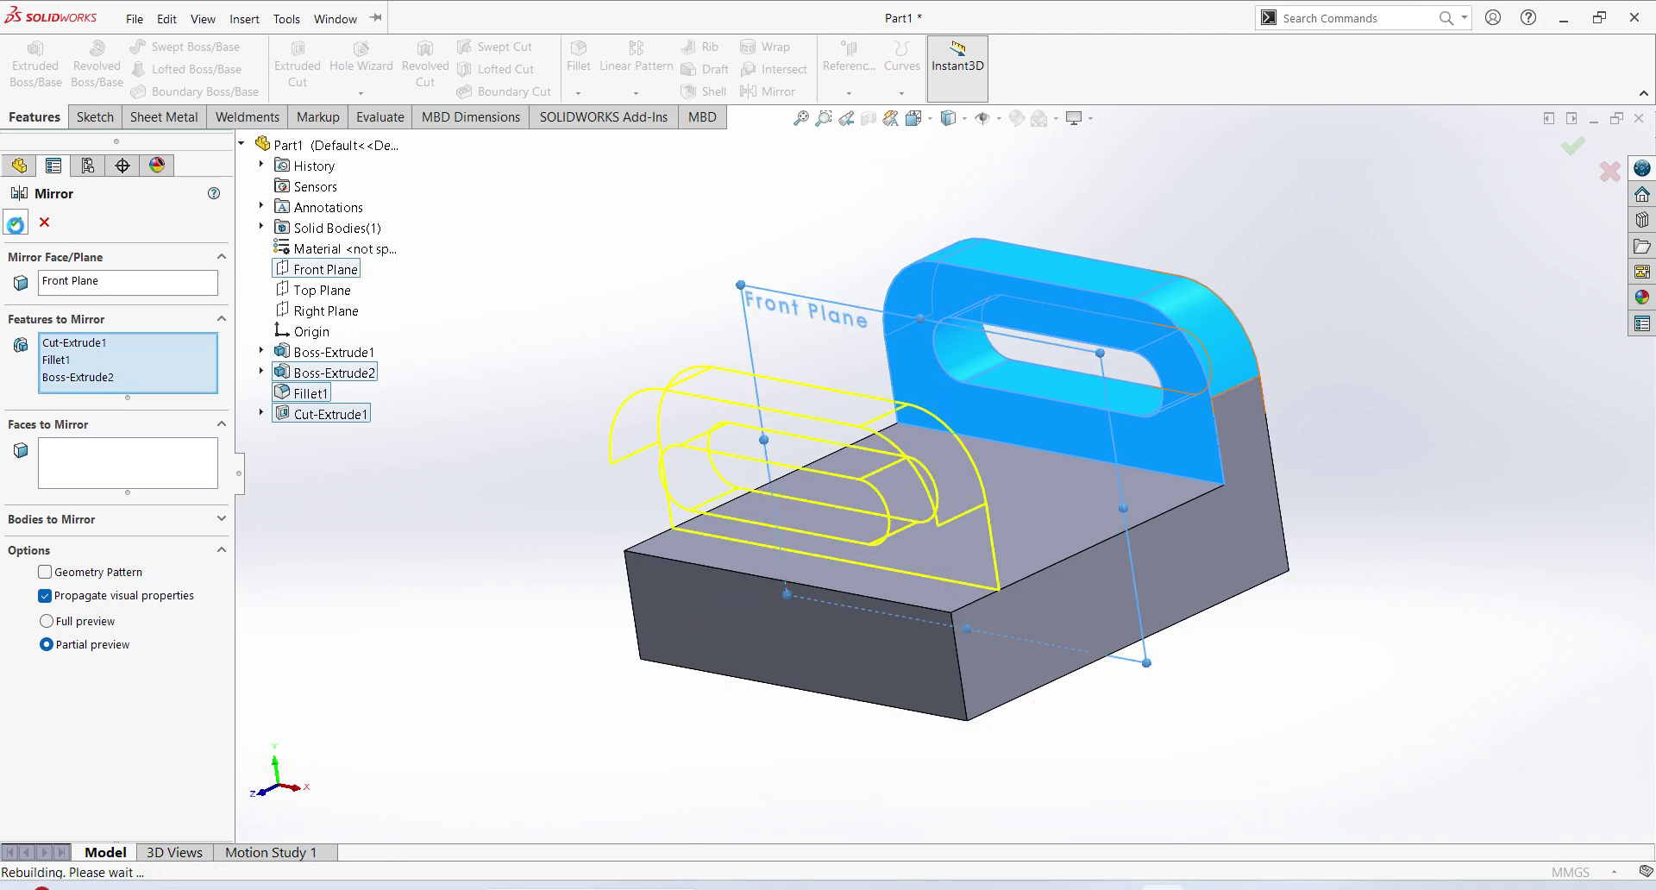
left_click(16, 222)
middle_click_drag(1291, 639, 1186, 647)
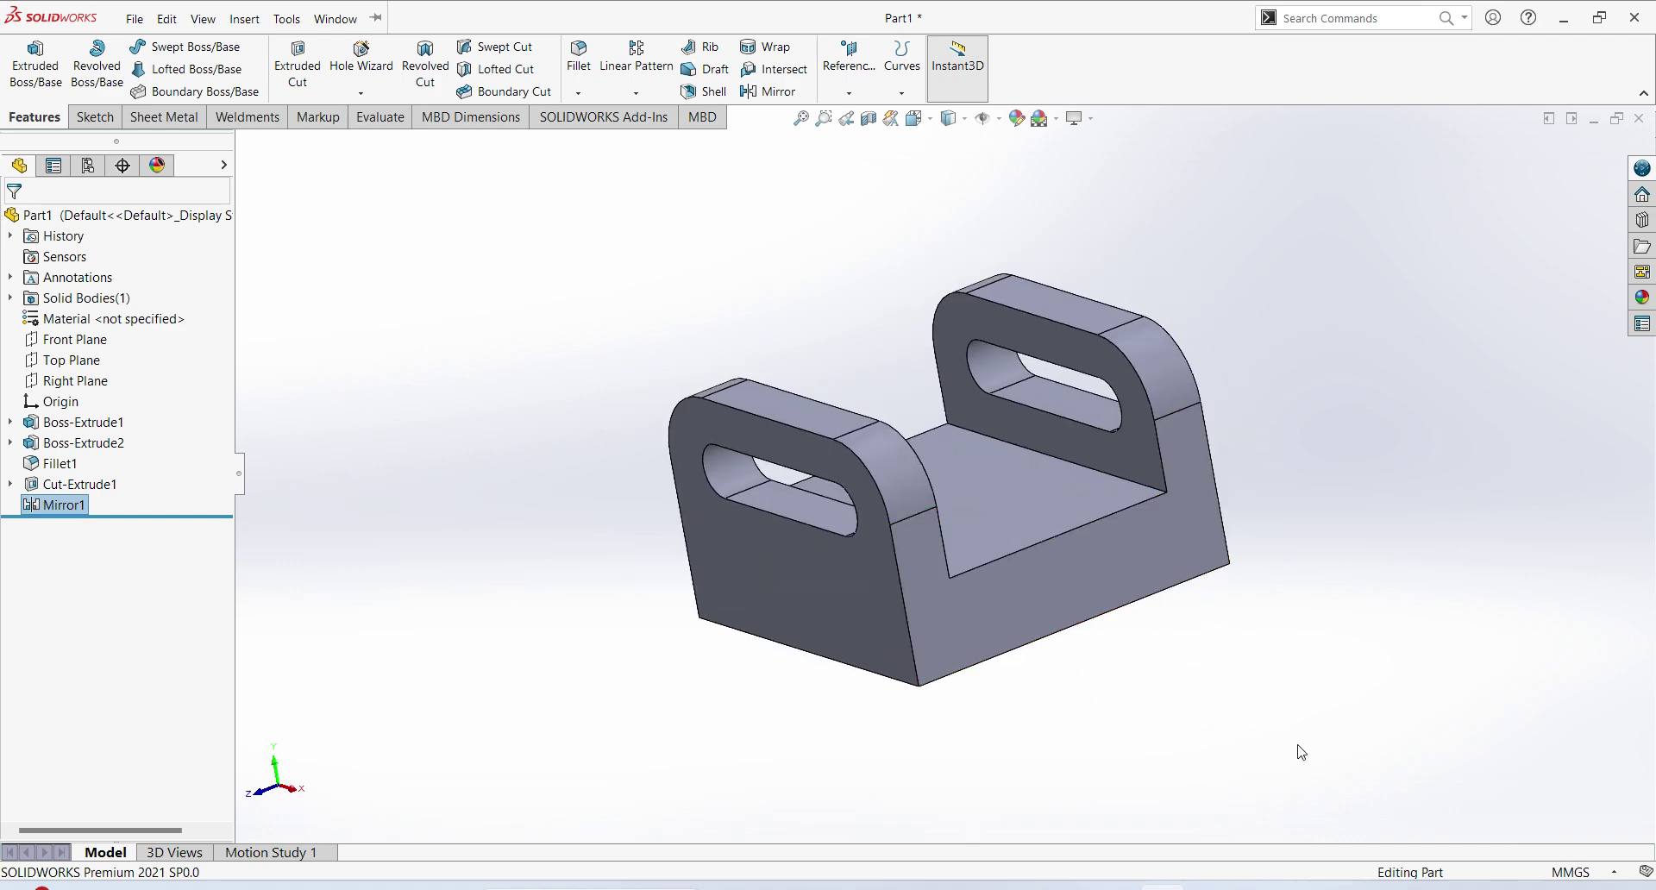
left_click(1122, 887)
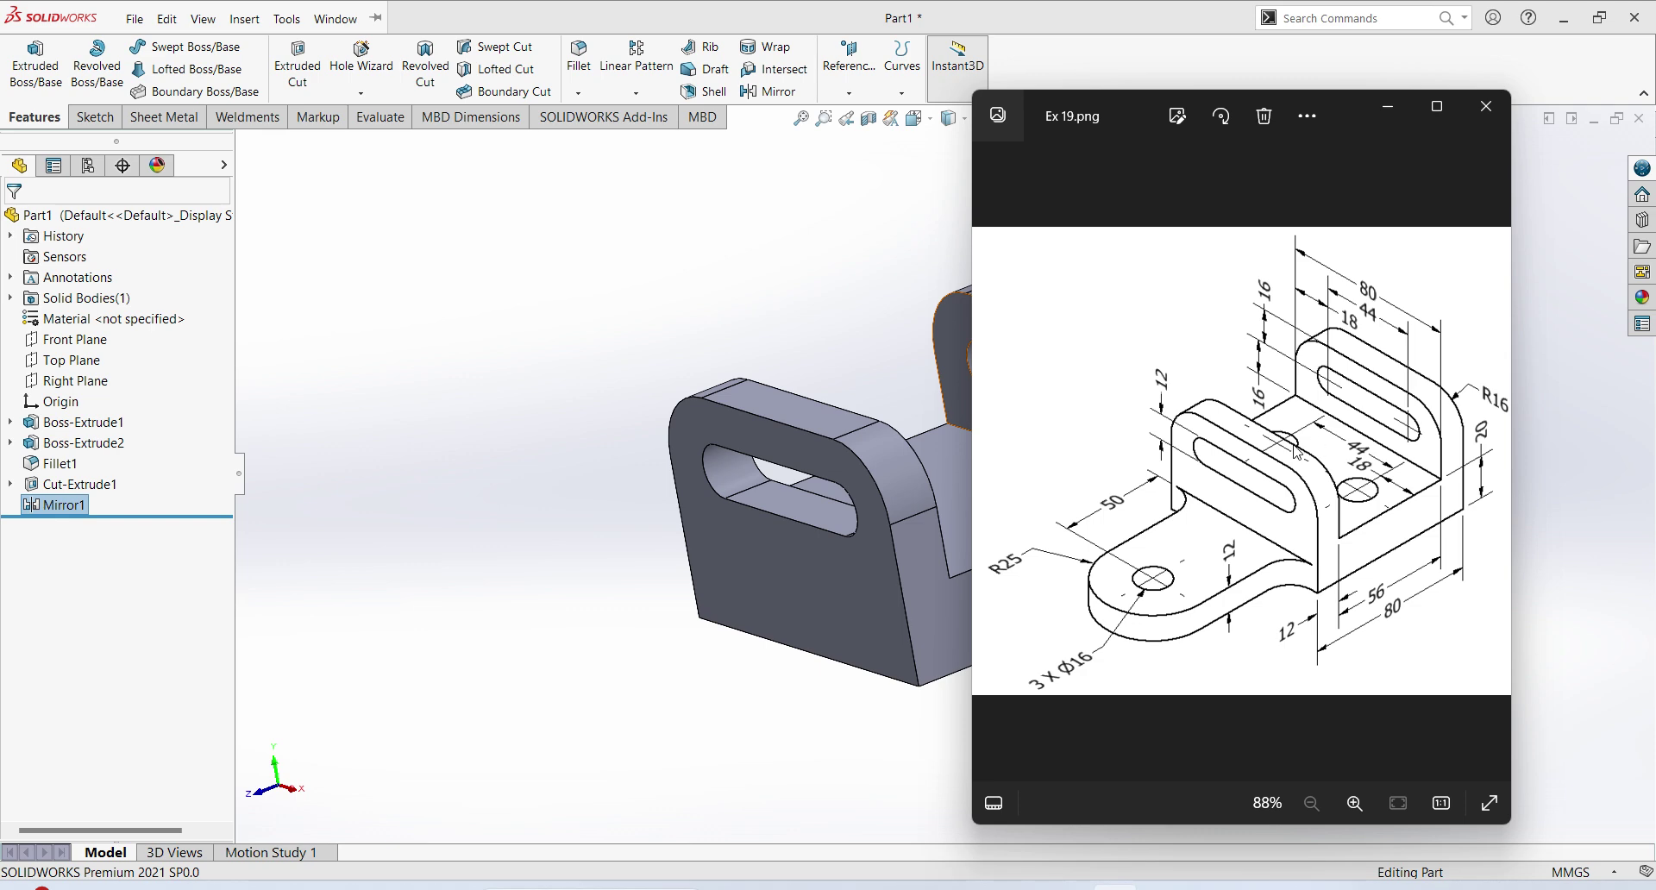
left_click(920, 345)
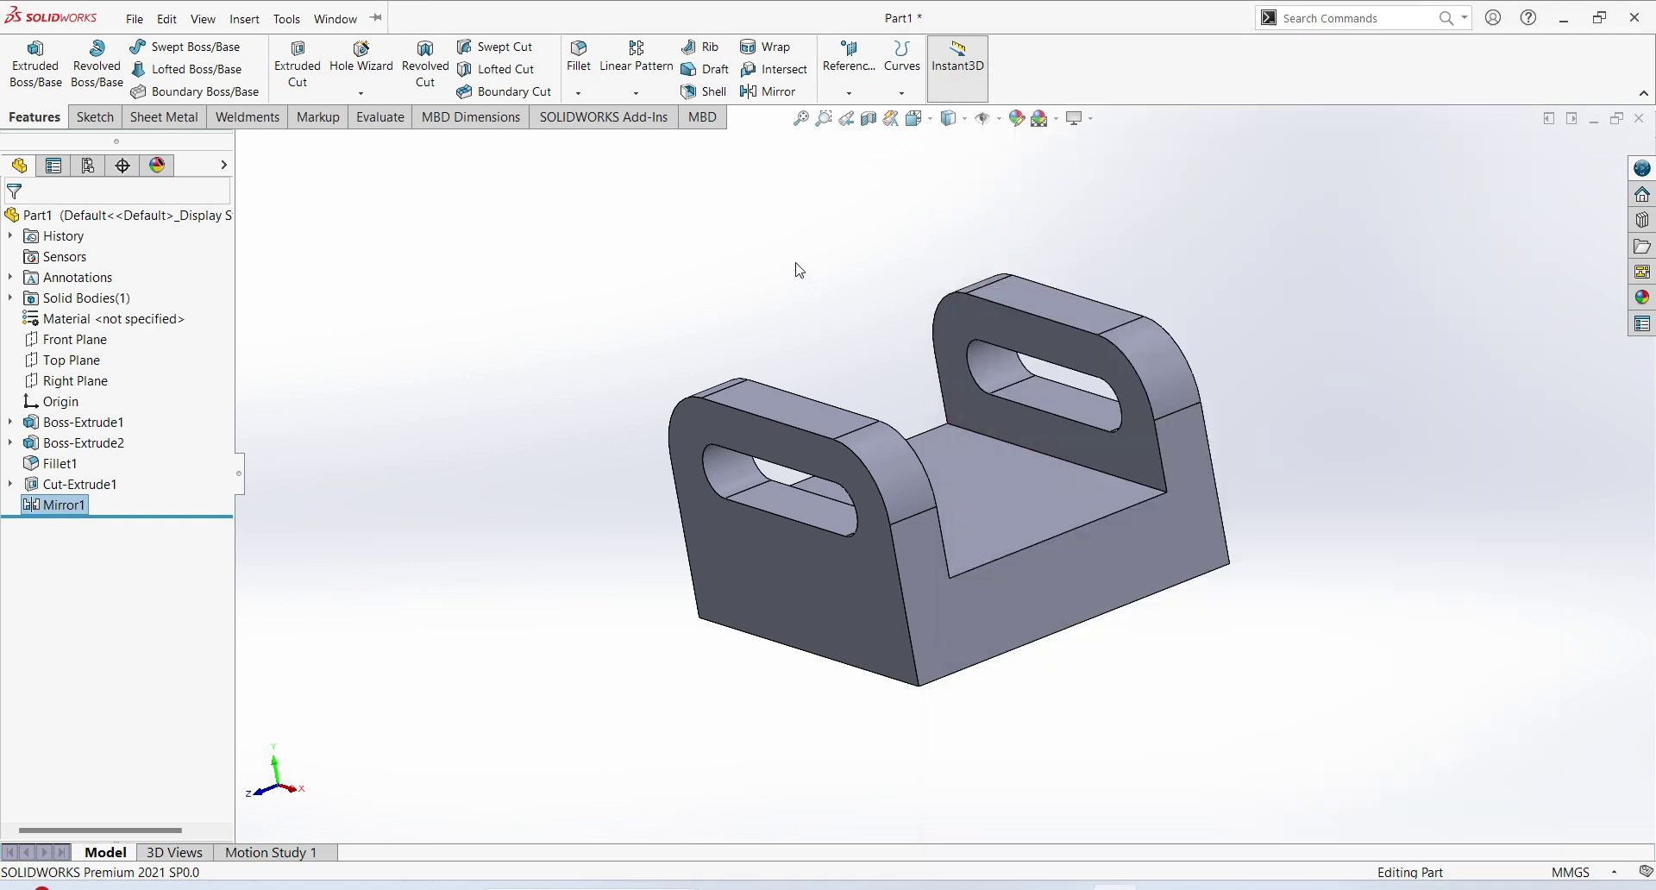
scroll(1083, 582, "down", 3)
scroll(1071, 544, "up", 3)
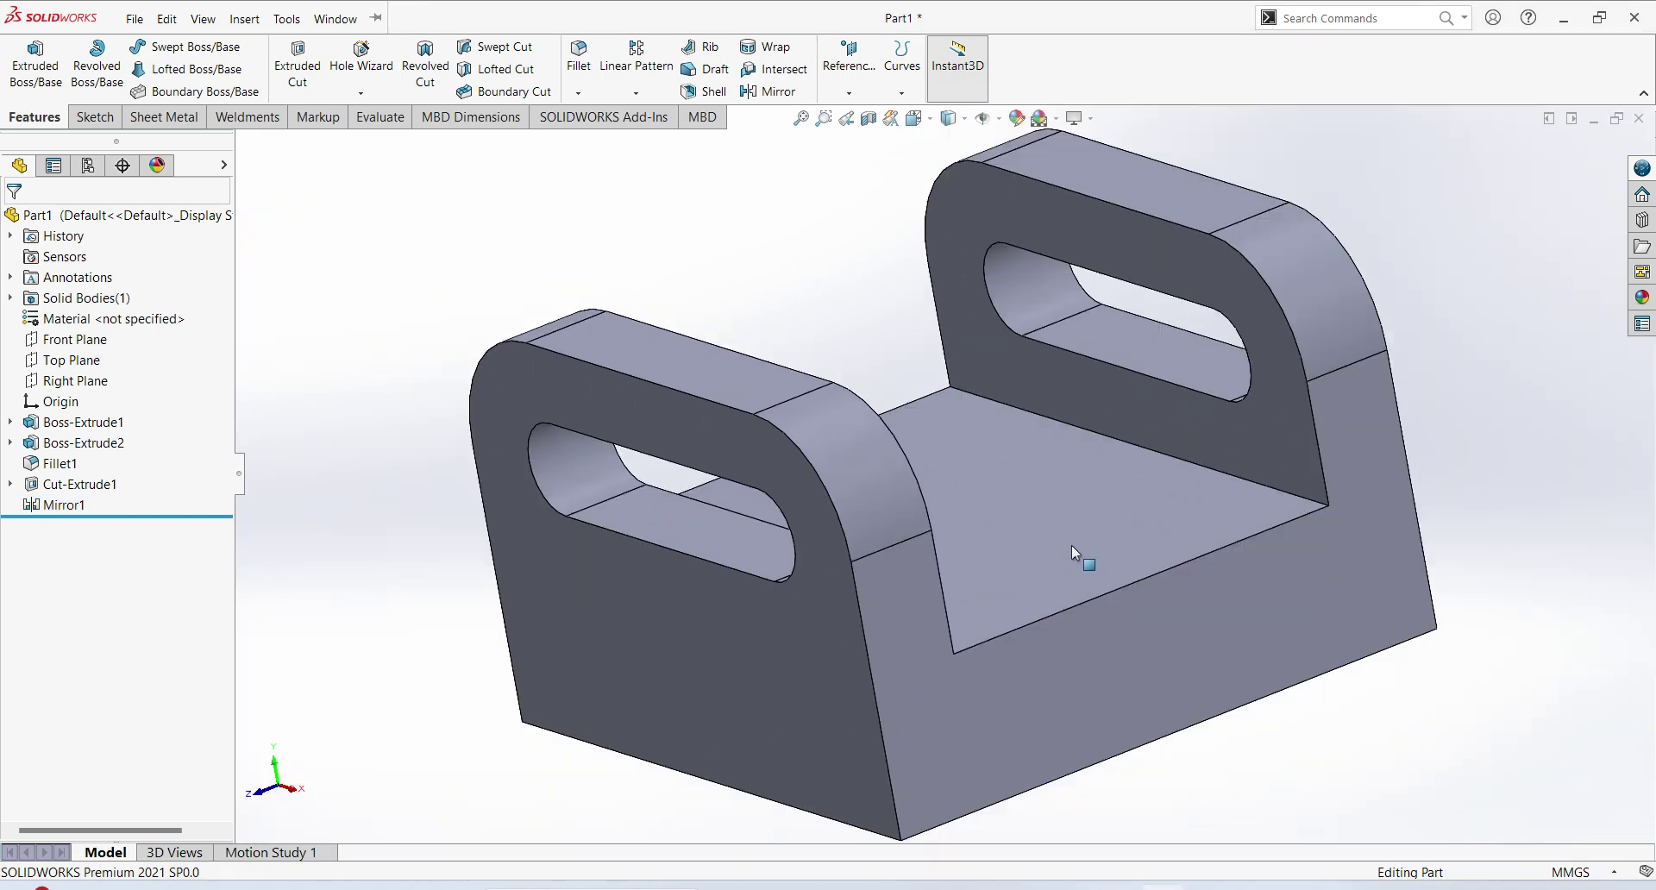
mouse_move(1071, 545)
middle_mouse_down()
mouse_move(1107, 437)
mouse_move(1083, 579)
middle_mouse_up()
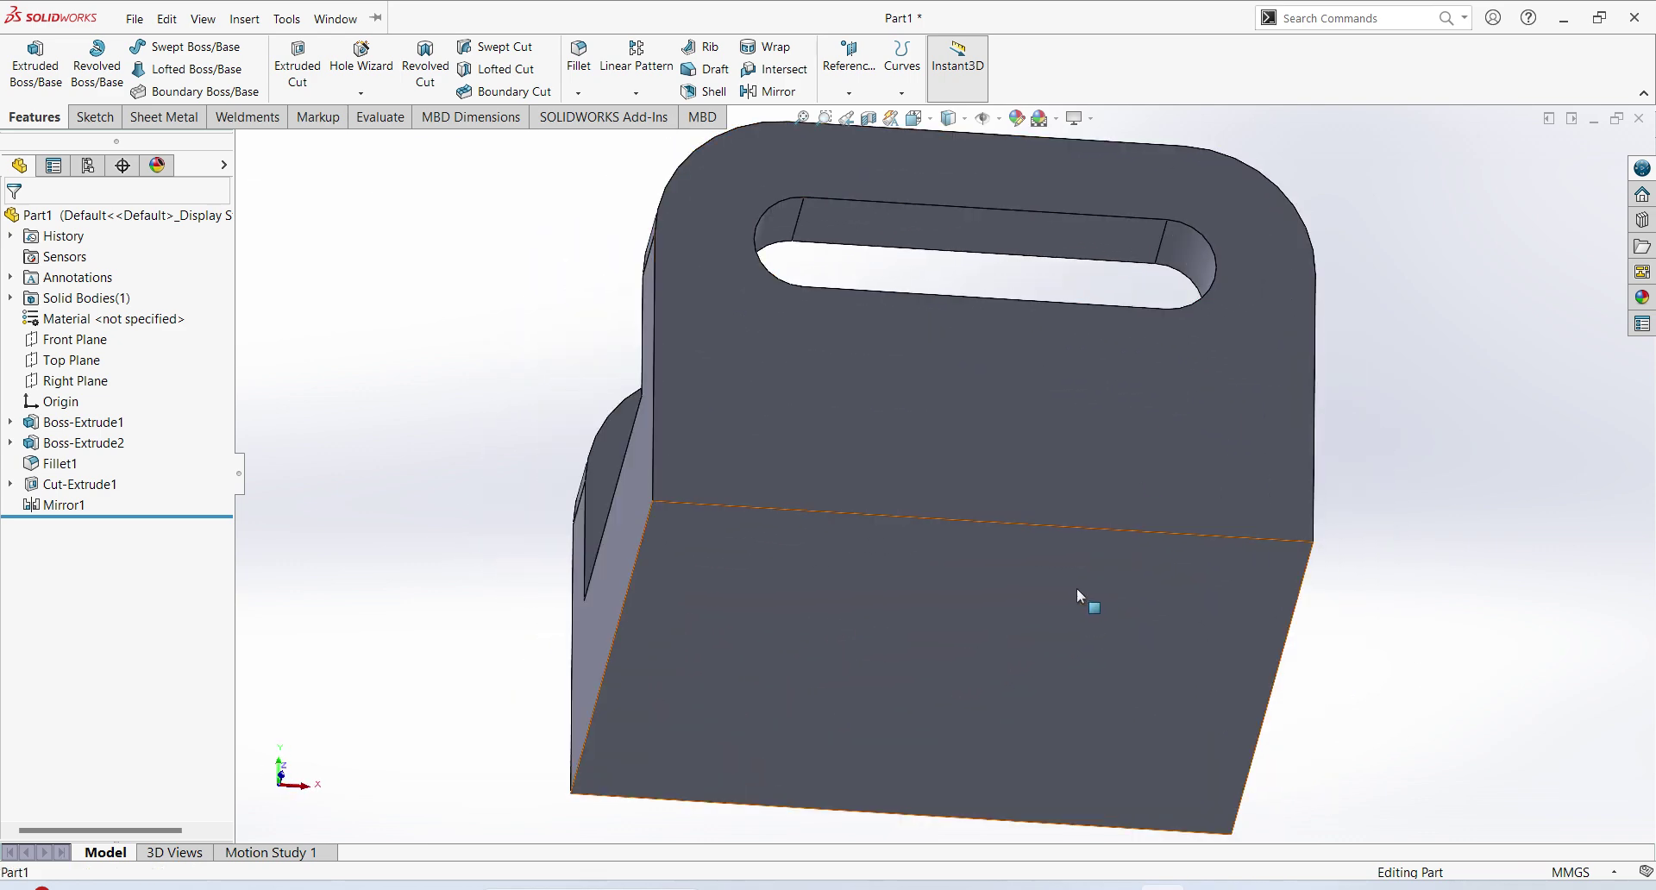
left_click(1076, 588)
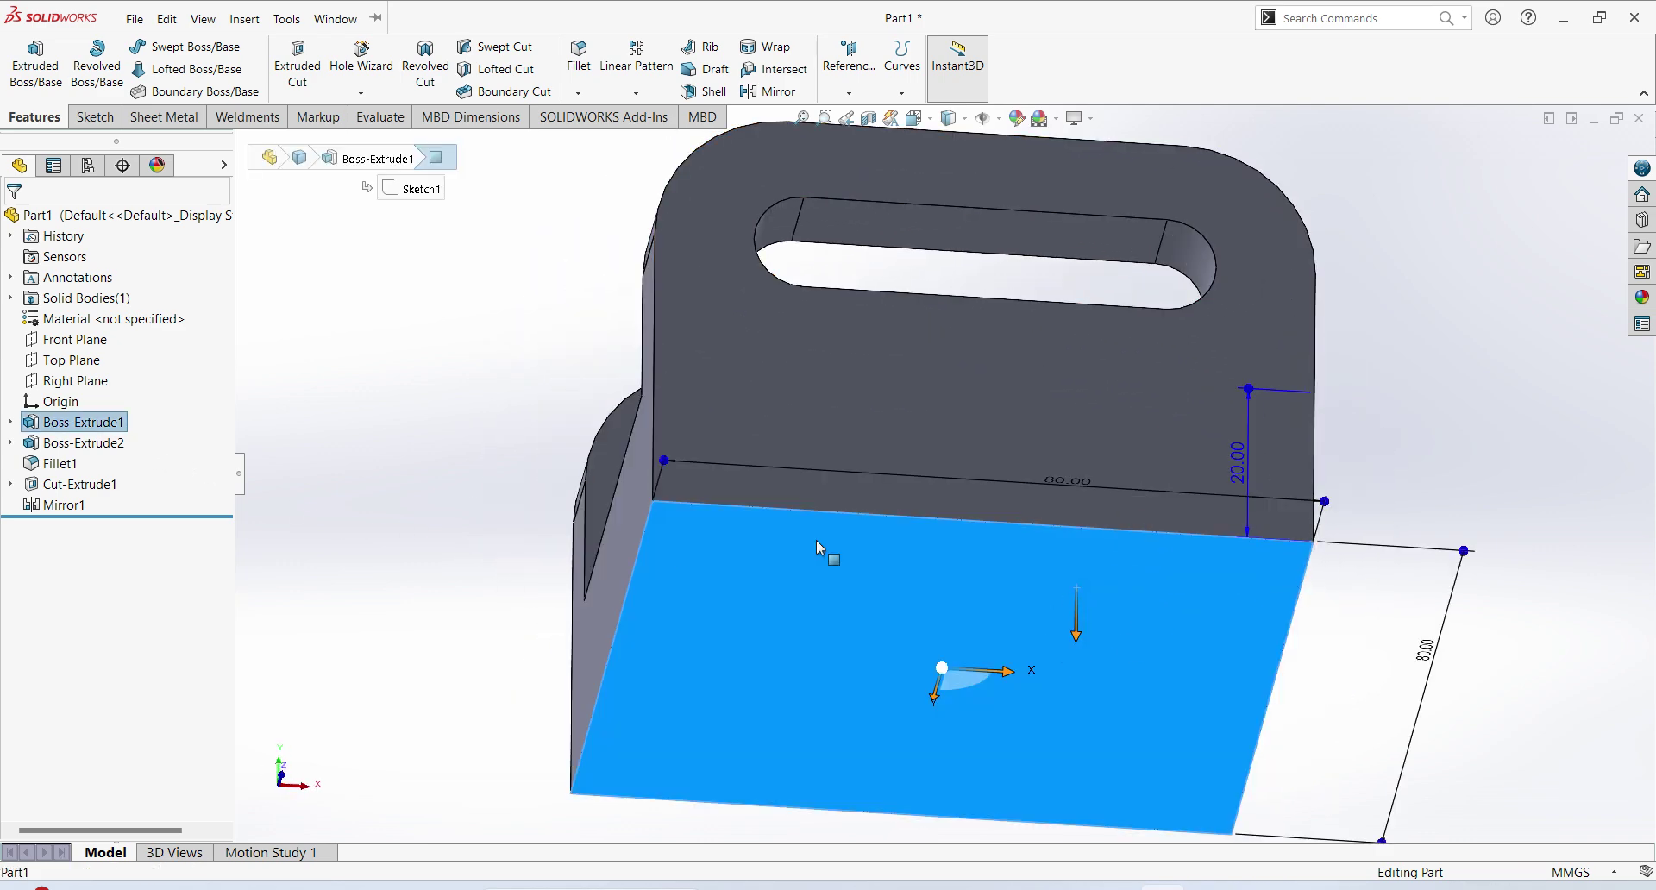
left_click(413, 552)
left_click(858, 663)
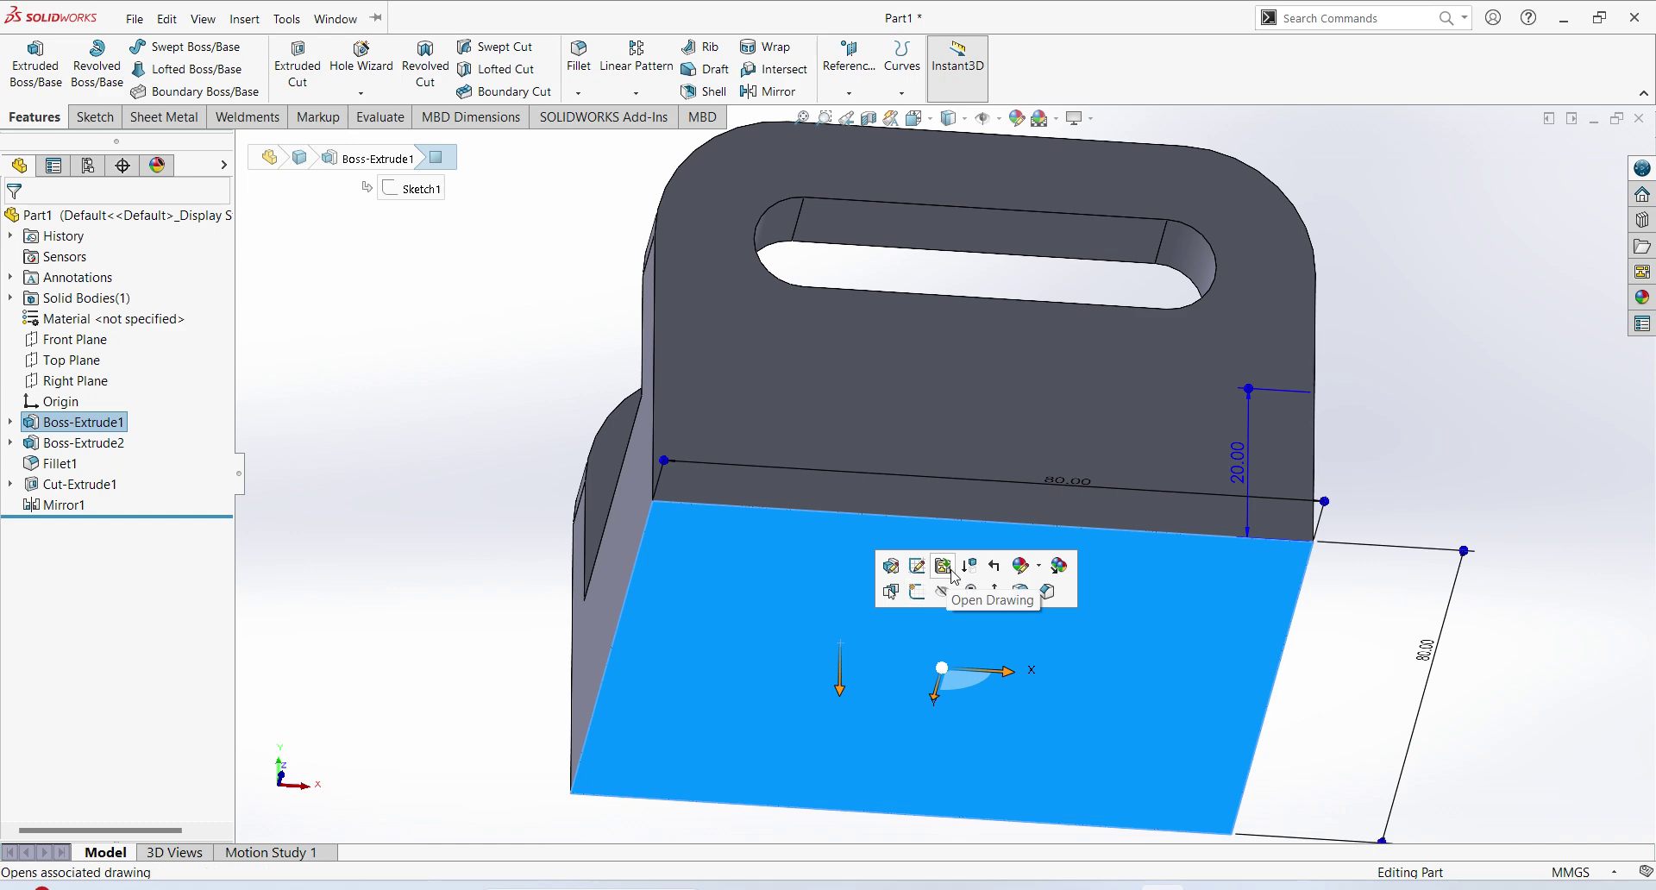
Start a sketch on the base's underside and draw a circle beyond its edge
left_click(917, 593)
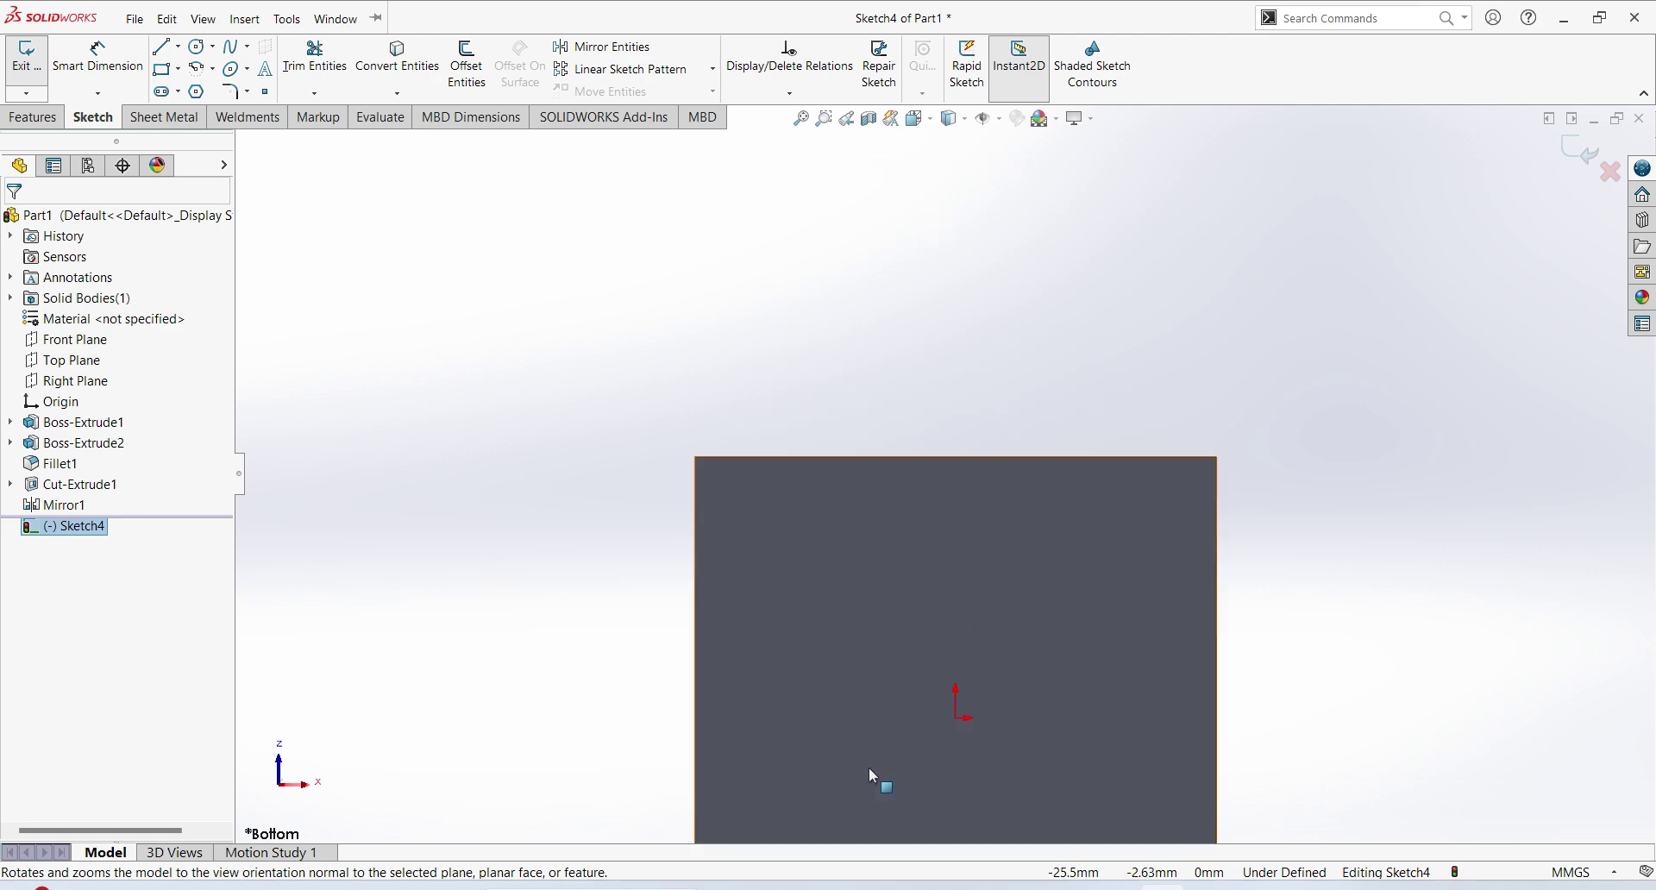
key("alt+Tab")
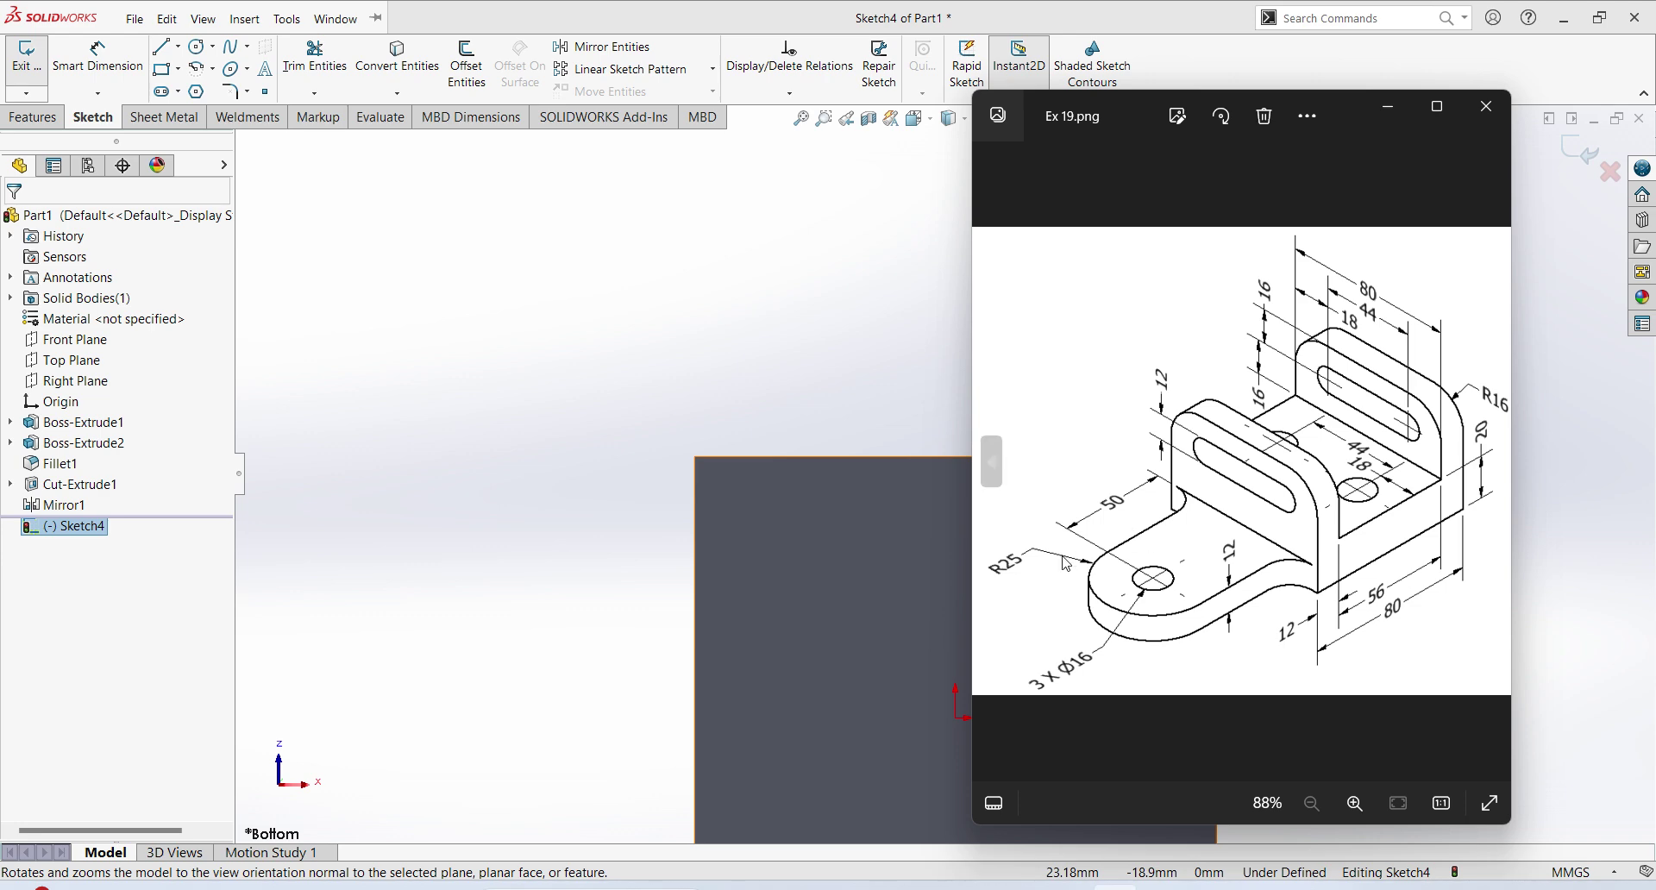
mouse_move(990, 460)
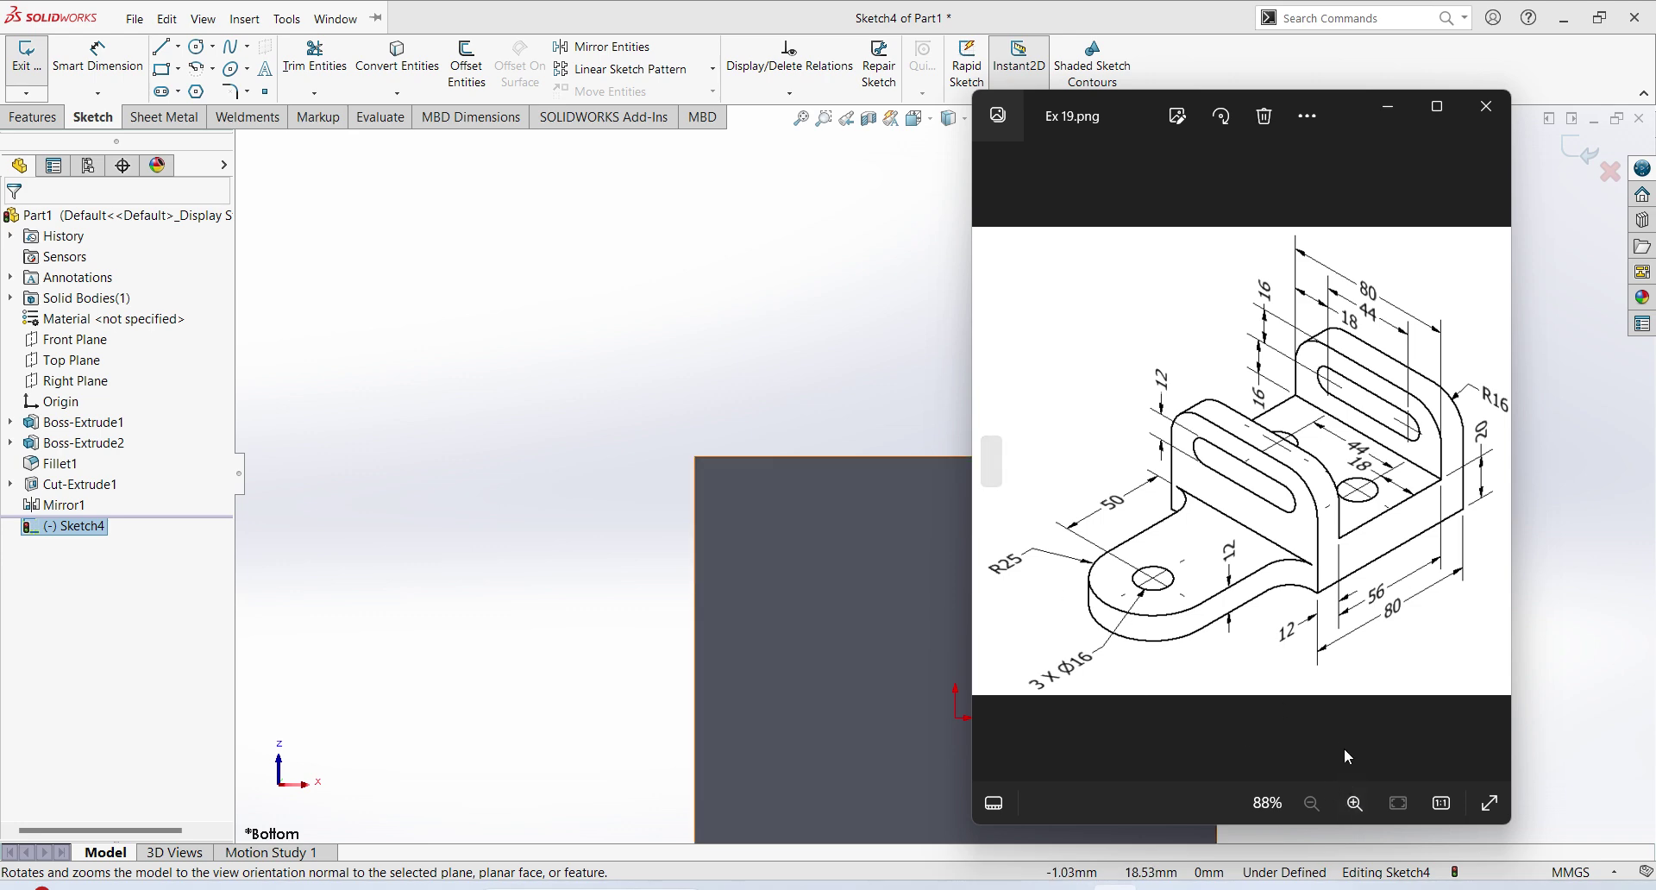
left_click(897, 336)
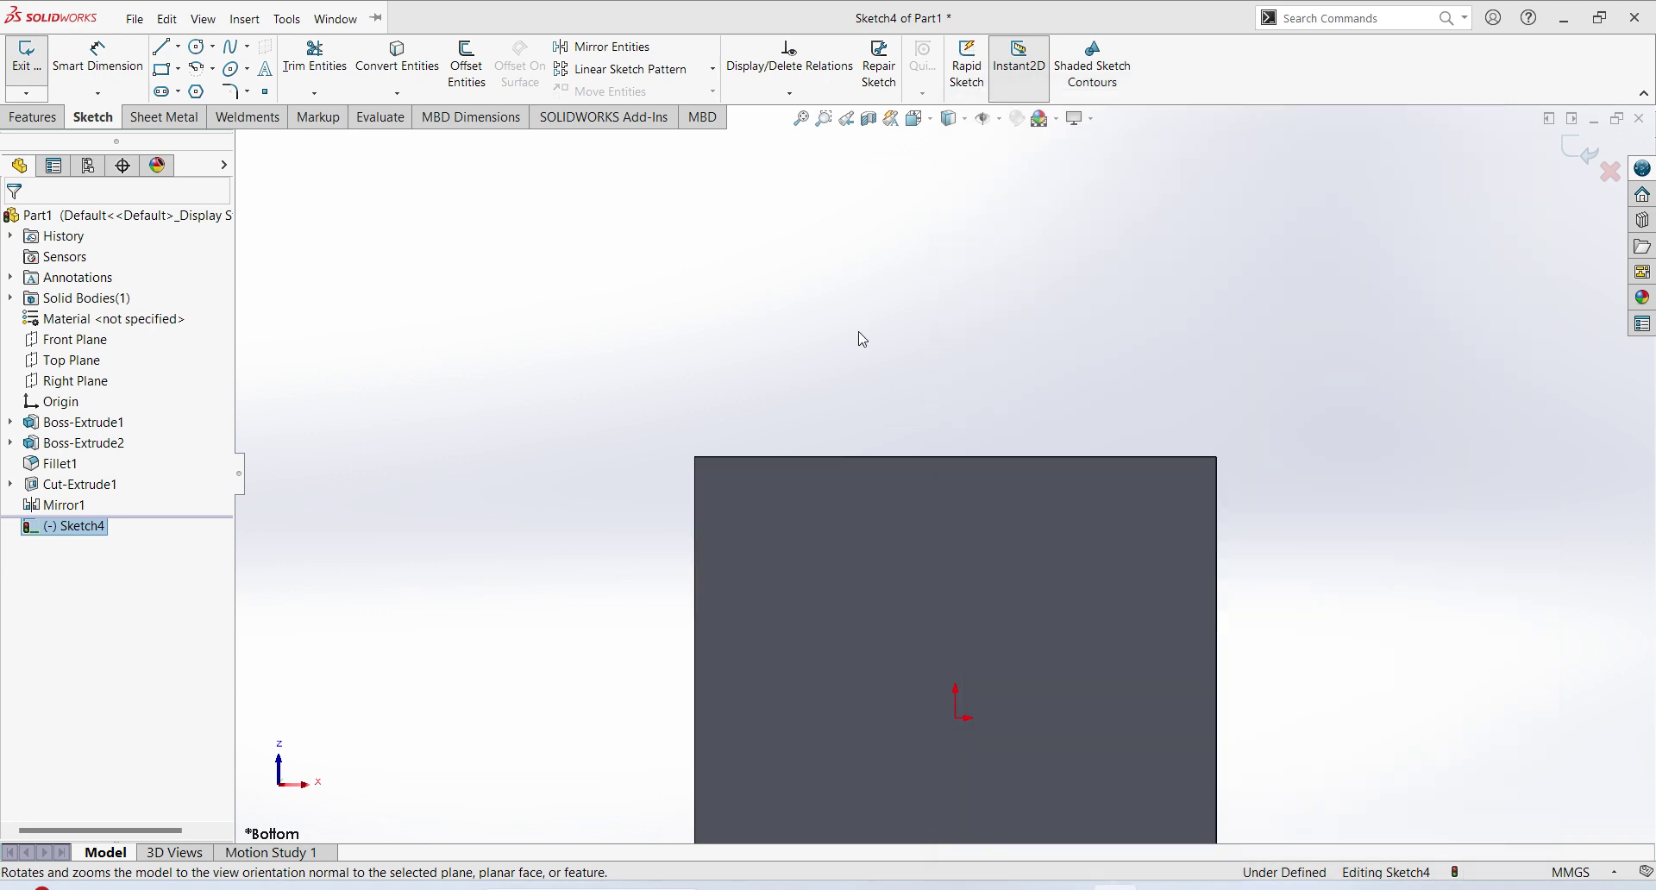
left_click(200, 49)
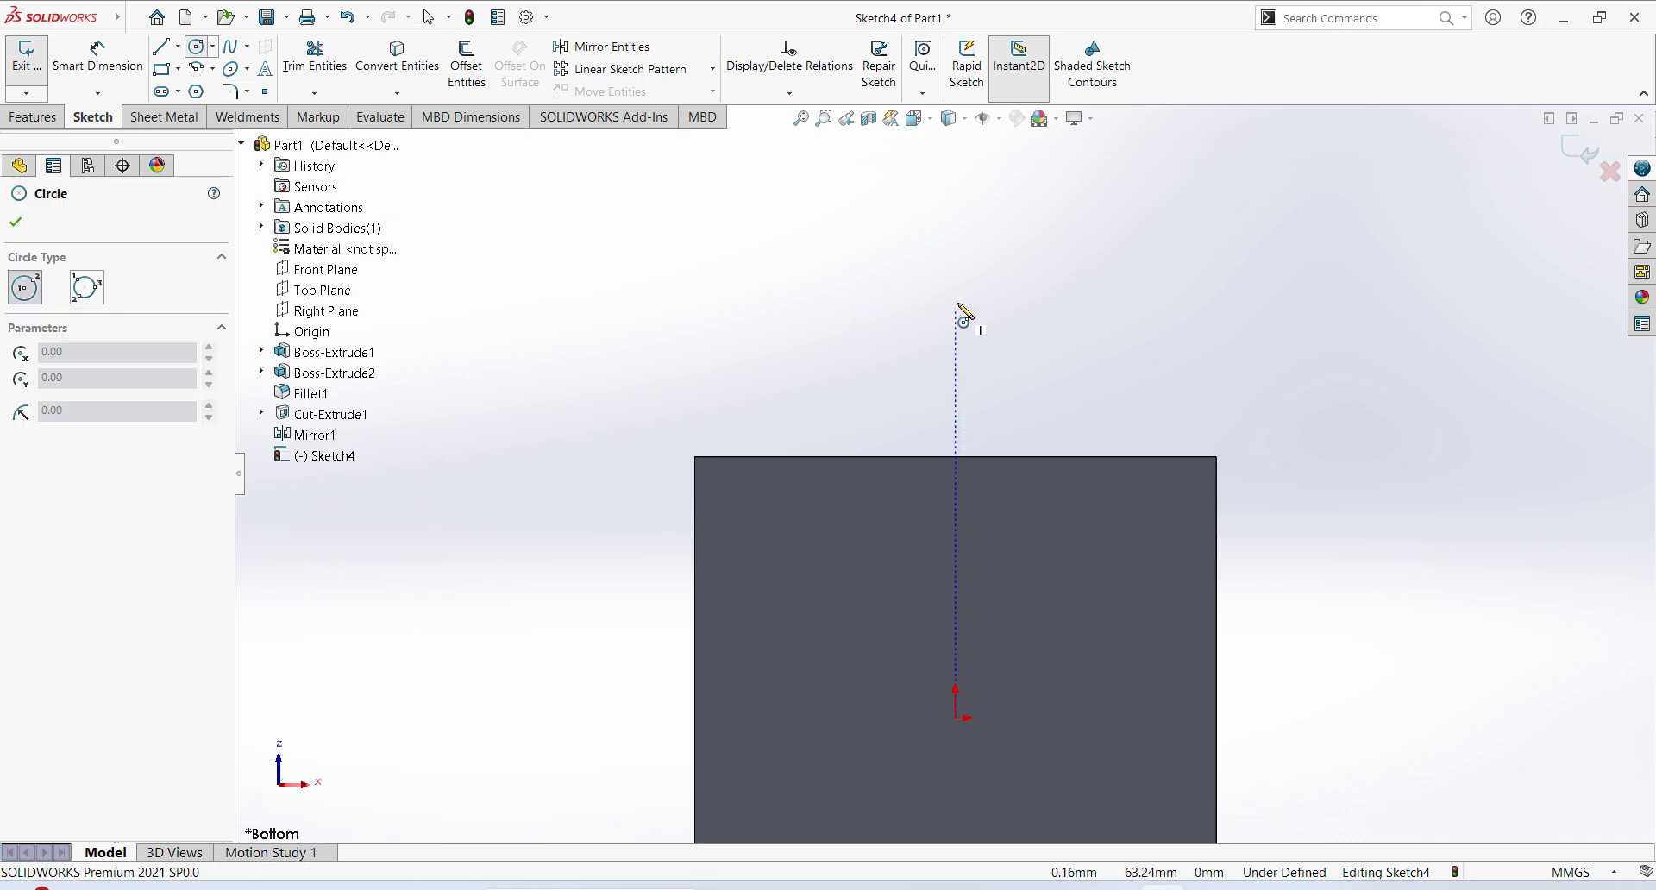
left_click(955, 225)
left_click(1005, 276)
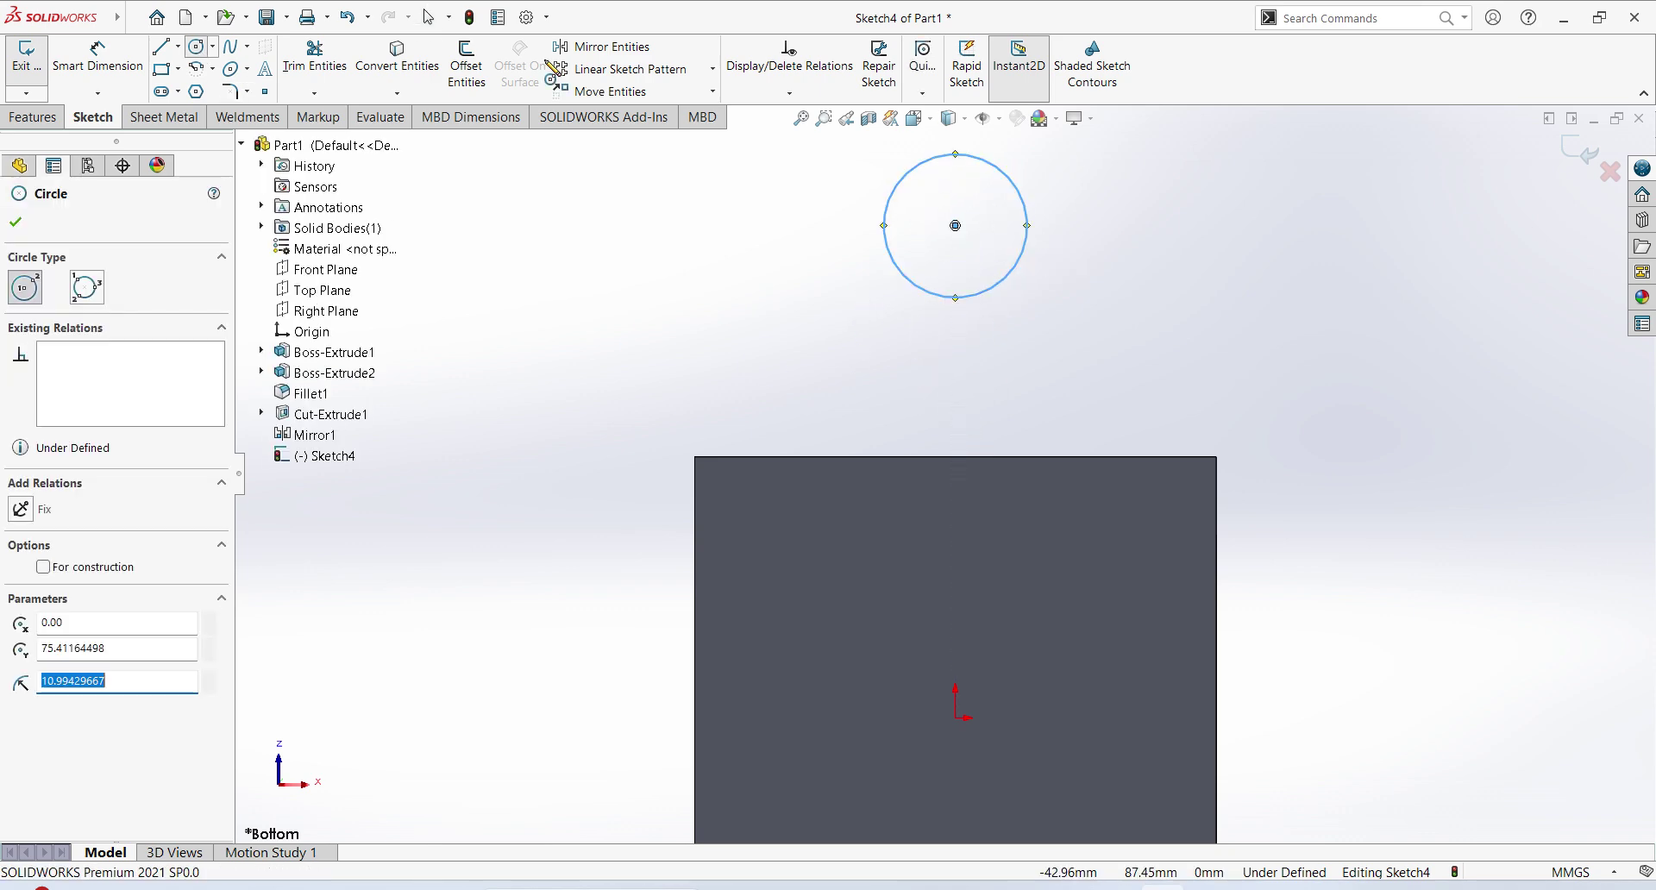
Dimension the circle to Ø50 with its centre 50 mm from the base edge
left_click(97, 57)
left_click(1026, 215)
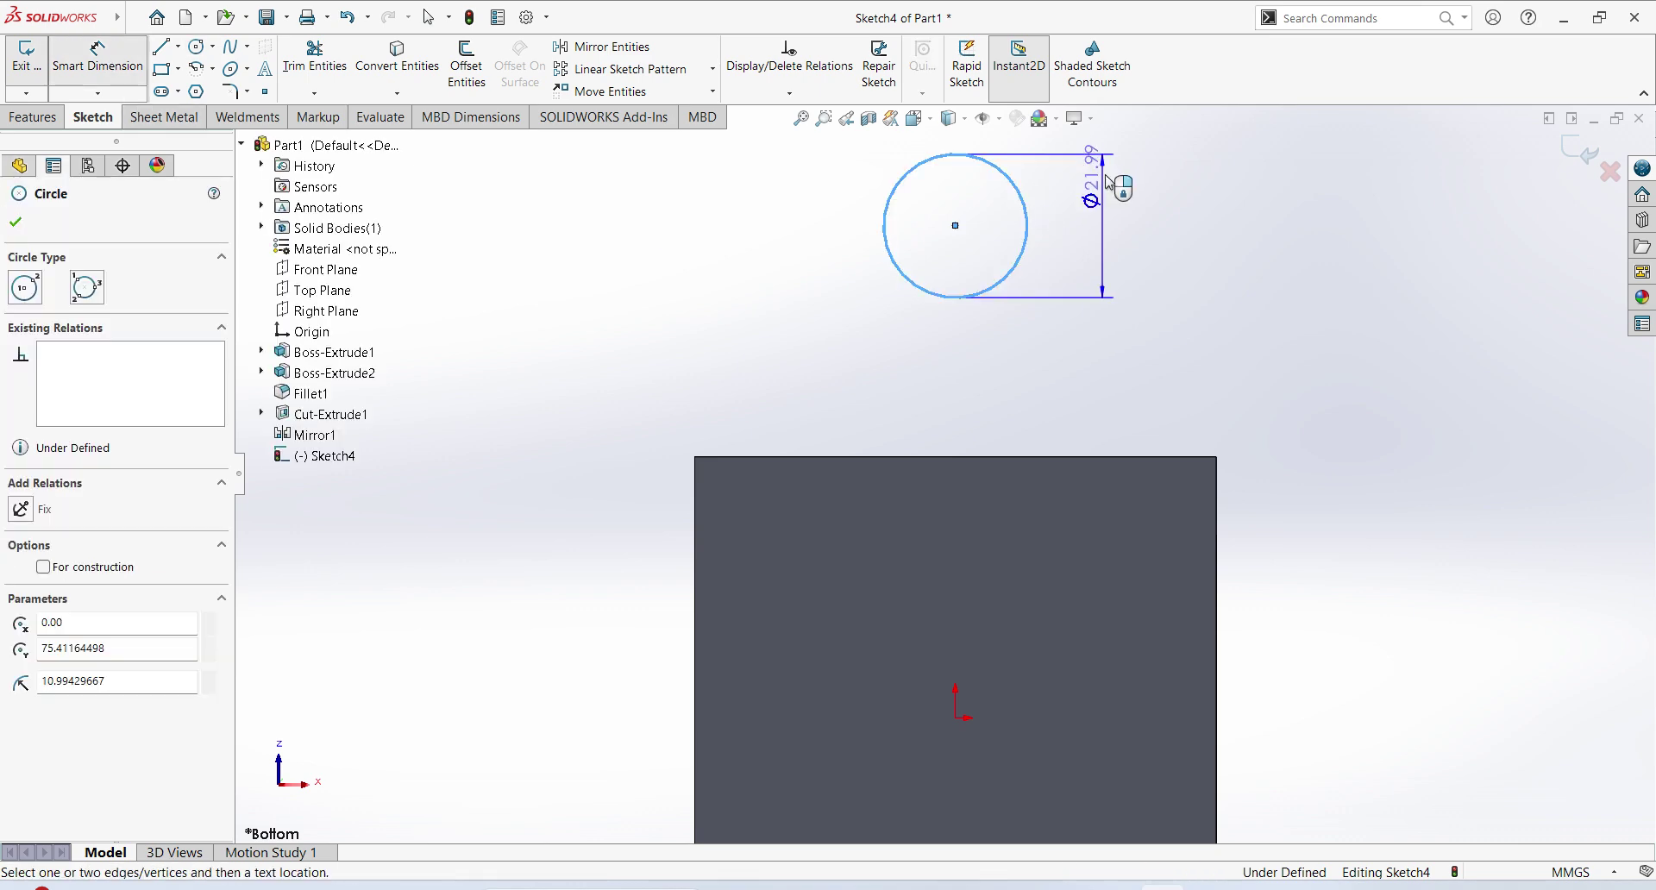
left_click(1136, 138)
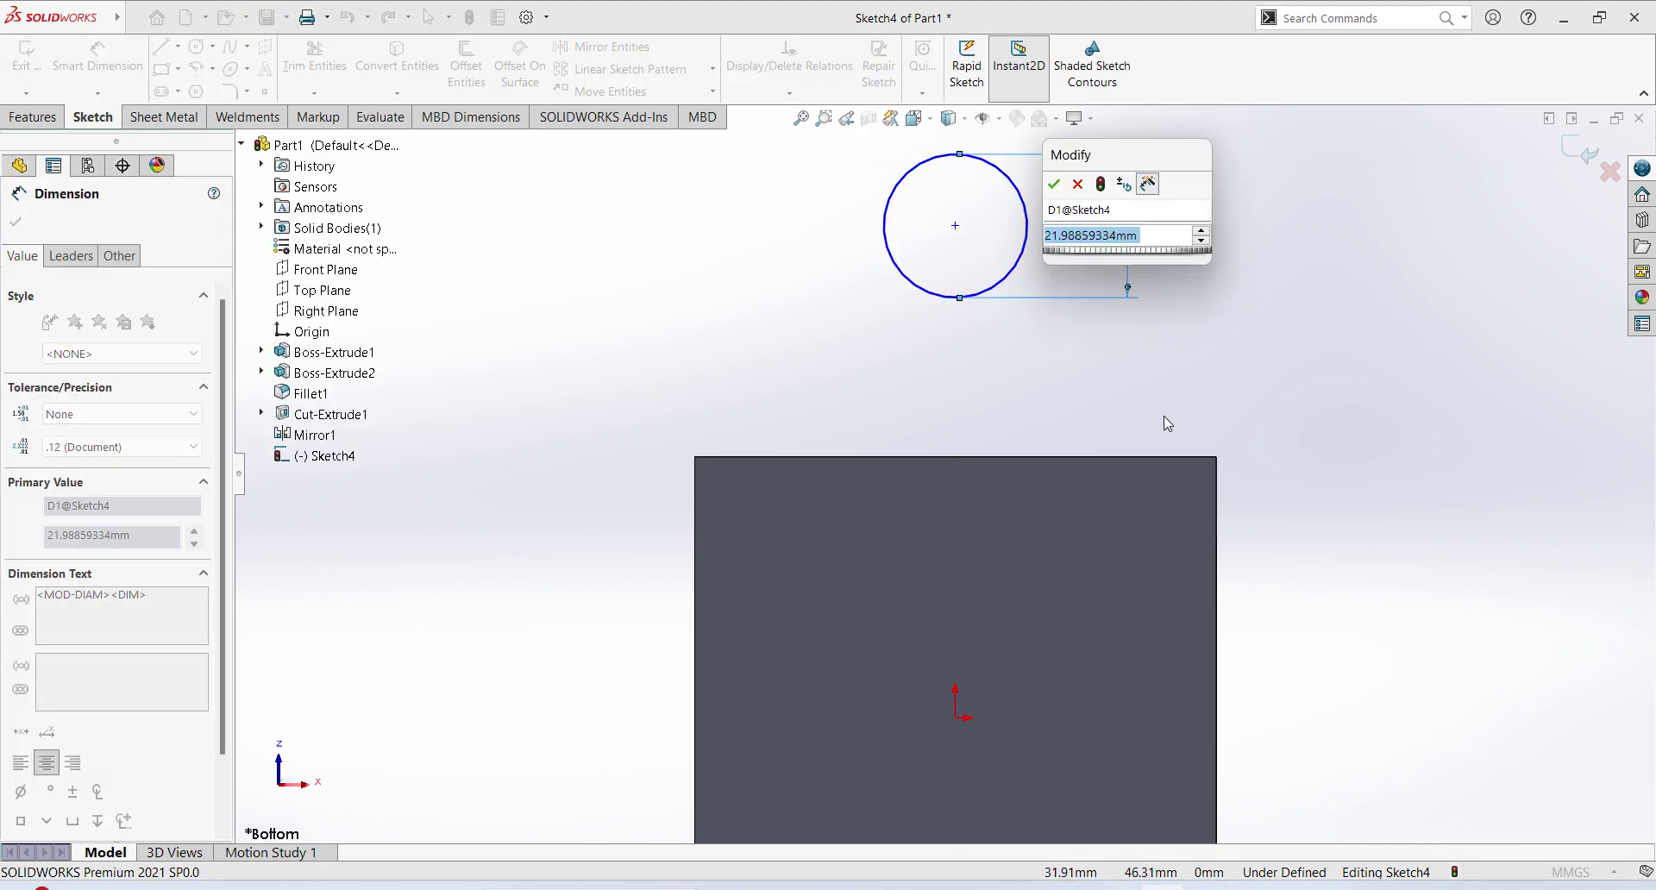
type("50")
key("Return")
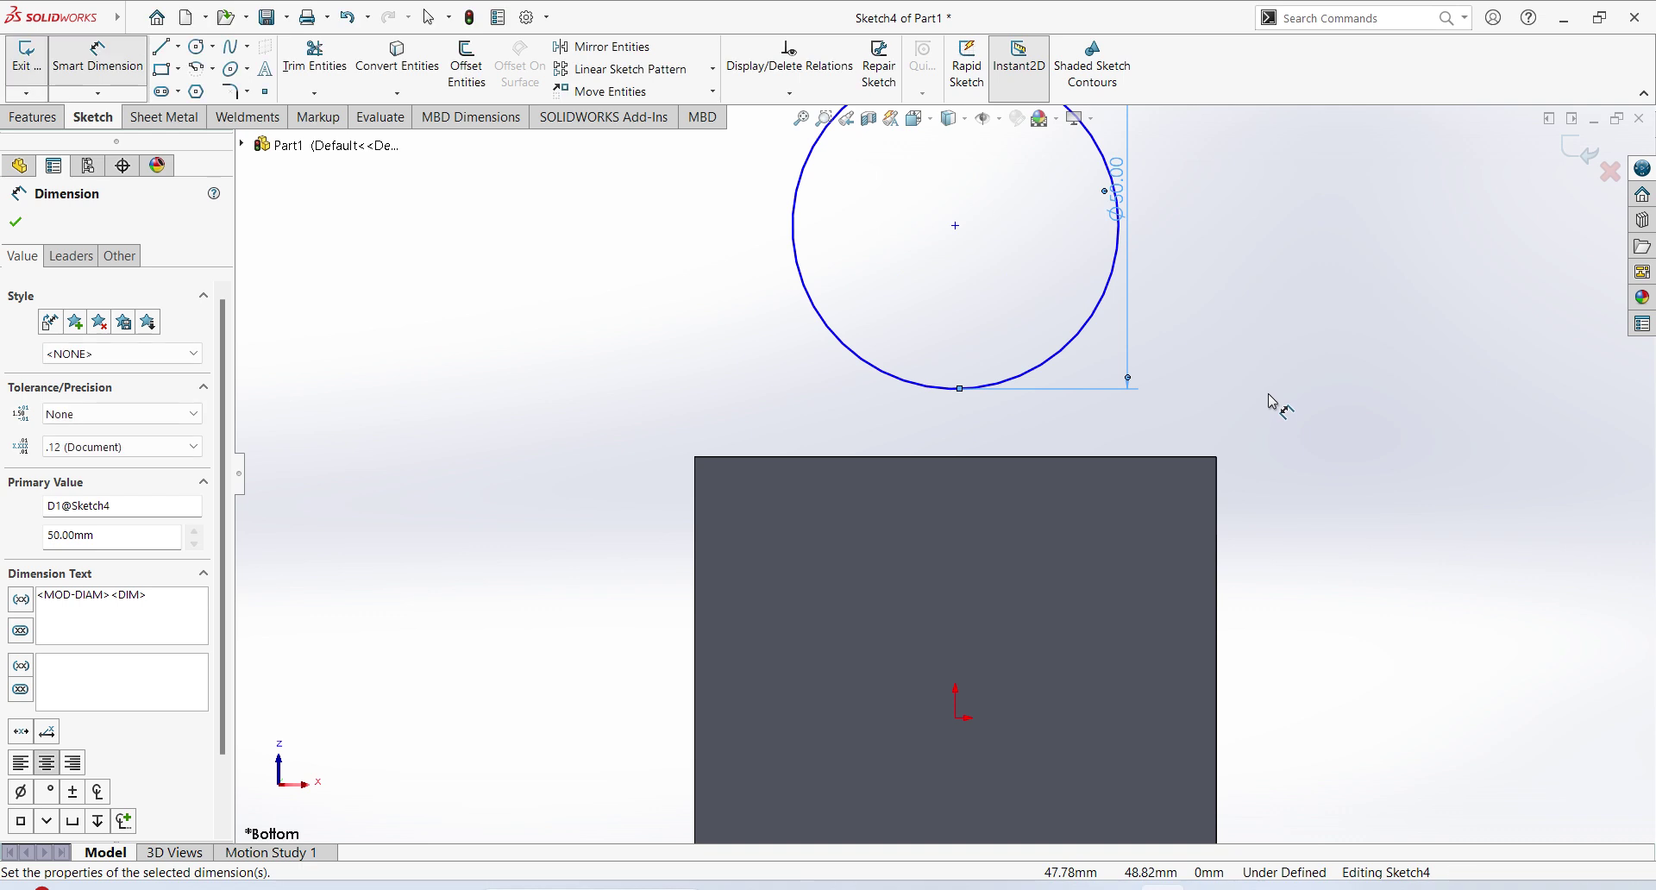
scroll(1219, 418, "up", 1)
scroll(1201, 359, "up", 1)
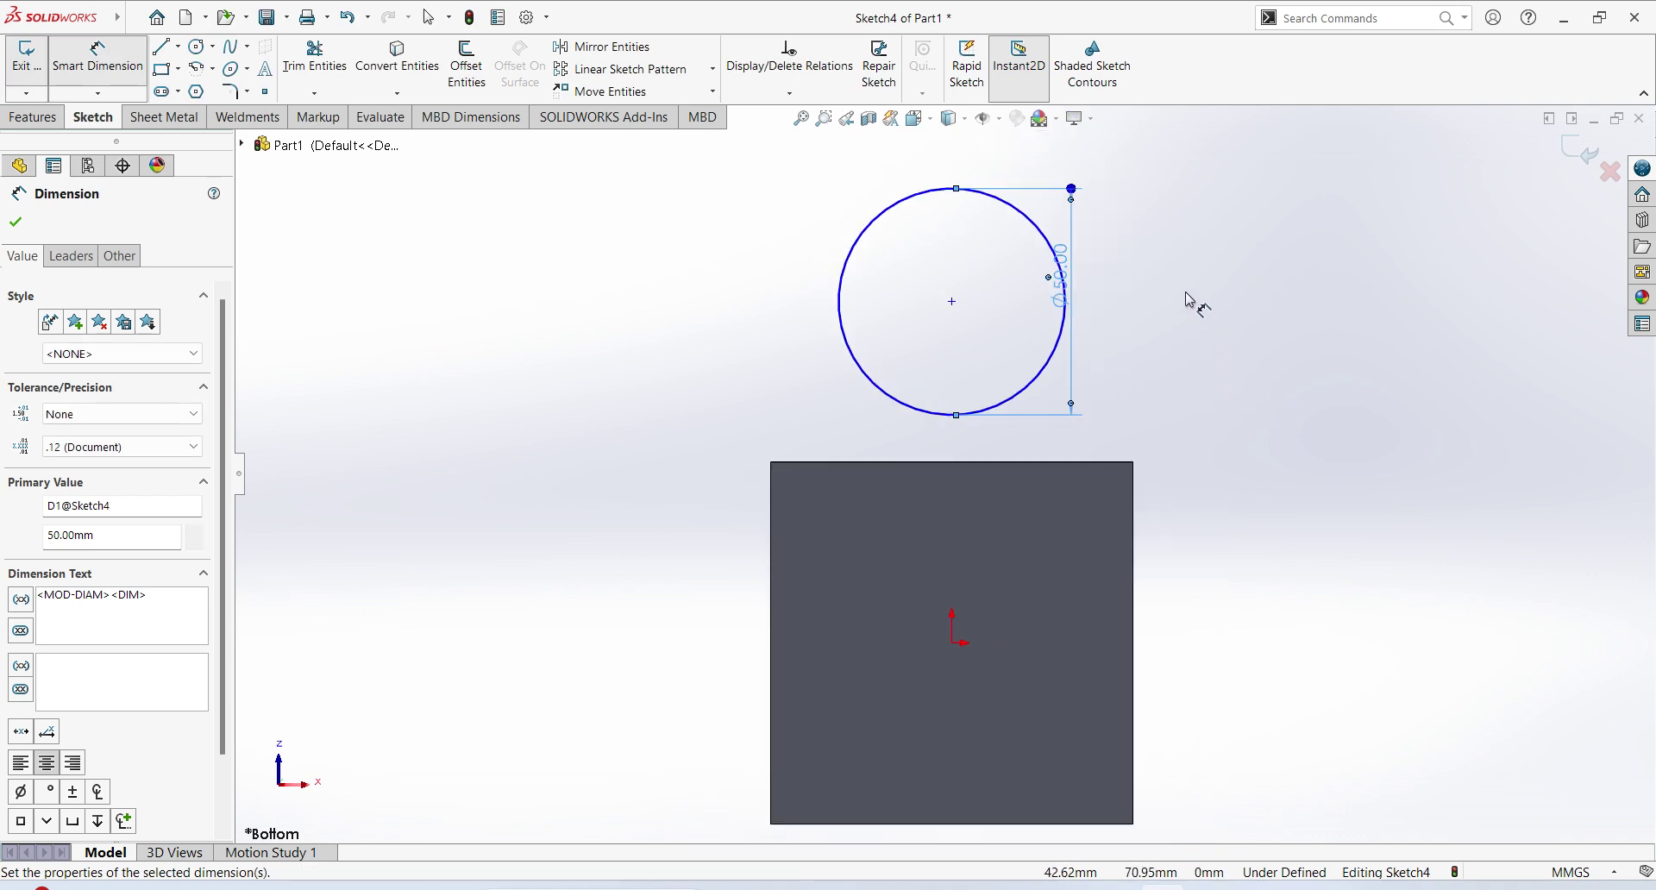
left_click(952, 302)
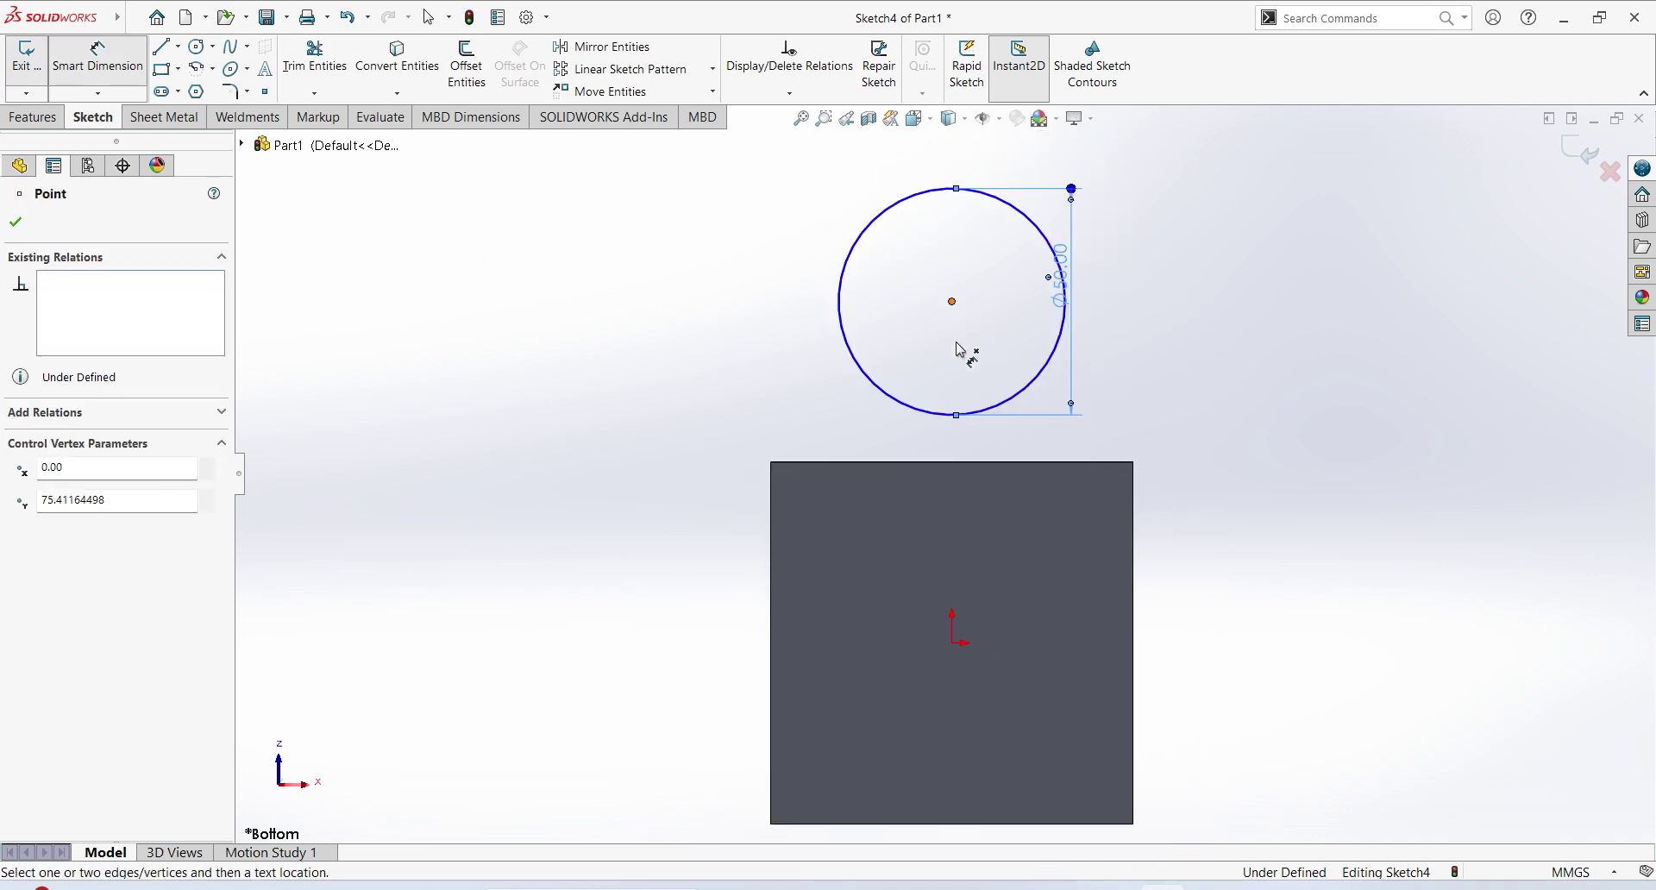
left_click(949, 463)
left_click(668, 388)
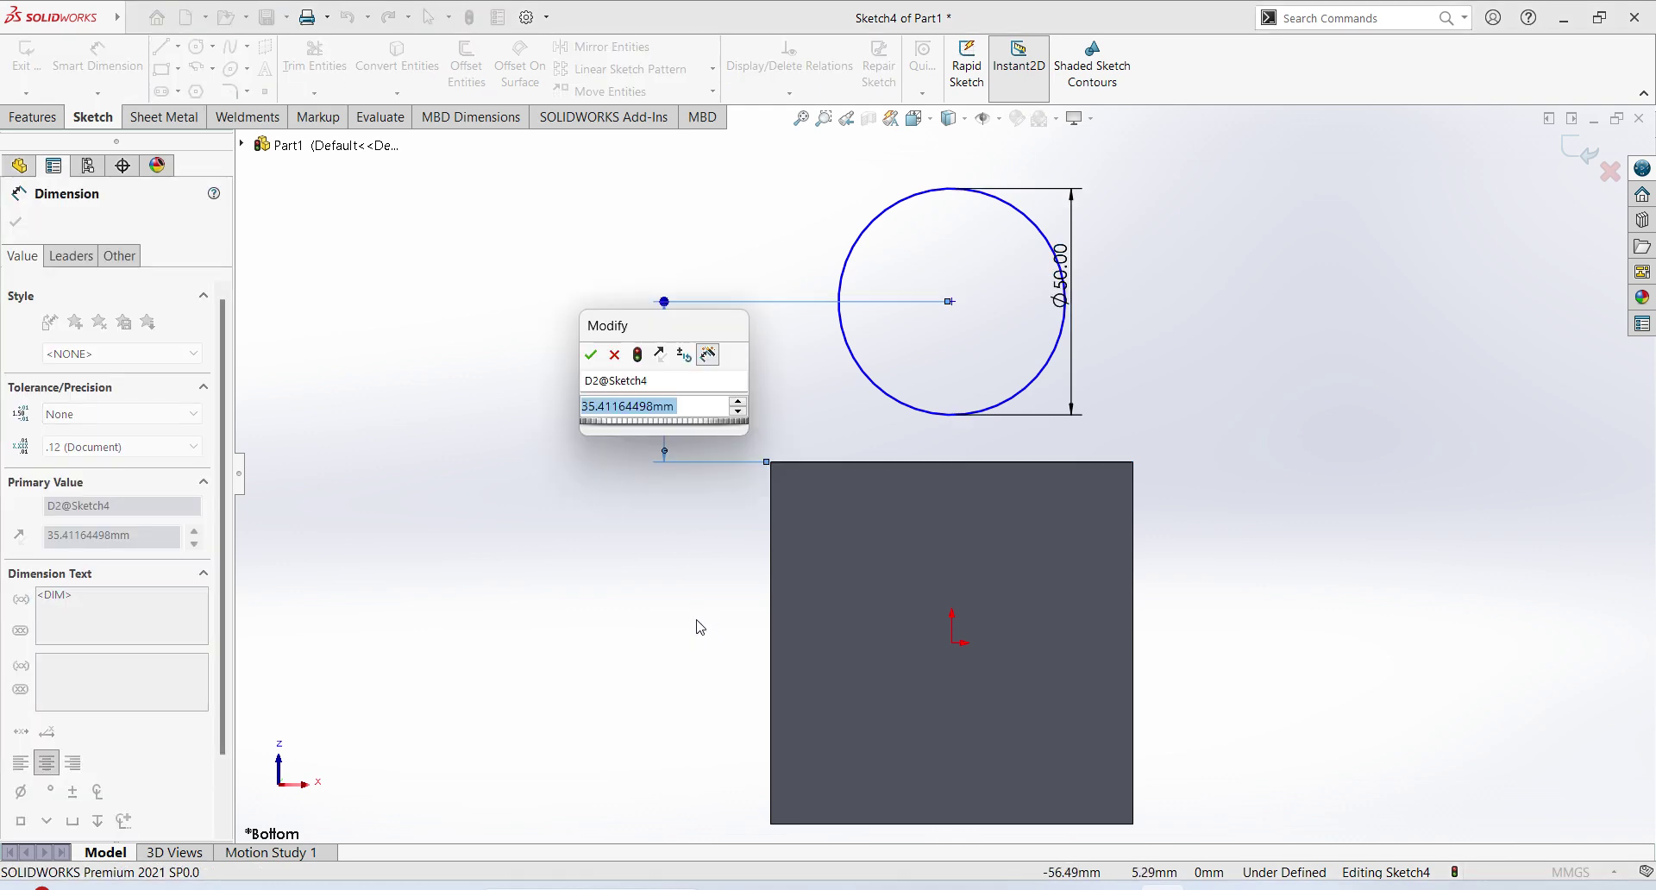
type("50")
key("Return")
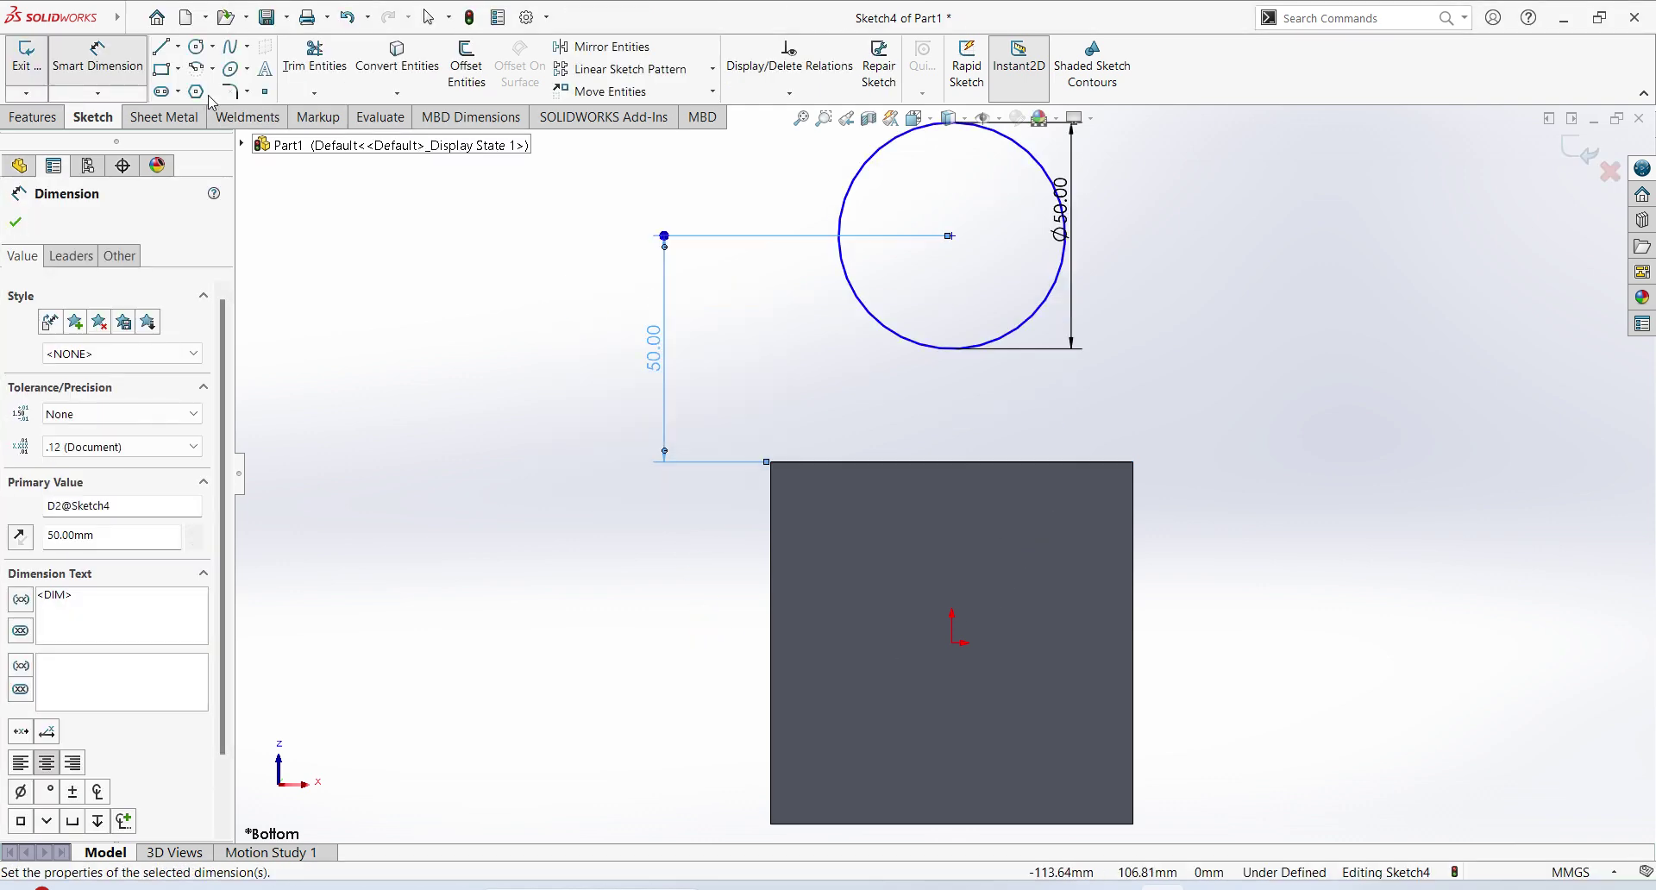
Draw the left vertical line from the circle down to the block's edge
left_click(161, 47)
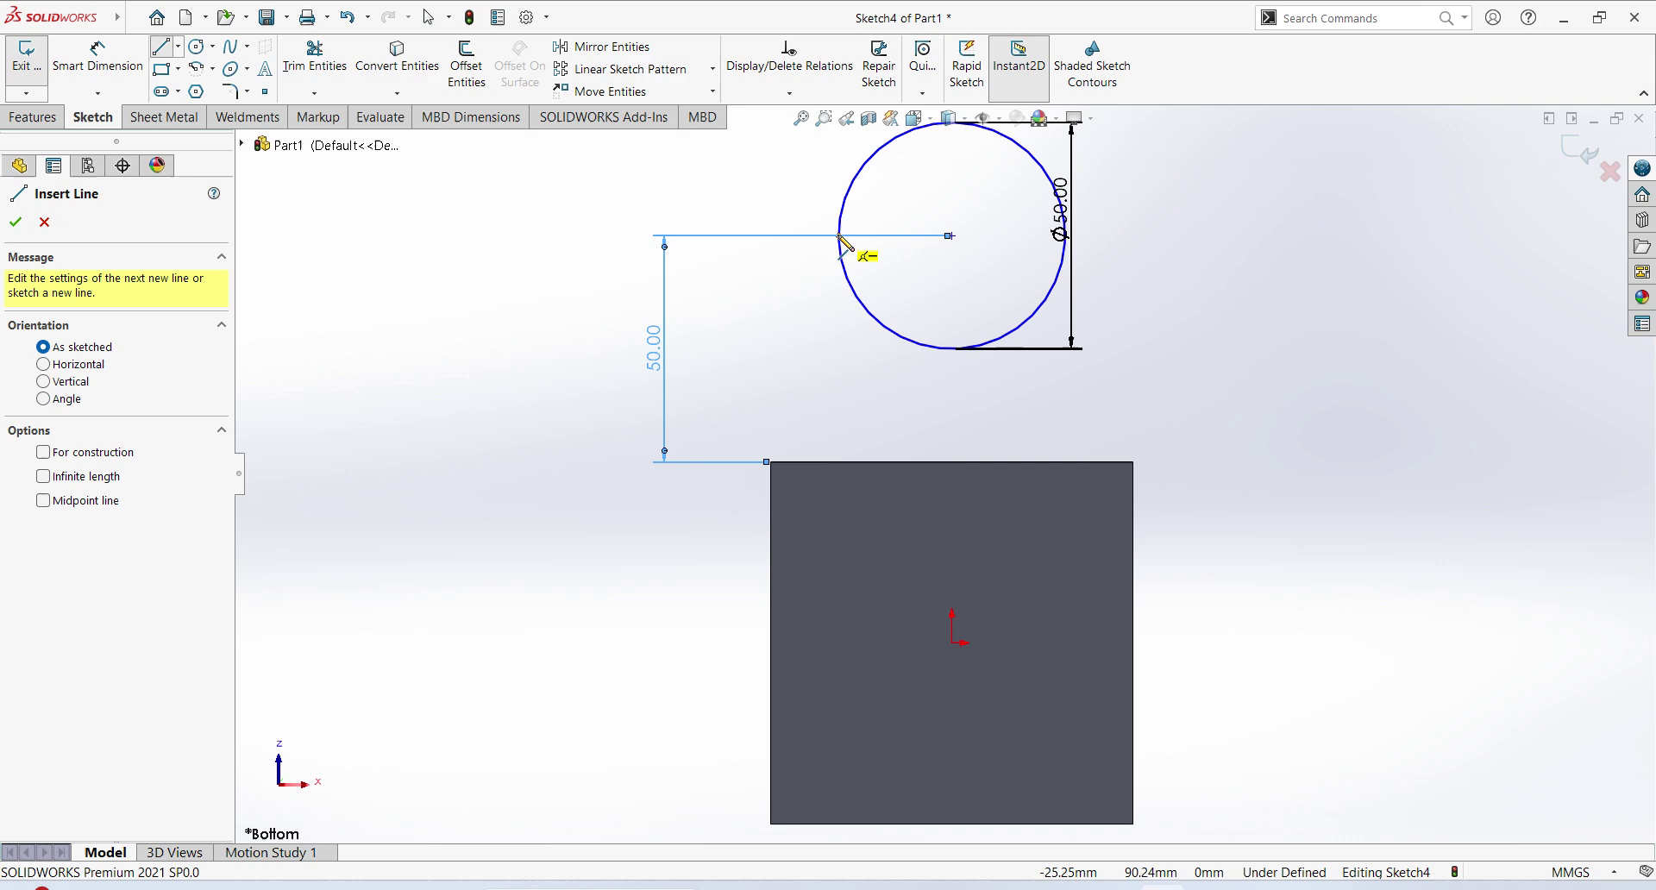
left_click_drag(838, 235, 838, 462)
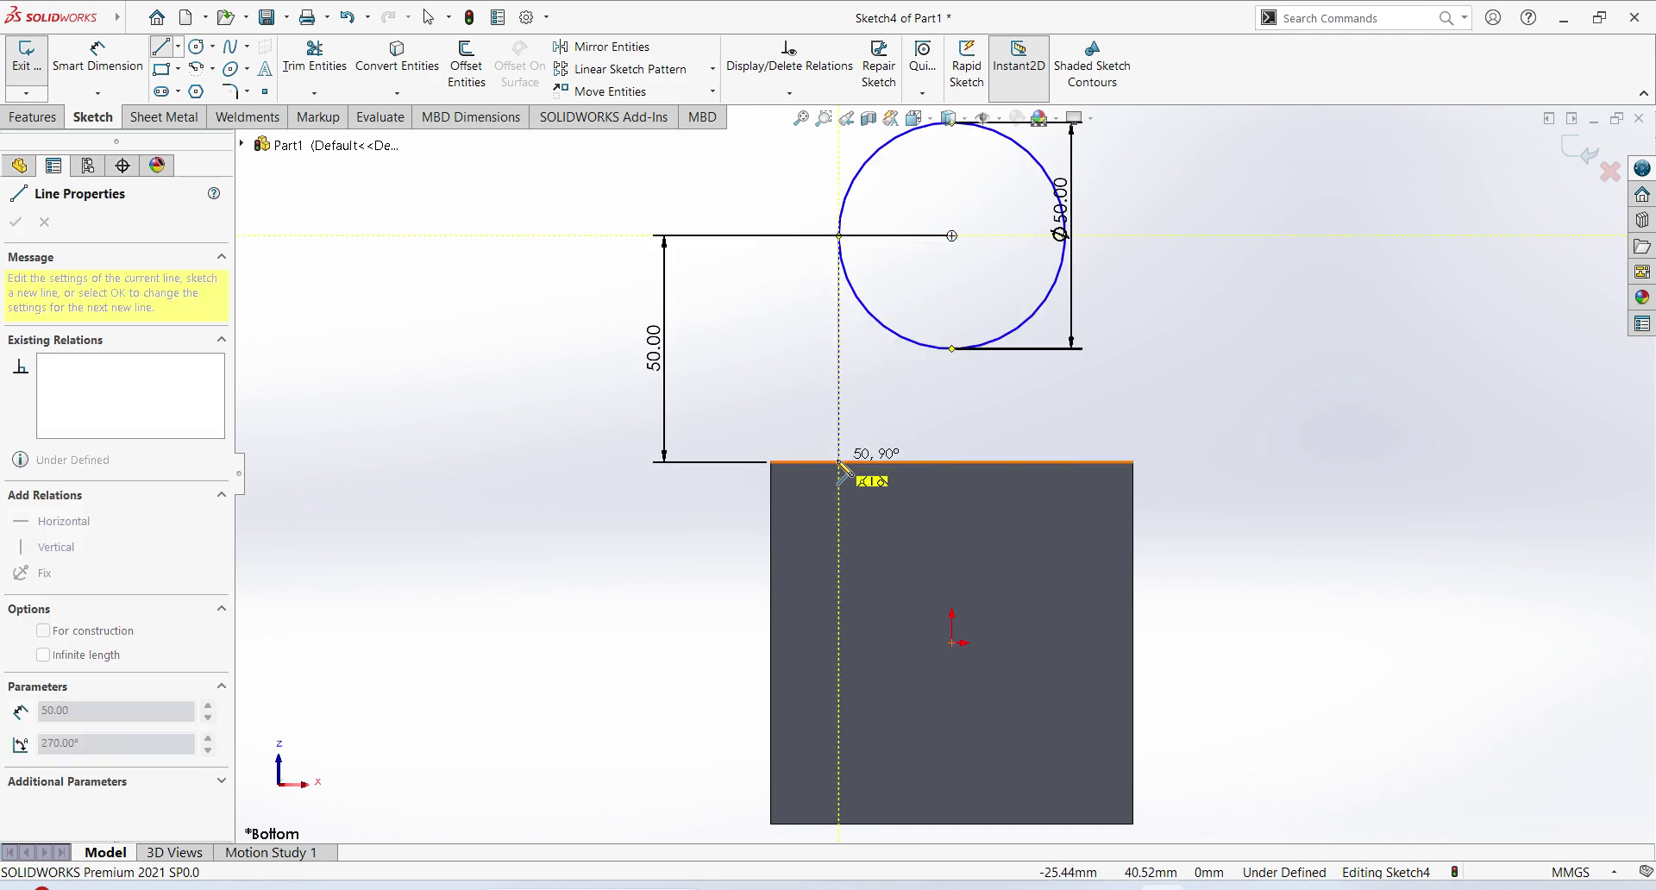
right_click(923, 355)
left_click(965, 407)
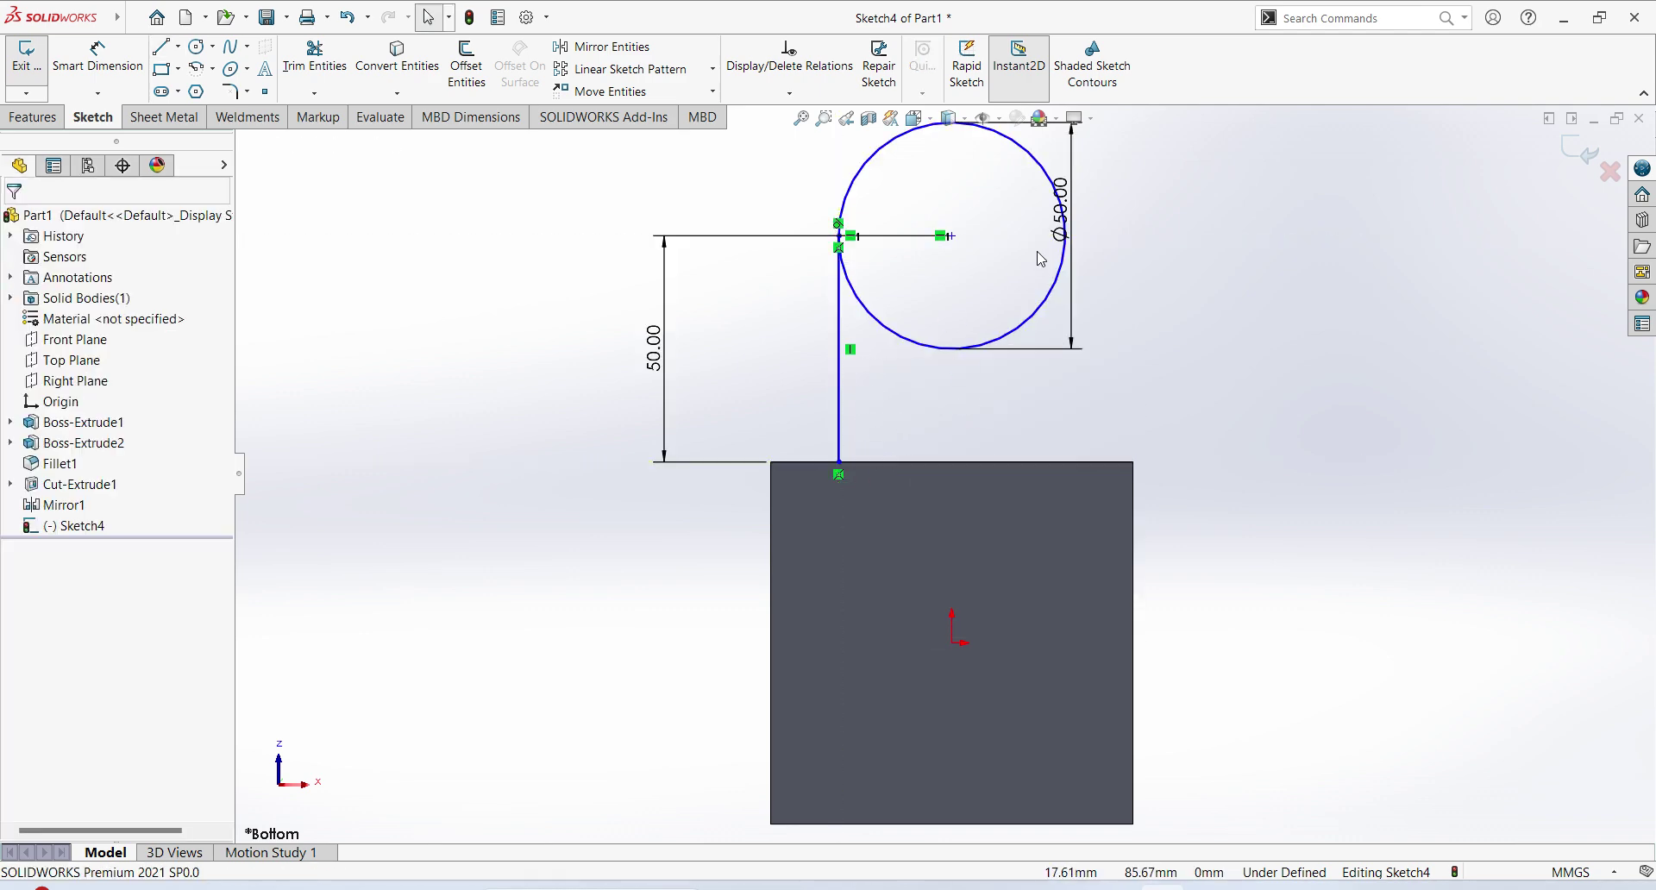
Move the Ø50 dimension aside, then draw the right vertical and the closing horizontal line
left_click(161, 47)
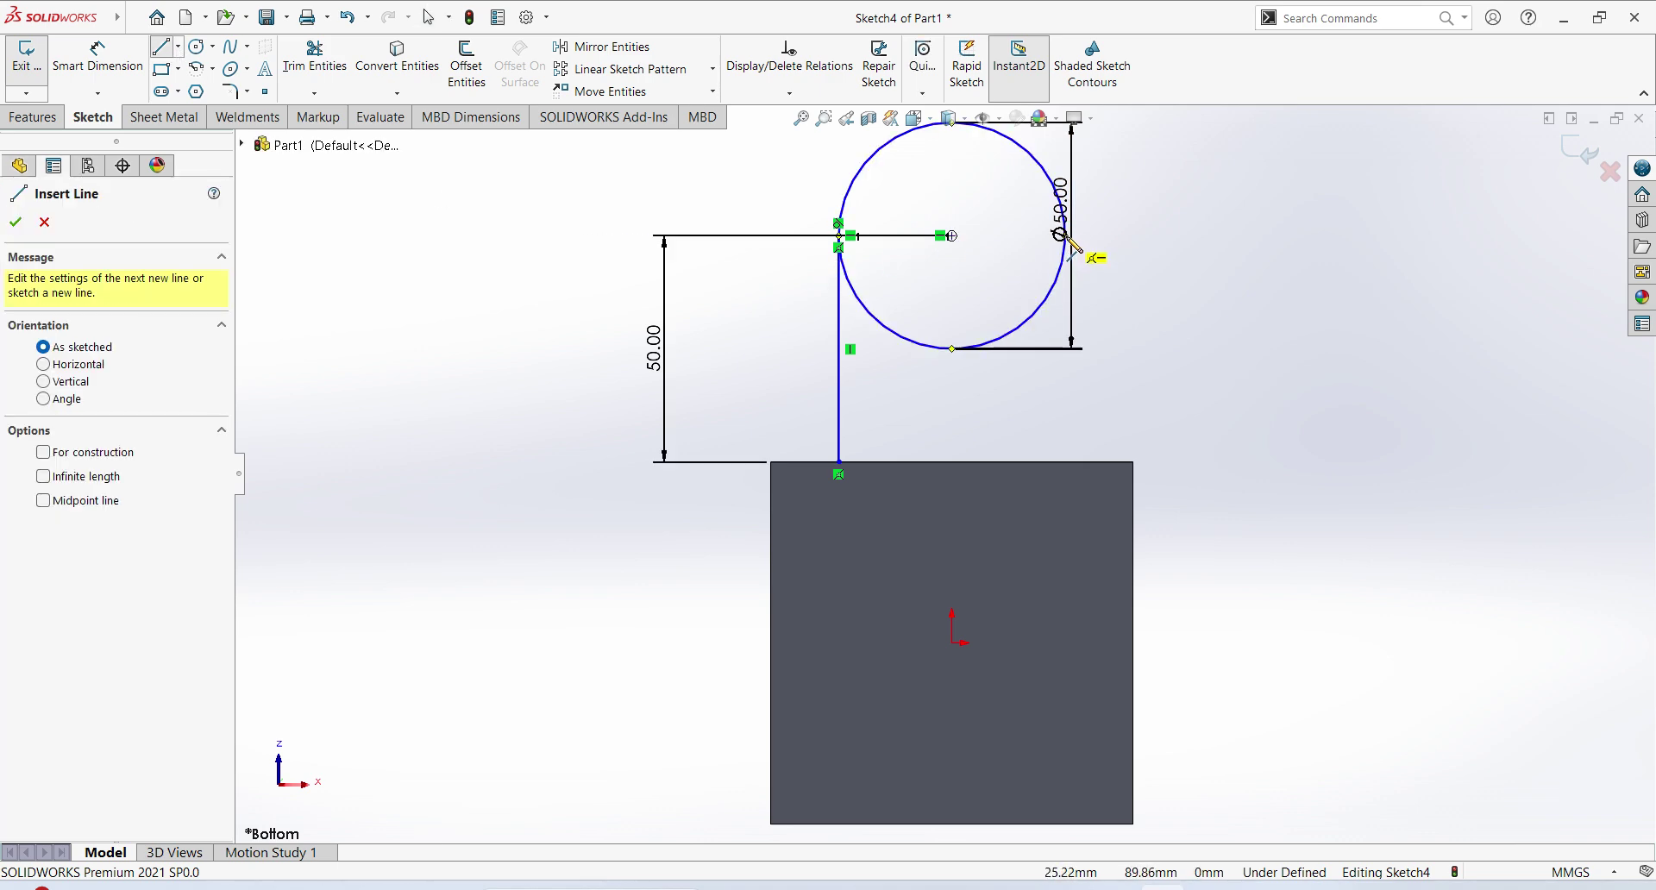
left_click(1063, 235)
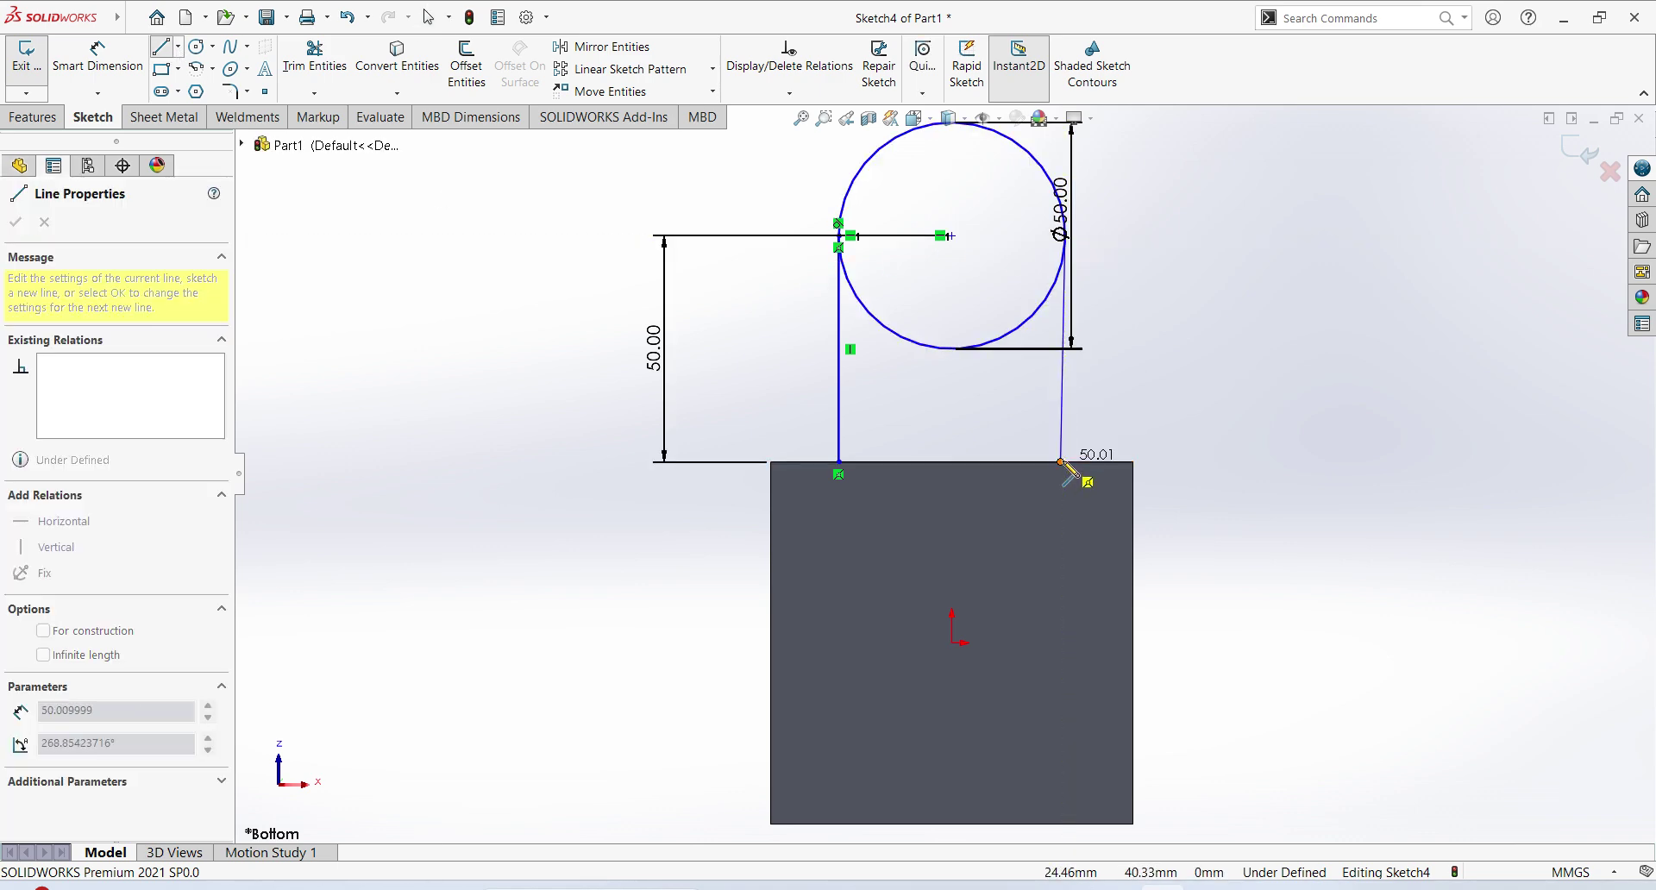
key("Escape")
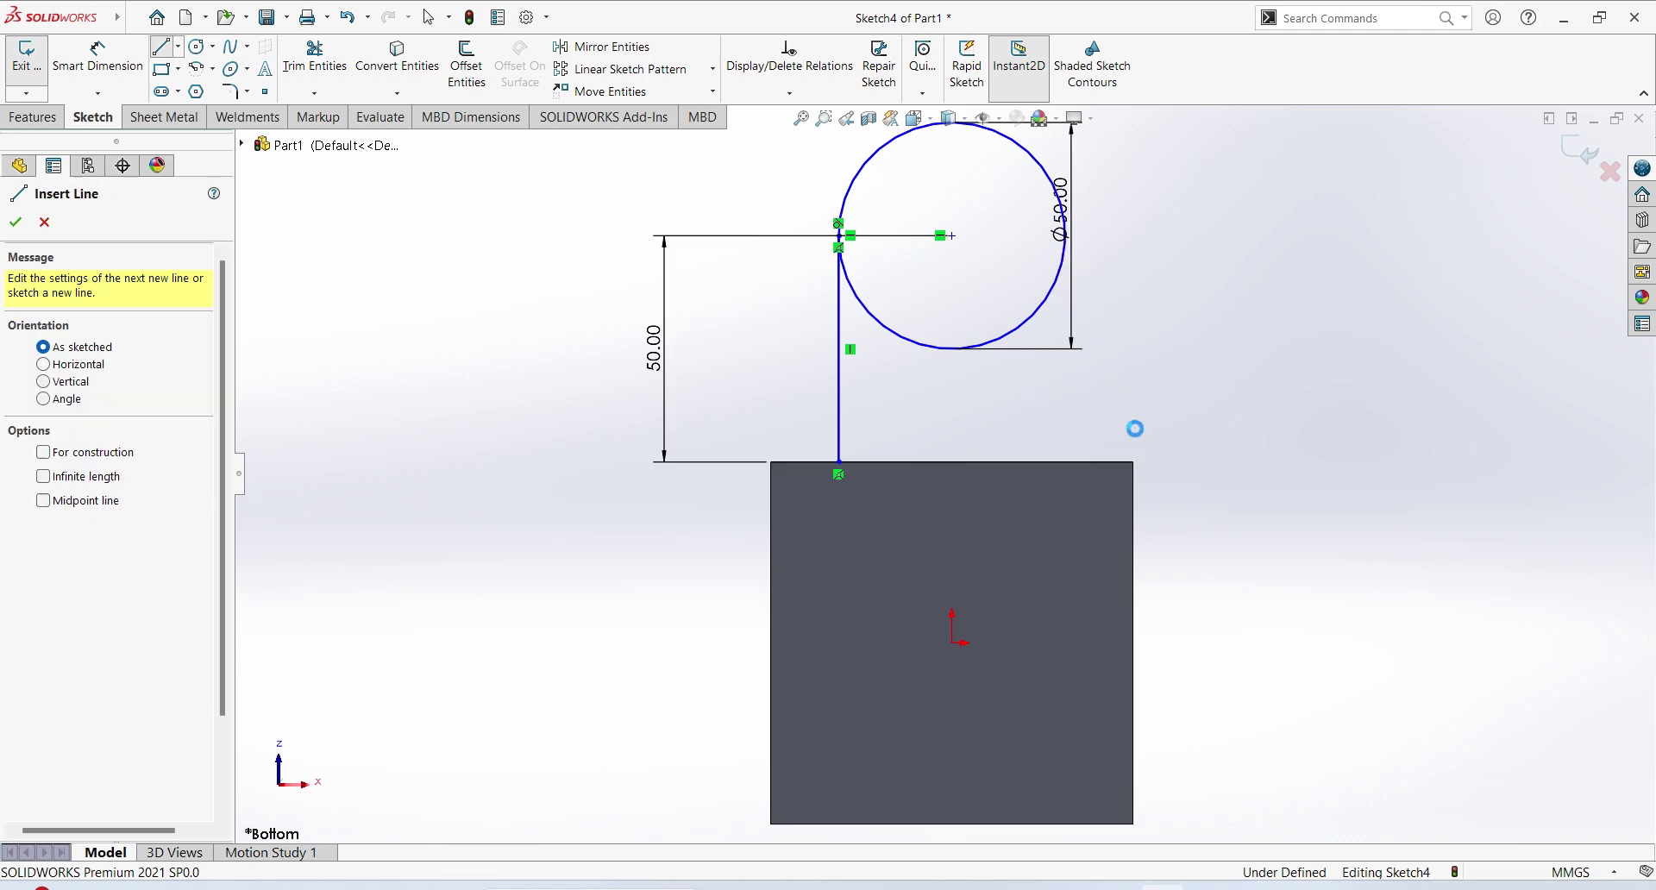
key("Escape")
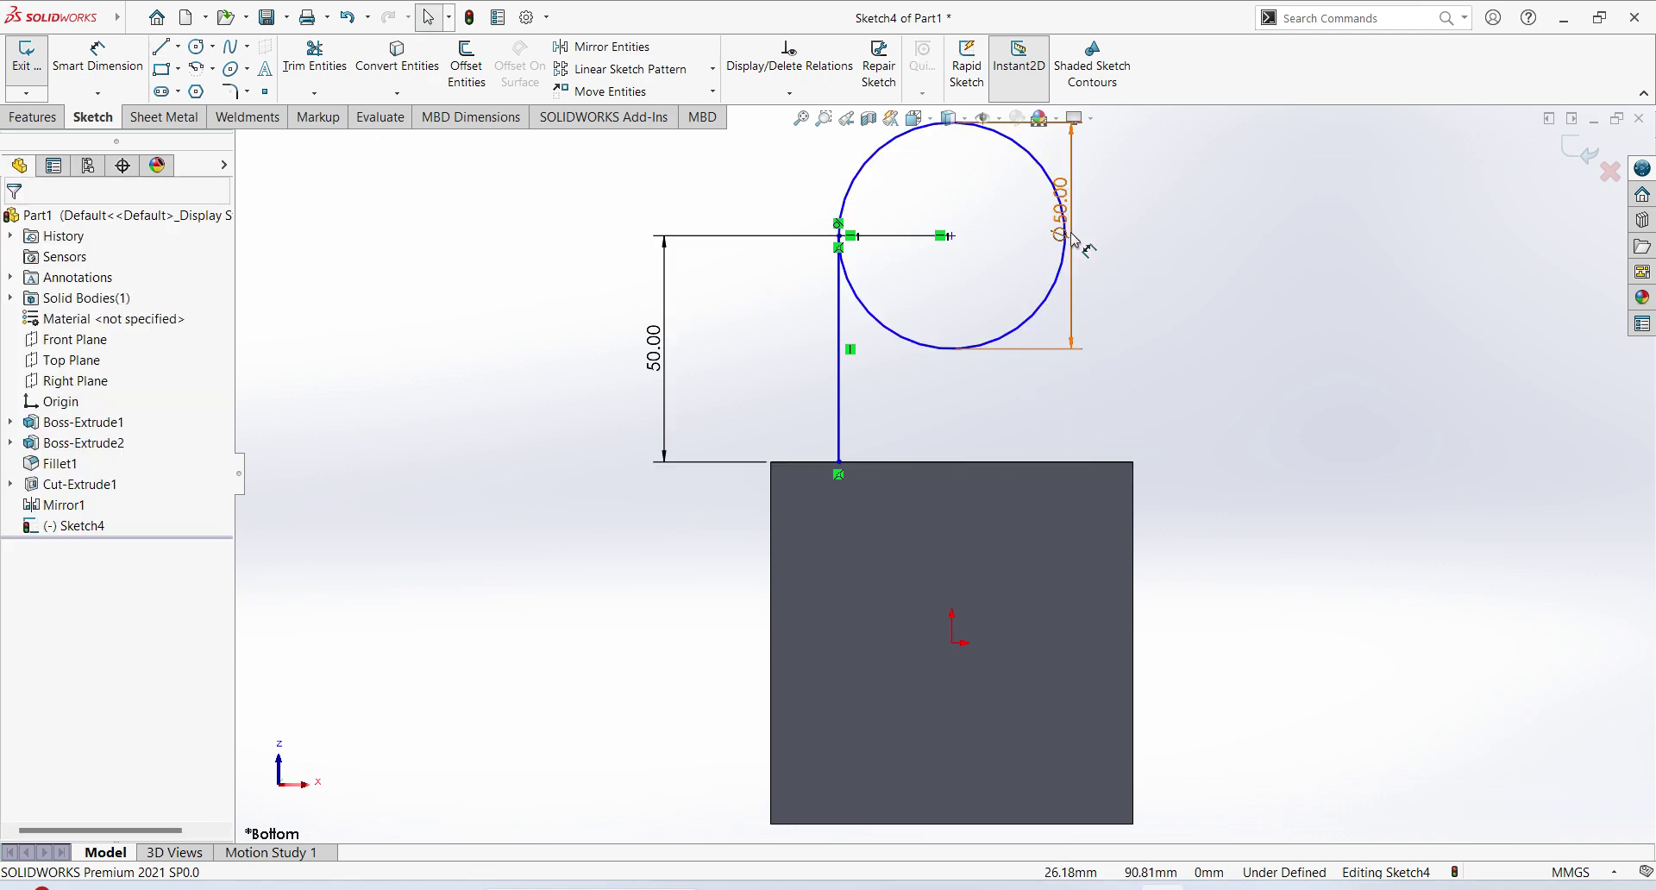
left_click_drag(1077, 241, 1146, 245)
left_click(160, 46)
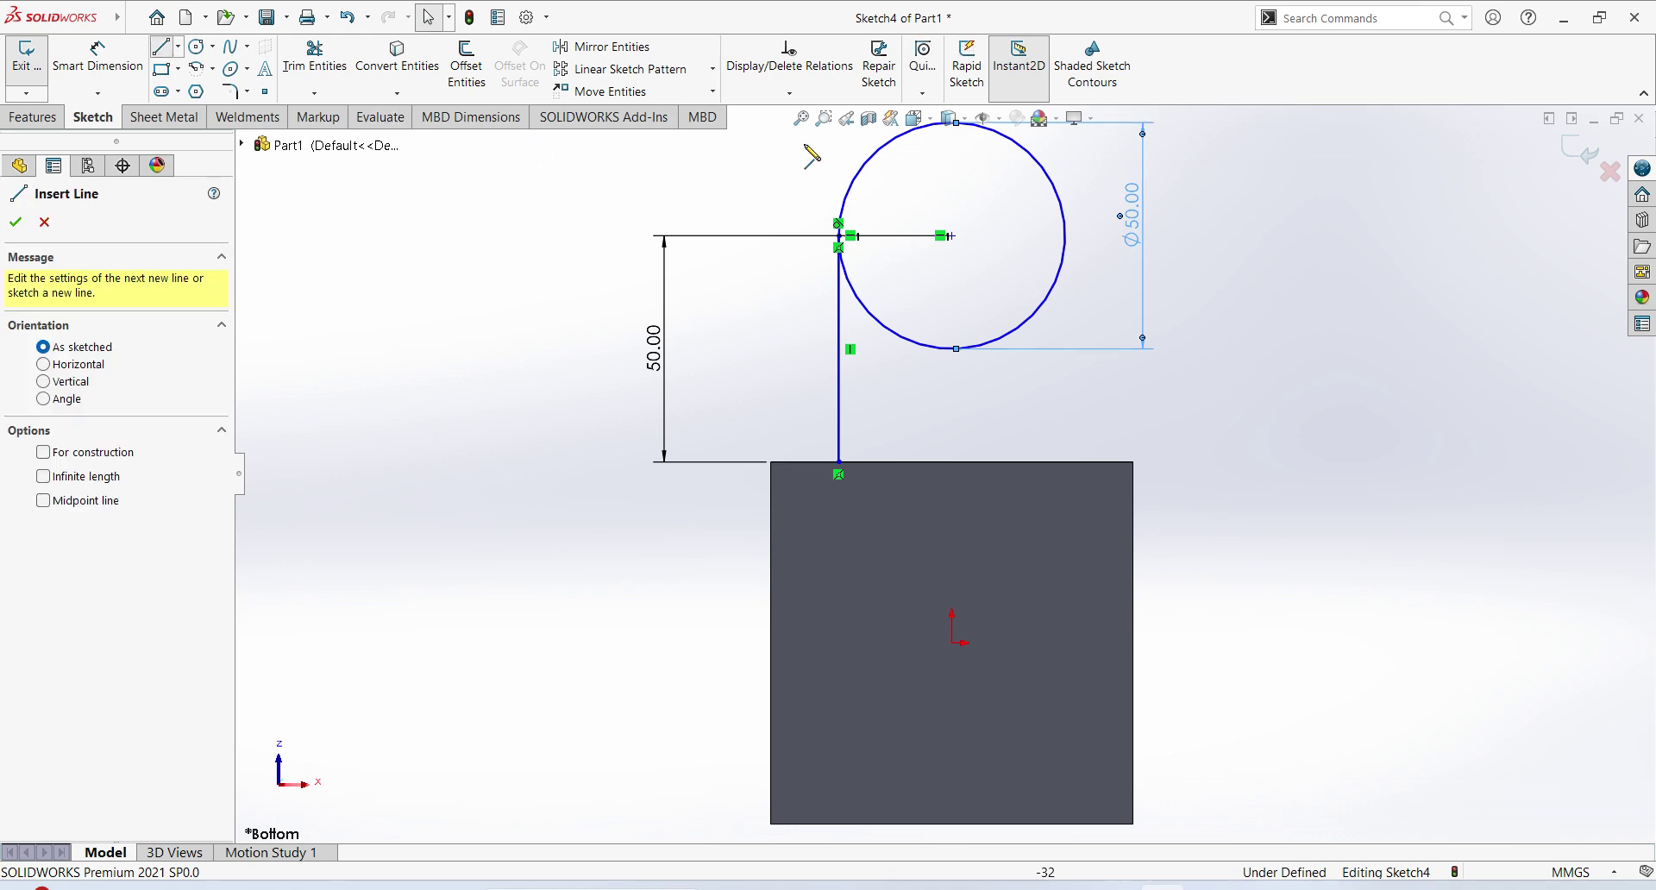
left_click(1064, 235)
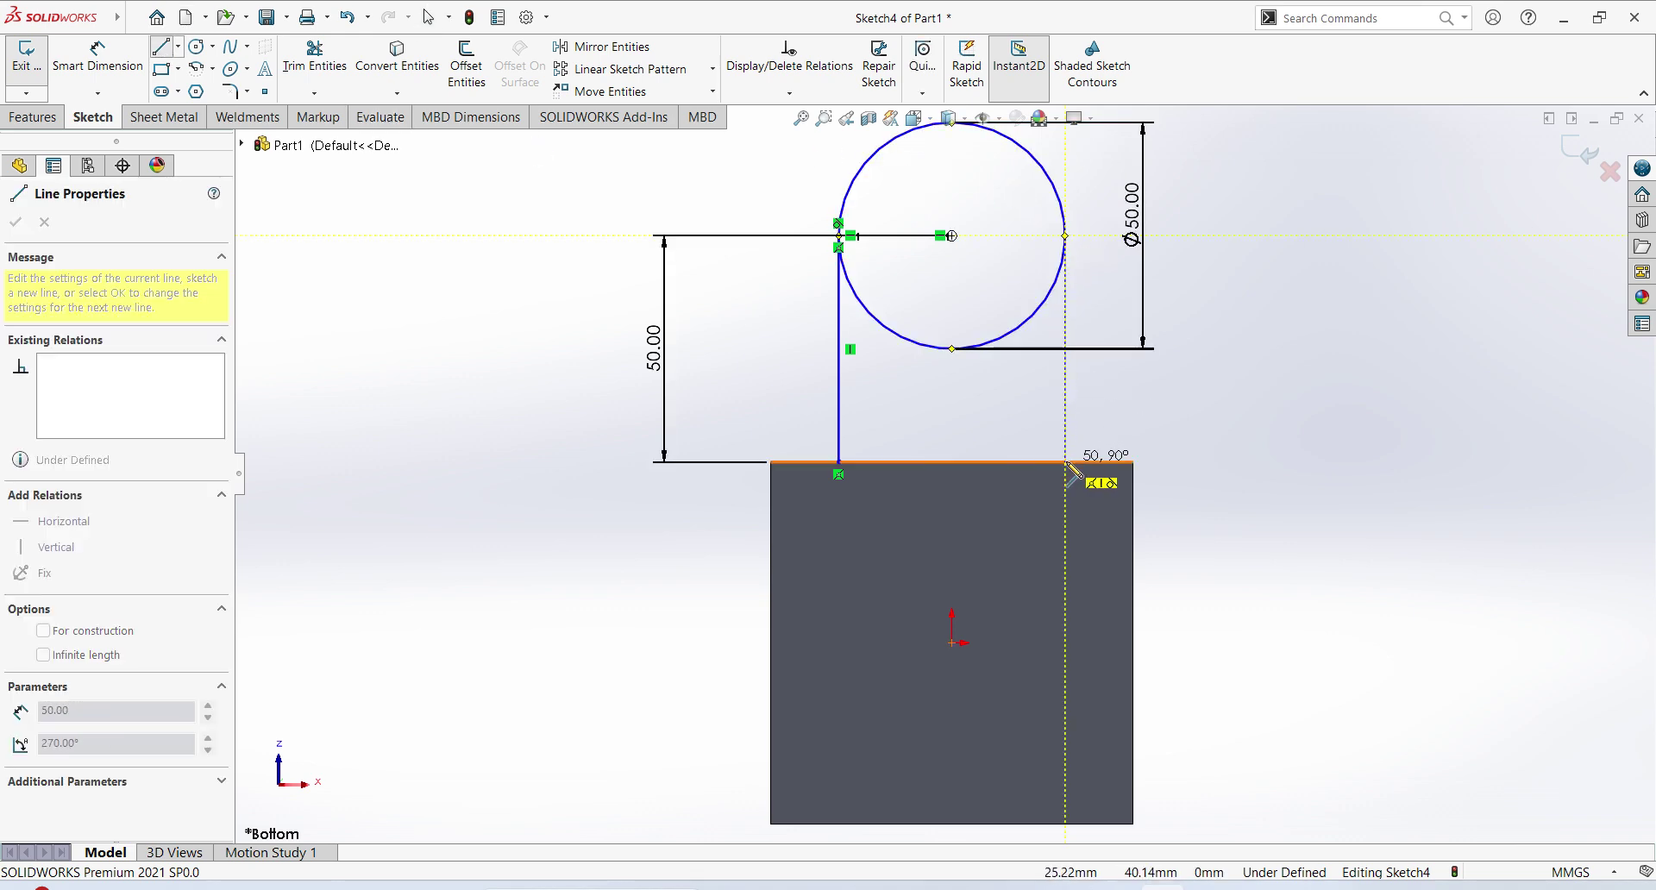
left_click(1065, 463)
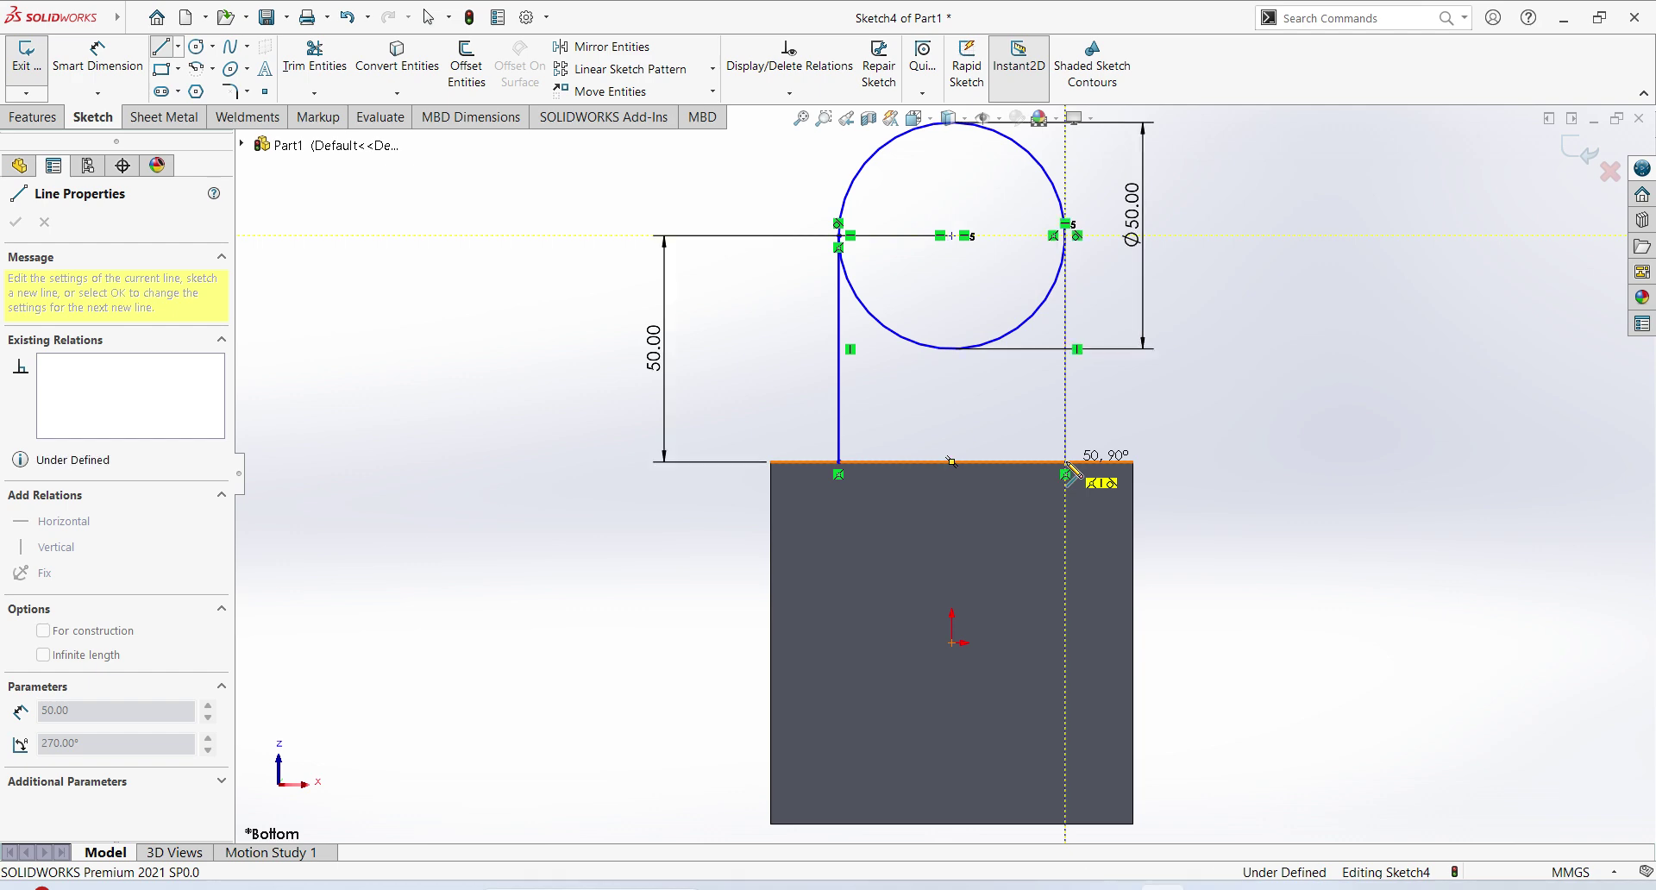
left_click(838, 463)
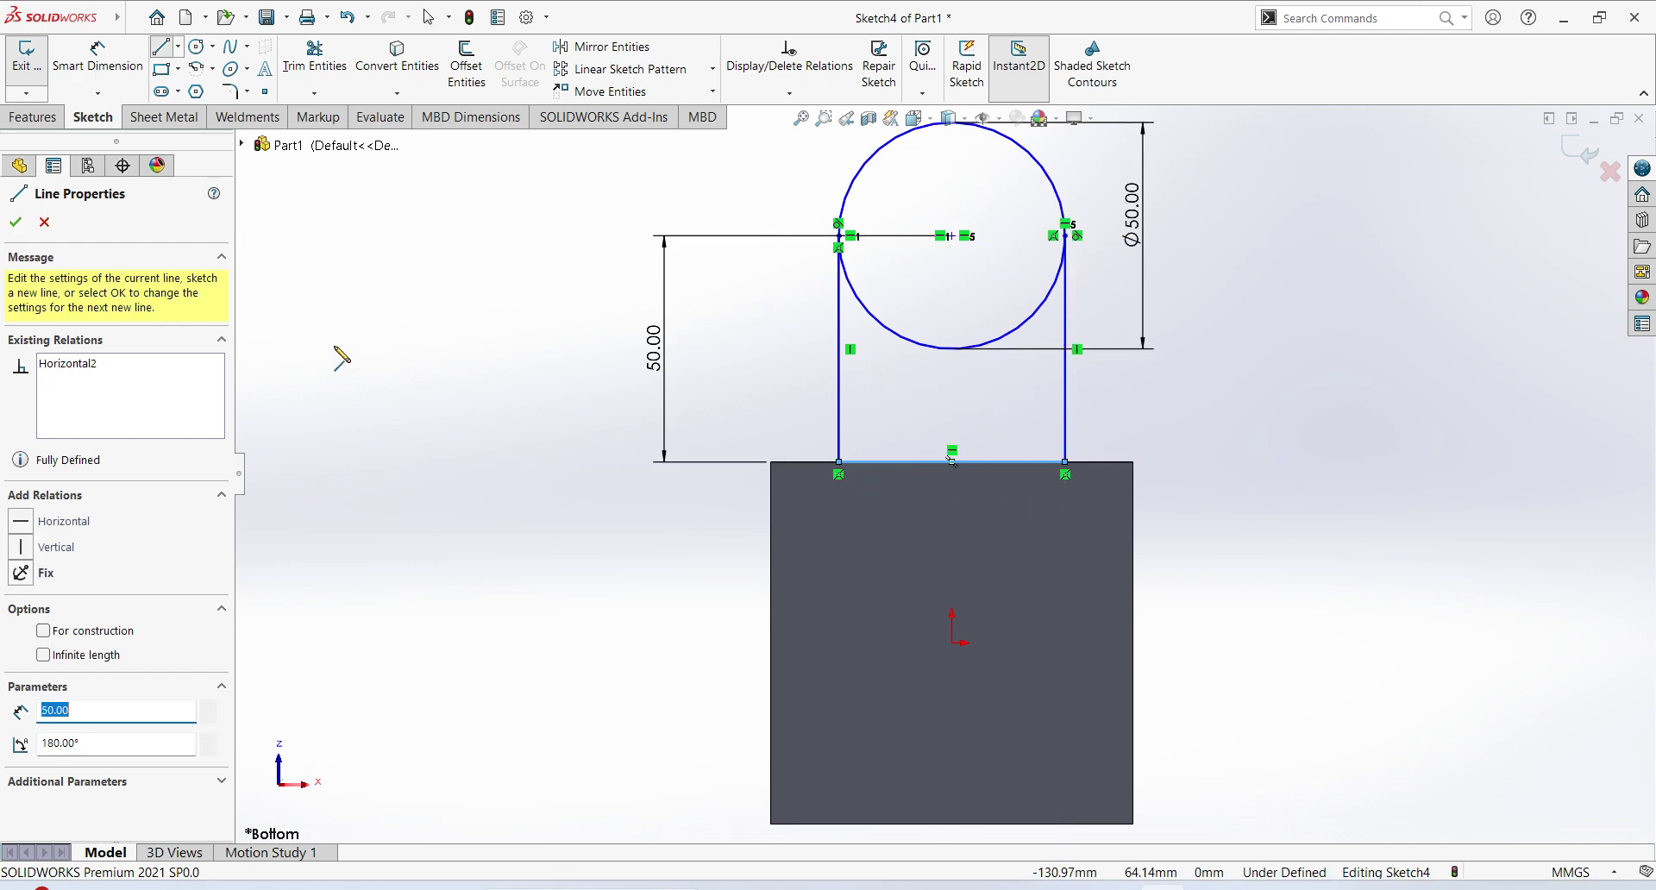
Trim away the circle's lower arc, leaving a semicircular lug top
left_click(315, 65)
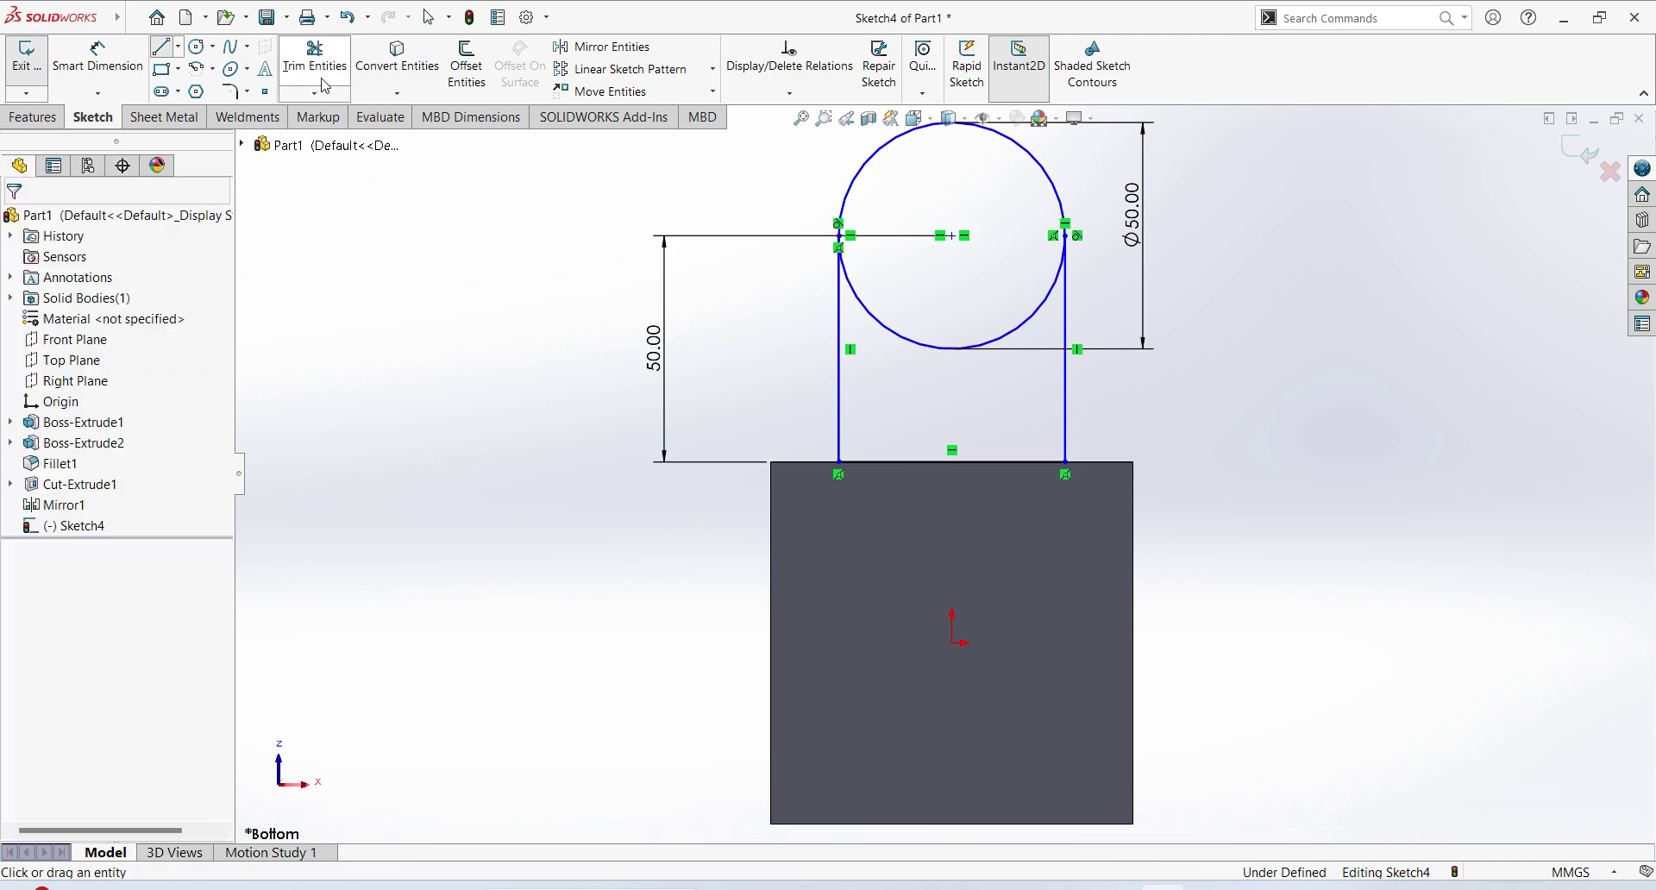
left_click(902, 336)
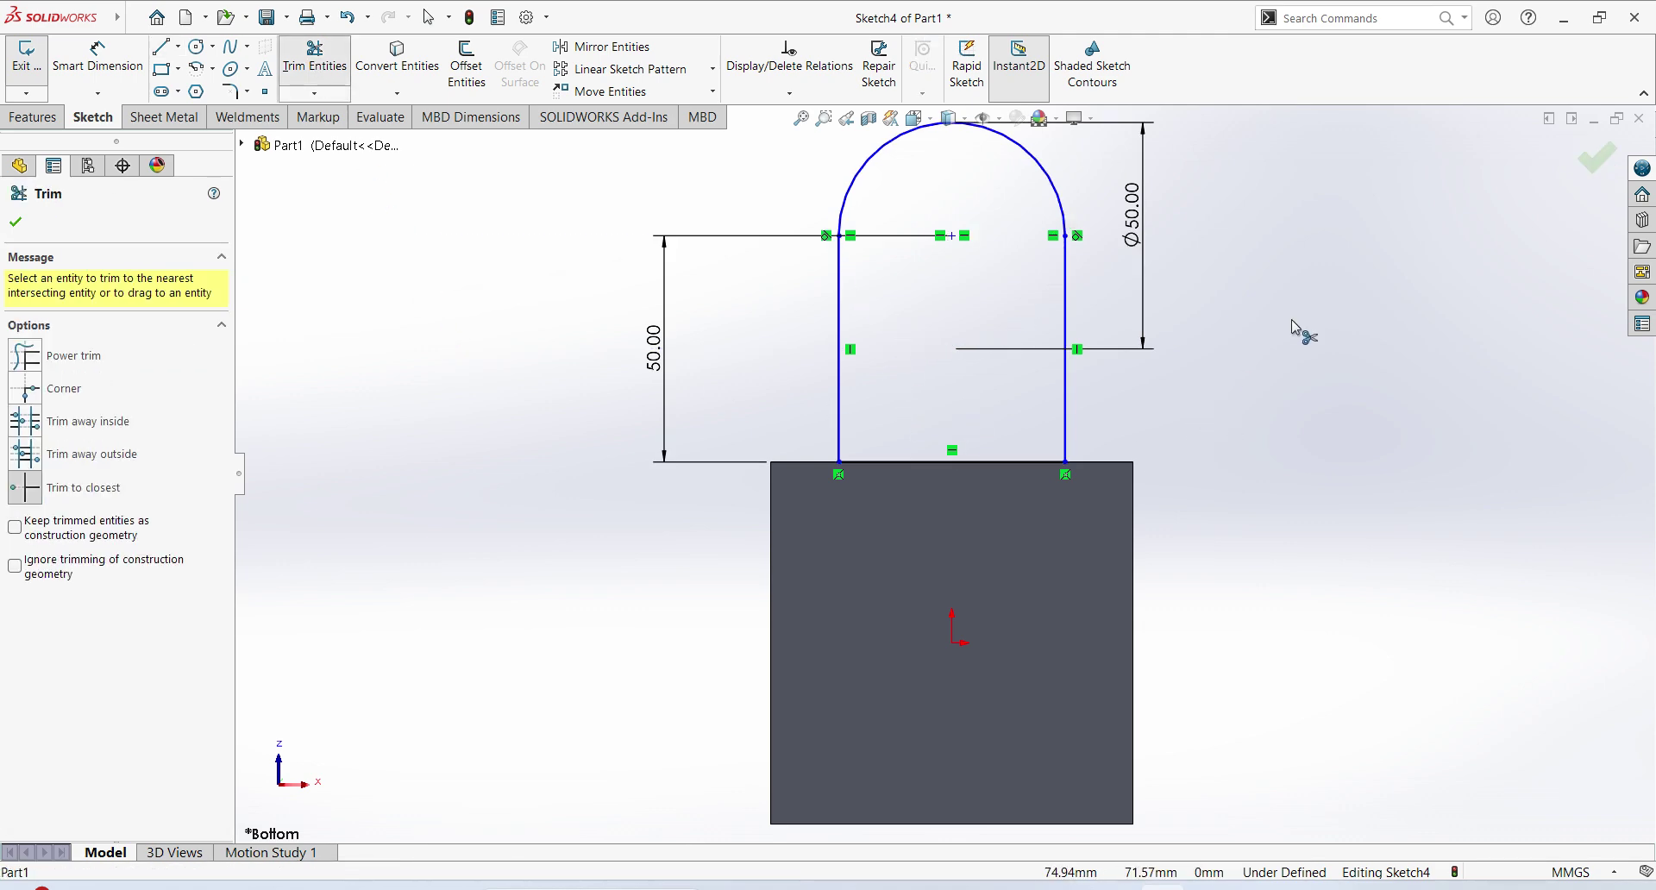
key("z")
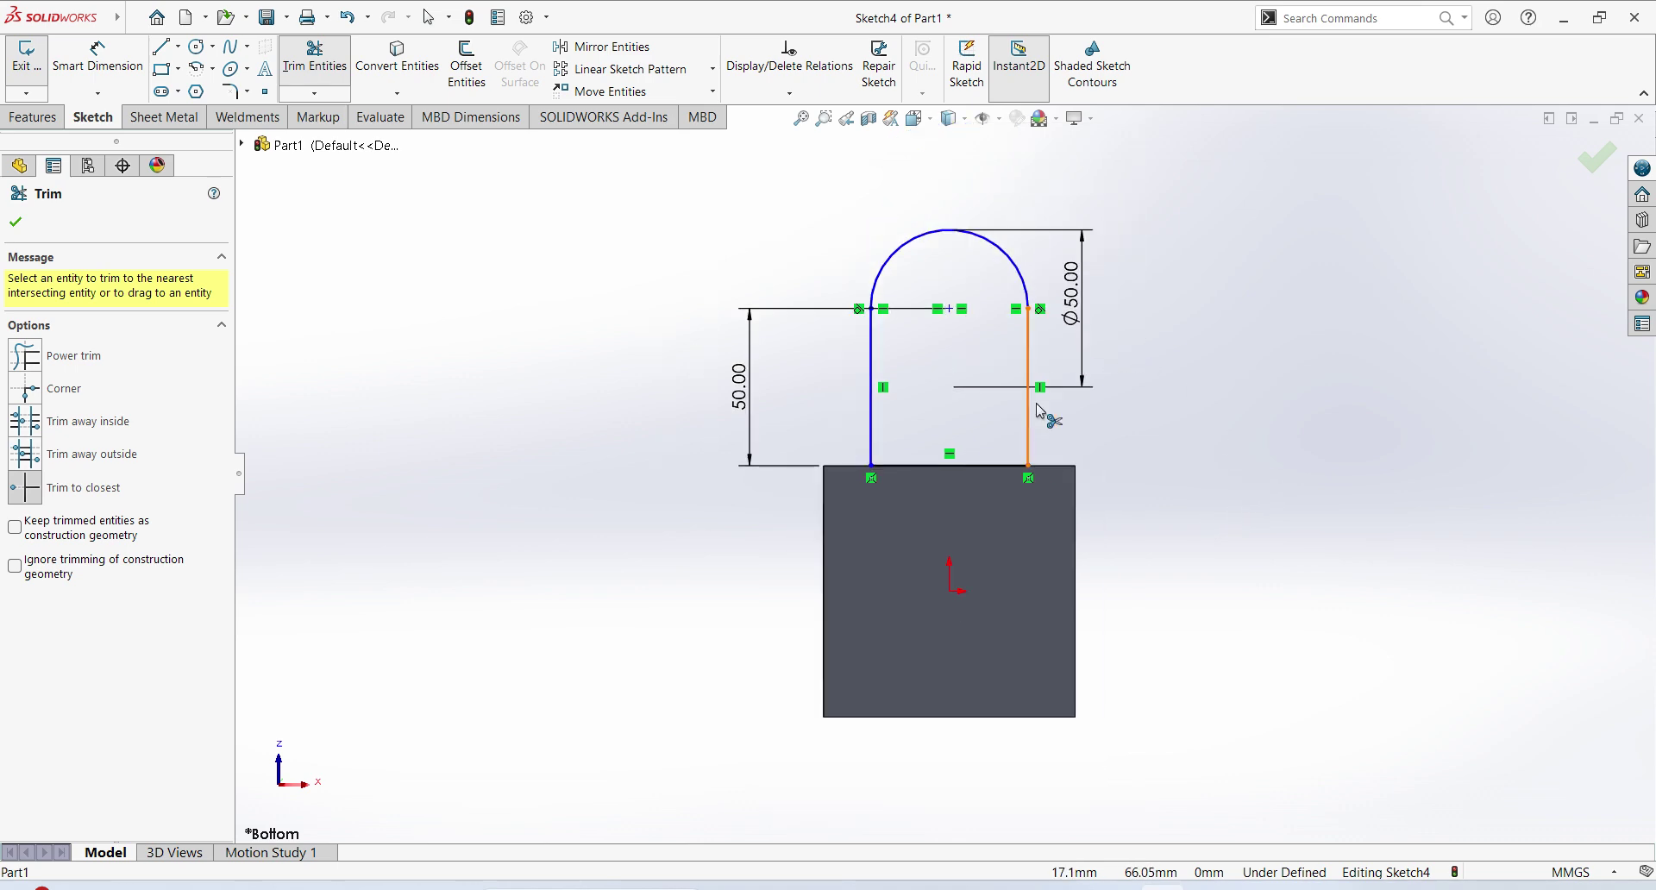
key("Escape")
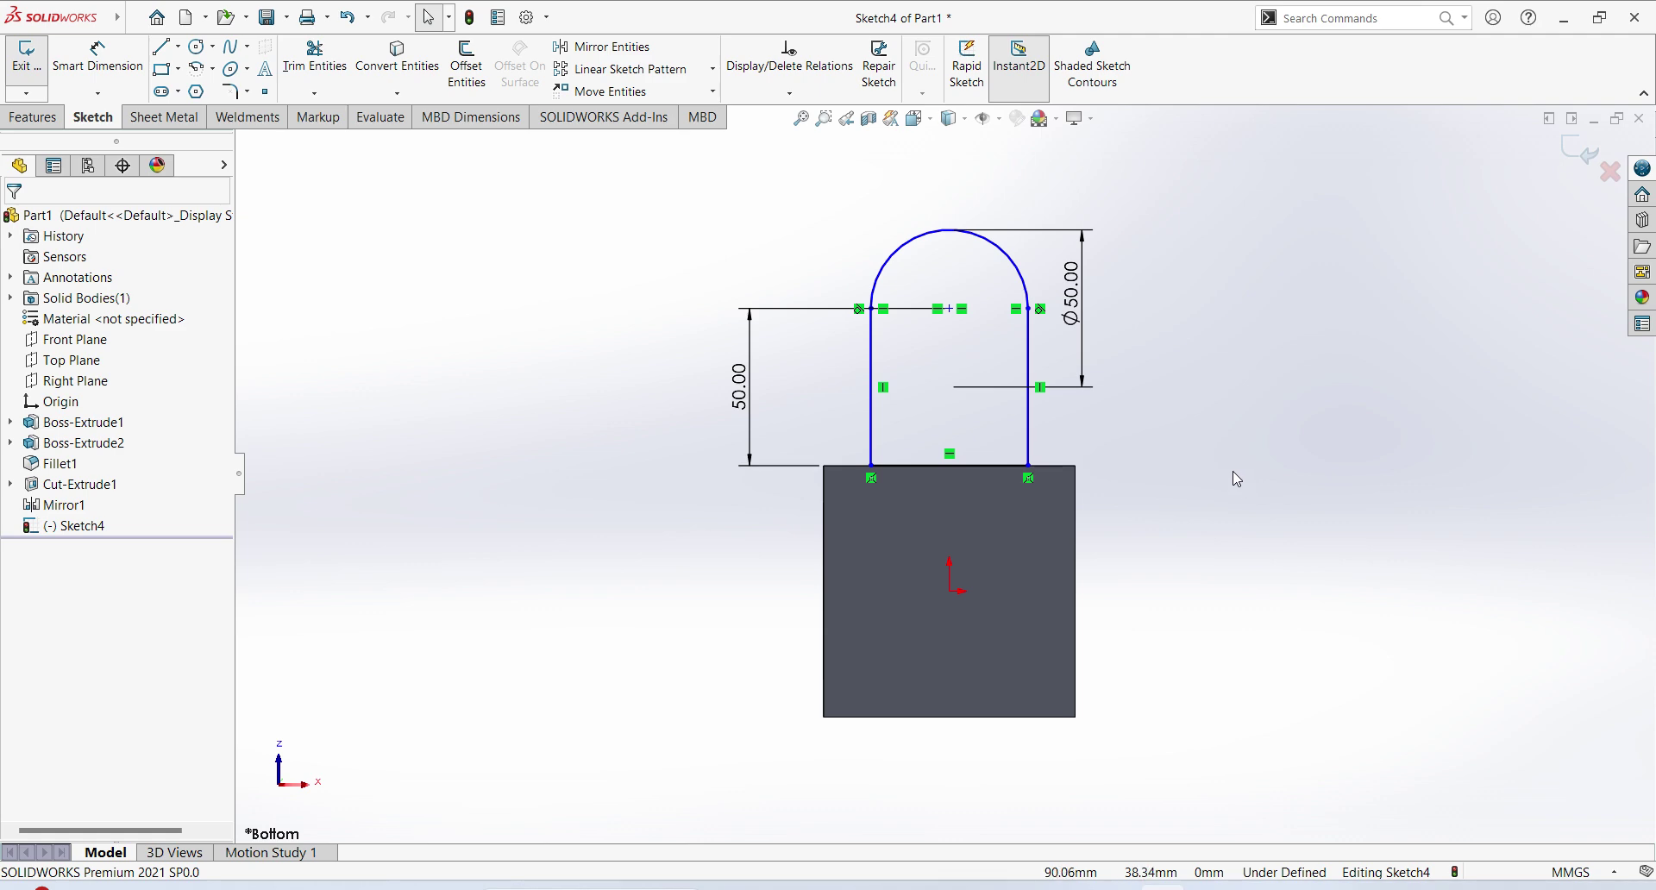
Make the arc tangent to the right vertical line
left_click(880, 369)
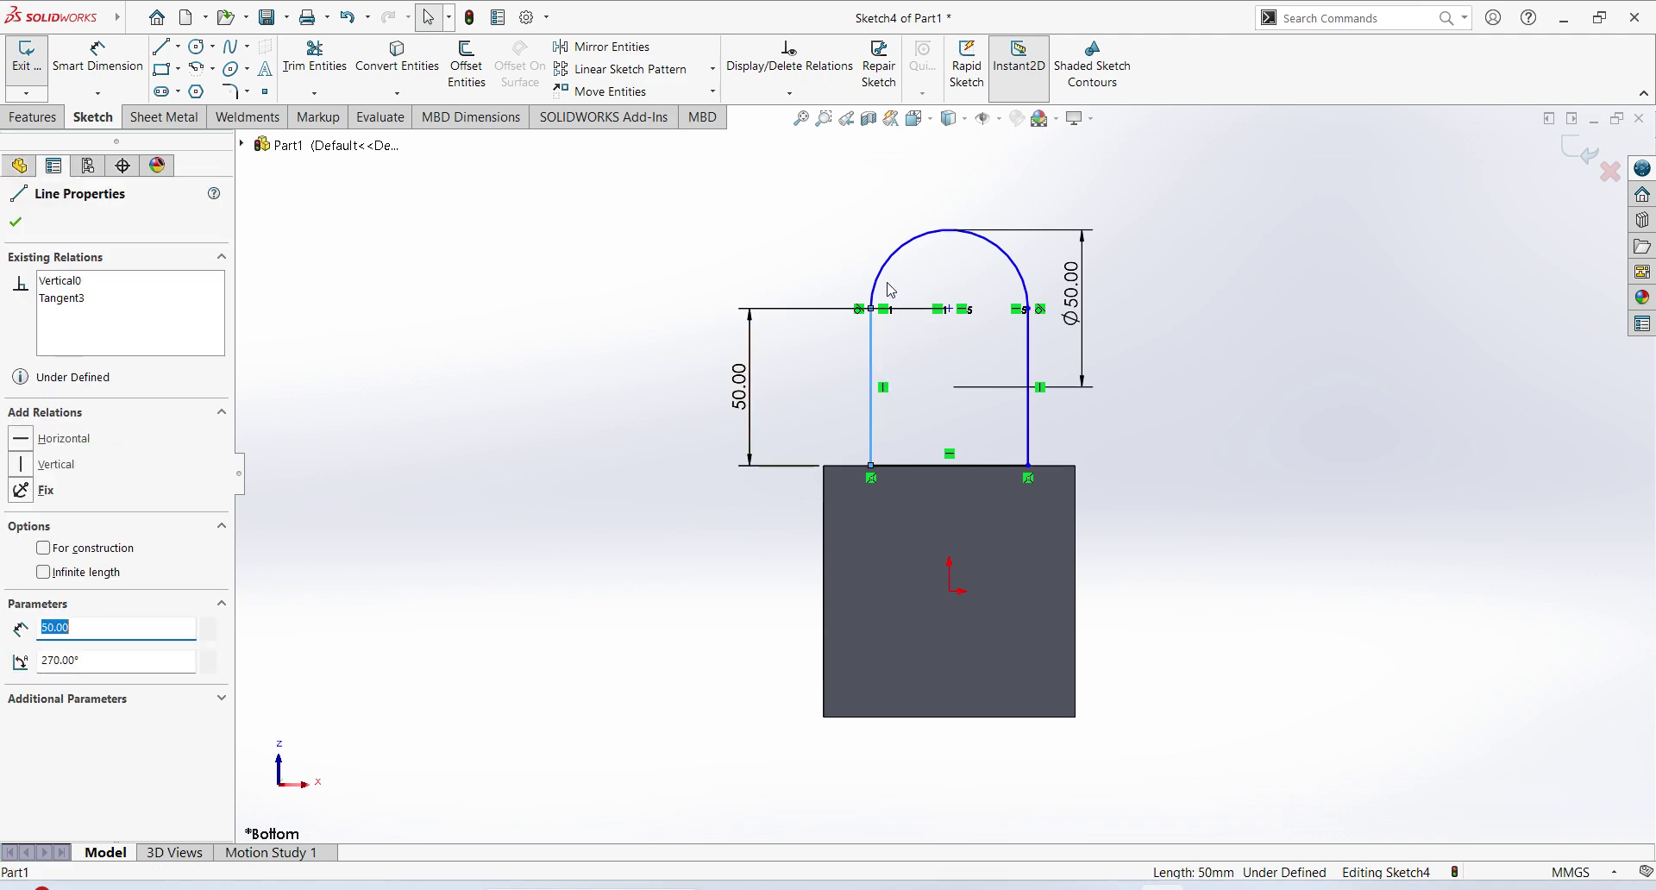
left_click(876, 284, "ctrl")
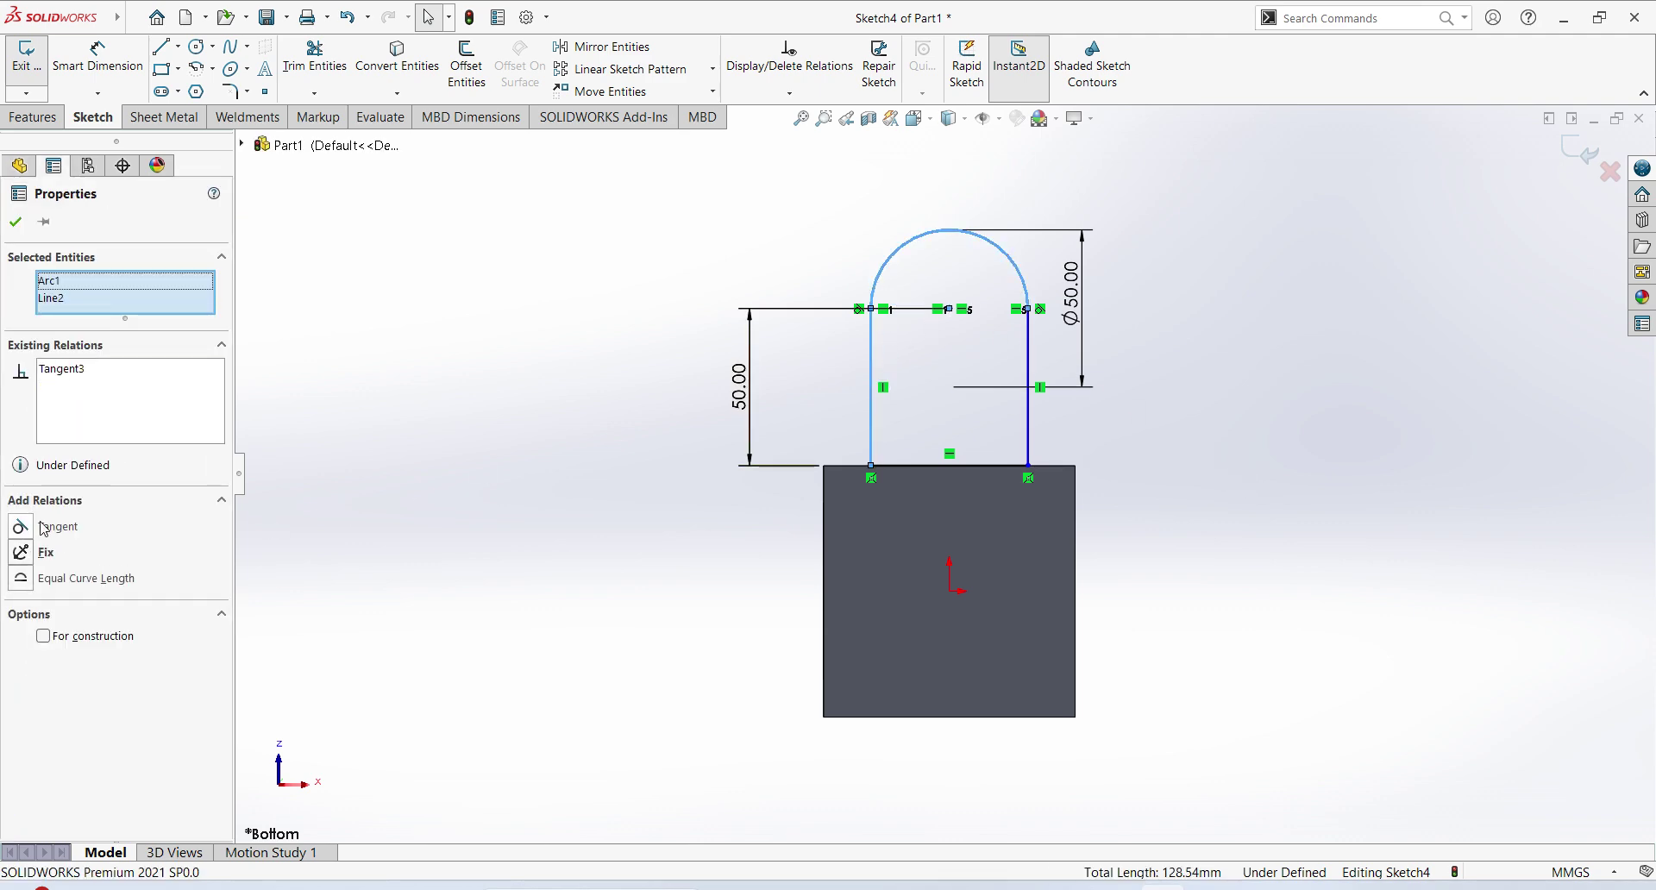
left_click(1031, 431)
left_click(871, 405, "ctrl")
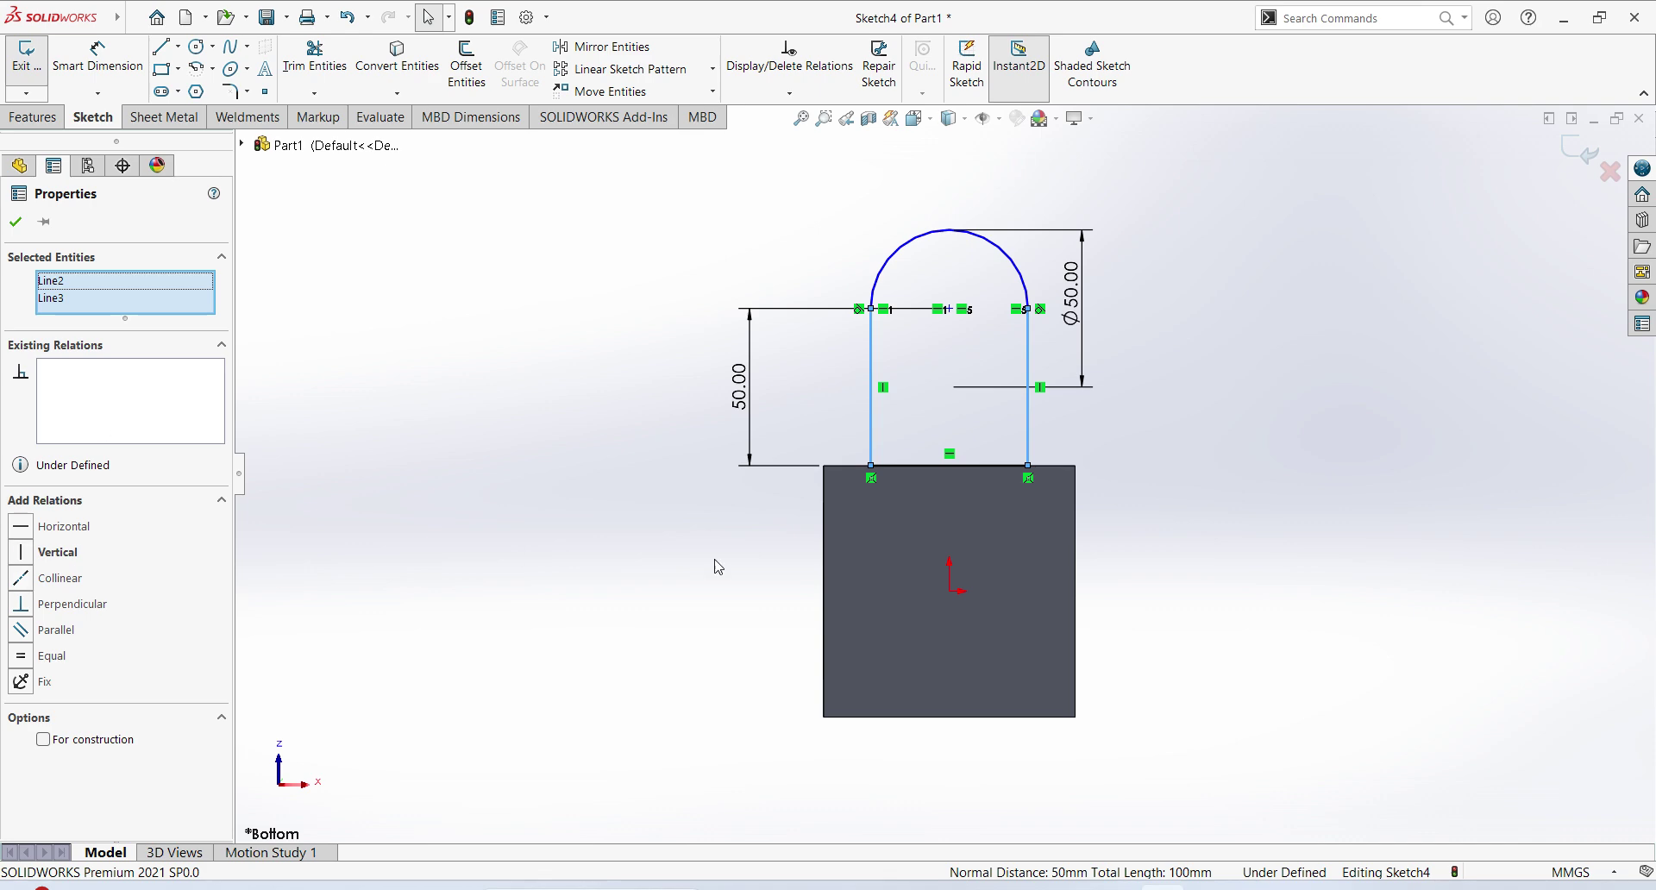
left_click(1093, 537)
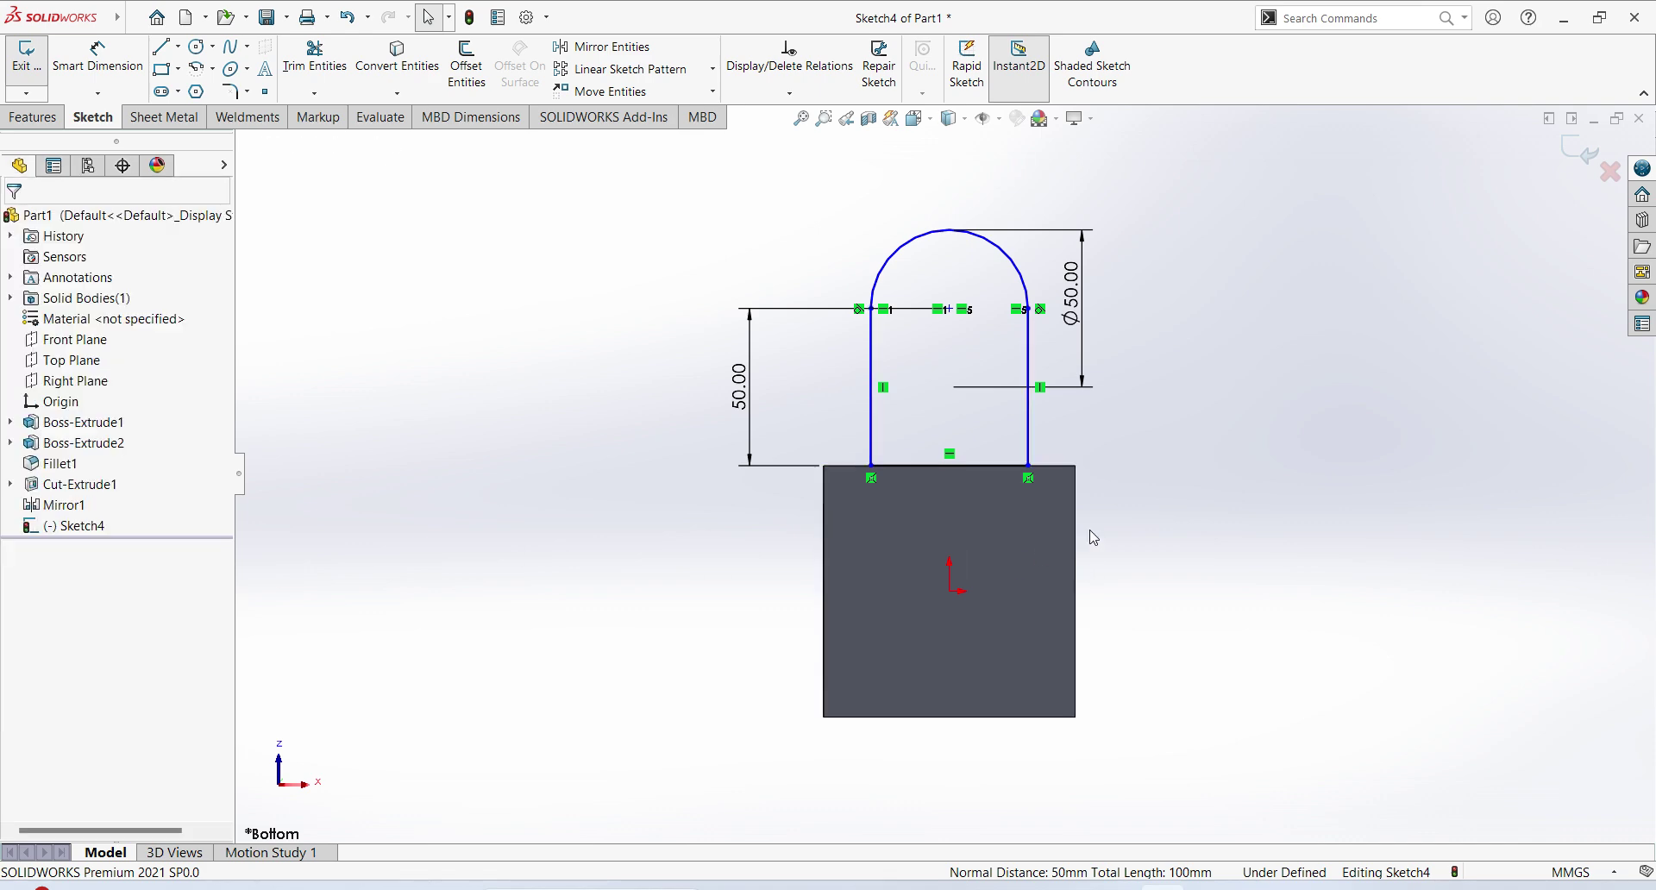
left_click(1026, 438)
left_click(1022, 281, "ctrl")
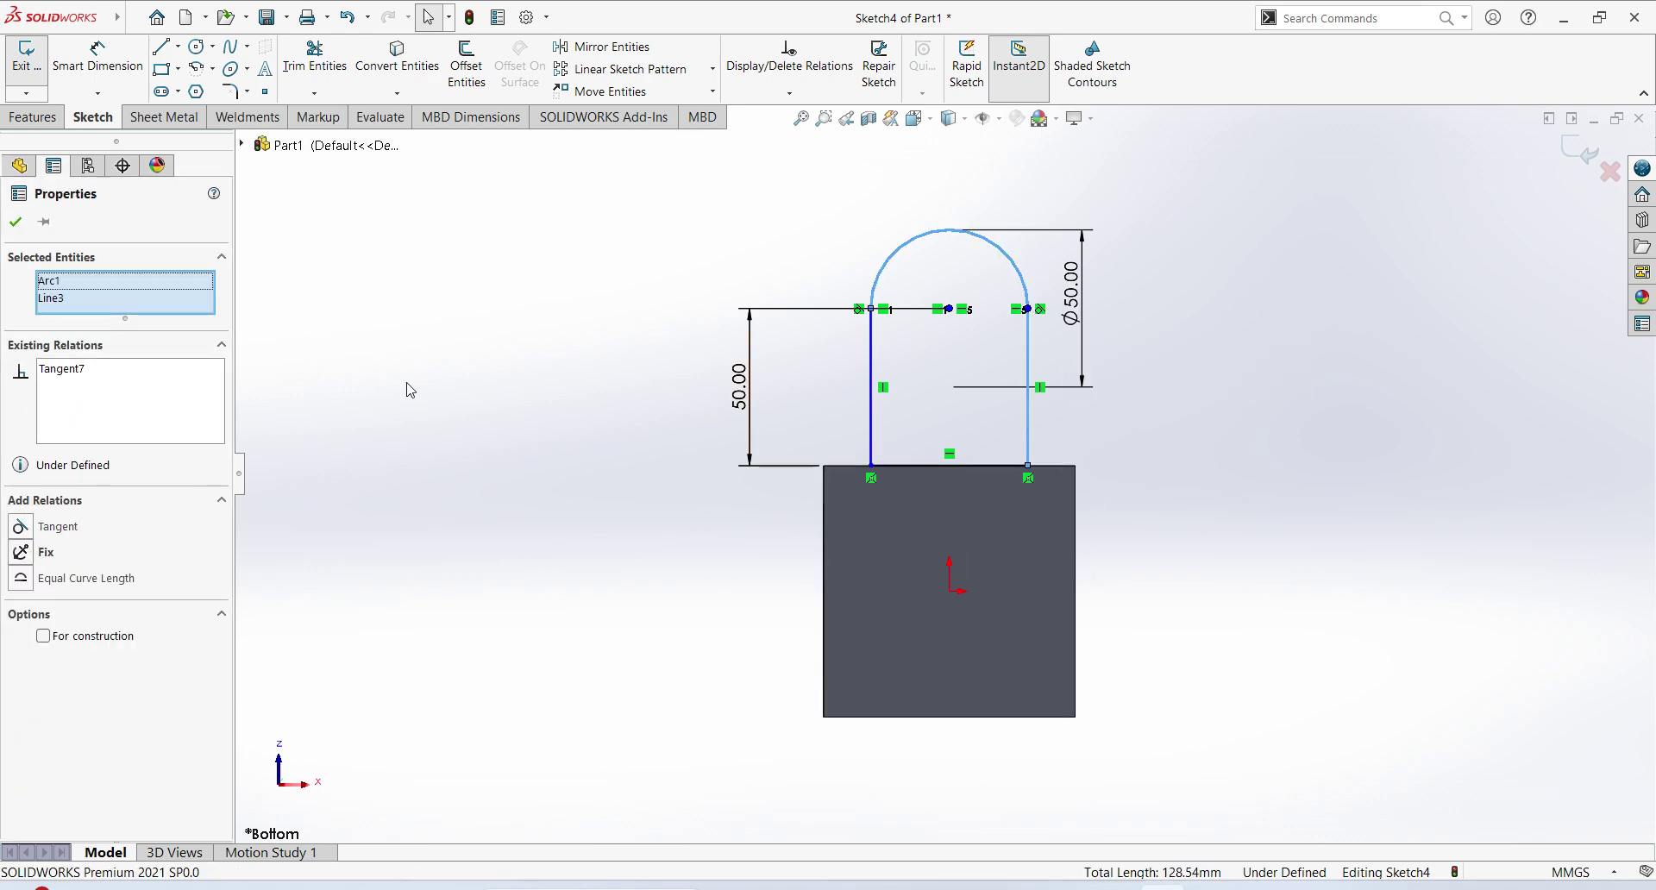
left_click(24, 528)
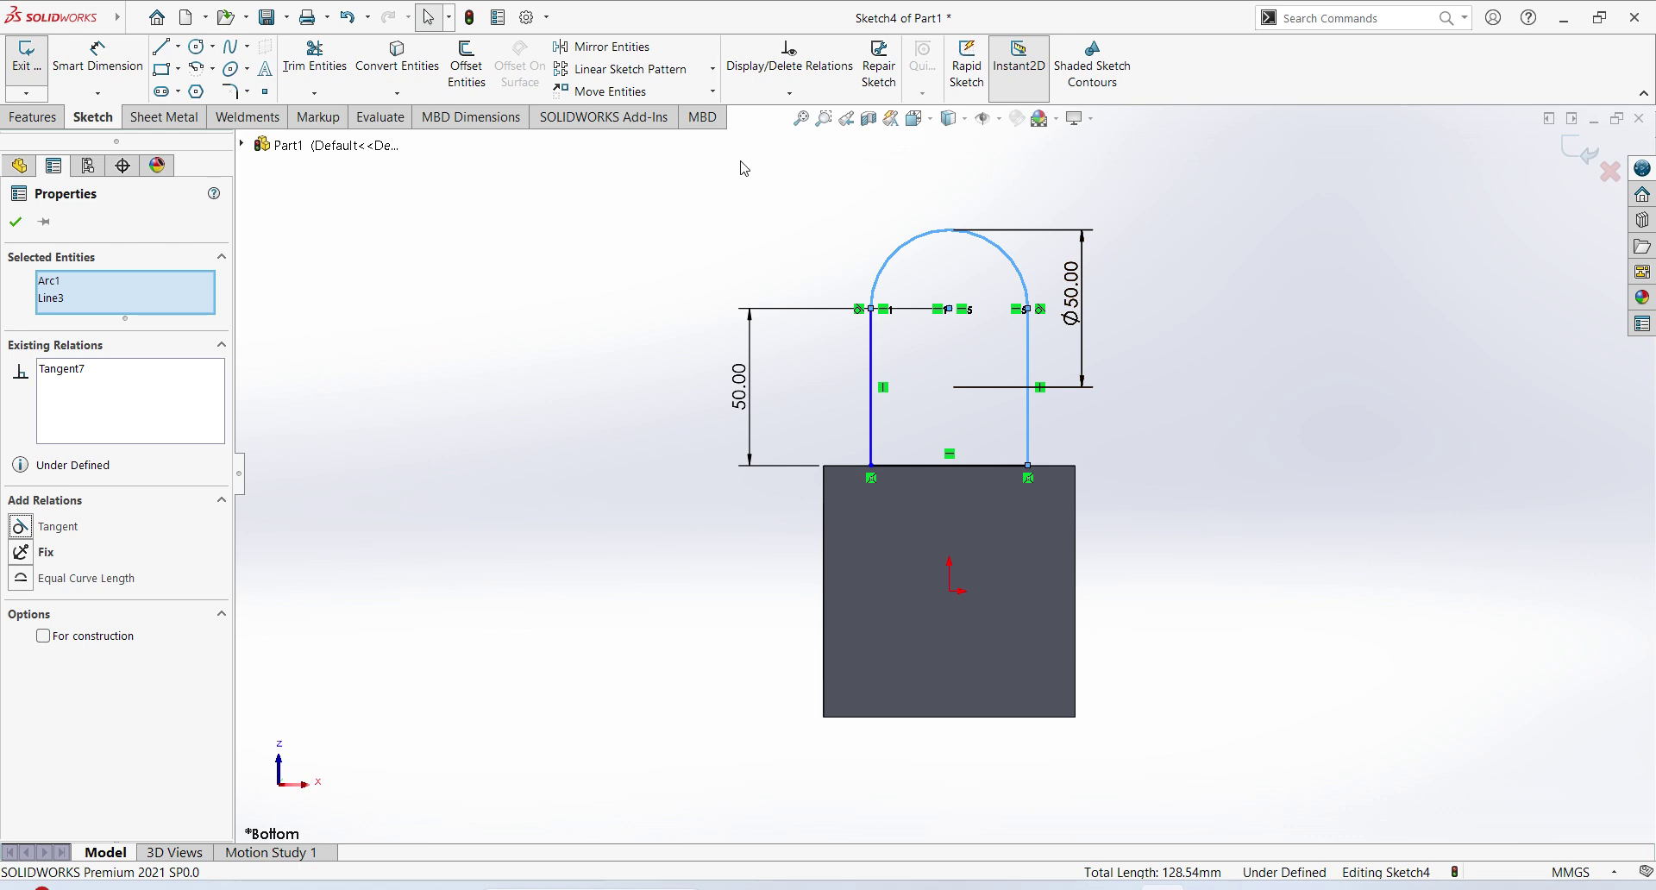
scroll(1007, 213, "down", 1)
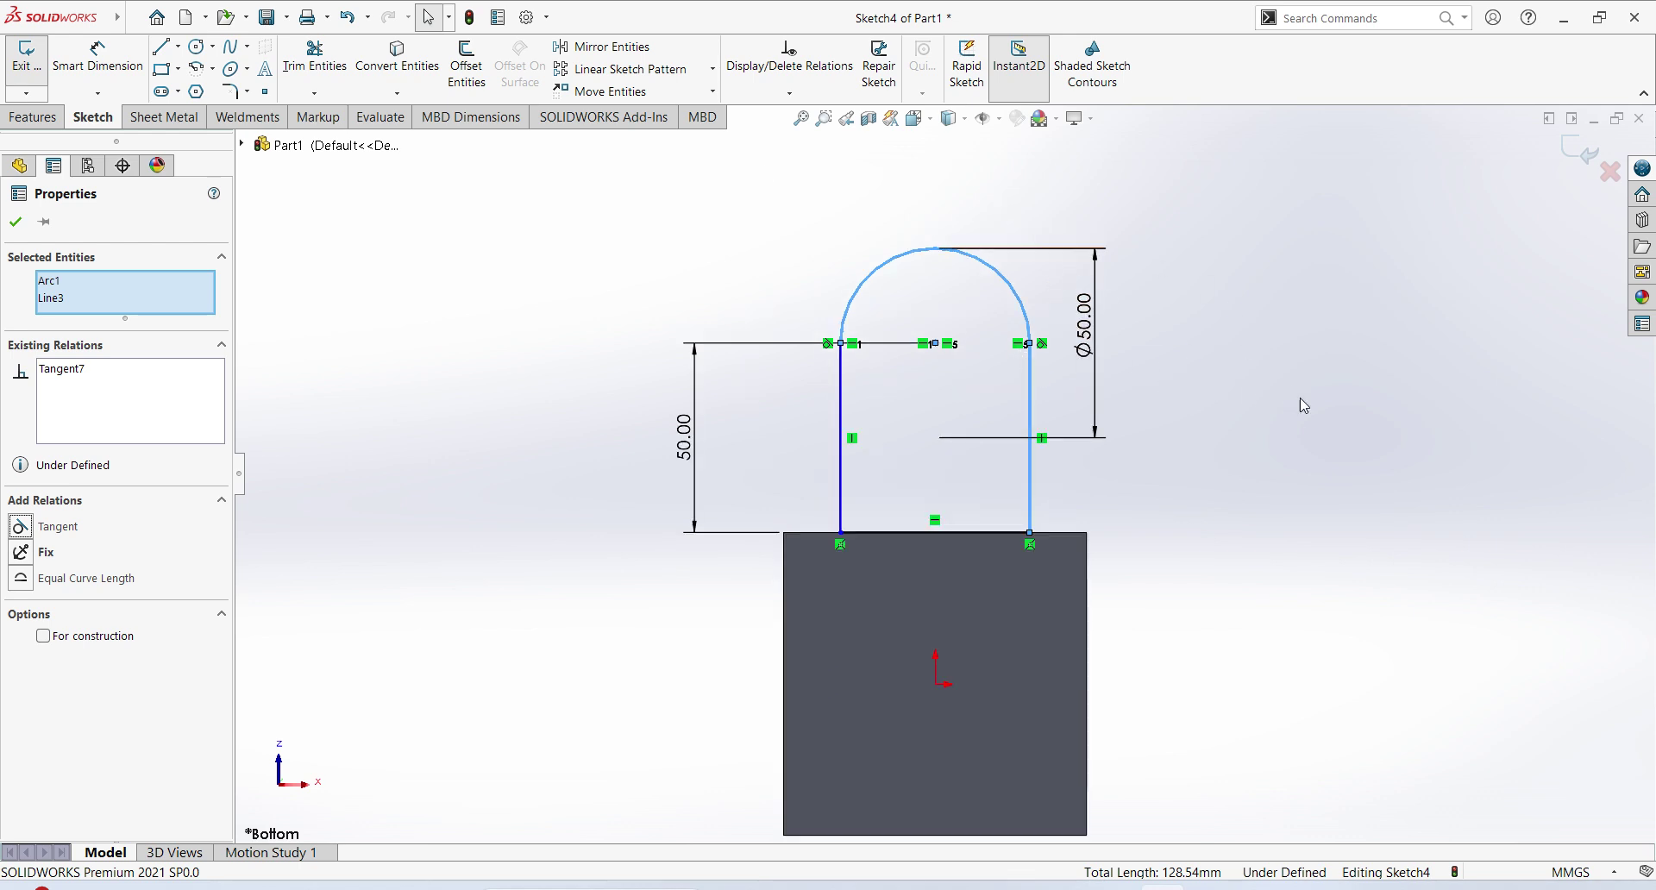
Try an R25 radius and a centre-to-origin dimension, then cancel both
left_click(72, 65)
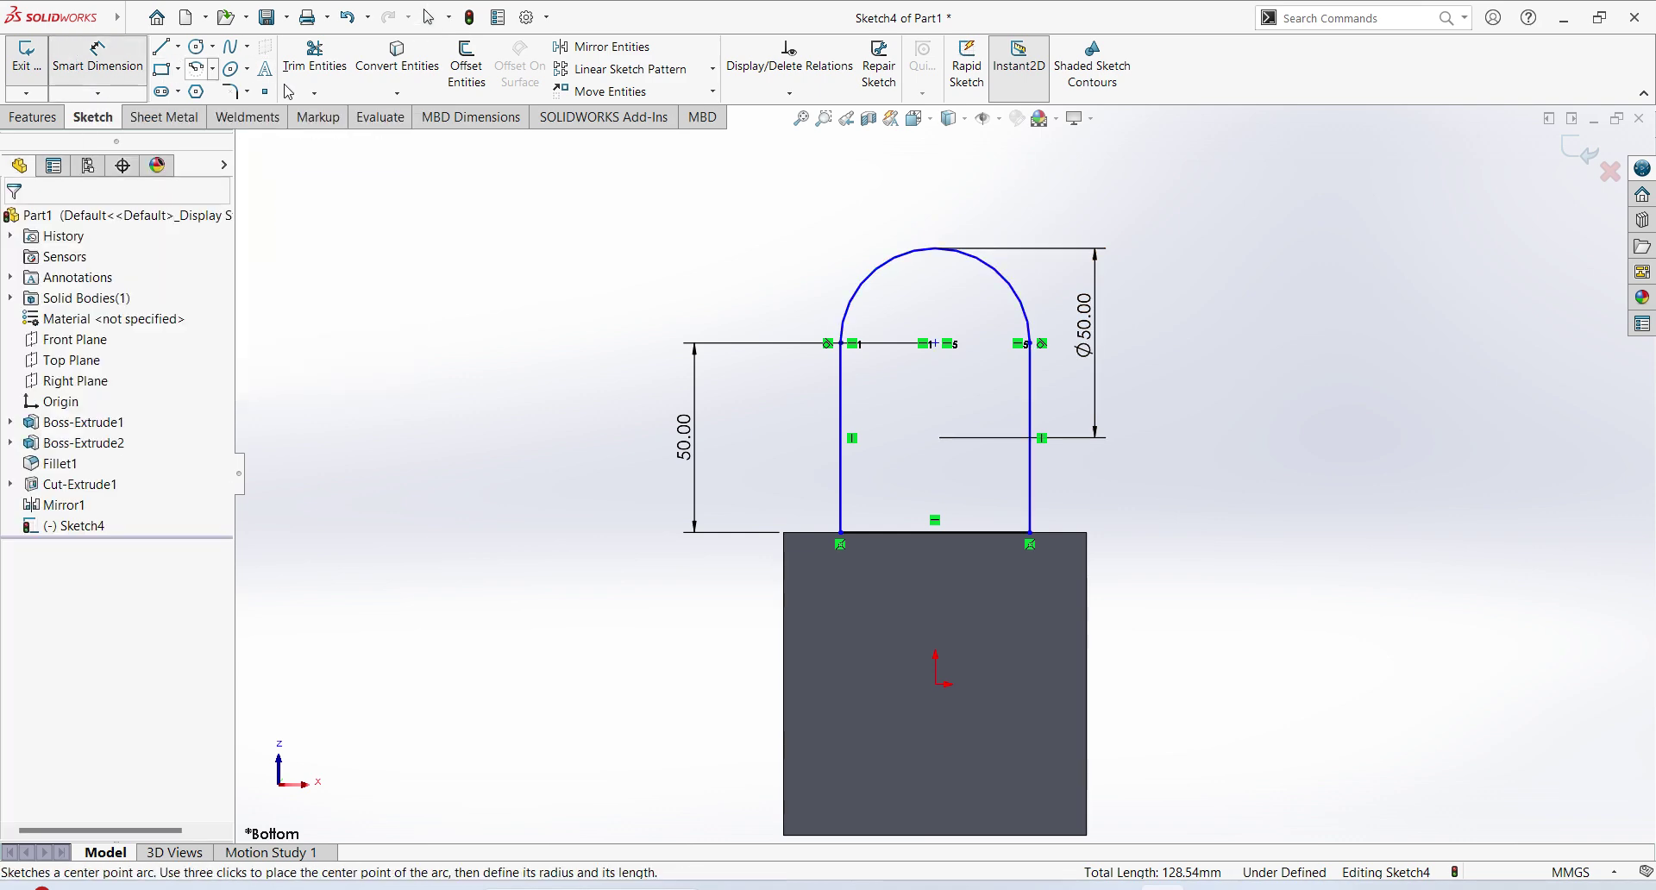
left_click(873, 275)
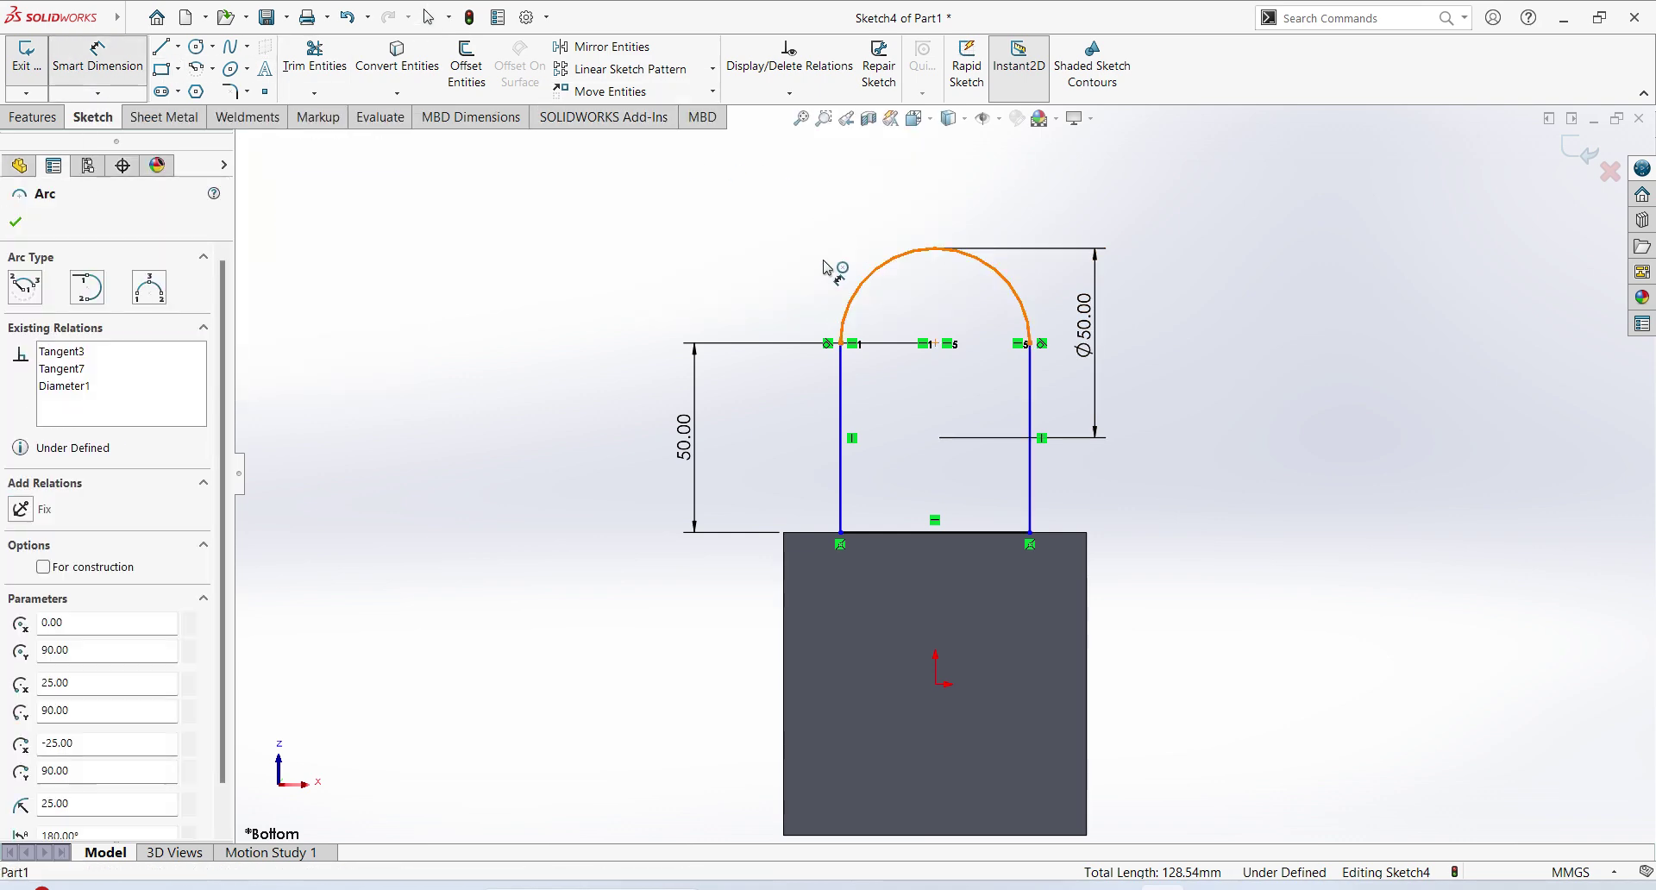
left_click(783, 252)
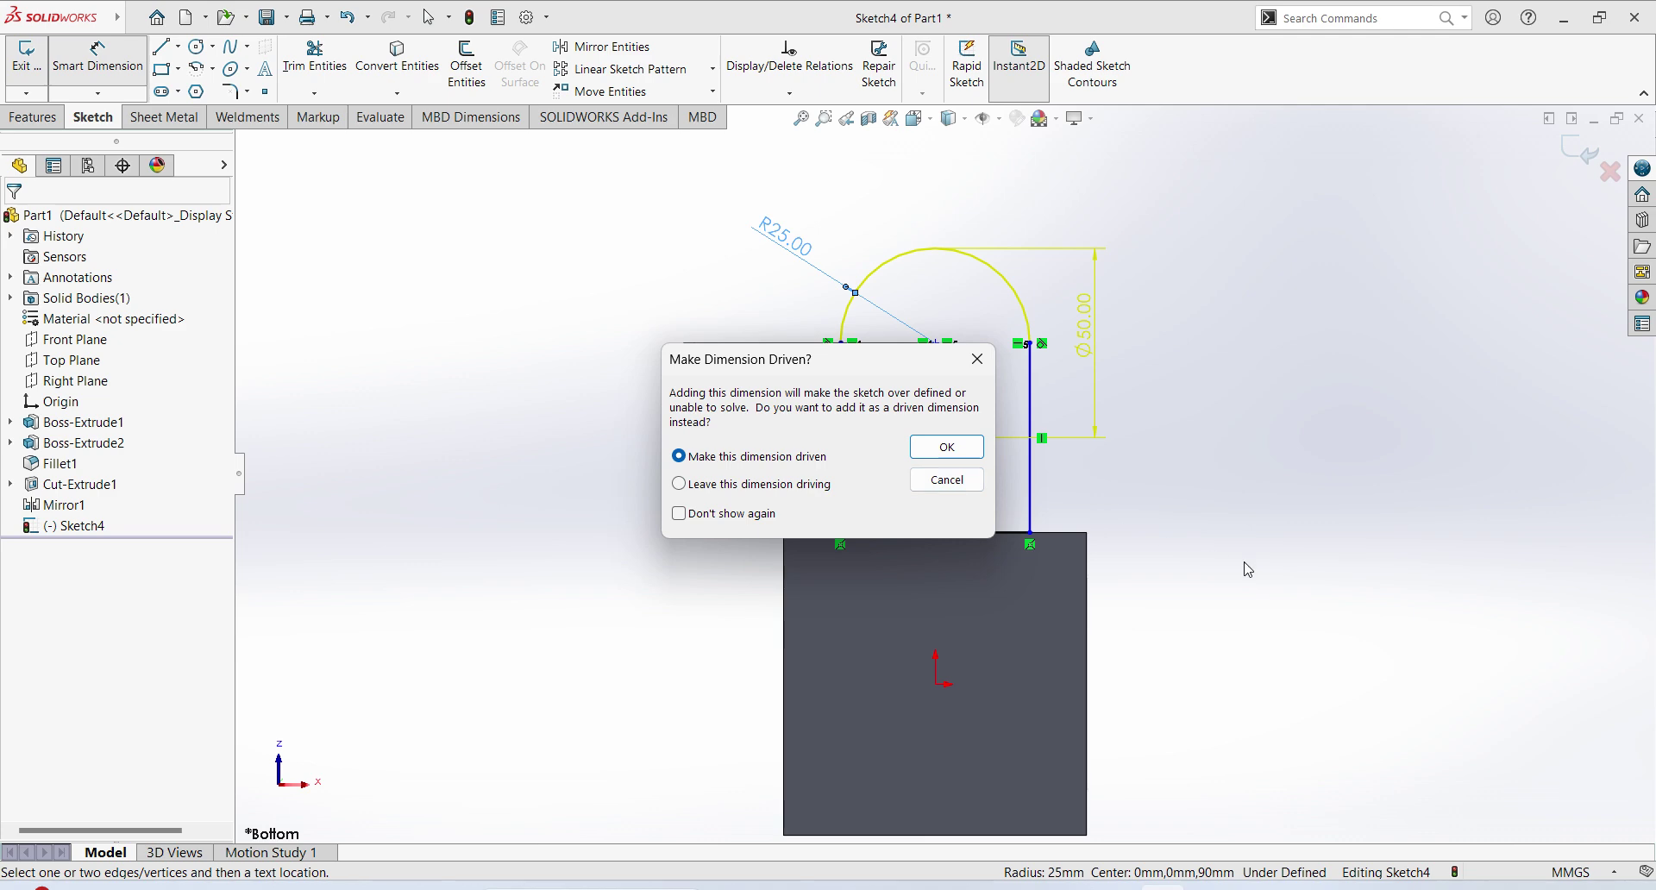
key("Escape")
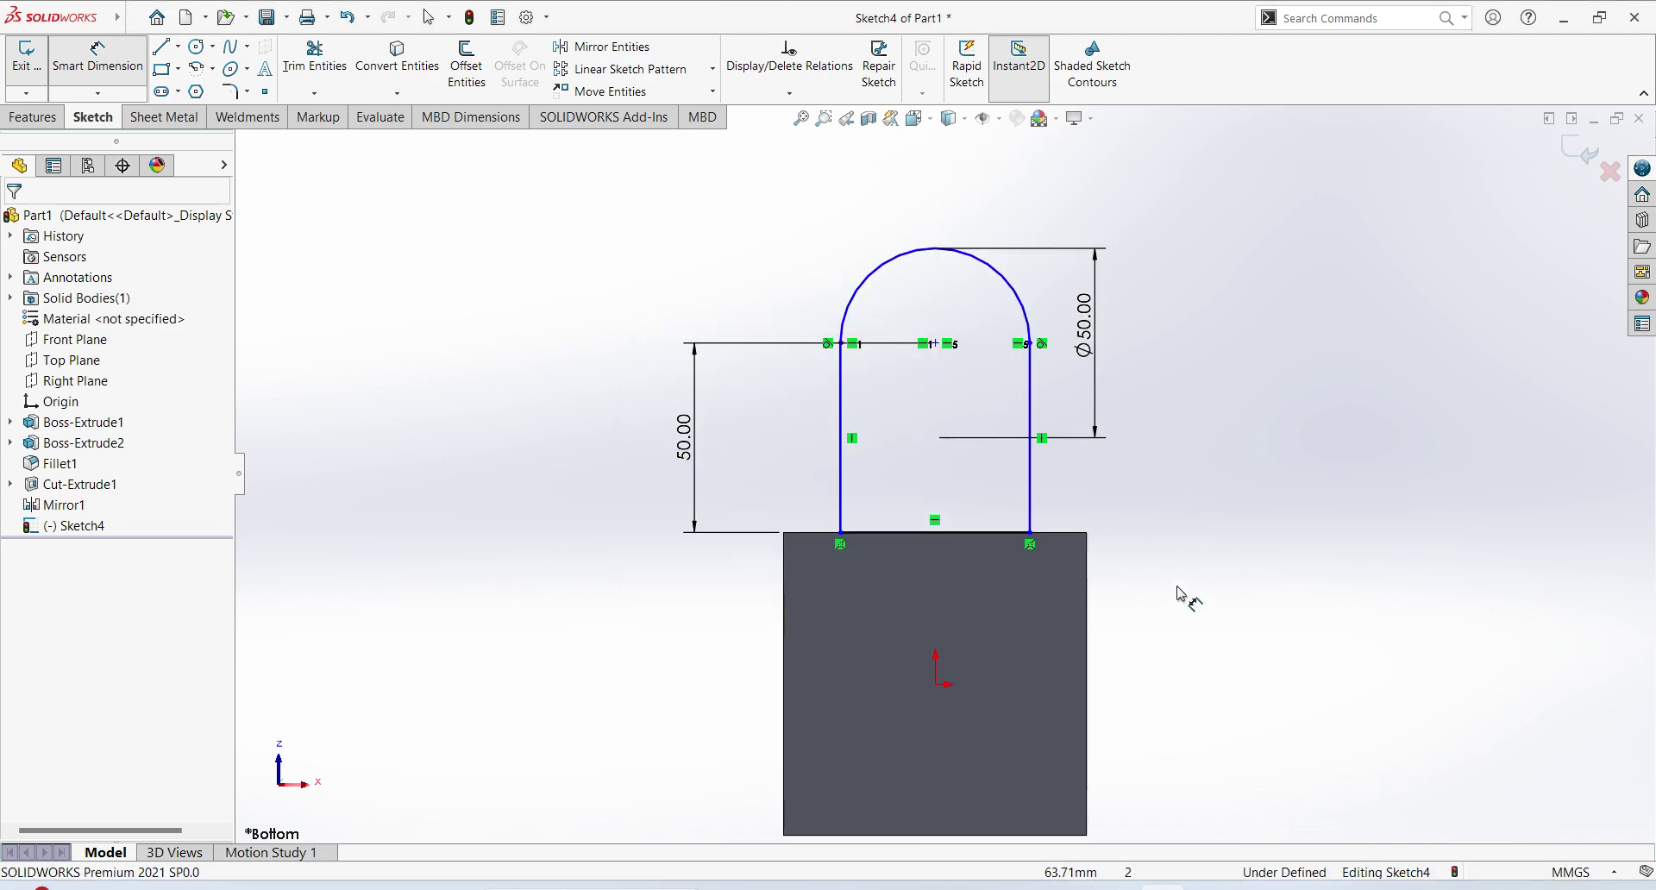
left_click(935, 345)
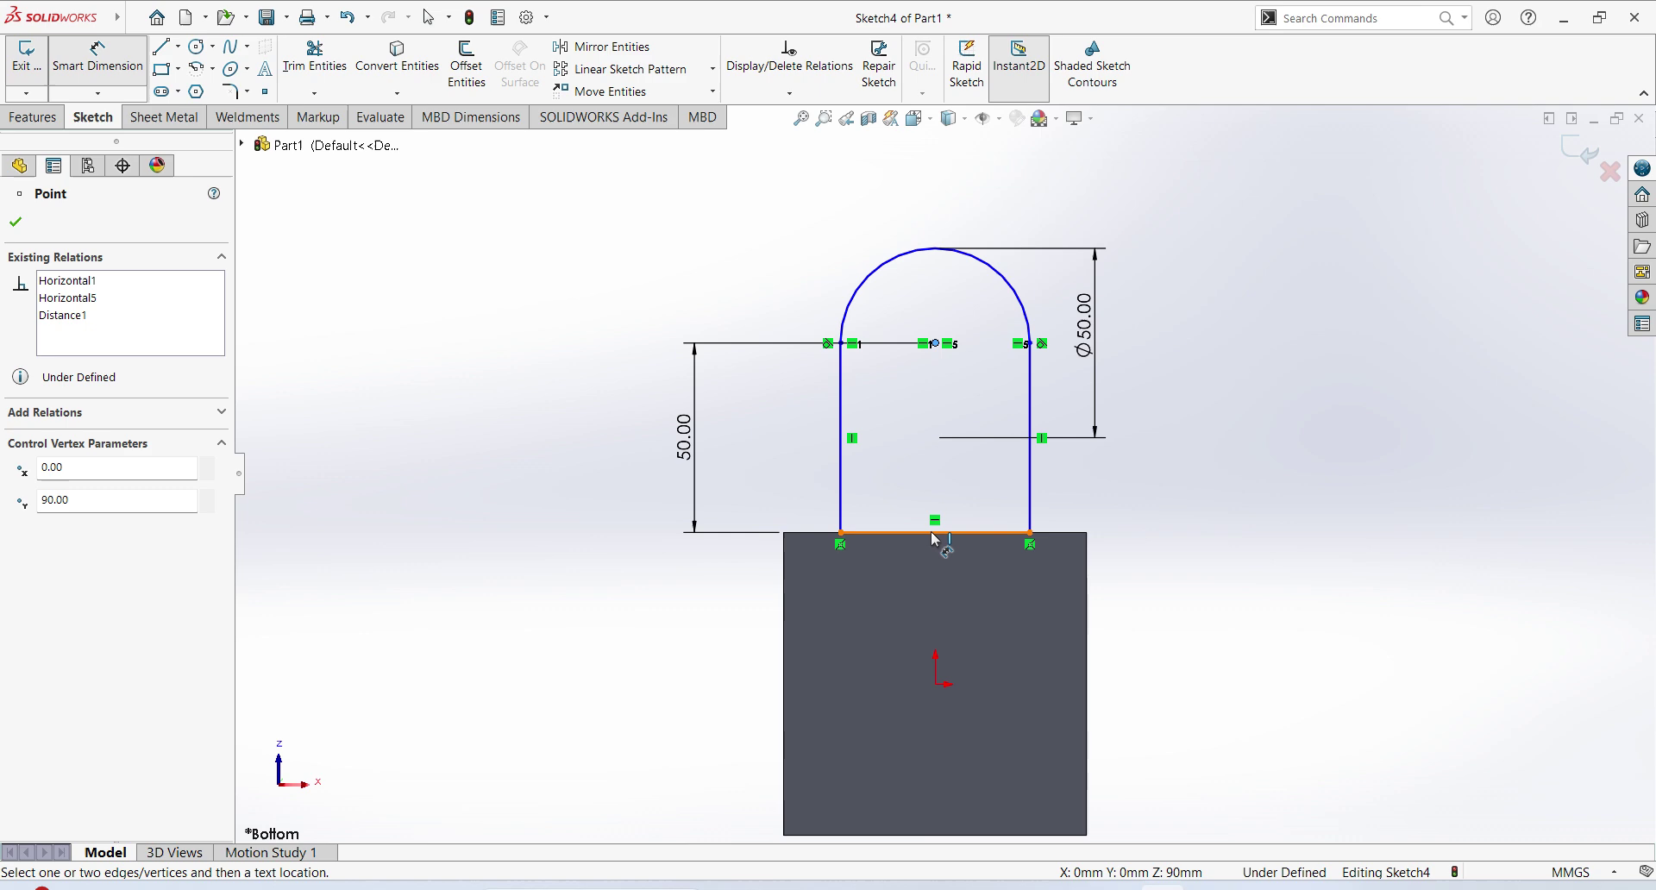
left_click(938, 686)
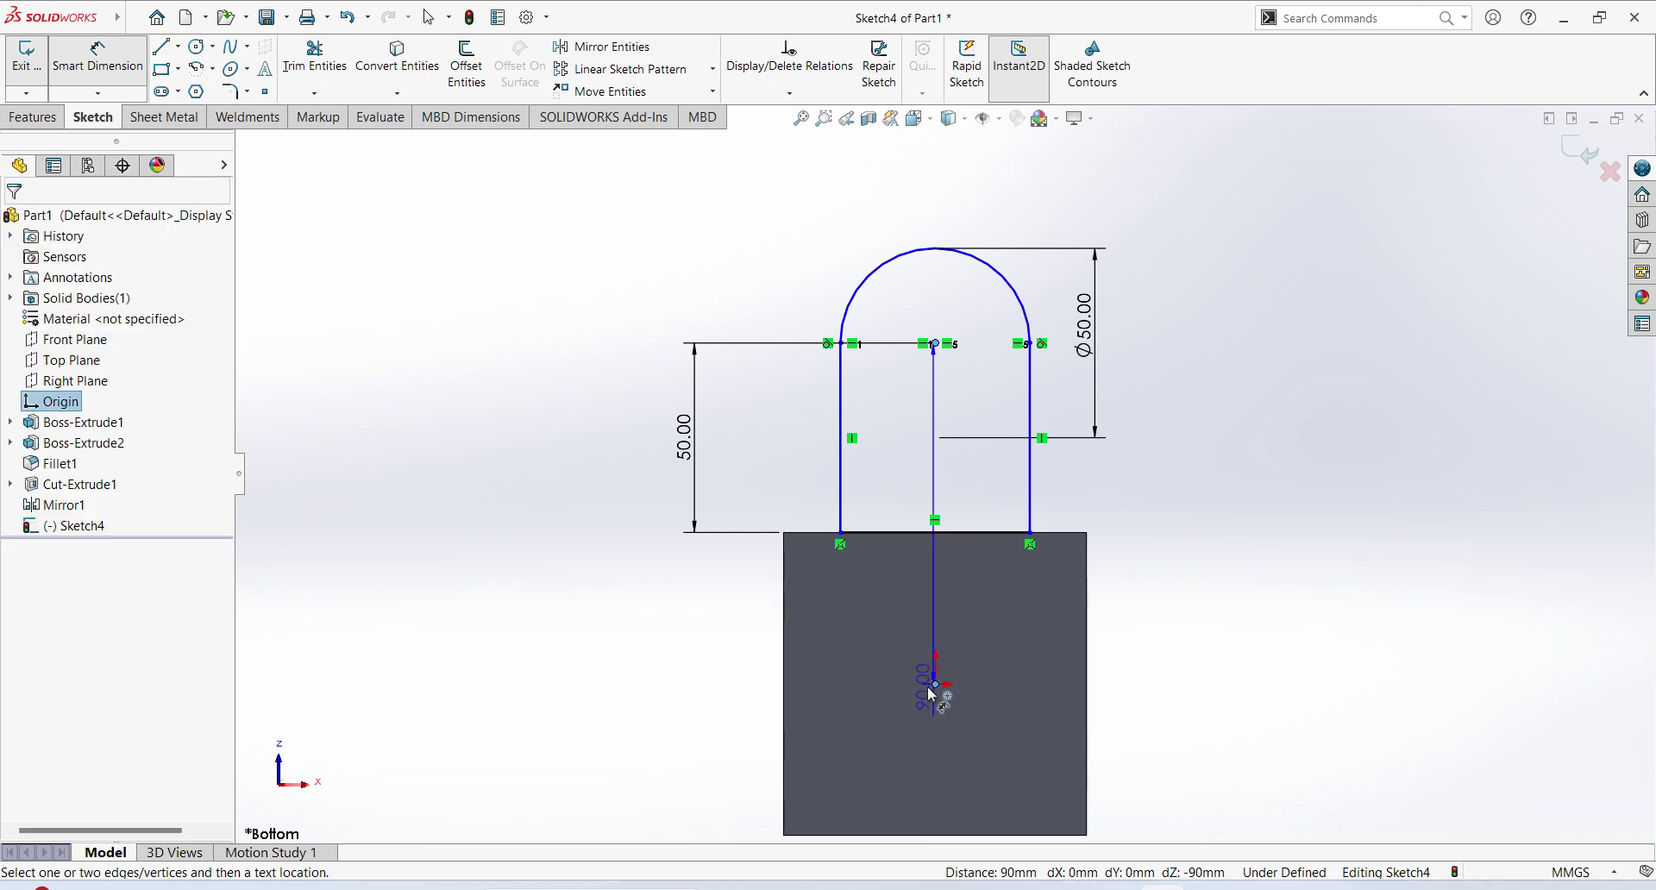
key("Escape")
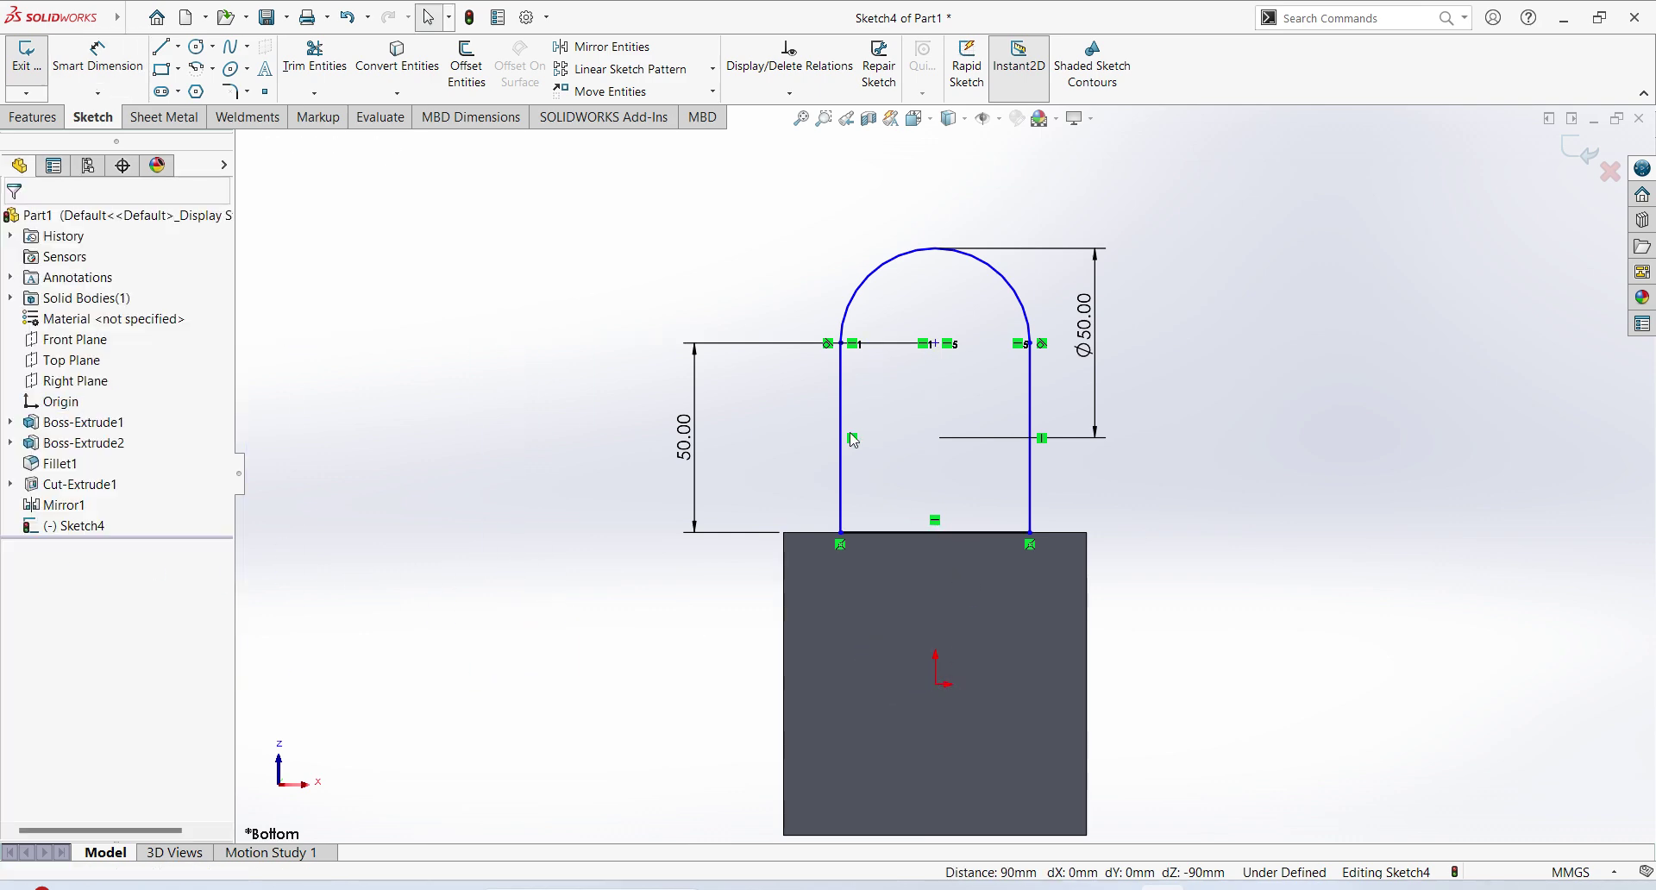
Add a Vertical relation between the arc centre and the origin
left_click(935, 344)
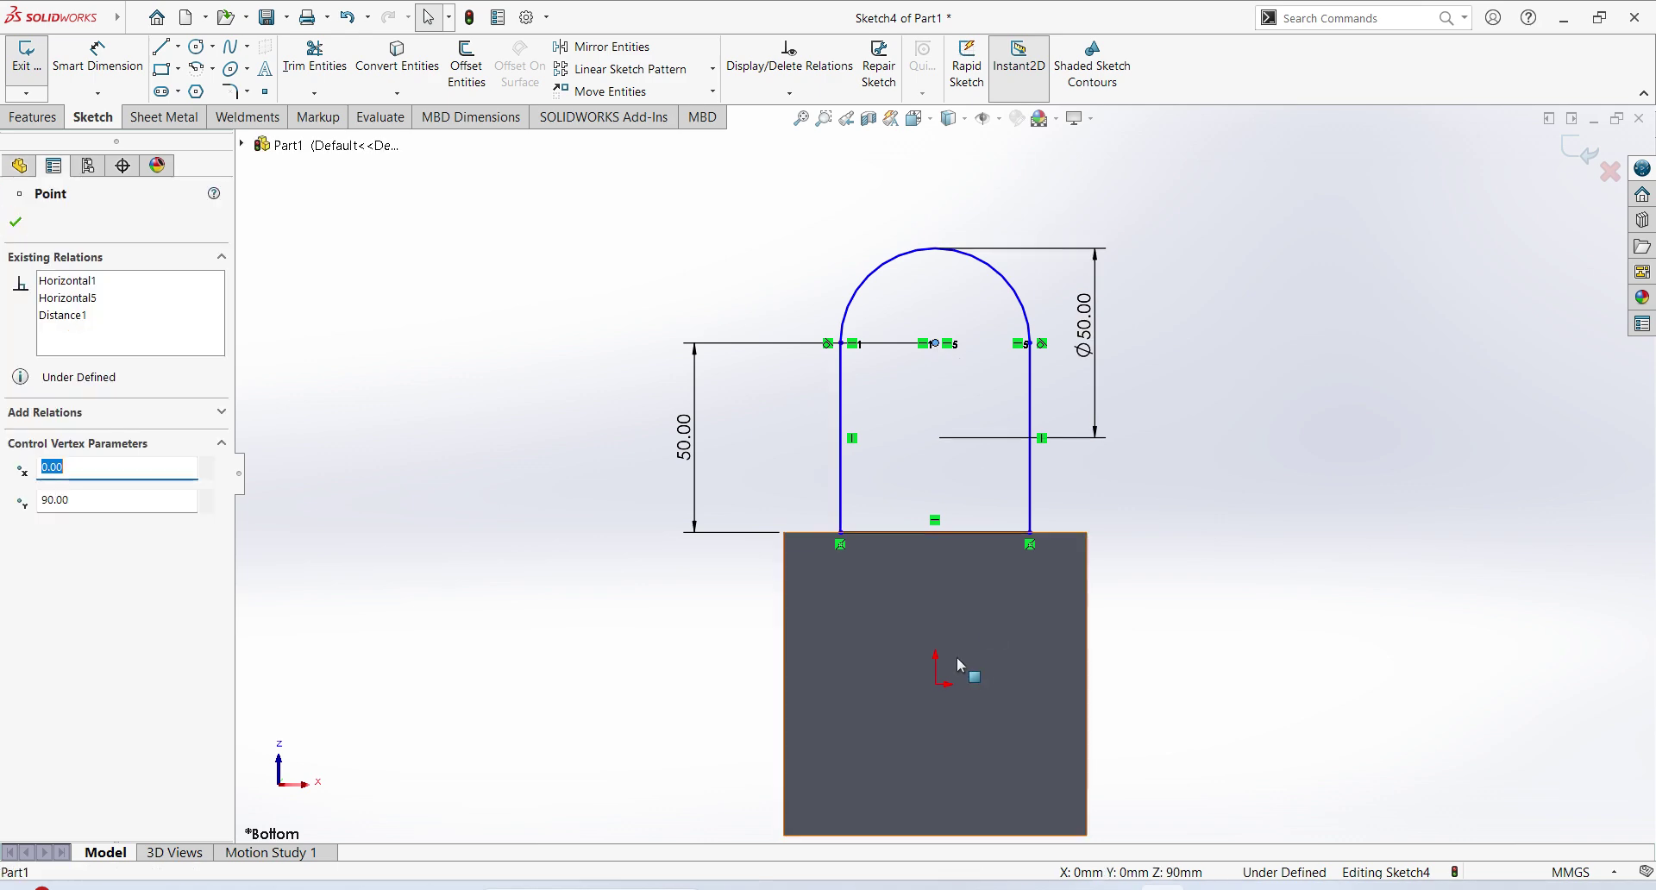
left_click(937, 683, "ctrl")
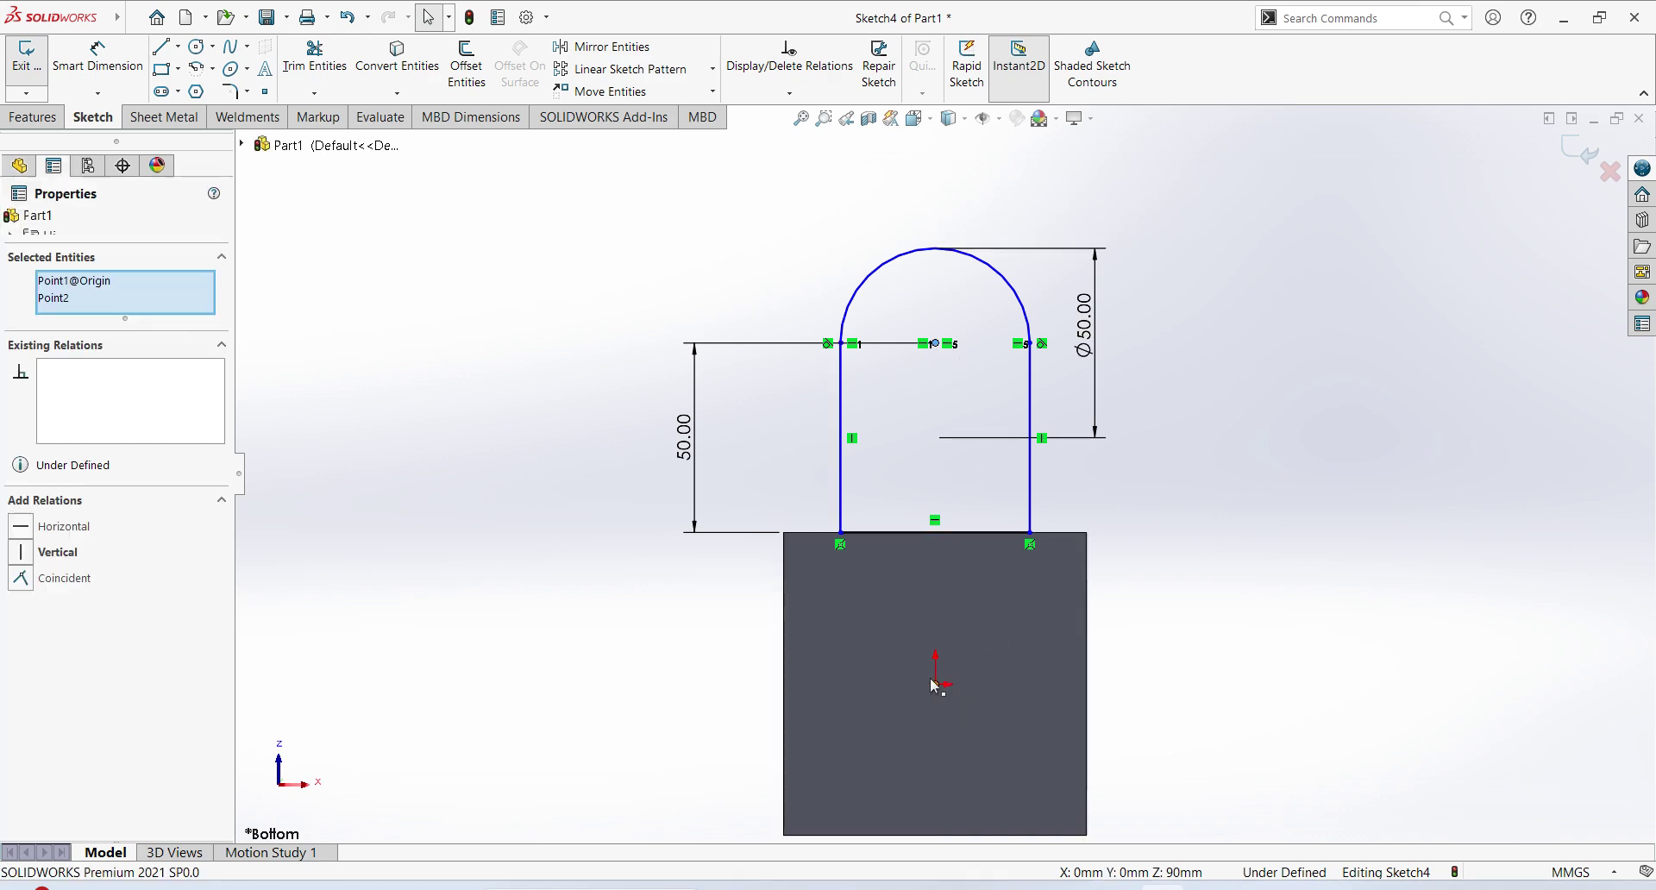
left_click(31, 556)
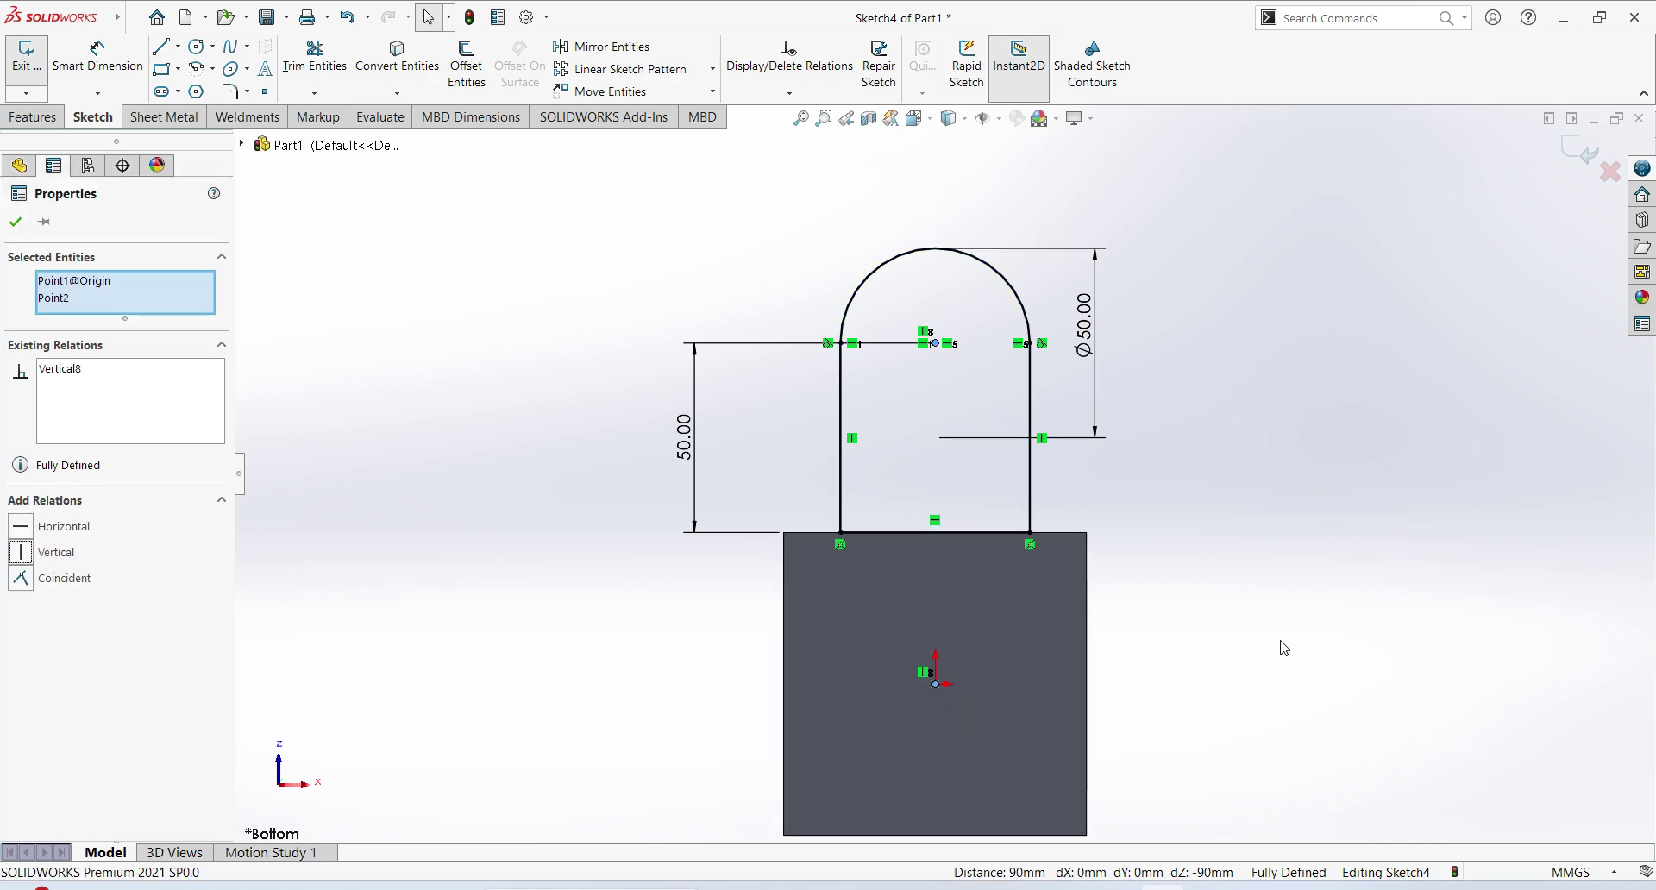
scroll(1085, 570, "up", 1)
scroll(1078, 483, "up", 1)
scroll(1076, 481, "up", 1)
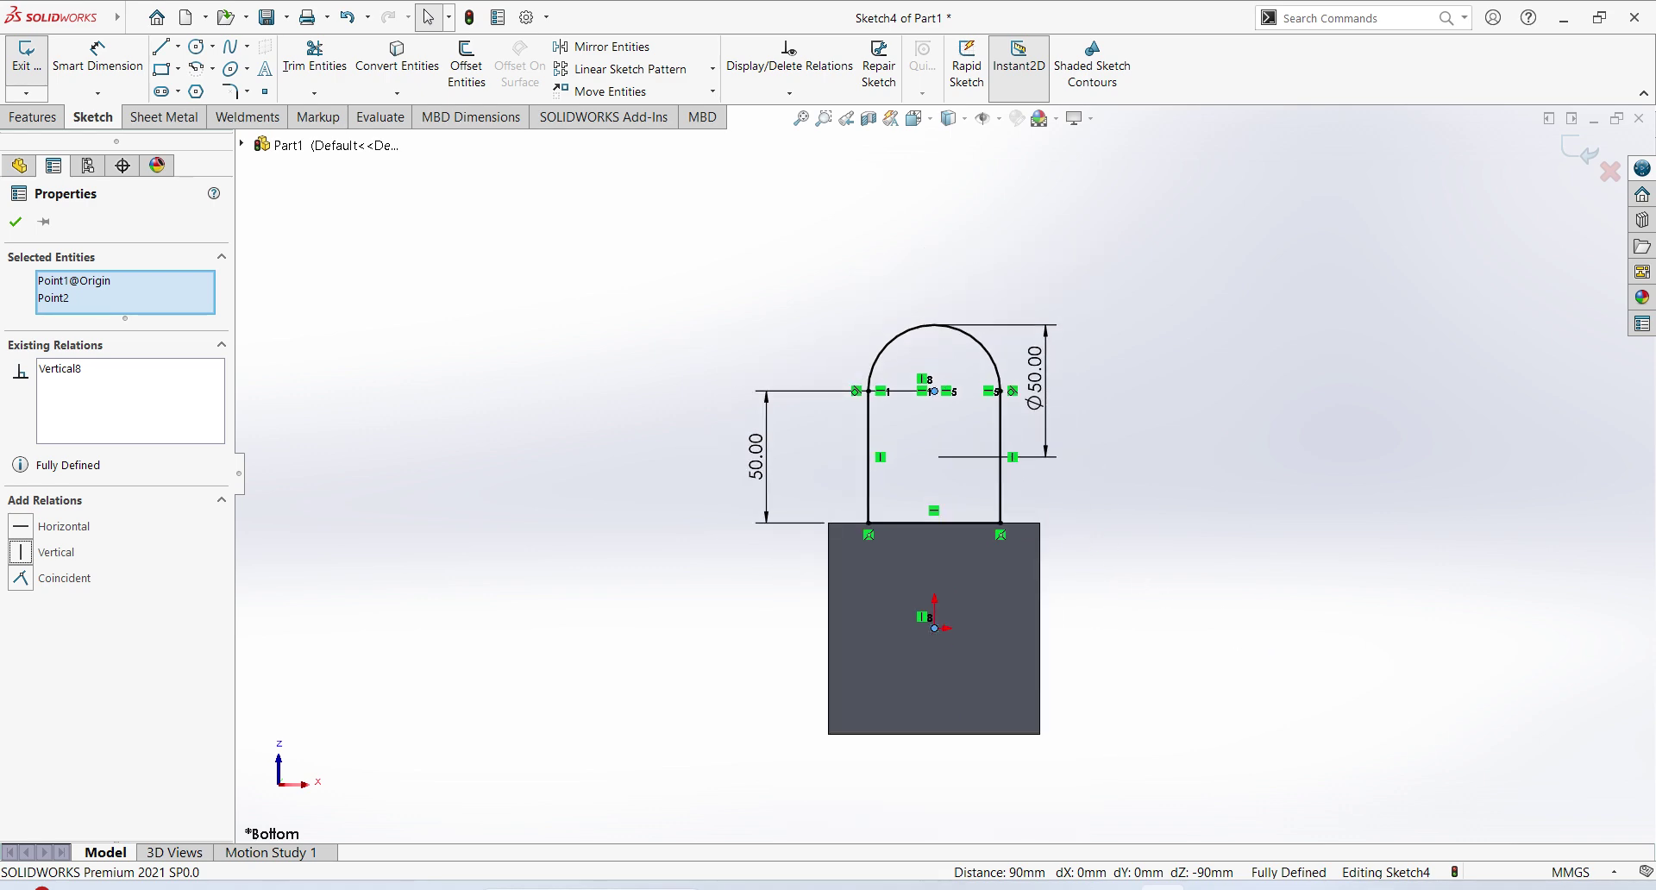
Extrude the lug sketch 12 mm in the reversed direction as Boss-Extrude3
left_click(1590, 154)
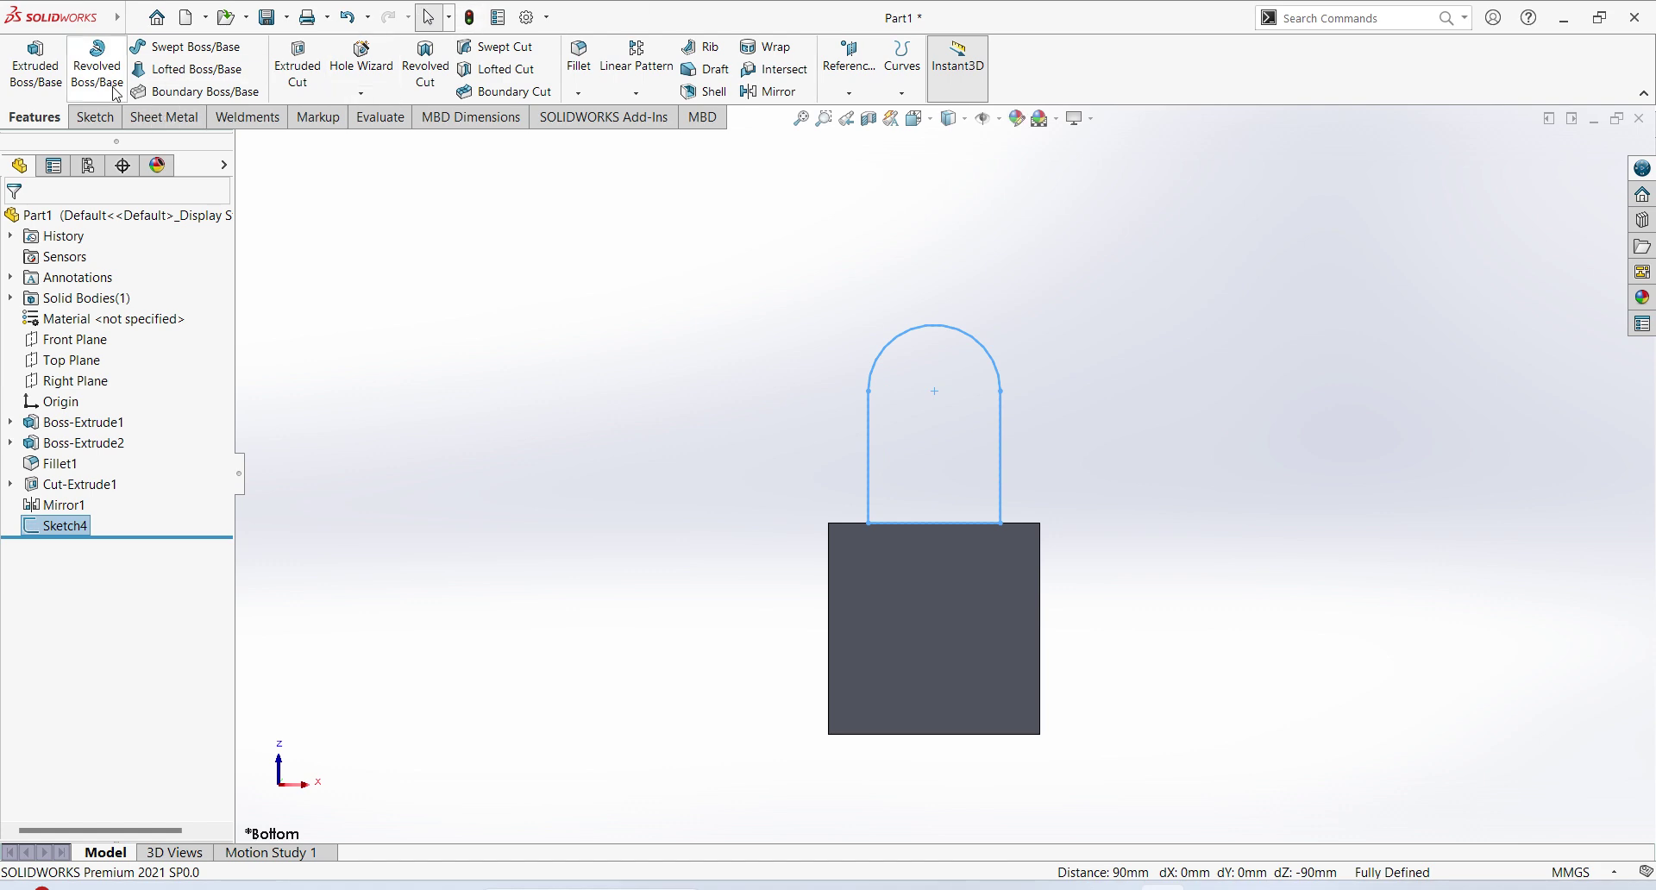
middle_click_drag(1171, 507, 1060, 573)
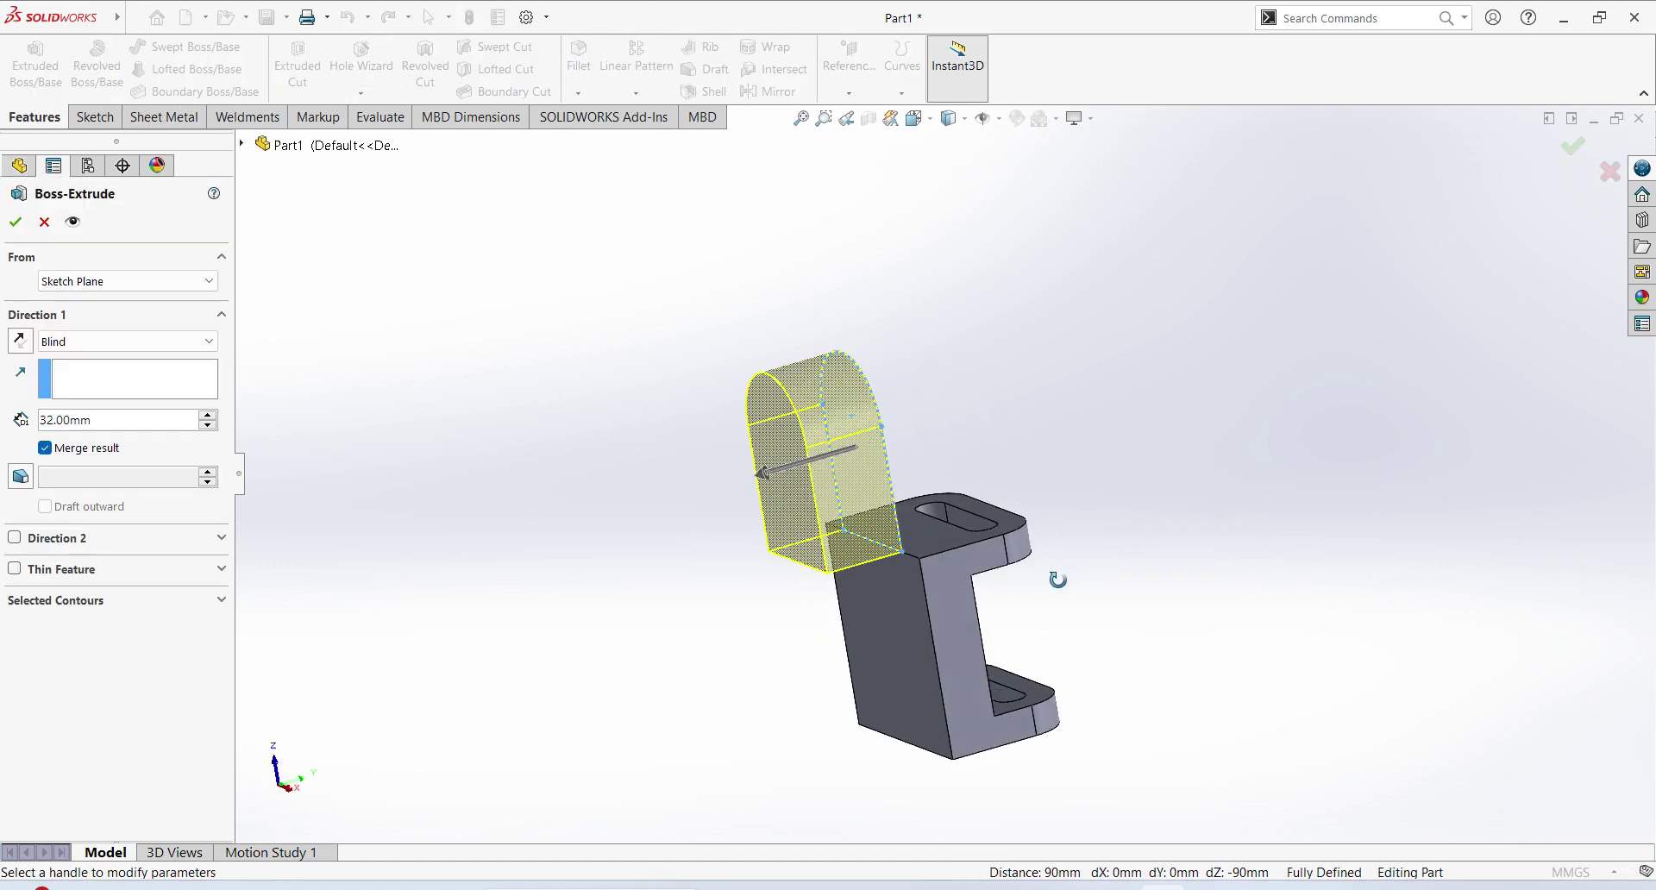
left_click(20, 342)
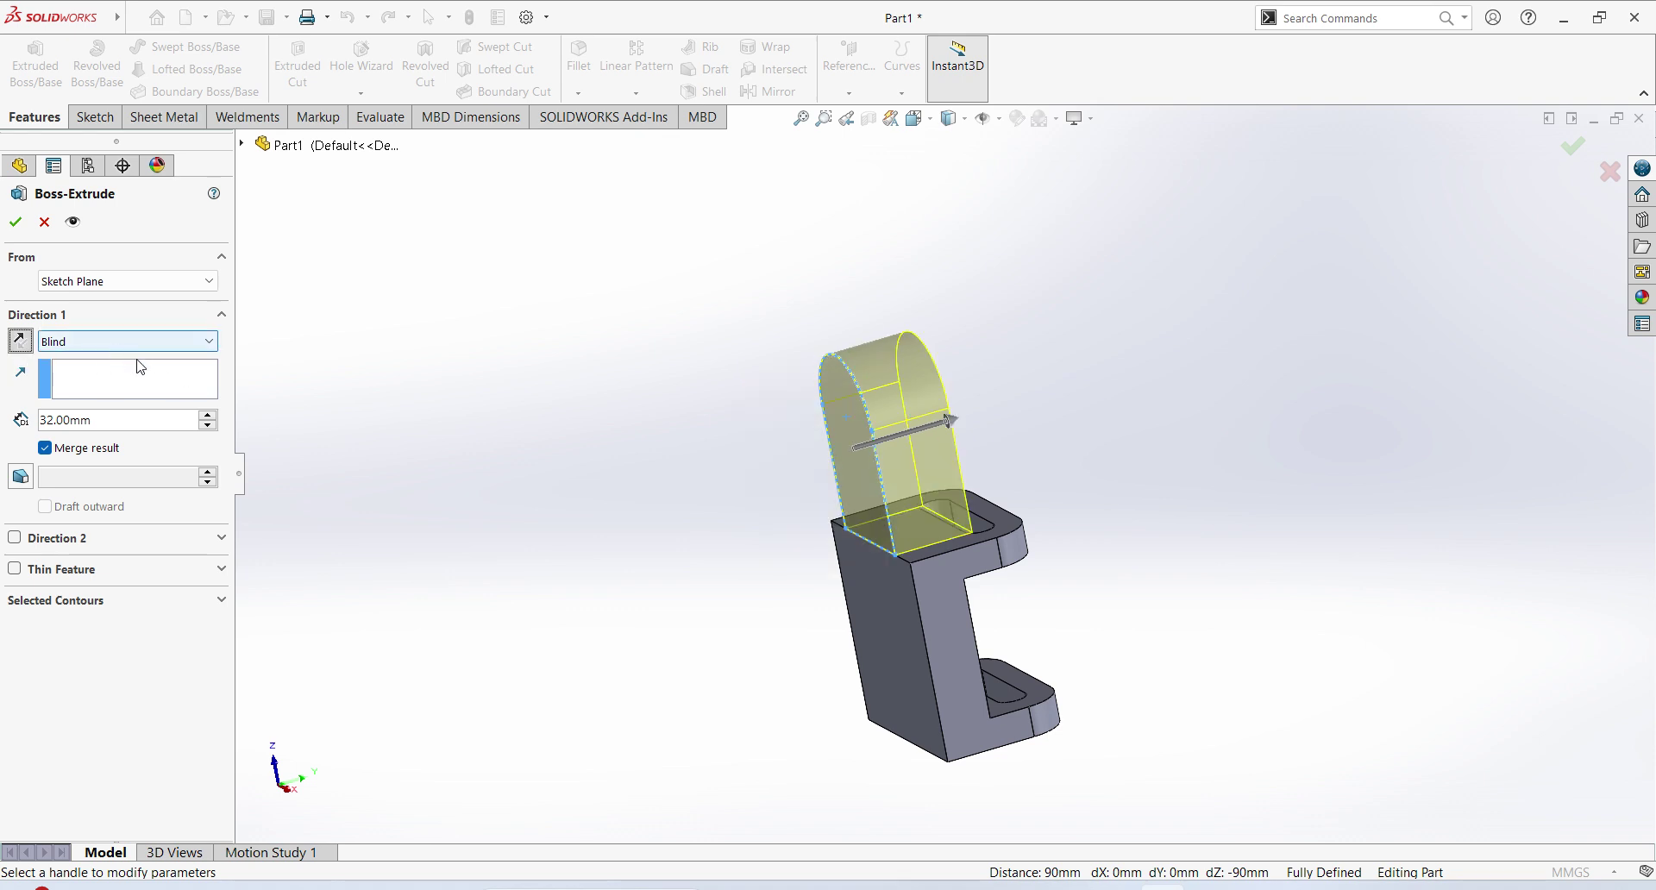
double_click(45, 420)
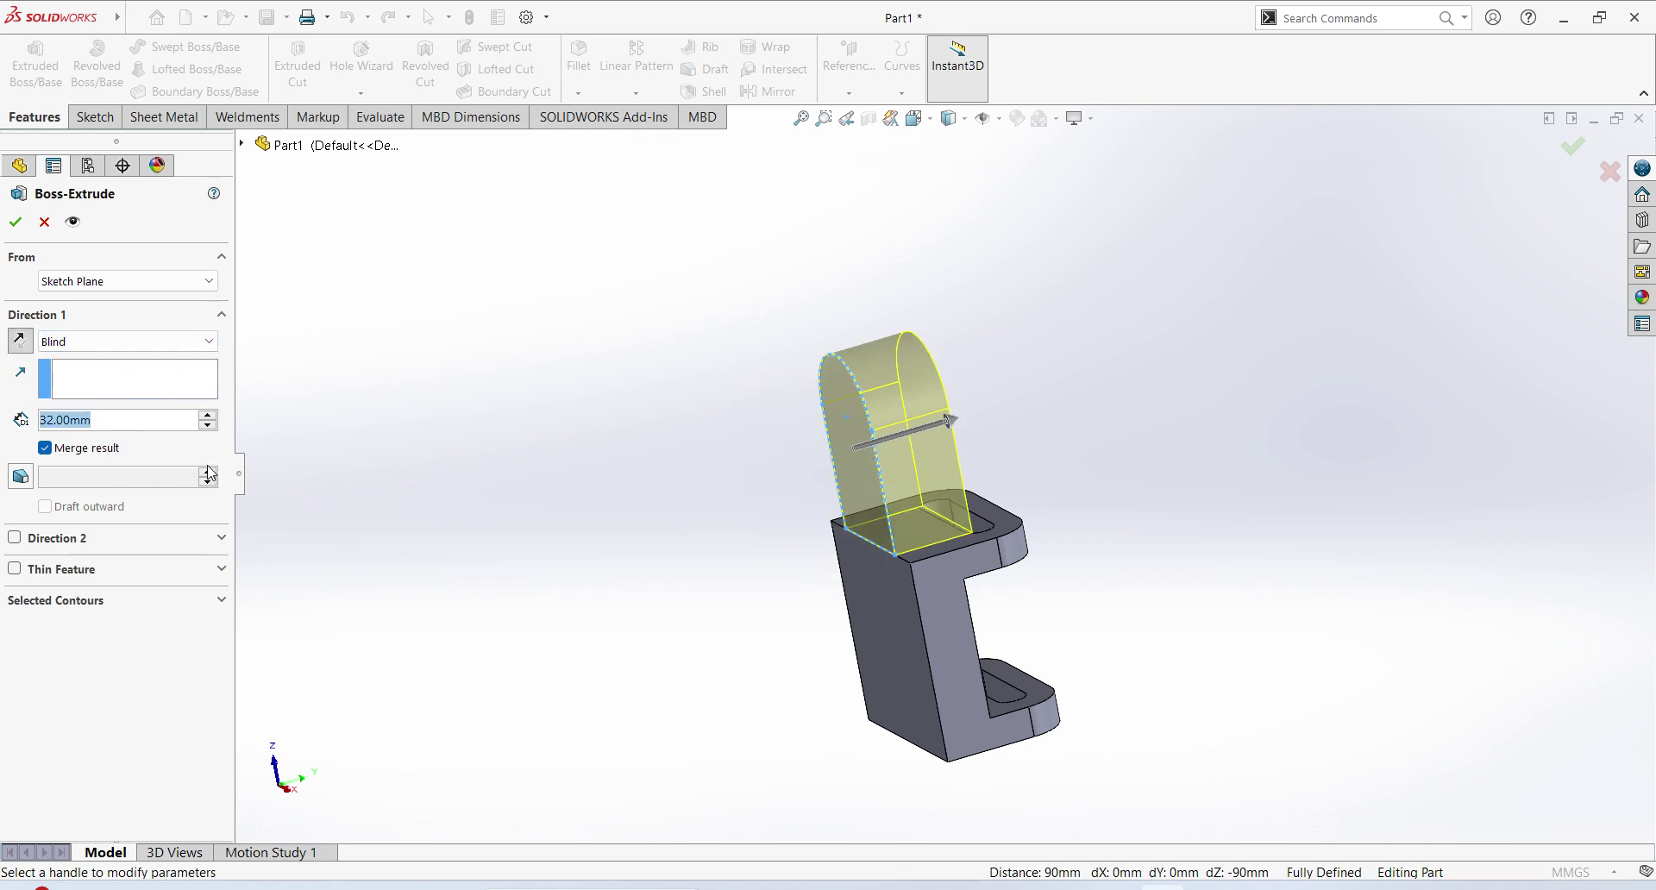
type("12")
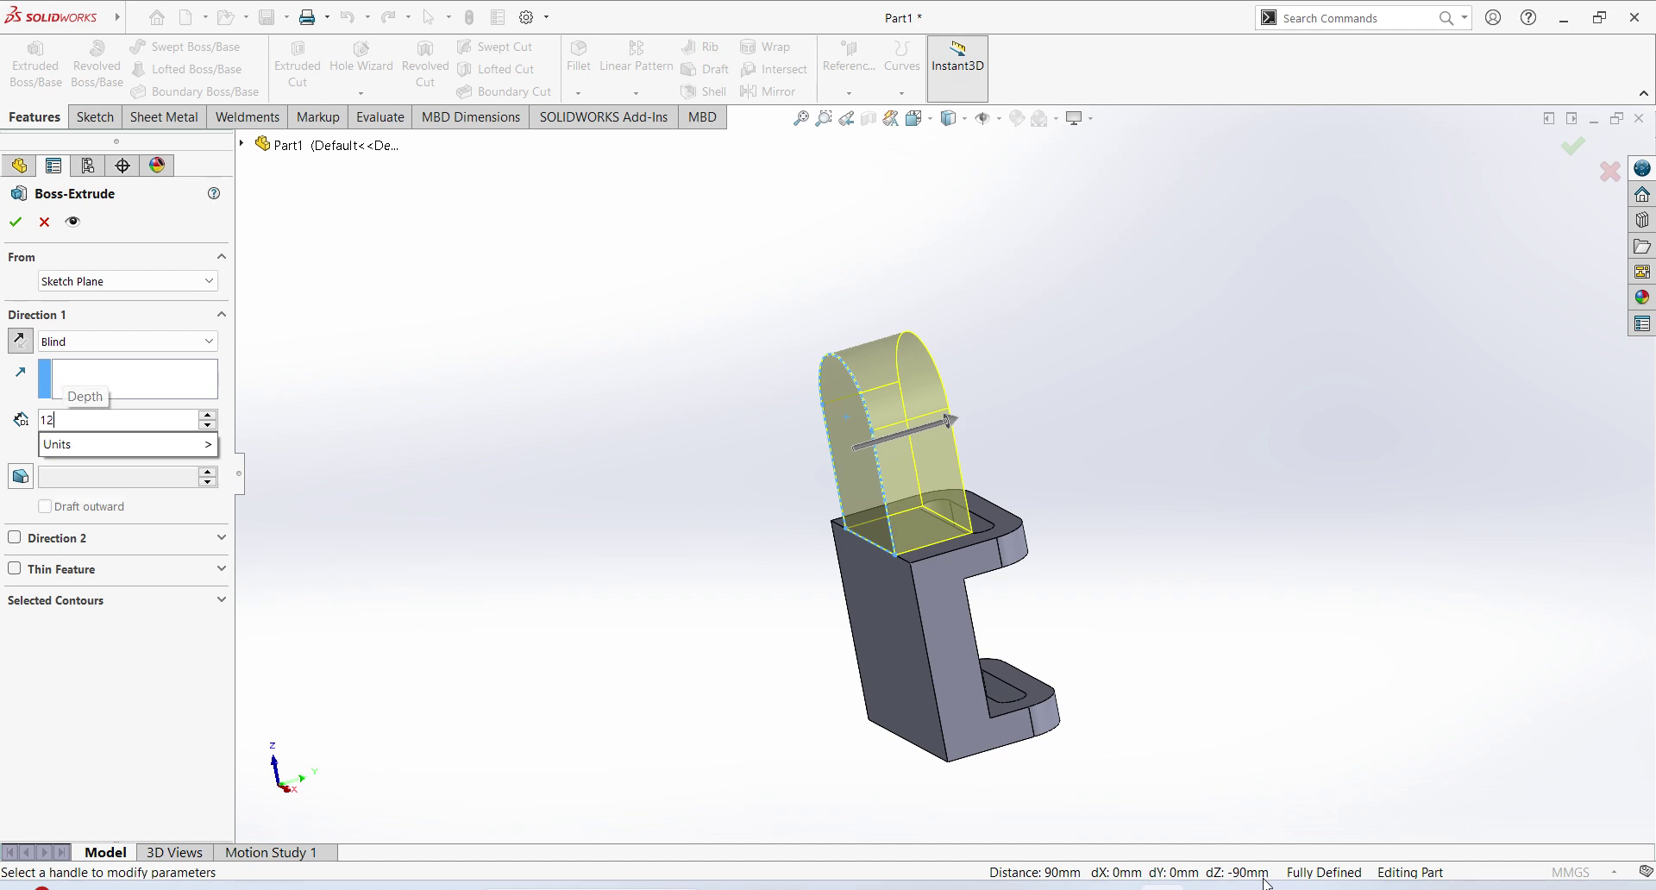
key("Return")
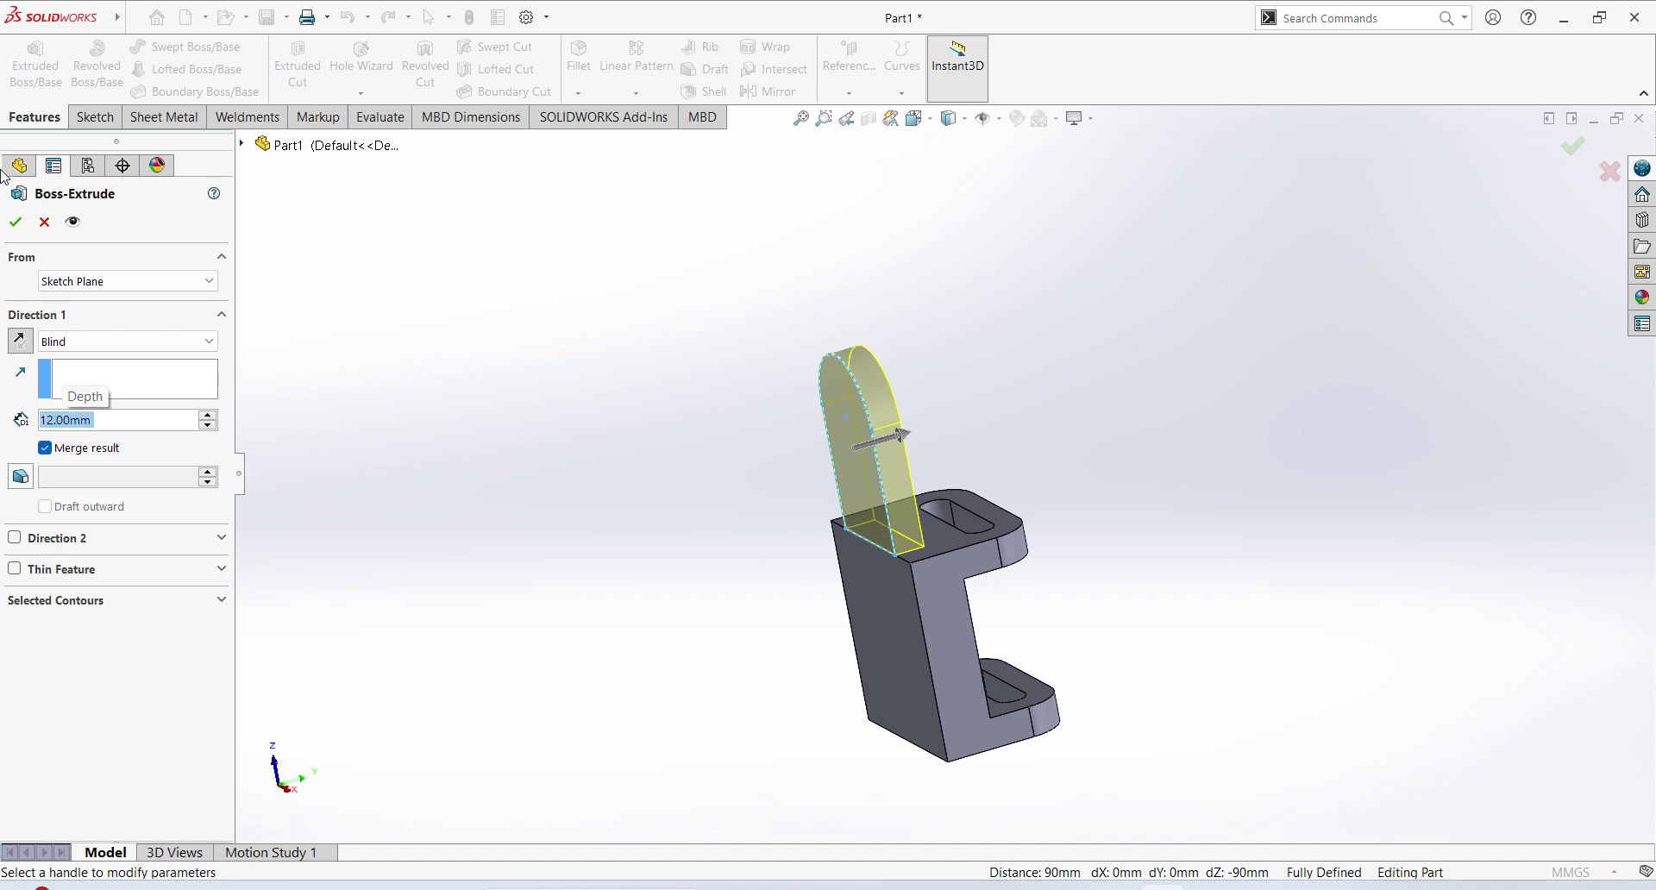
left_click(21, 230)
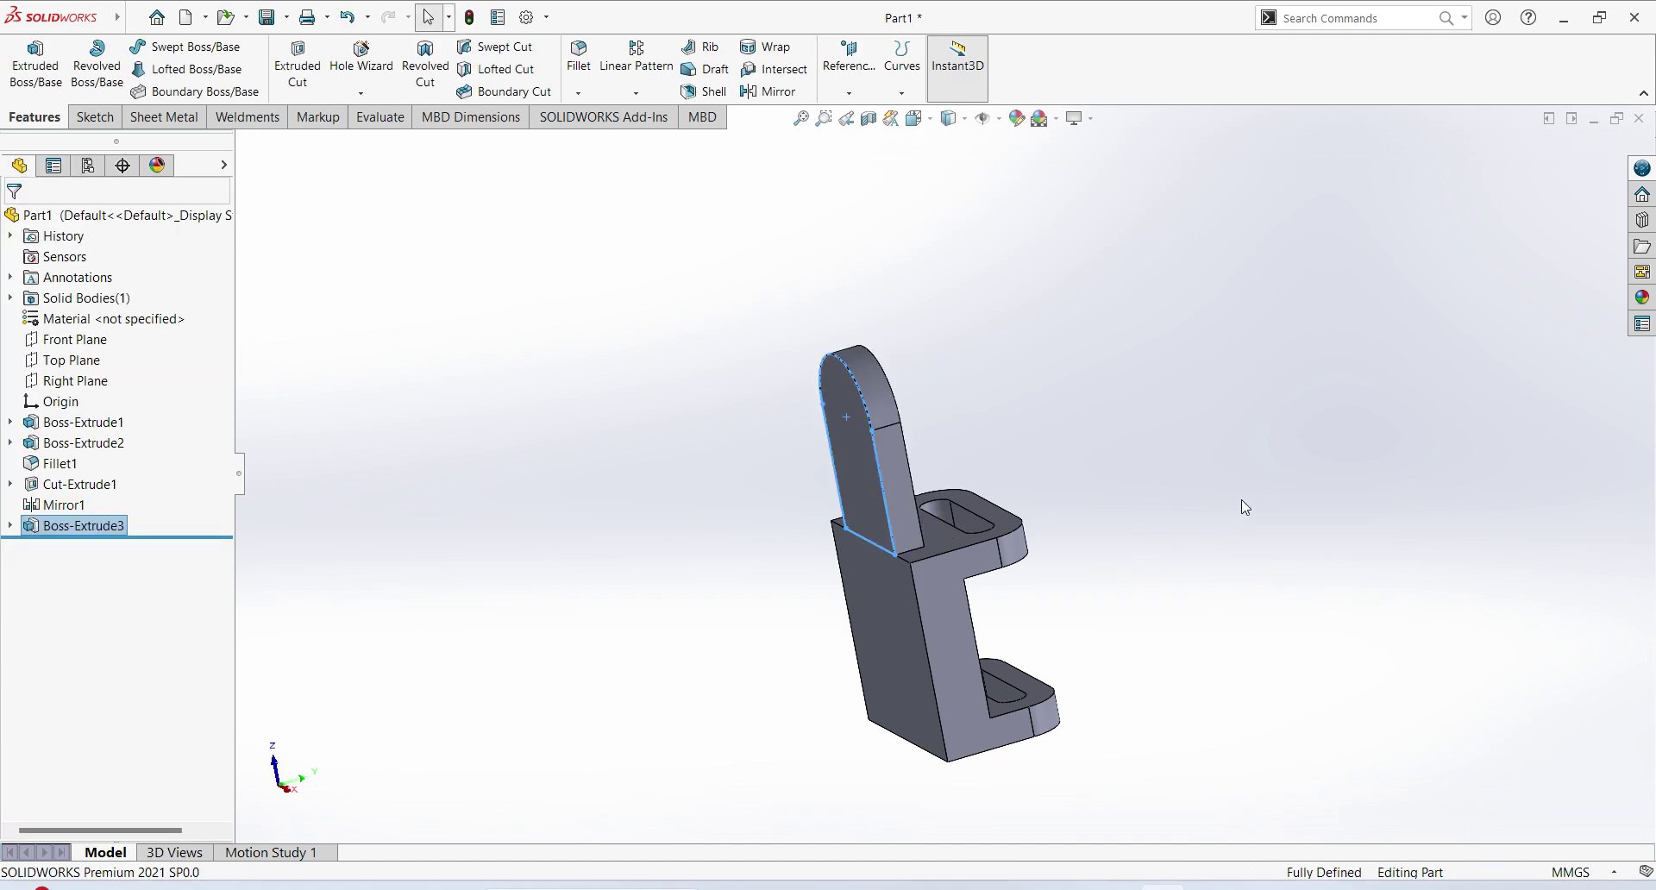
mouse_move(972, 589)
middle_mouse_down()
mouse_move(1068, 529)
mouse_move(1202, 522)
mouse_move(1076, 543)
mouse_move(1161, 544)
mouse_move(1092, 529)
mouse_move(1031, 653)
middle_mouse_up()
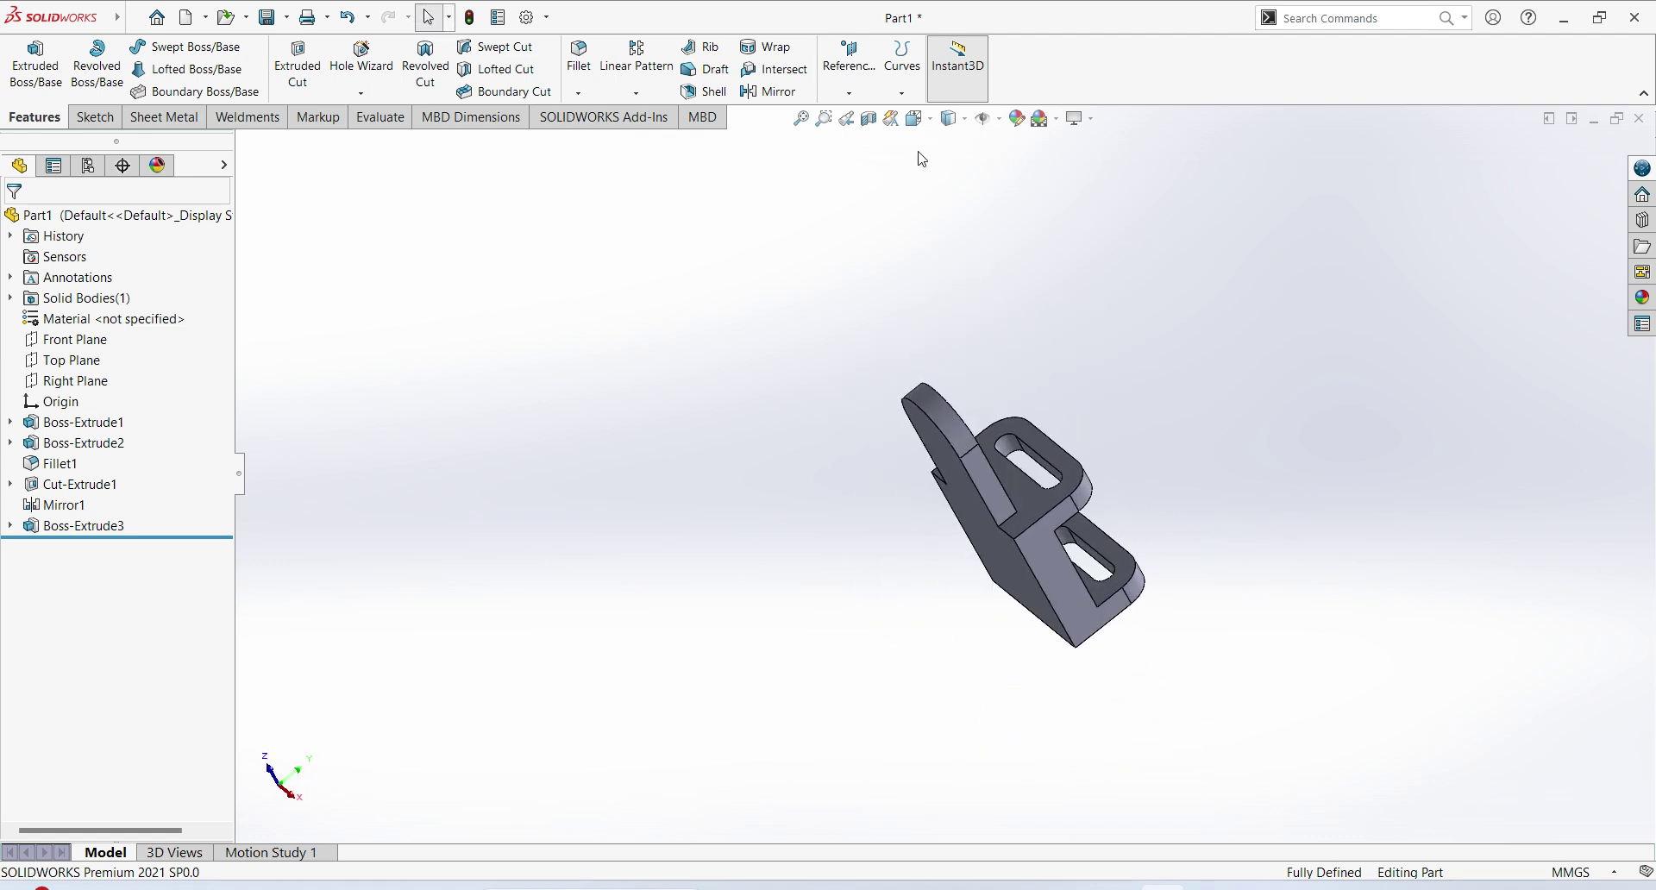
left_click(919, 118)
left_click(992, 194)
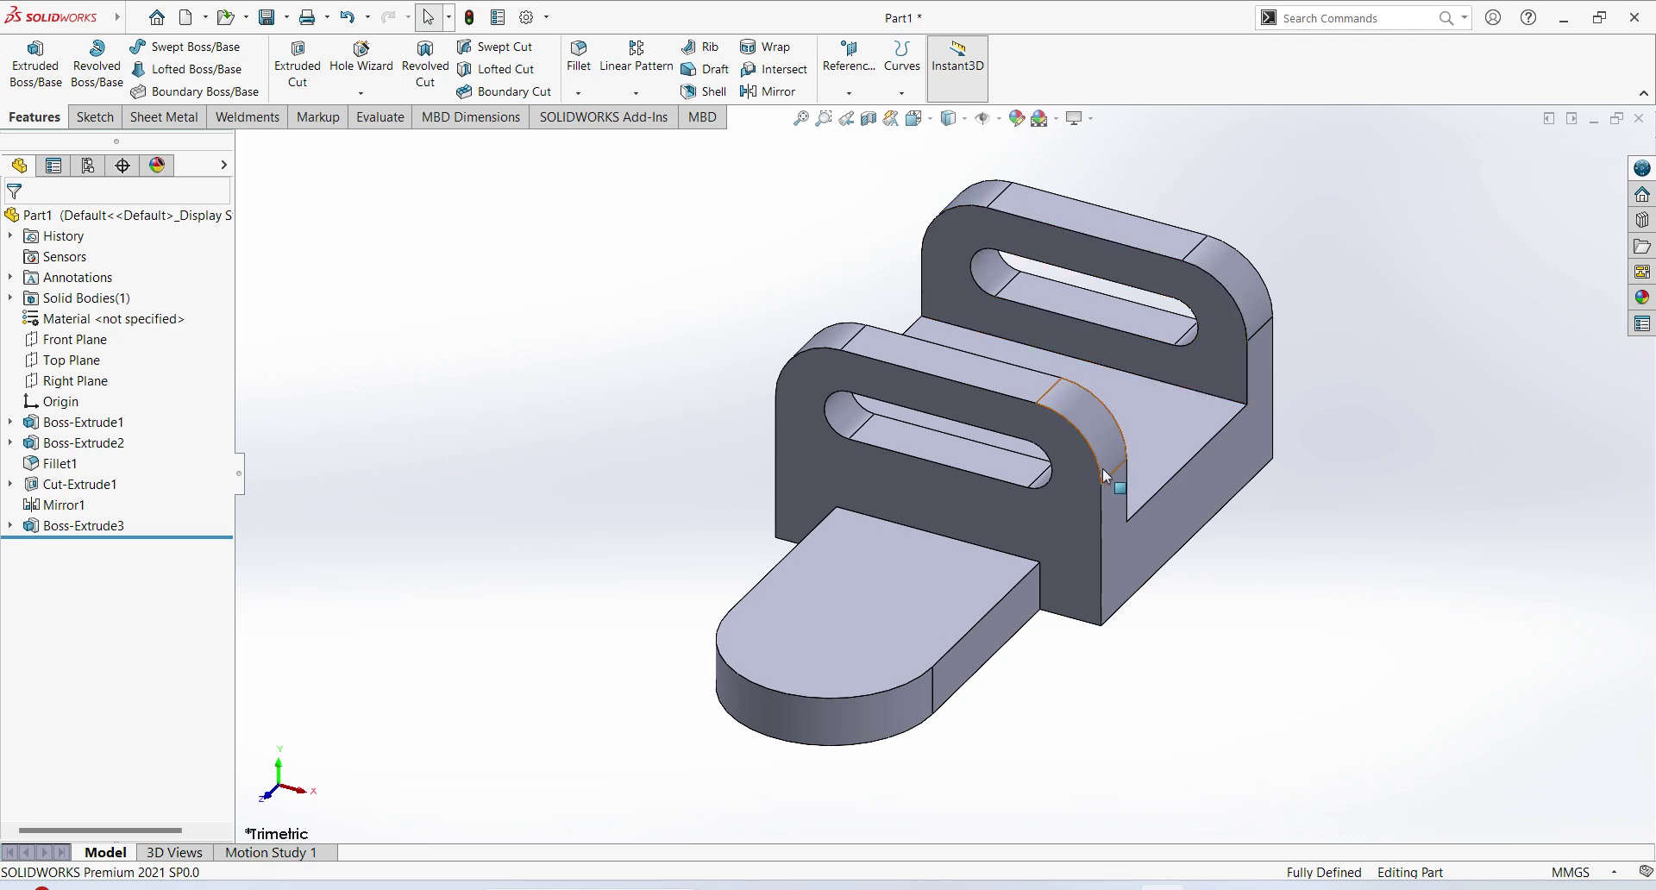
scroll(1252, 355, "down", 2)
scroll(1050, 474, "up", 3)
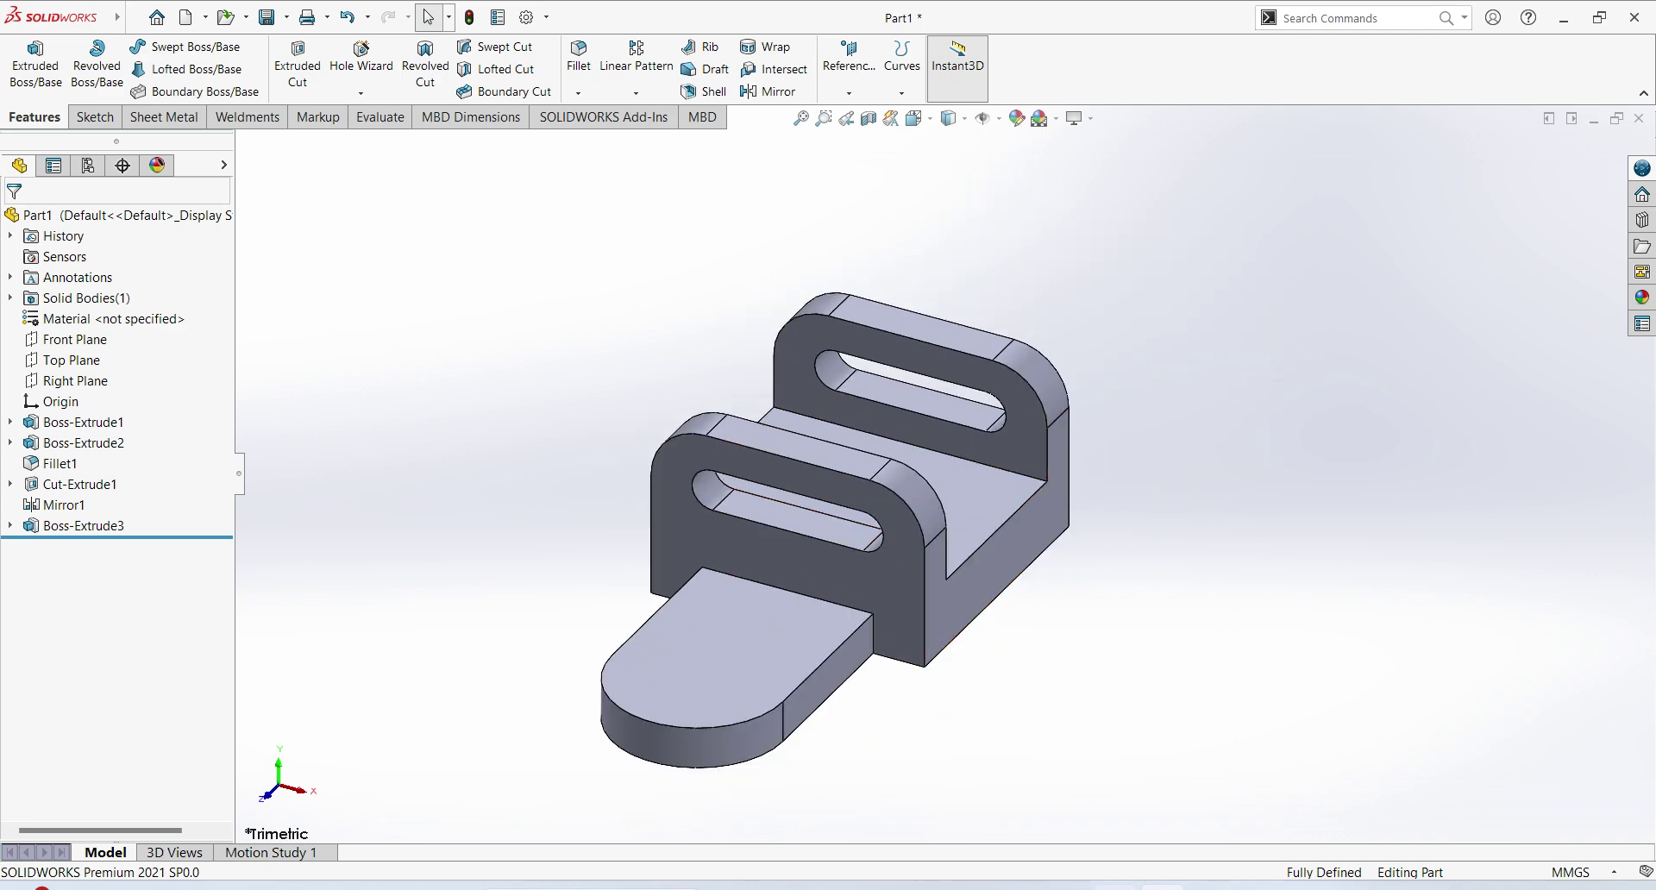
key("alt+Tab")
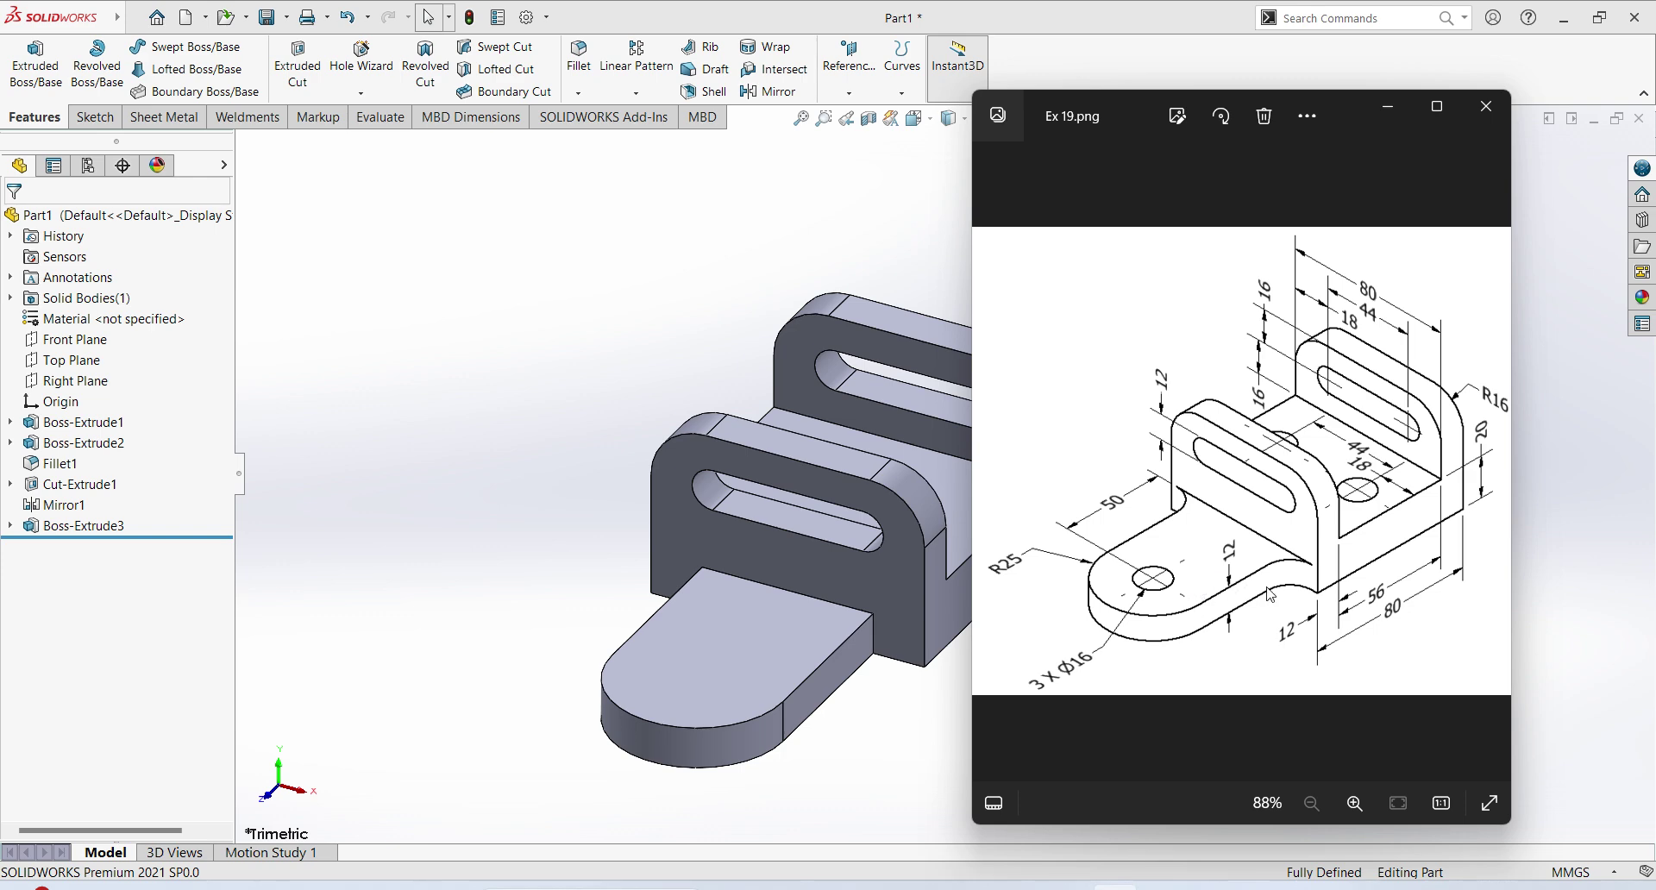
left_click(665, 301)
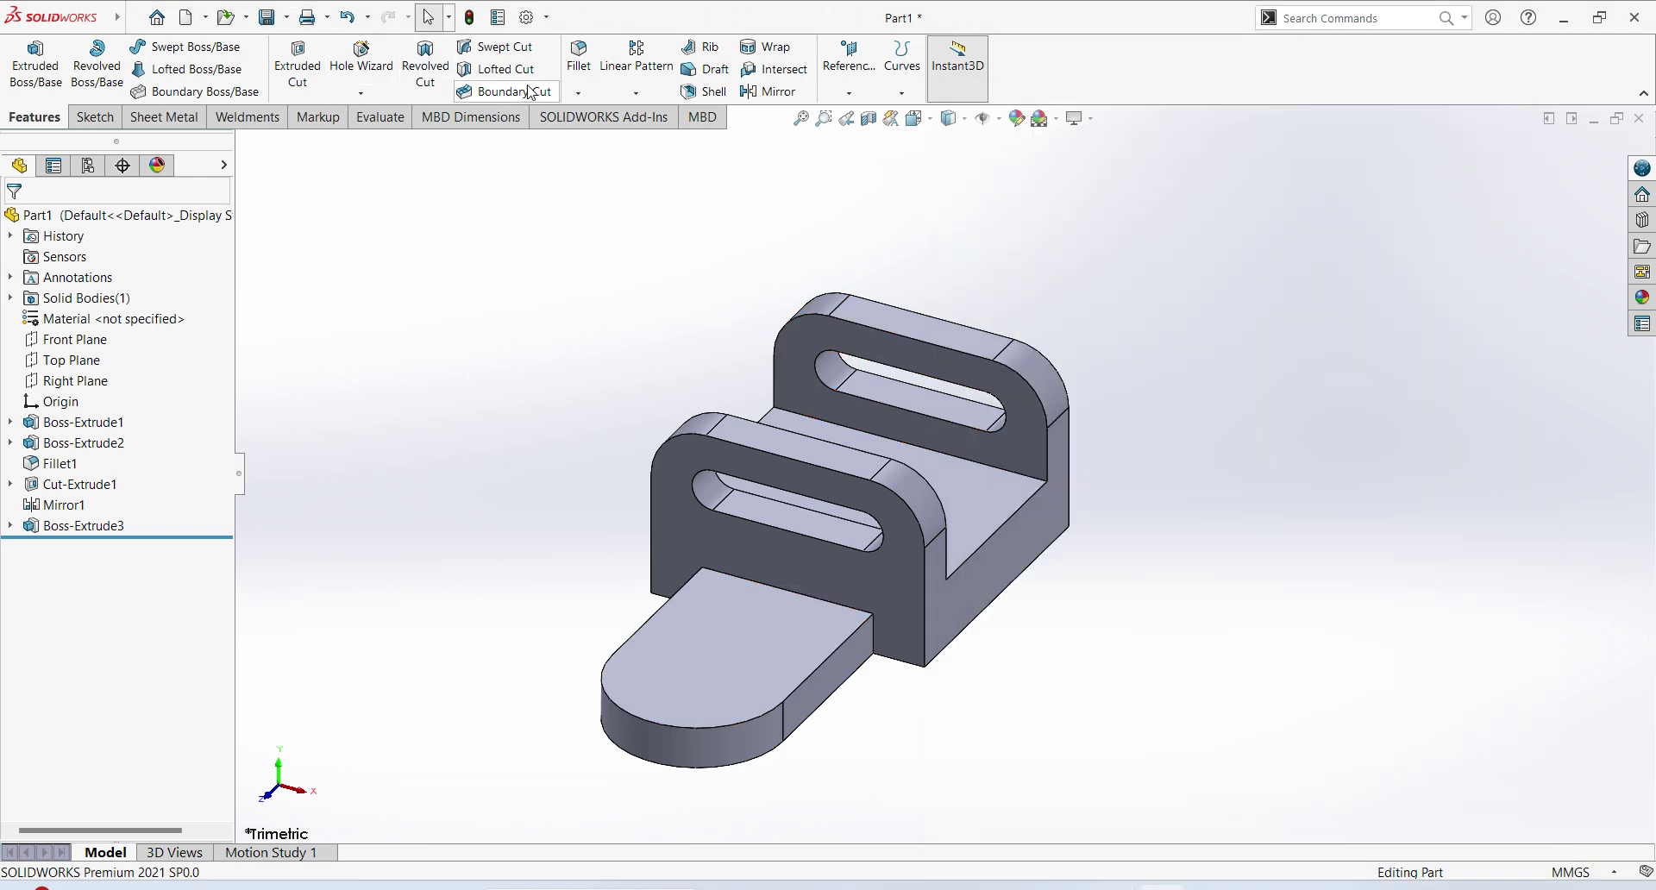
Fillet both lug-to-base edges with a 12 mm radius
left_click(579, 59)
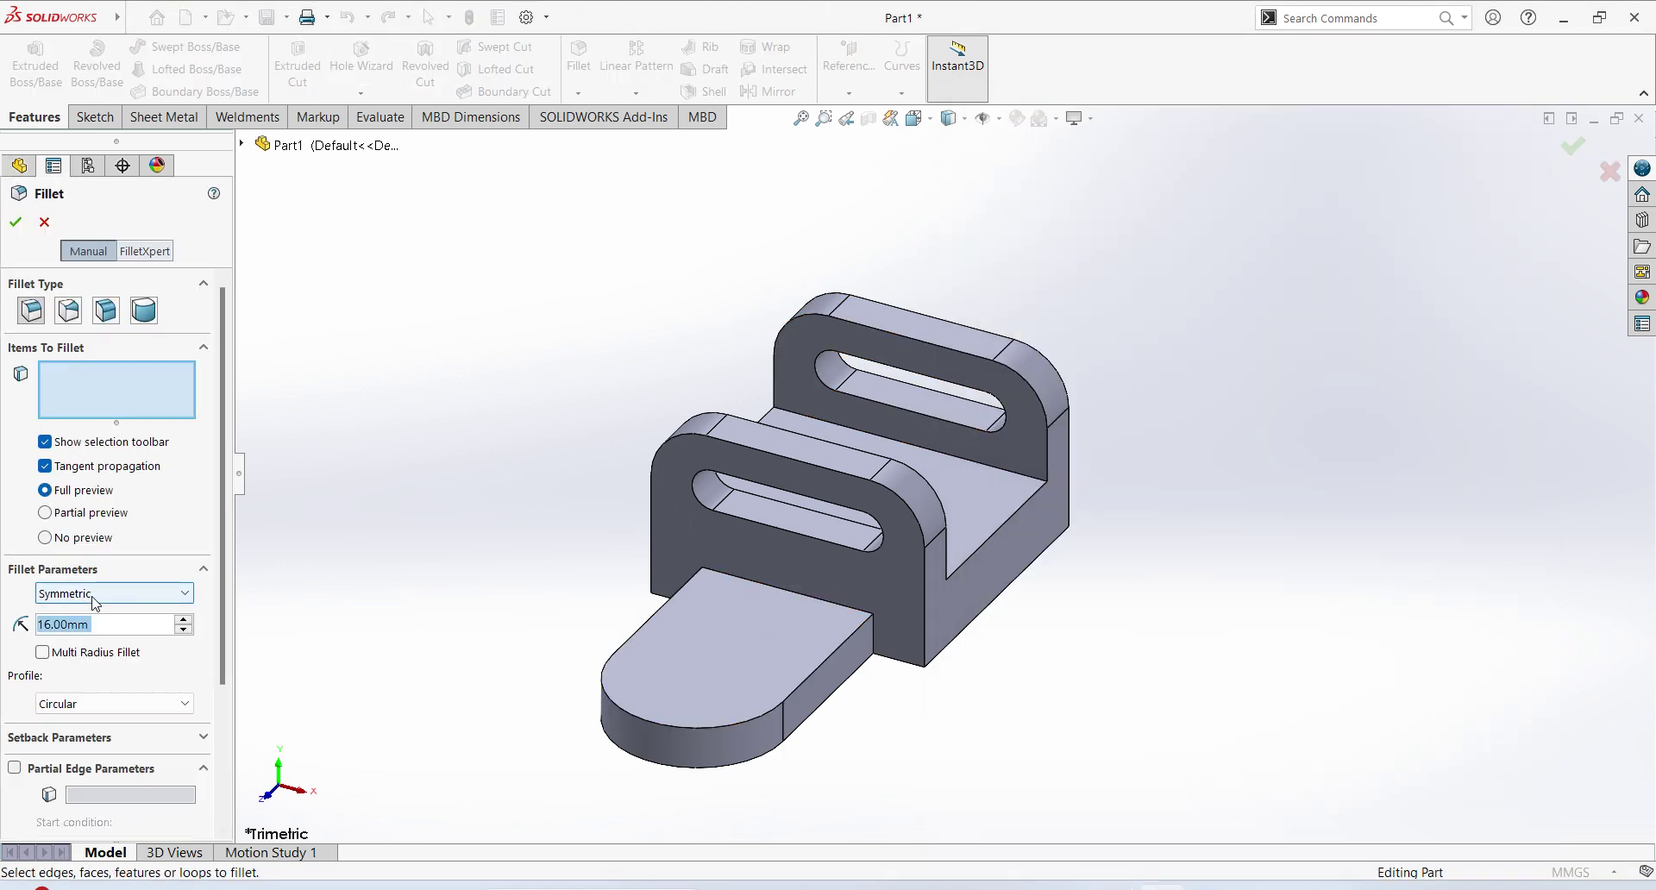
type("12")
key("Return")
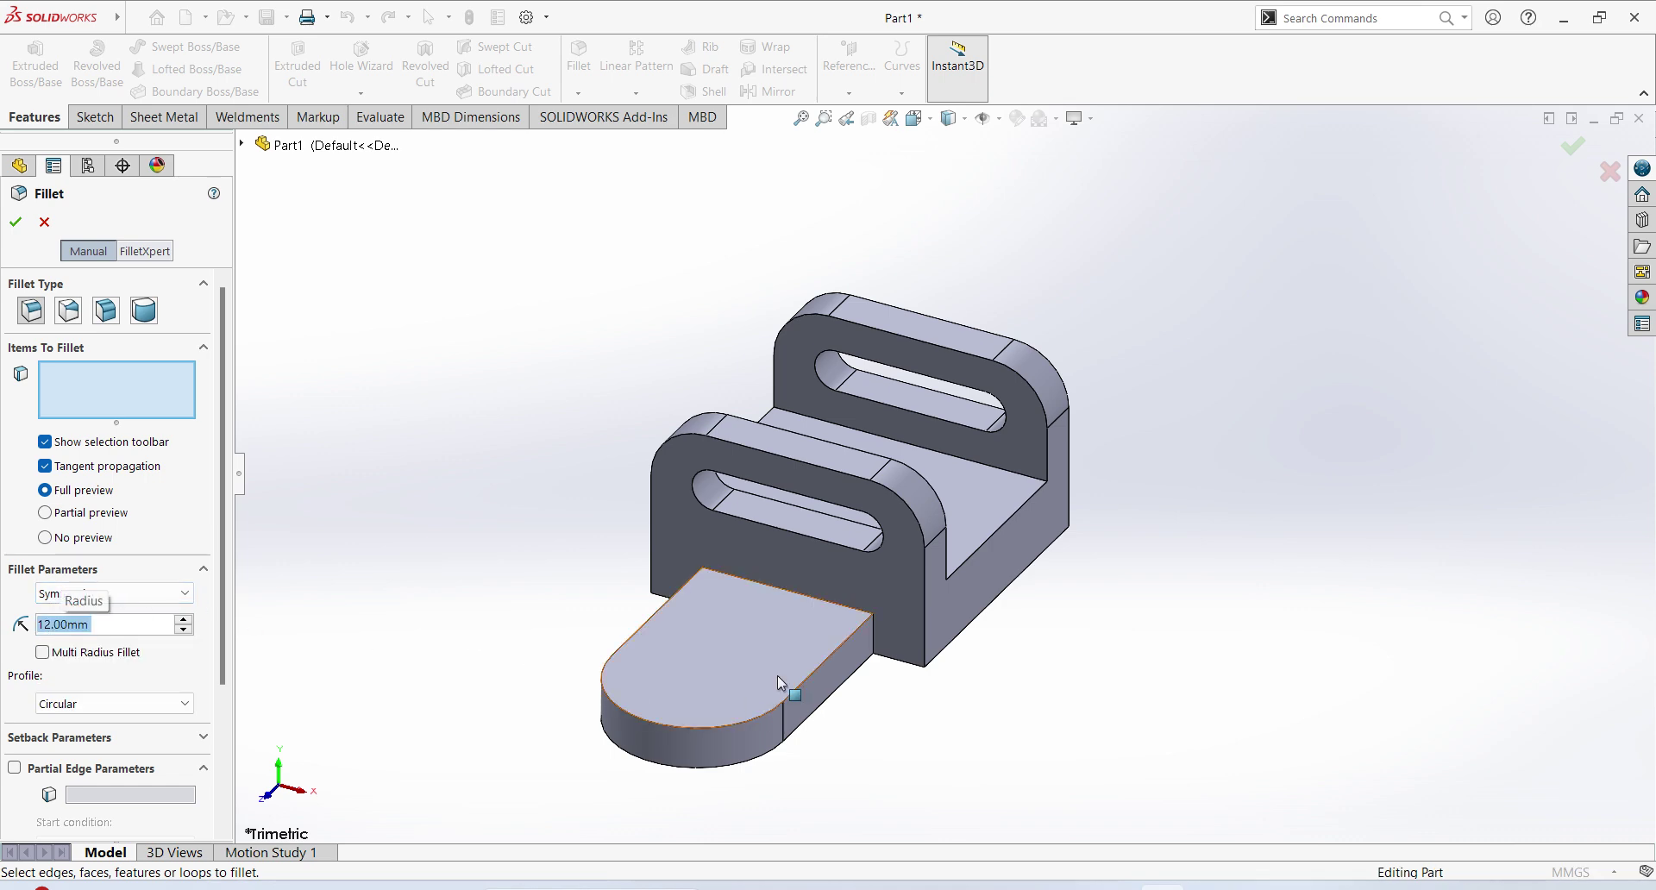
left_click(702, 614)
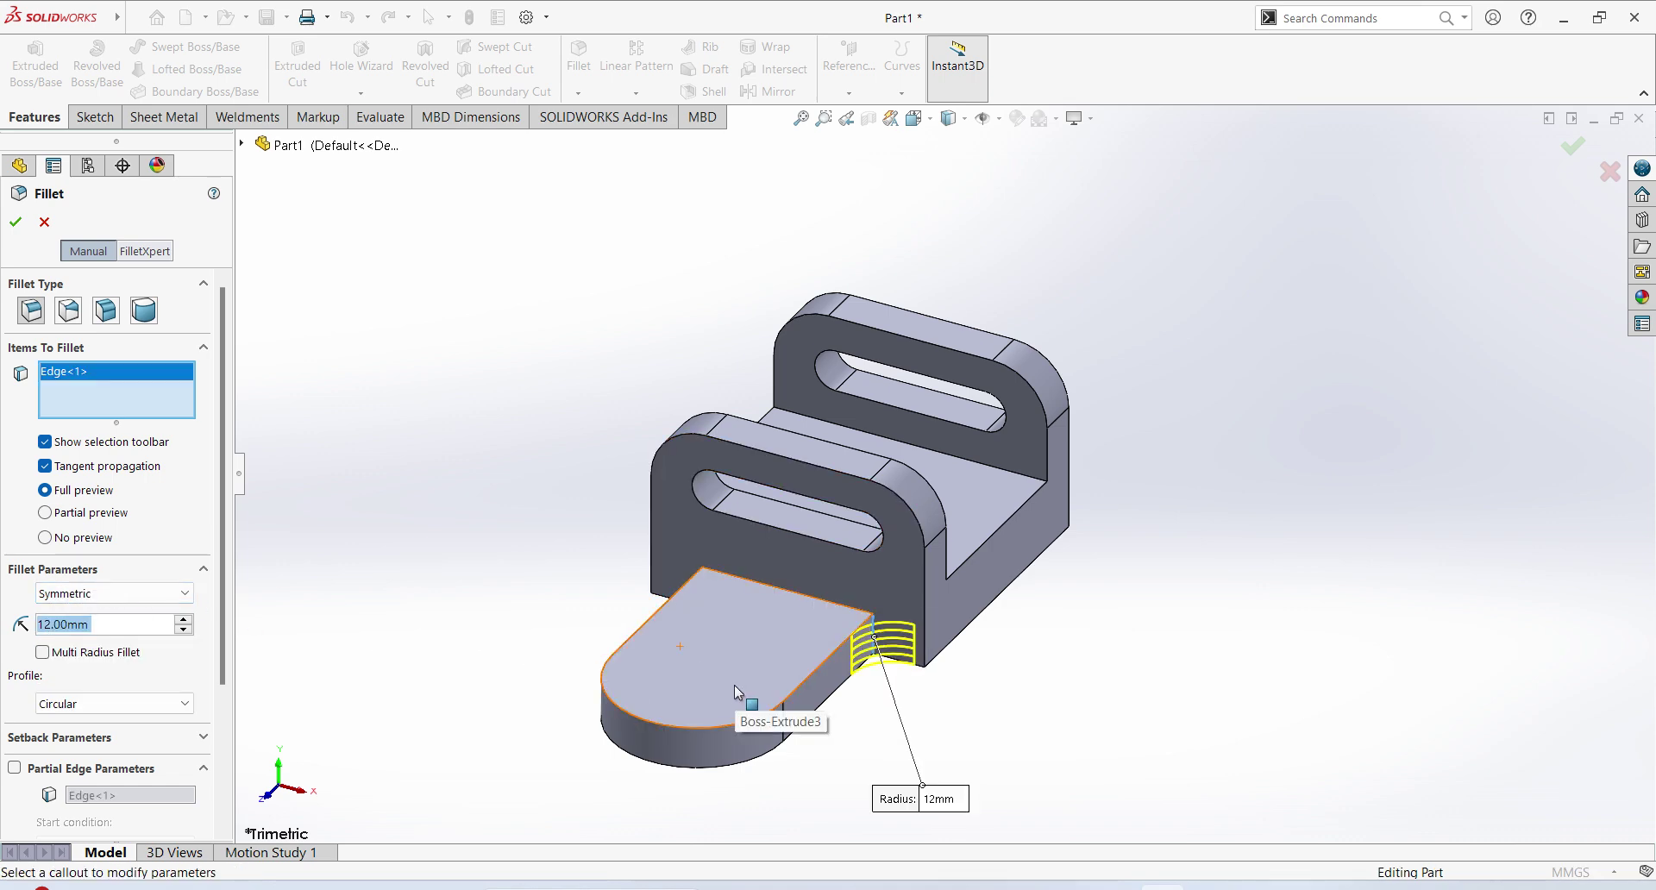
middle_click_drag(724, 681, 749, 601)
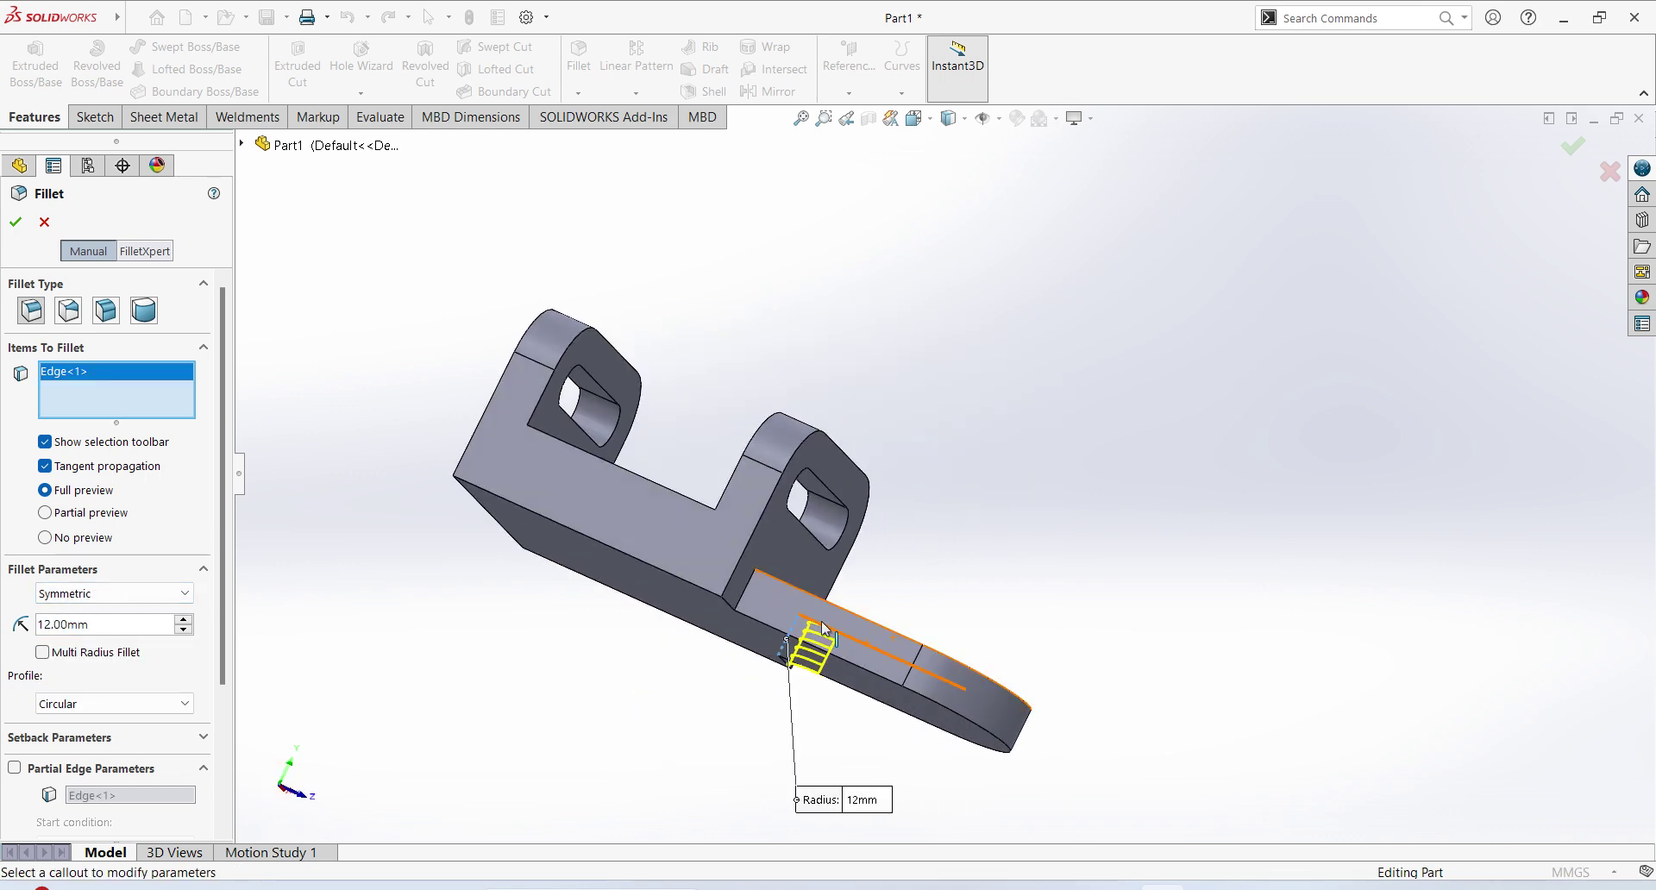
left_click(747, 599)
mouse_move(1167, 584)
middle_mouse_down()
mouse_move(914, 638)
mouse_move(927, 625)
middle_mouse_up()
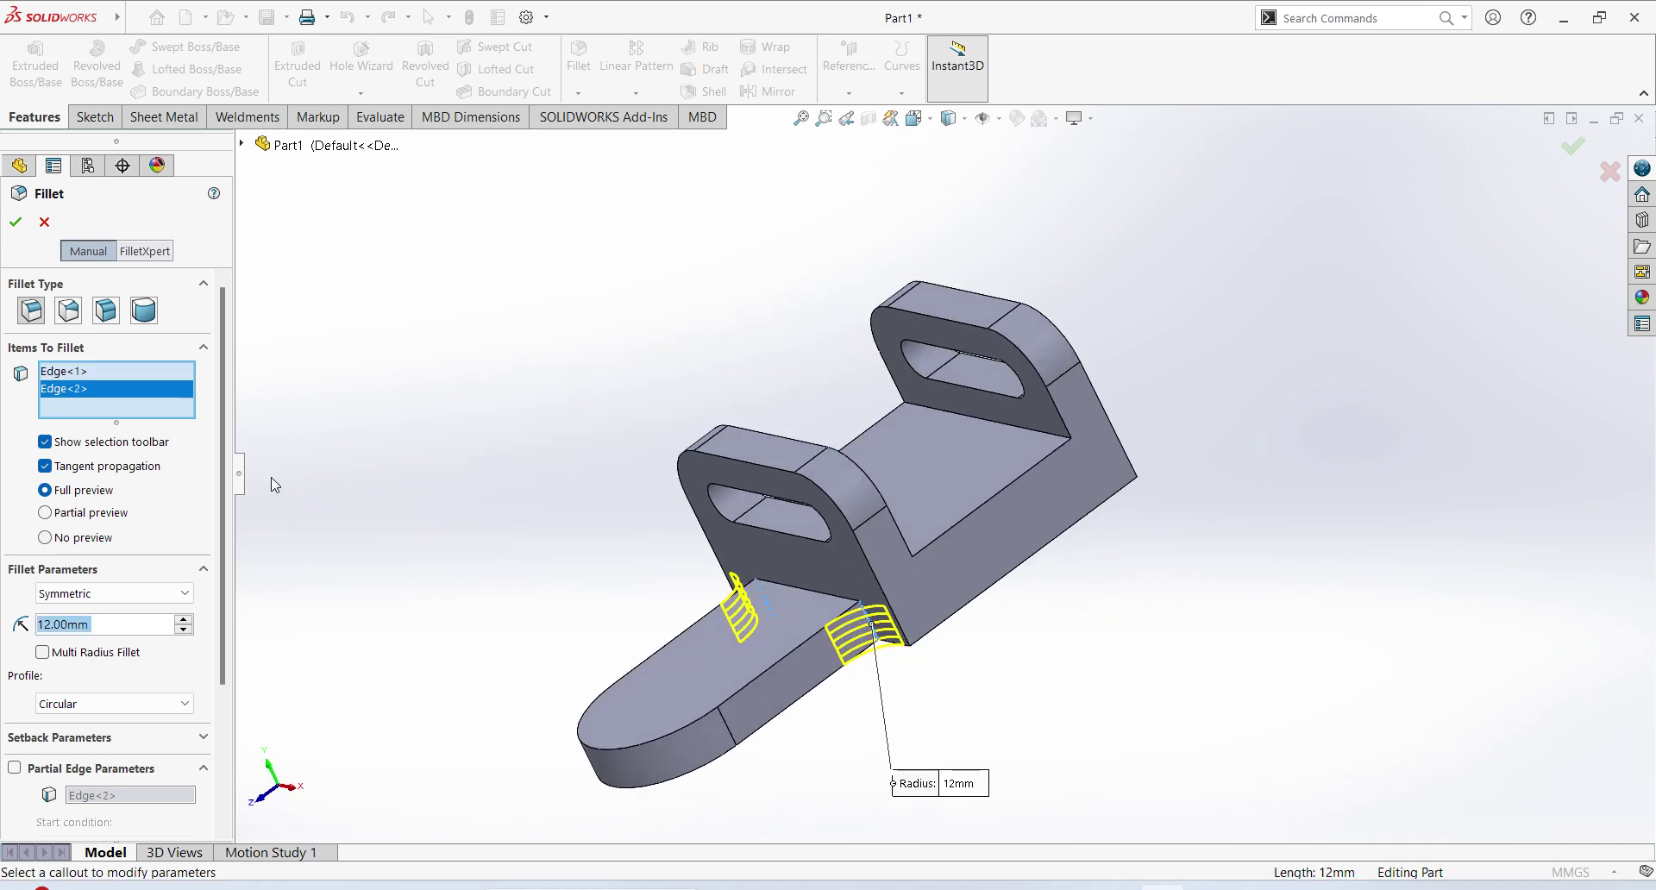
left_click(21, 228)
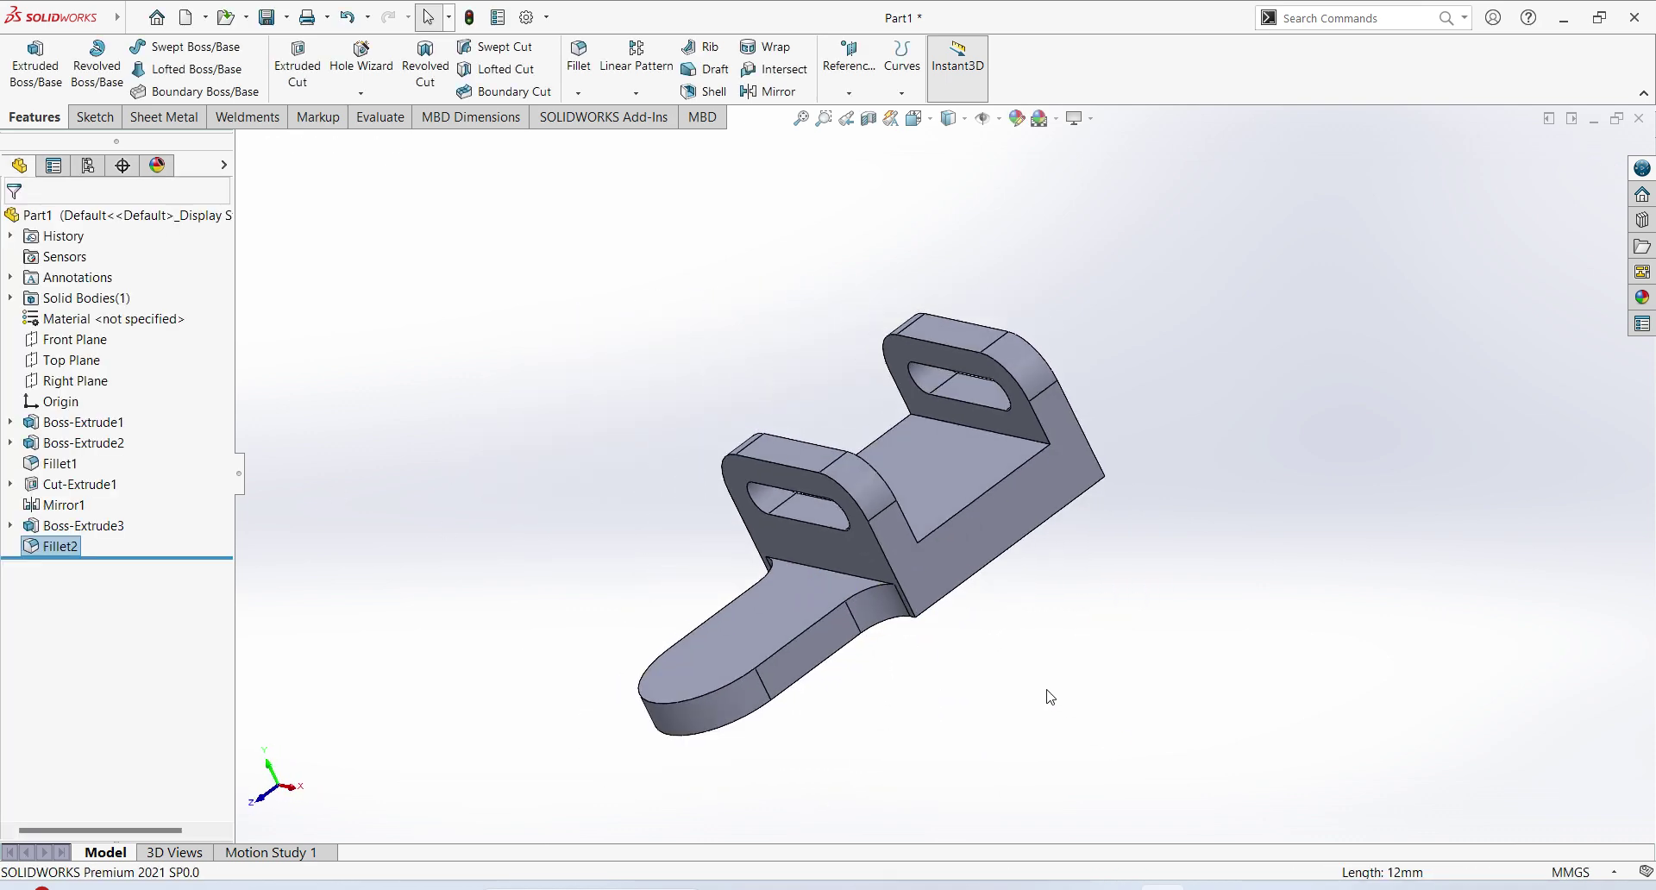
mouse_move(1046, 694)
middle_mouse_down()
mouse_move(1012, 620)
mouse_move(957, 655)
middle_mouse_up()
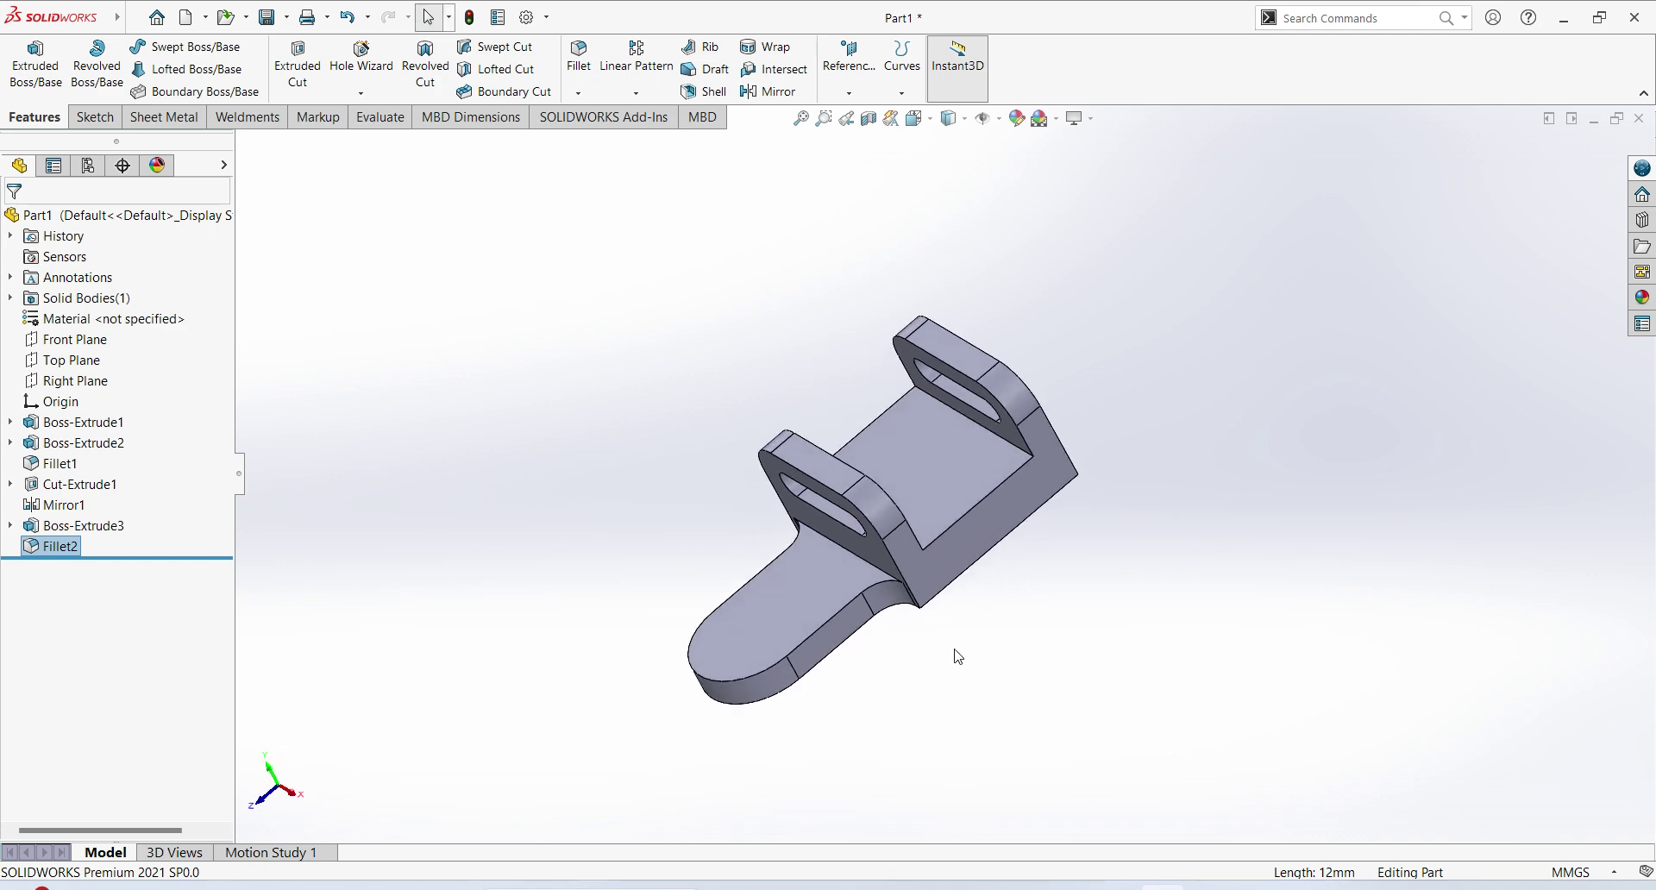
mouse_move(1039, 688)
middle_mouse_down()
mouse_move(1116, 650)
mouse_move(1094, 665)
mouse_move(1094, 651)
middle_mouse_up()
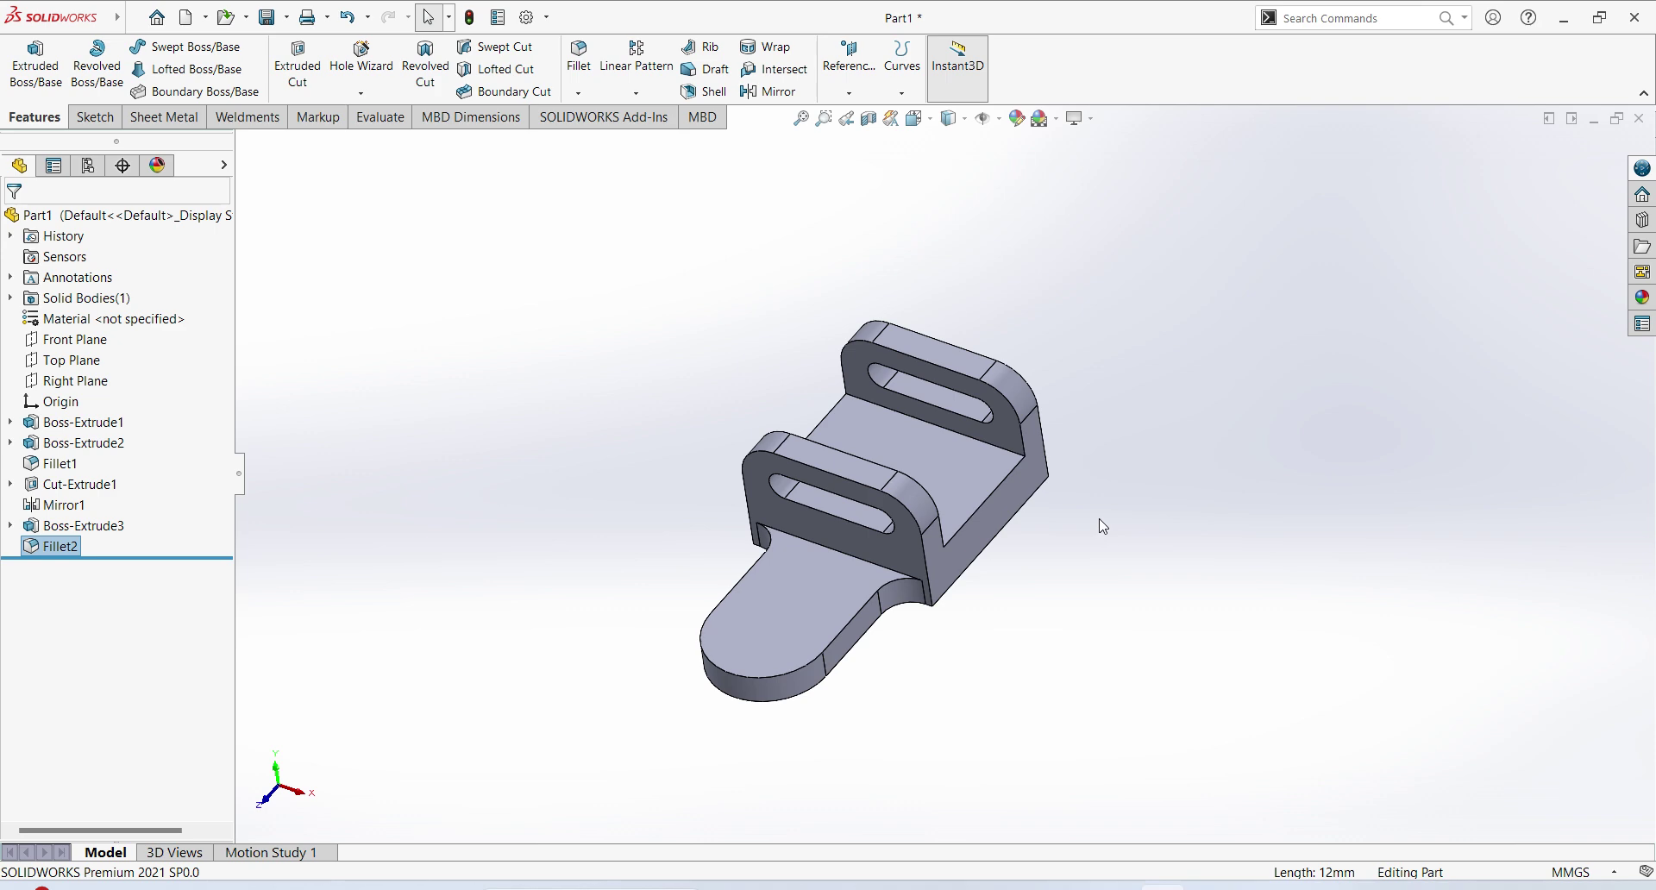
Start a sketch on the base's top face and view it Normal To
left_click(945, 457)
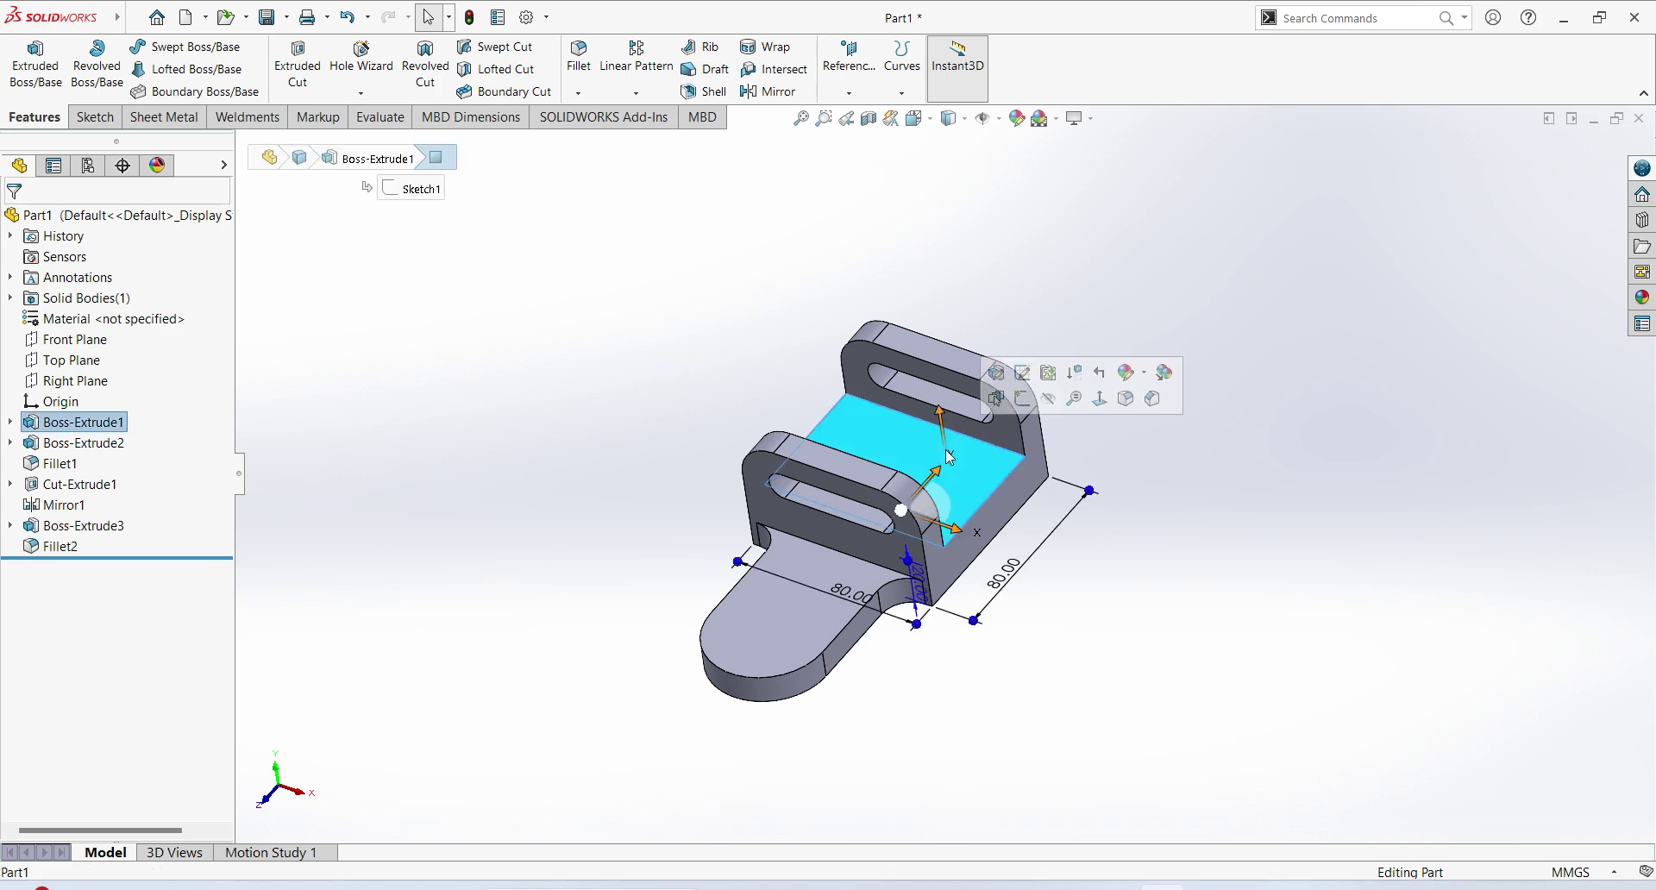
left_click(1059, 407)
left_click(89, 570)
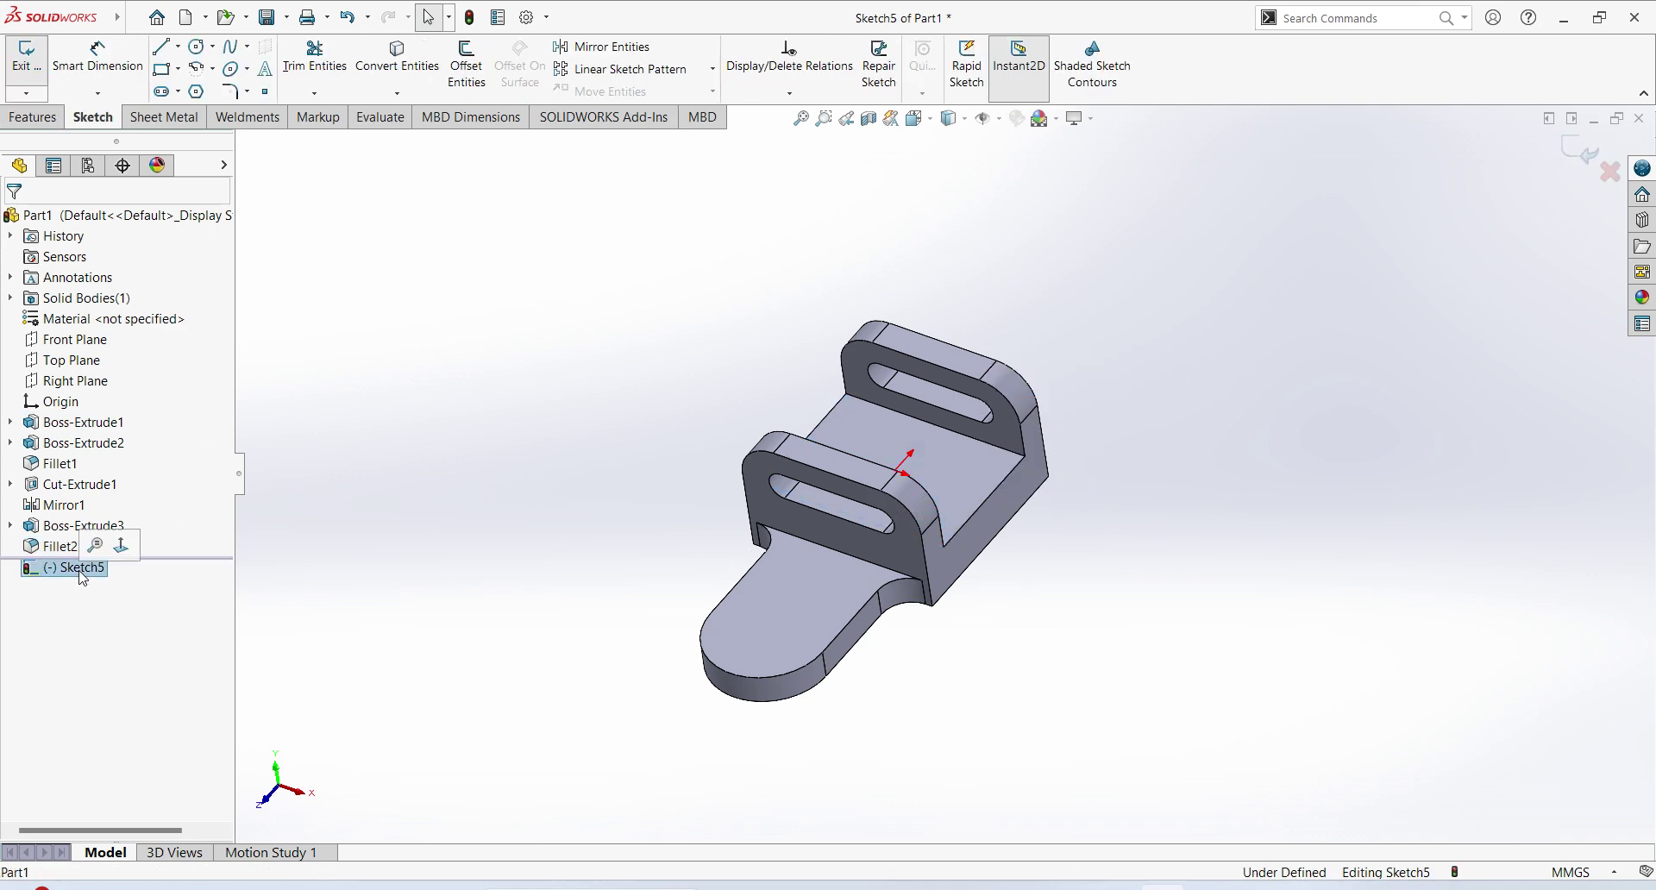
left_click(121, 555)
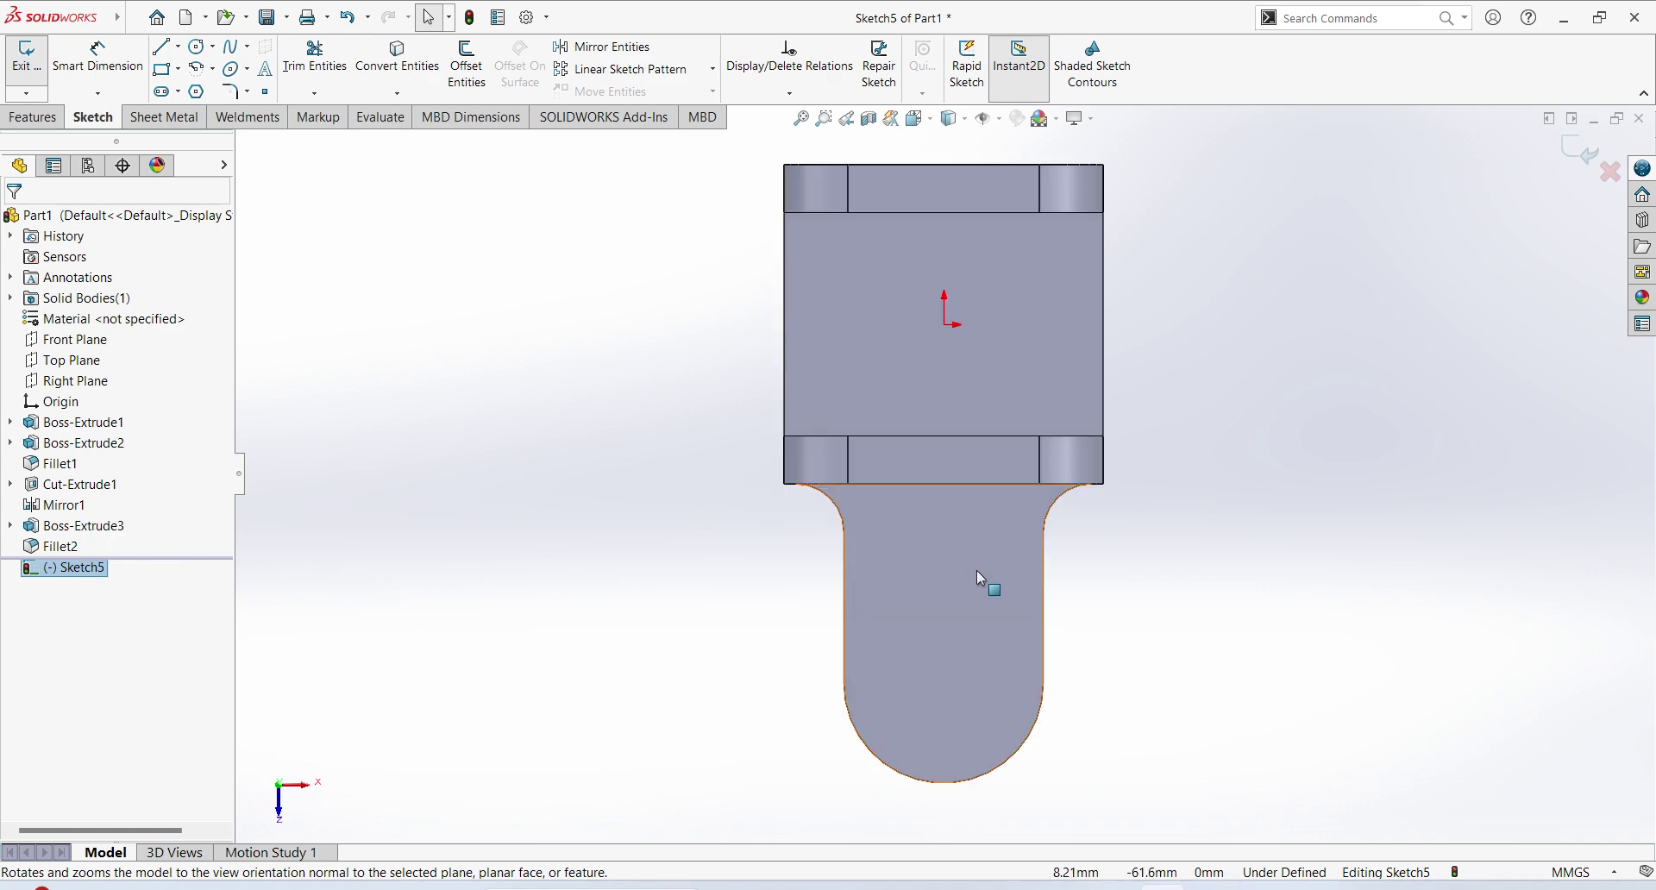
scroll(981, 575, "up", 2)
scroll(1065, 431, "up", 1)
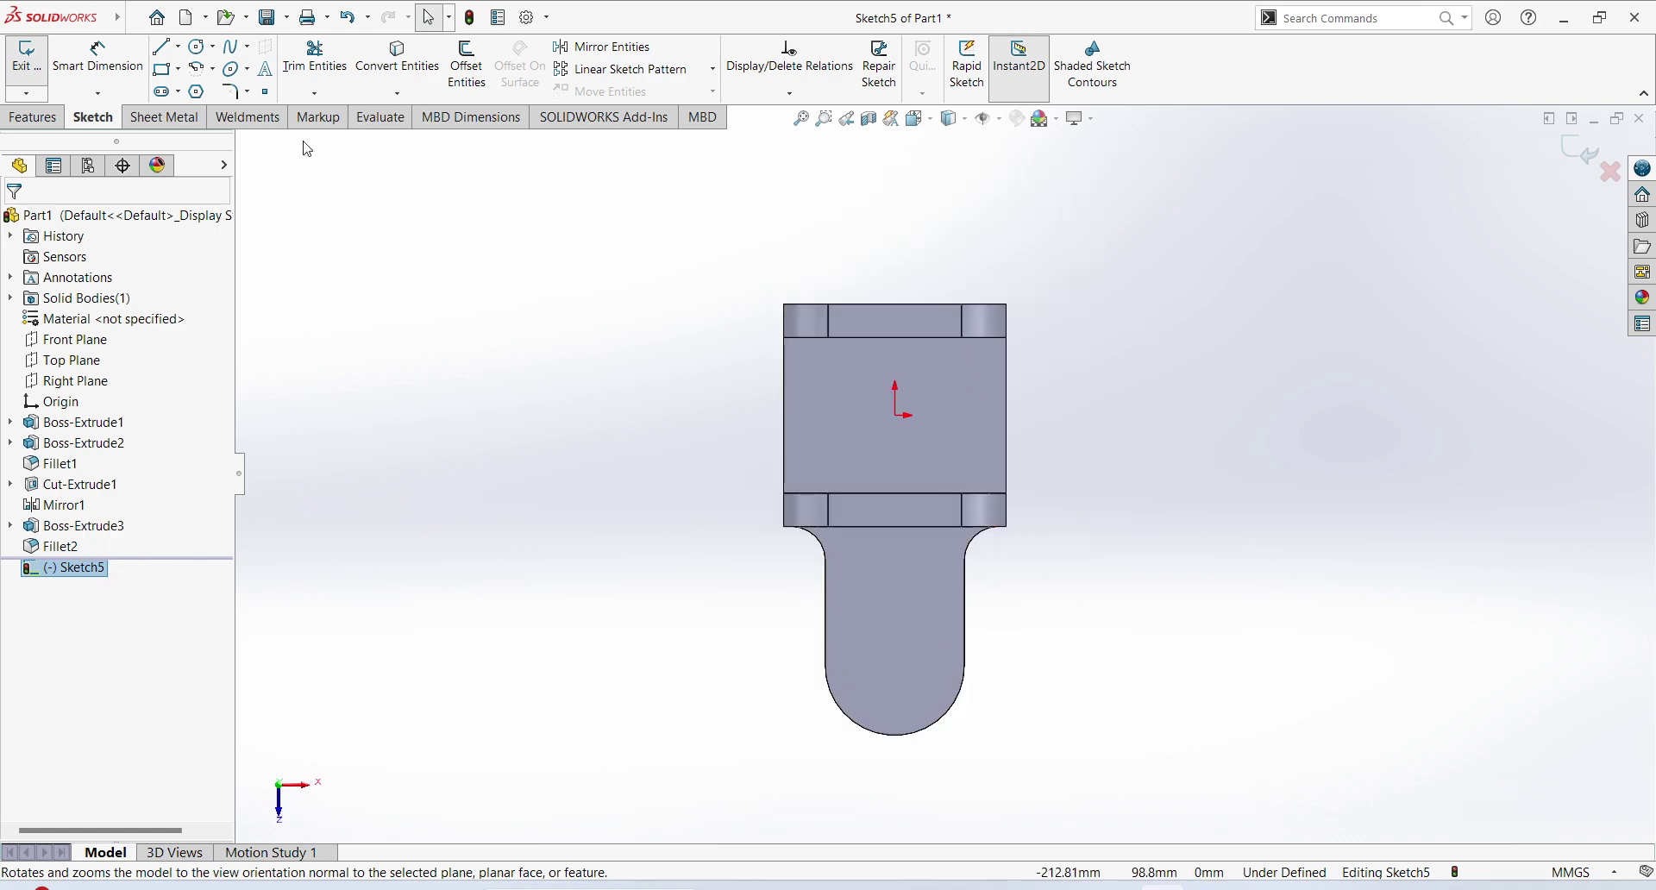
Draw two circles on the base and one centred on the lug's arc centre
left_click(196, 46)
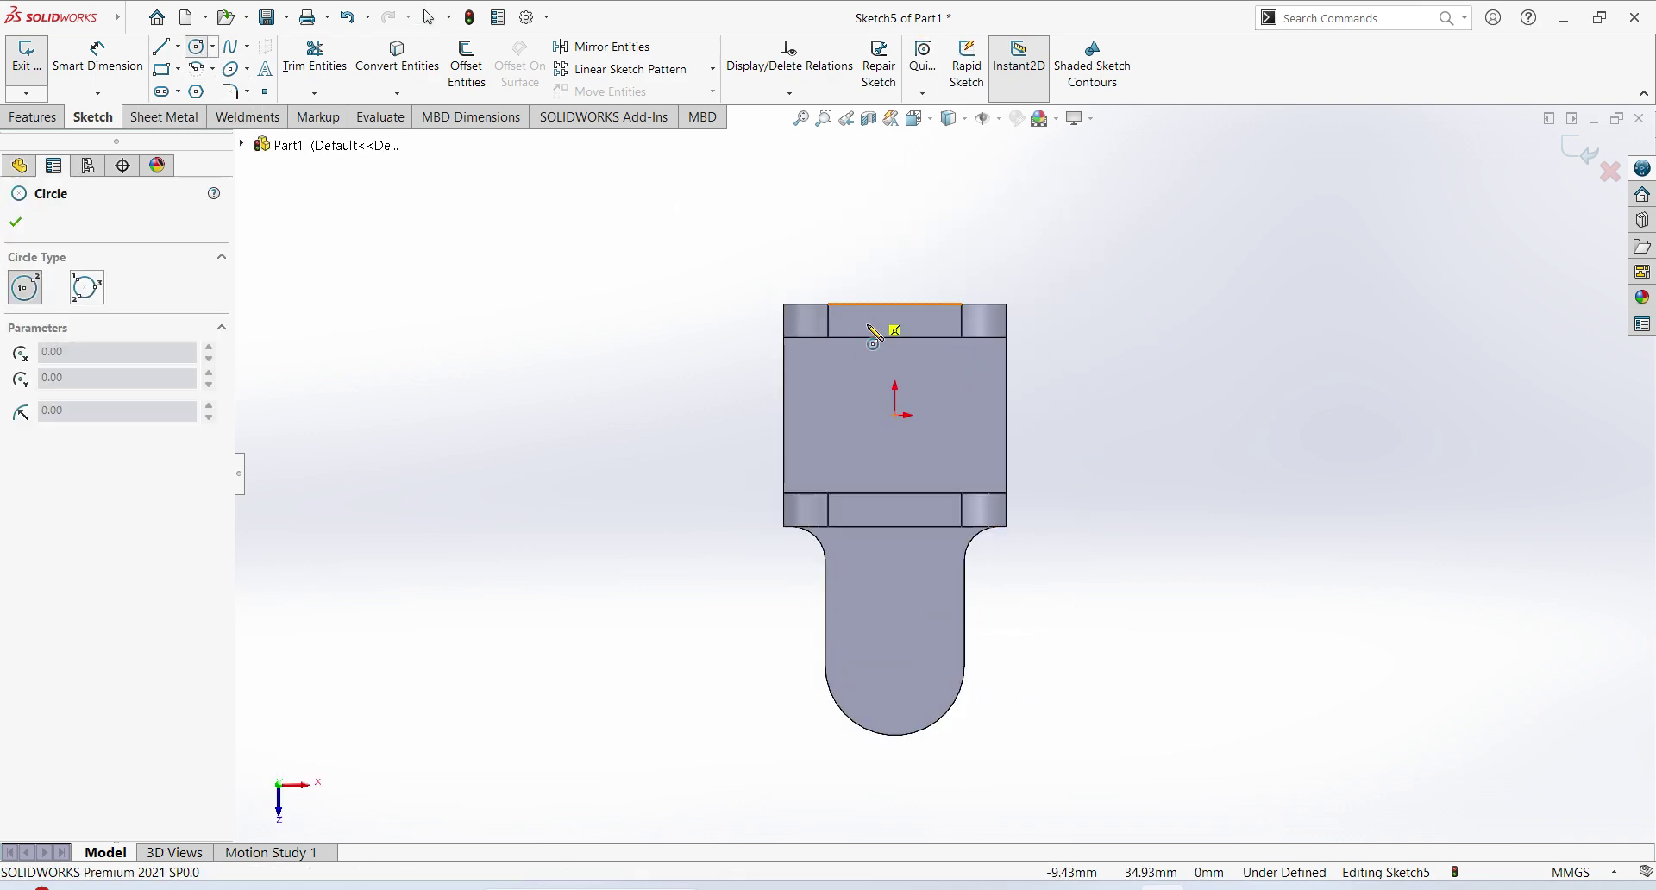
left_click(823, 416)
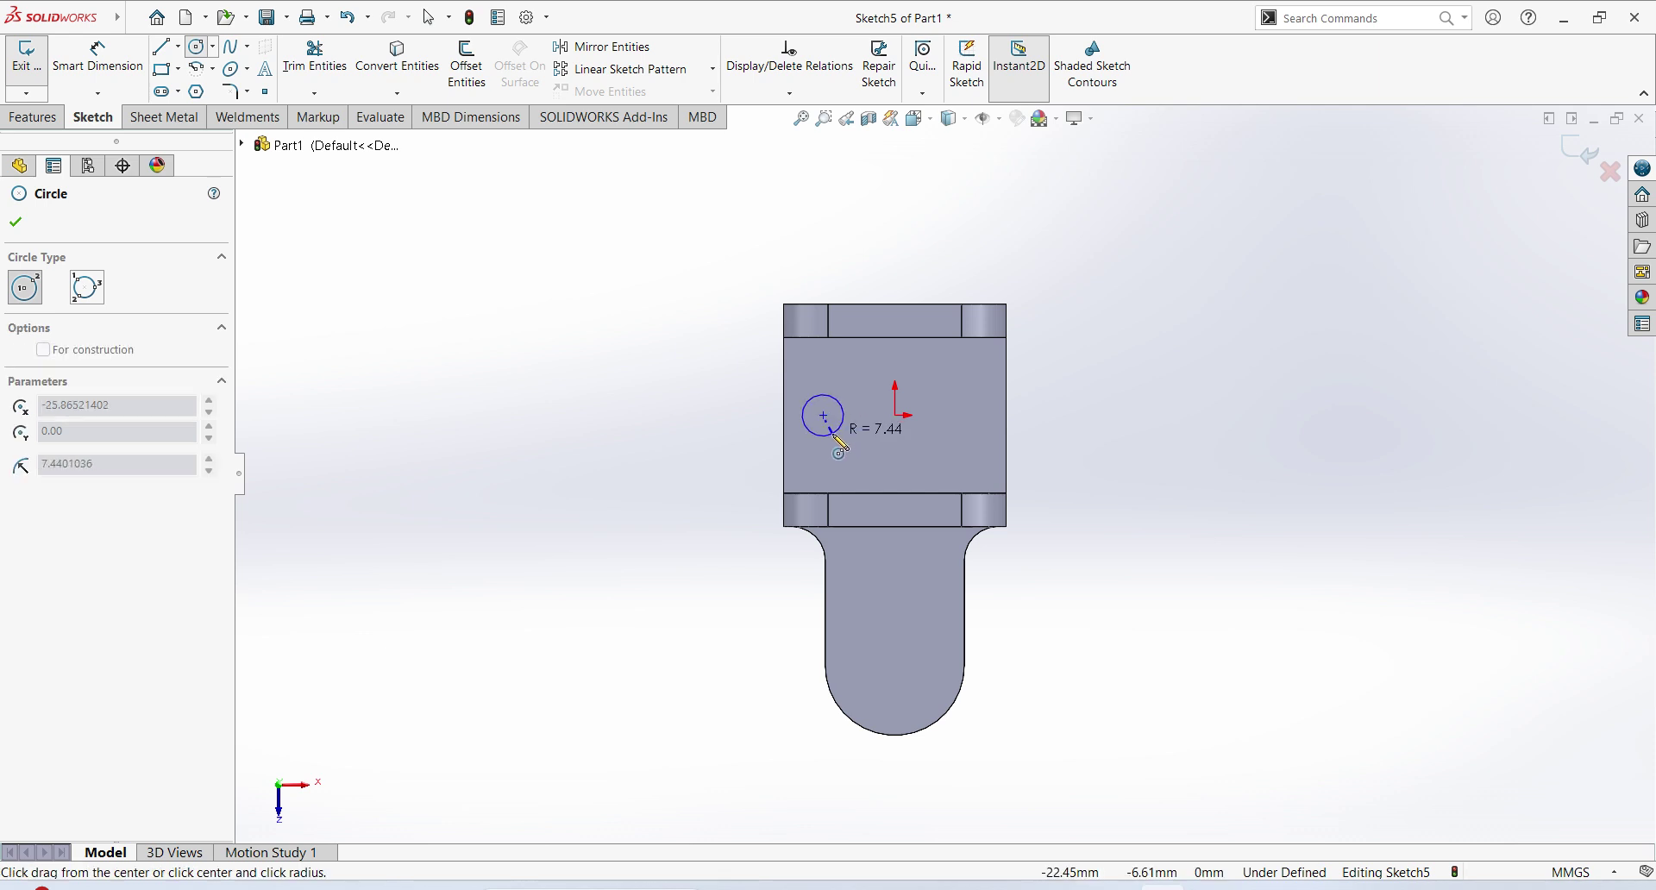
left_click(982, 415)
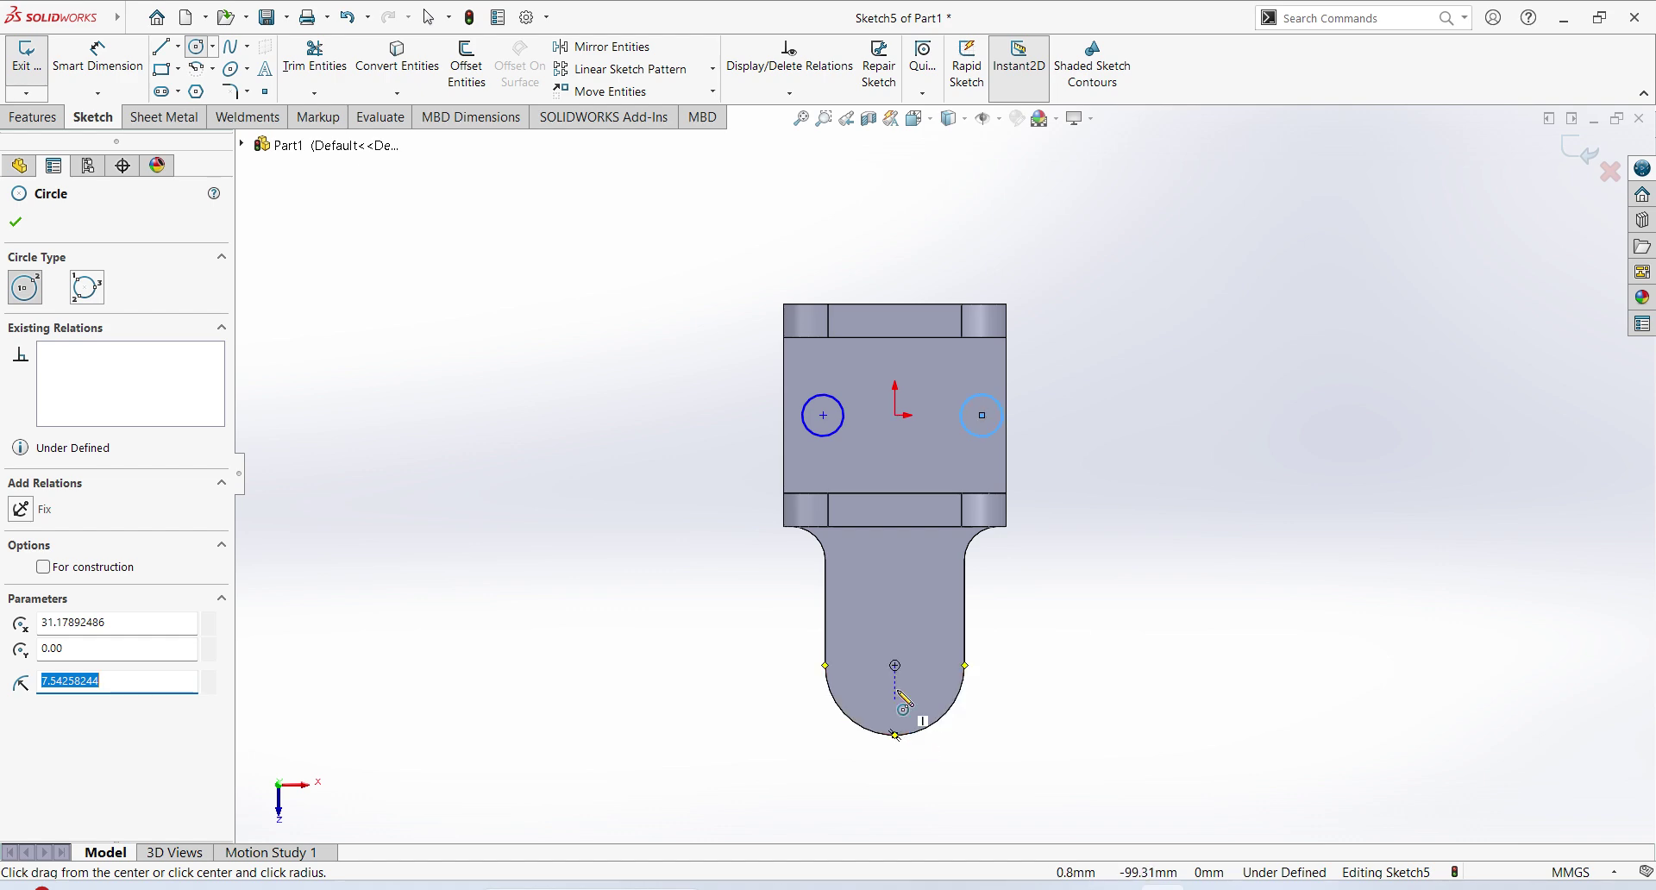
left_click(894, 665)
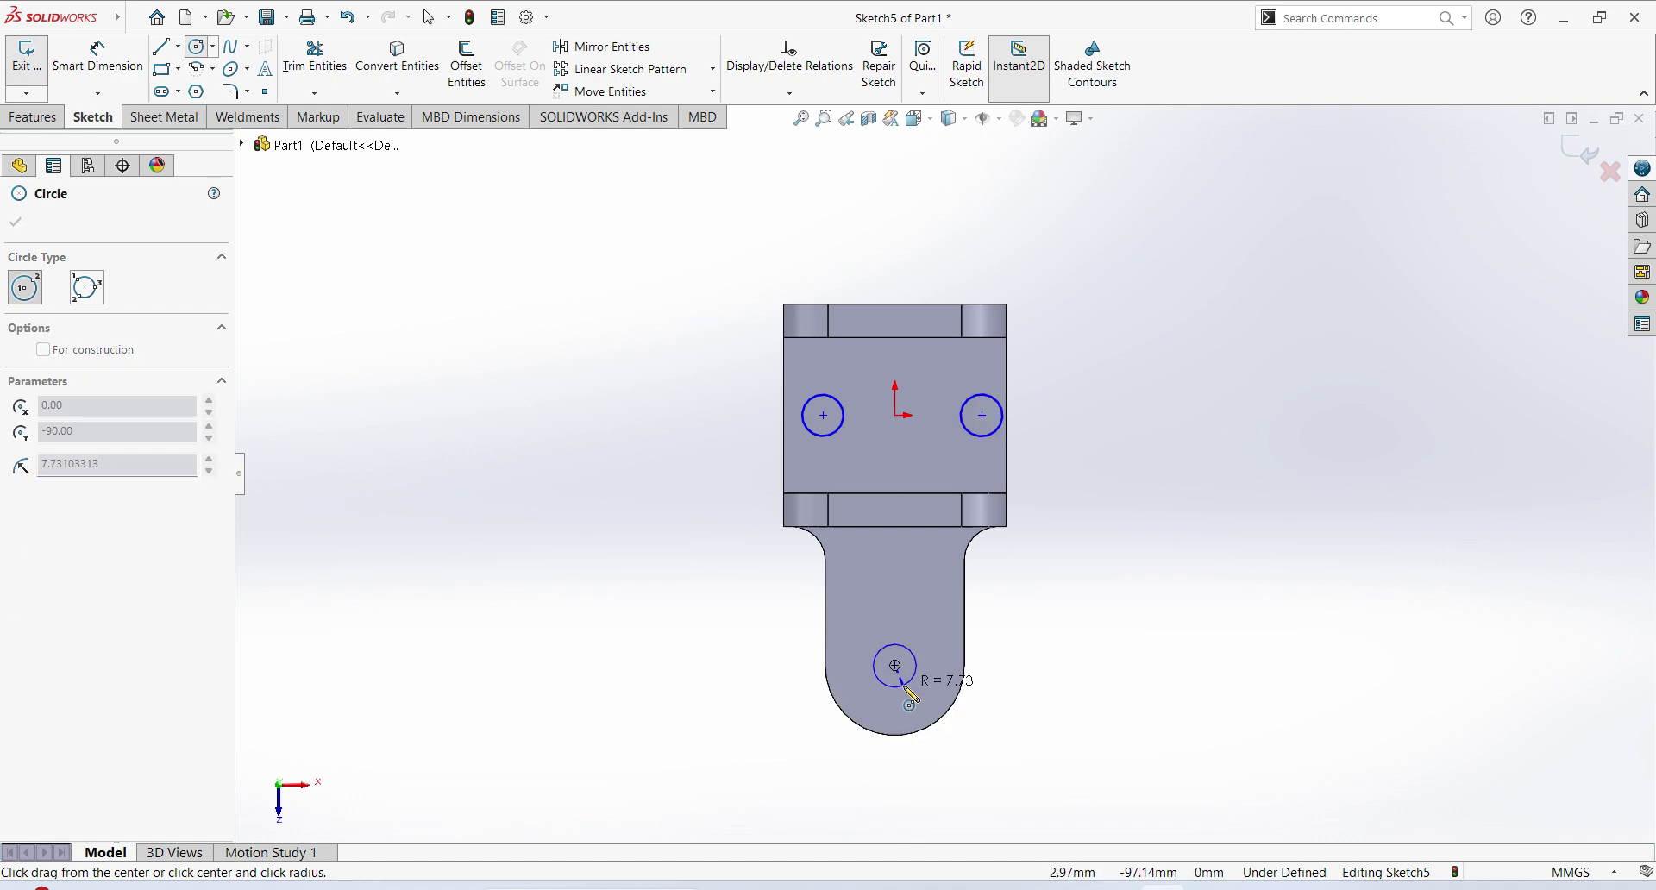
left_click(900, 687)
left_click(98, 56)
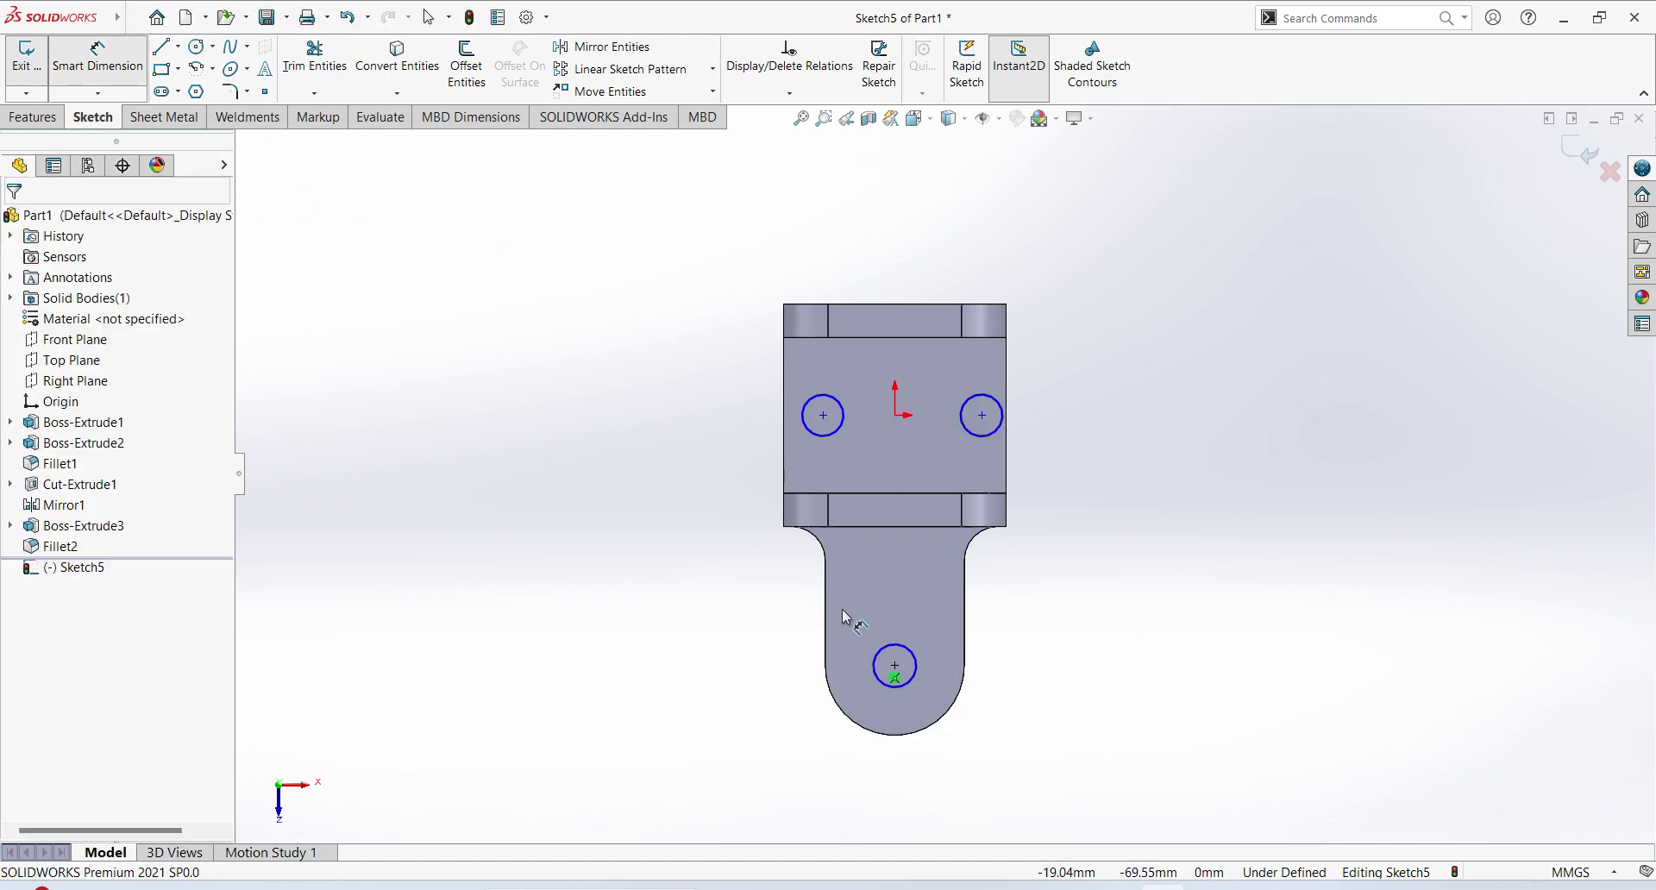
Dimension the lug hole circle to a 16 mm diameter
left_click(881, 647)
left_click(694, 595)
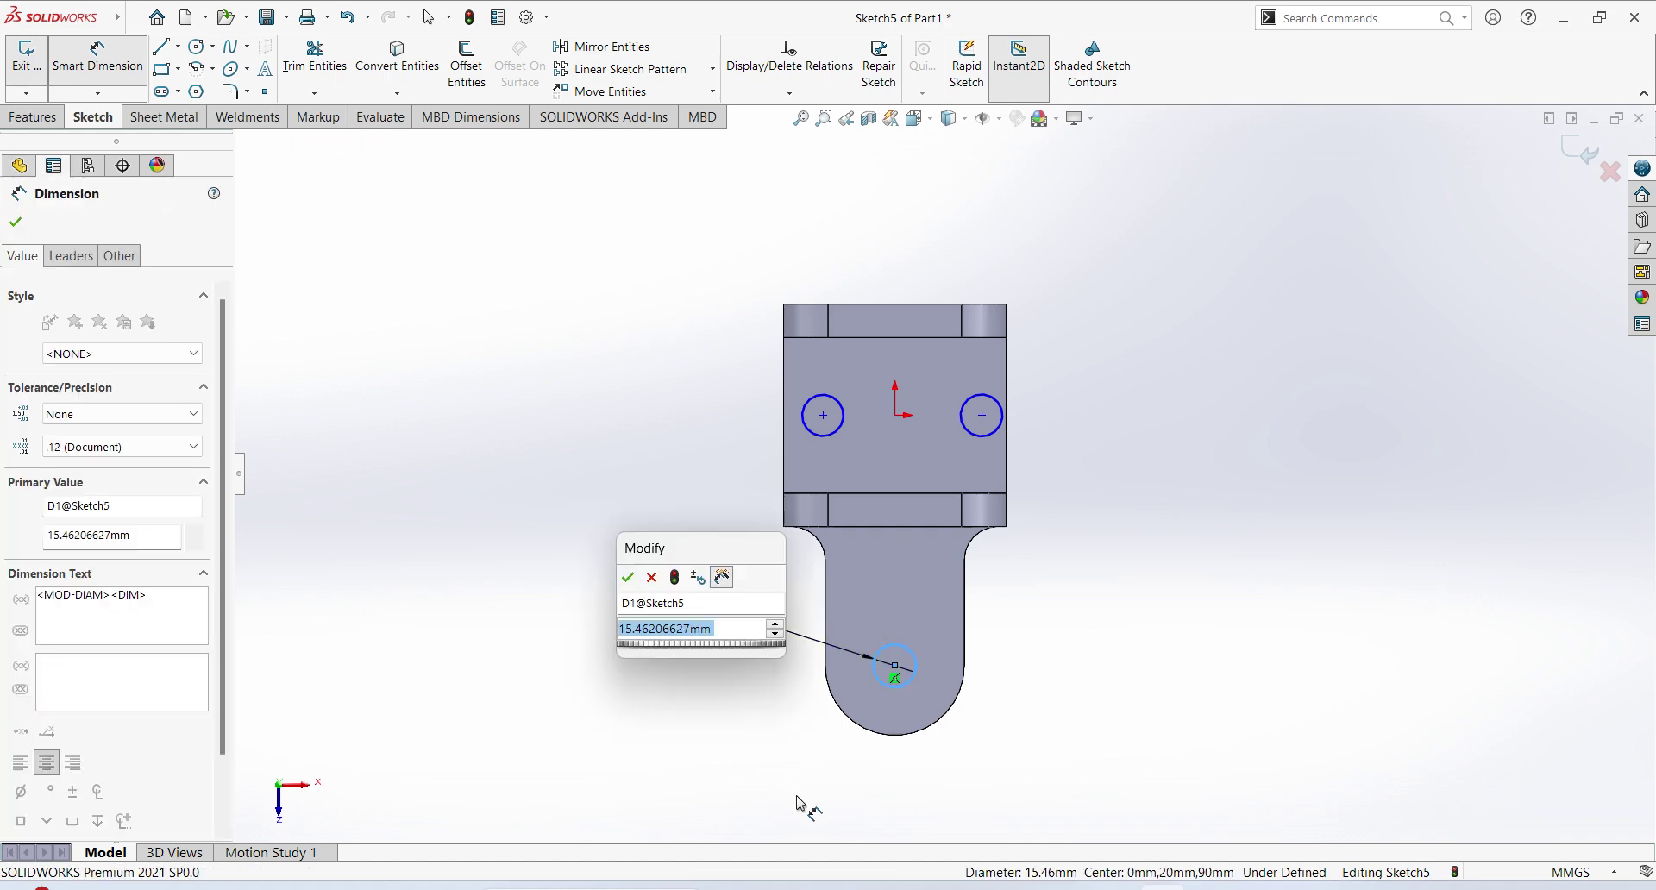
type("16")
key("Return")
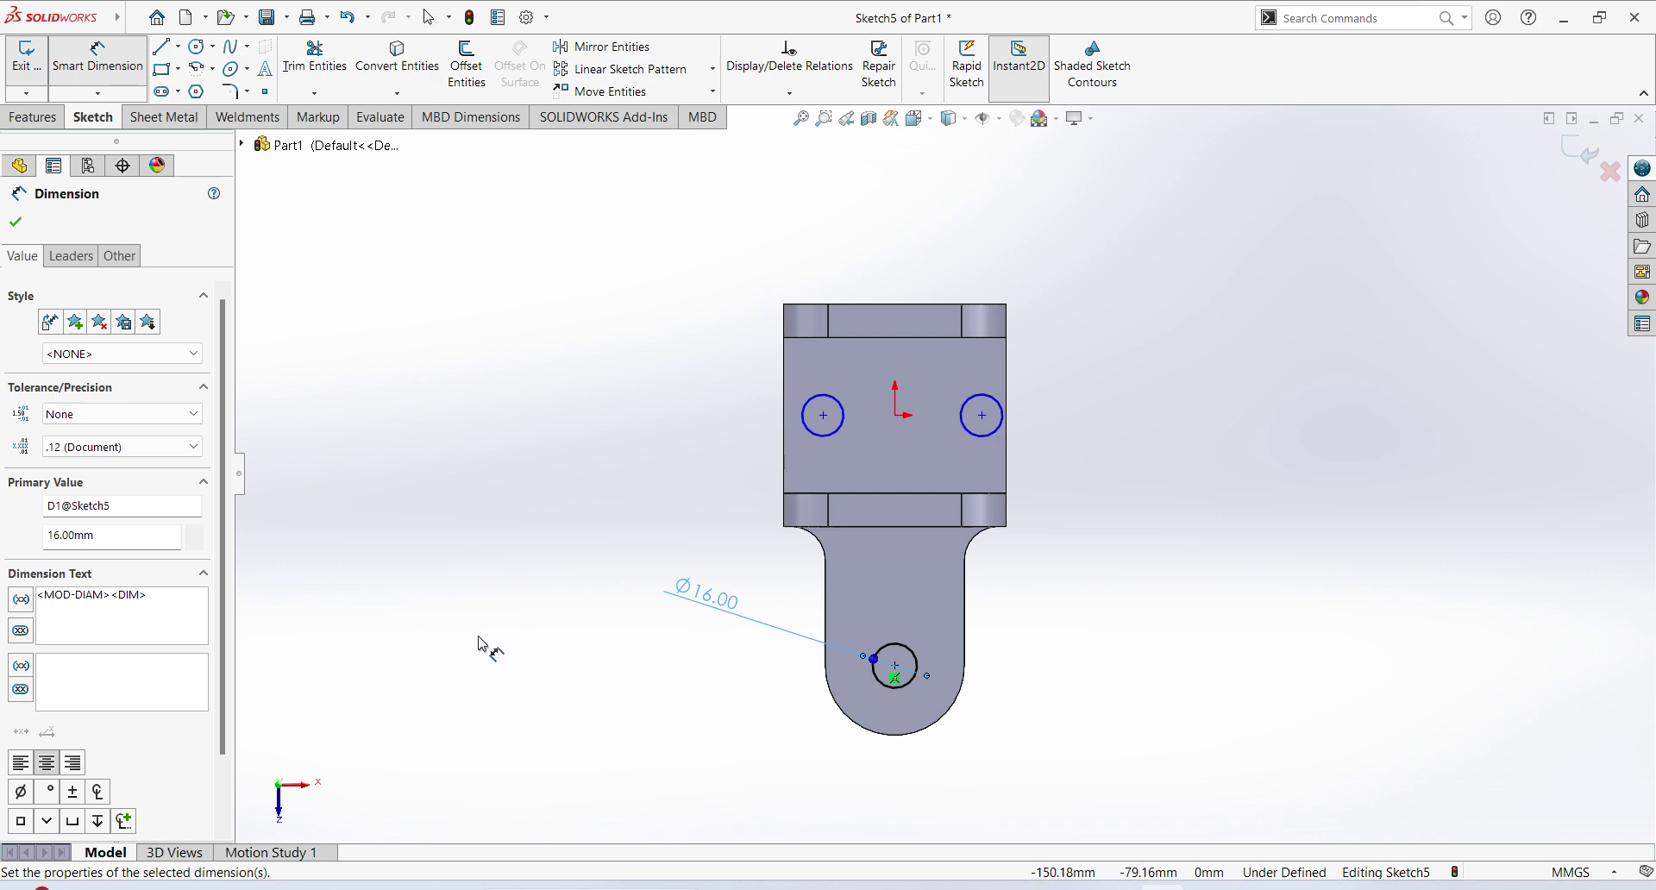
key("Escape")
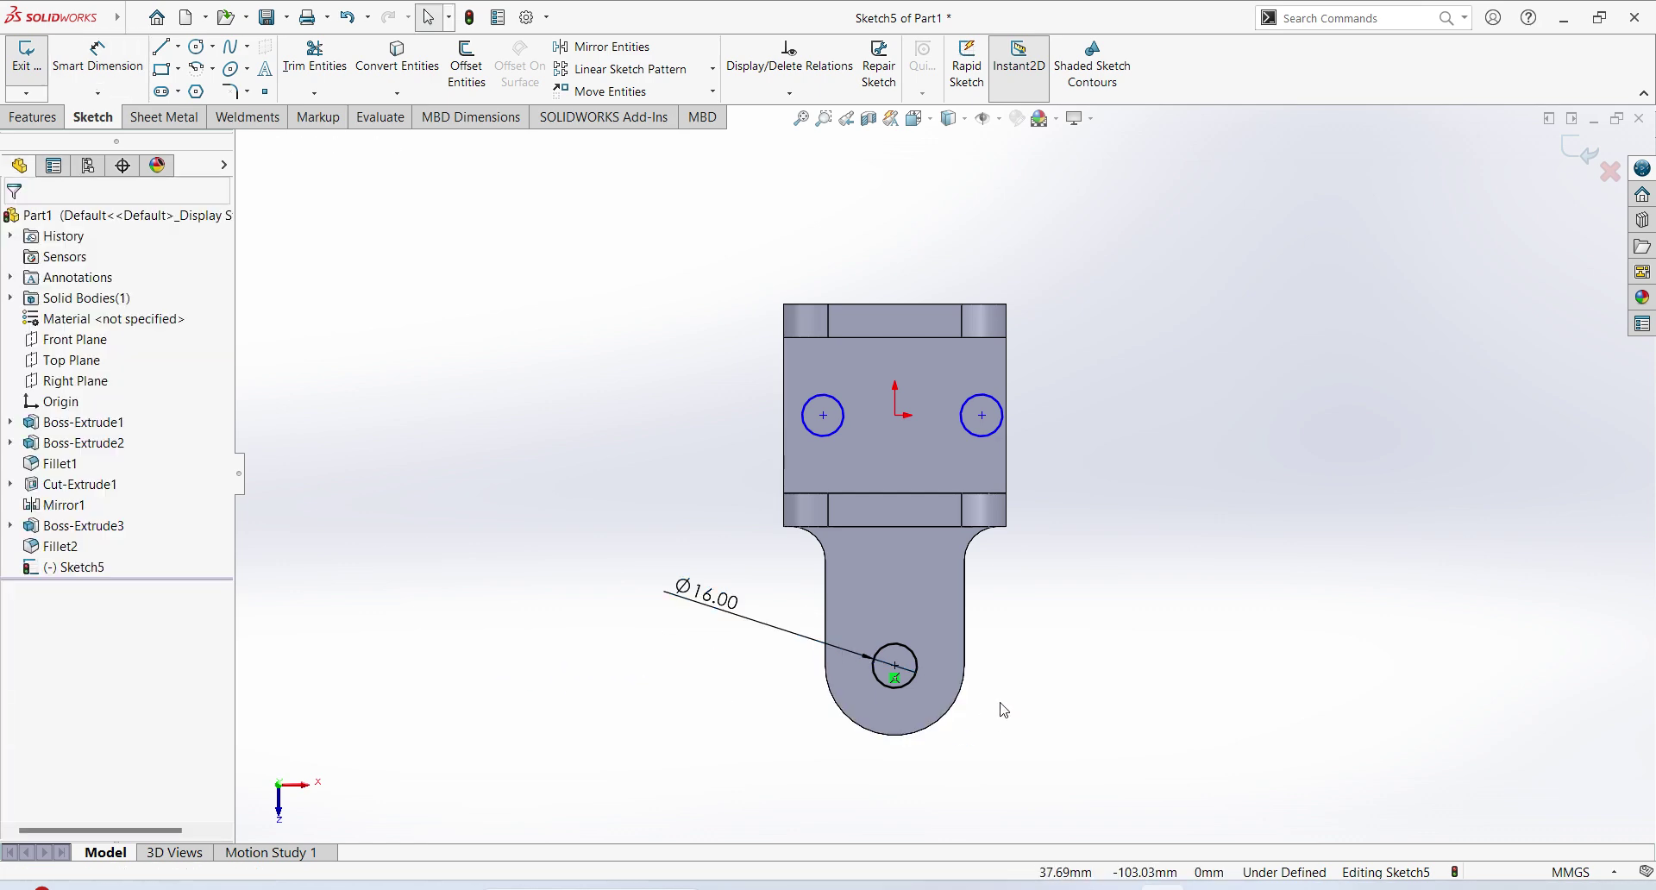
Make the lug circle and both upper circles equal in size
left_click(915, 673)
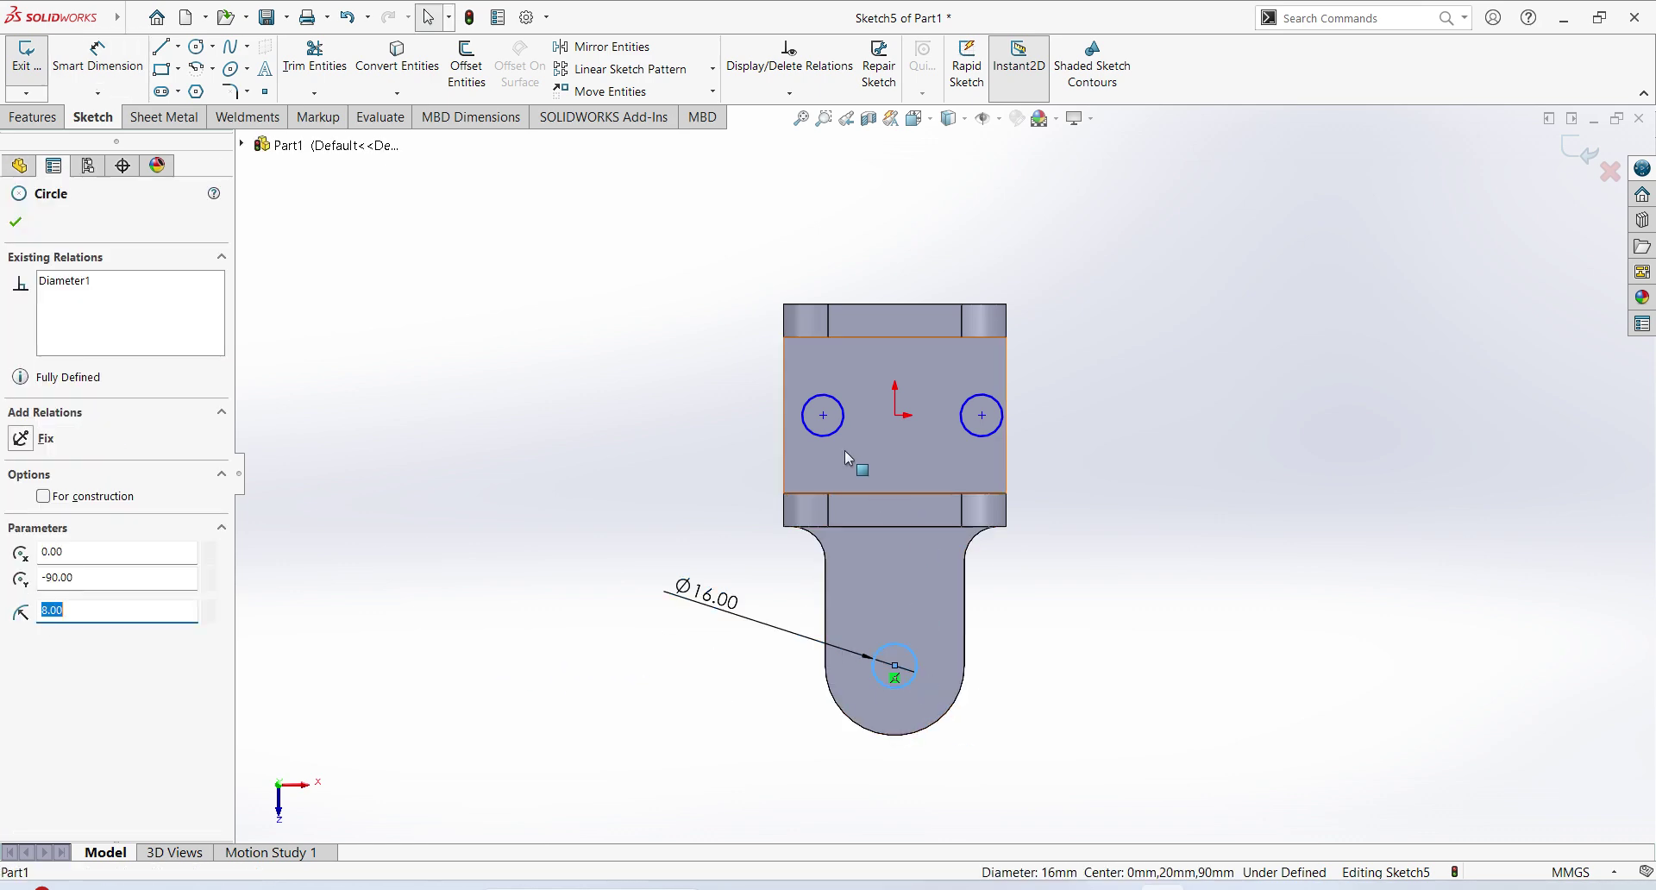
left_click(840, 431, "ctrl")
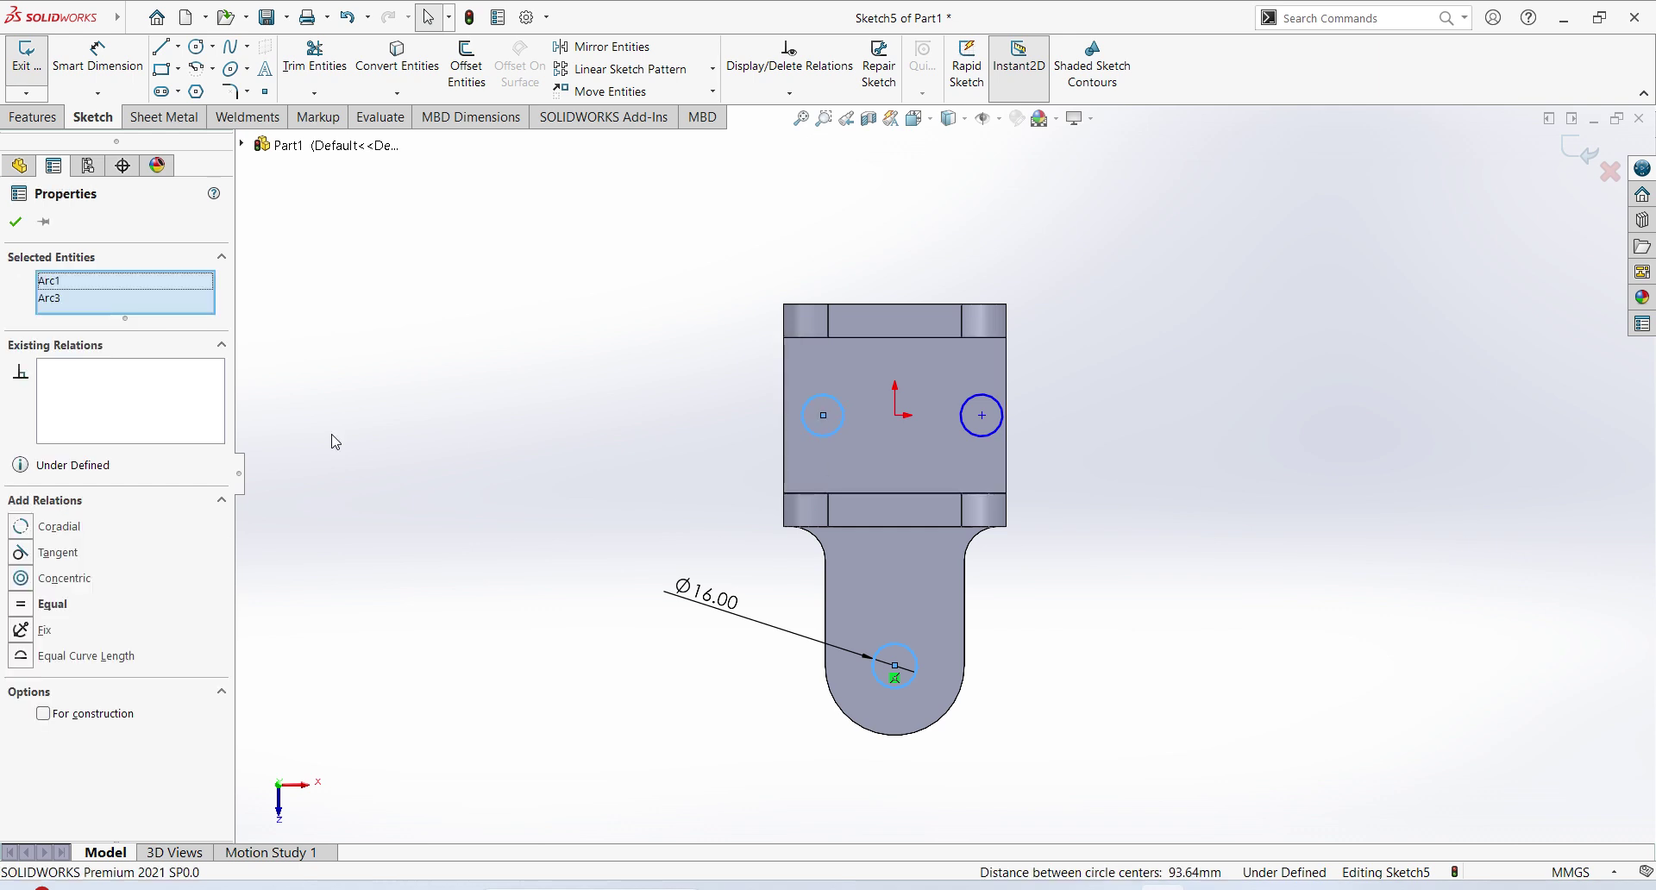
left_click(53, 605)
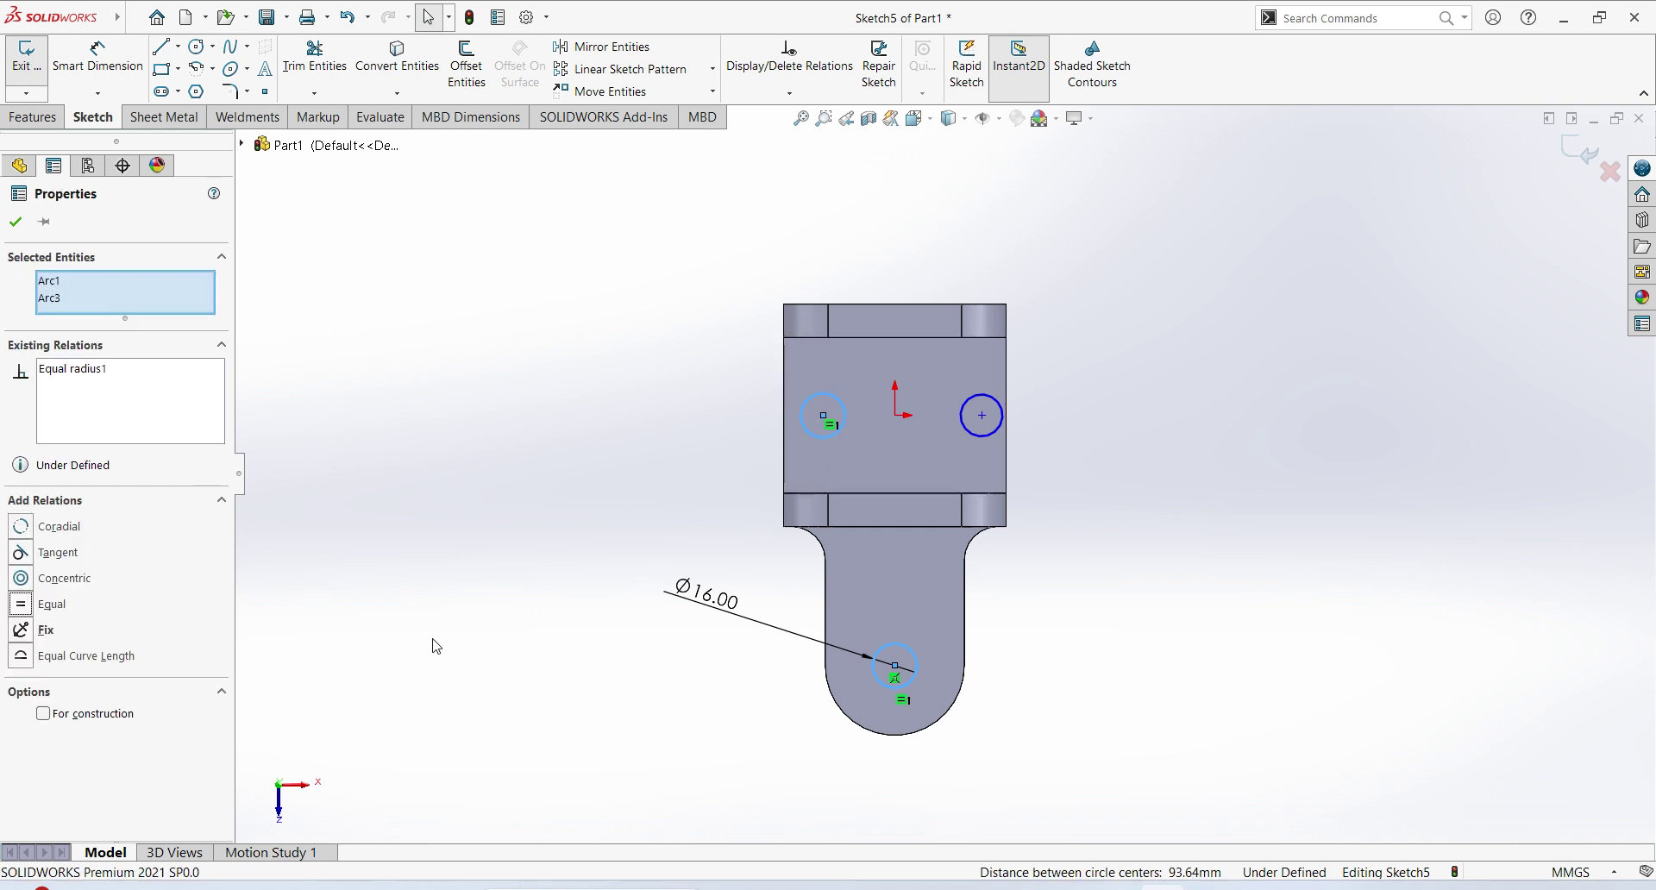
left_click(993, 431)
key("Escape")
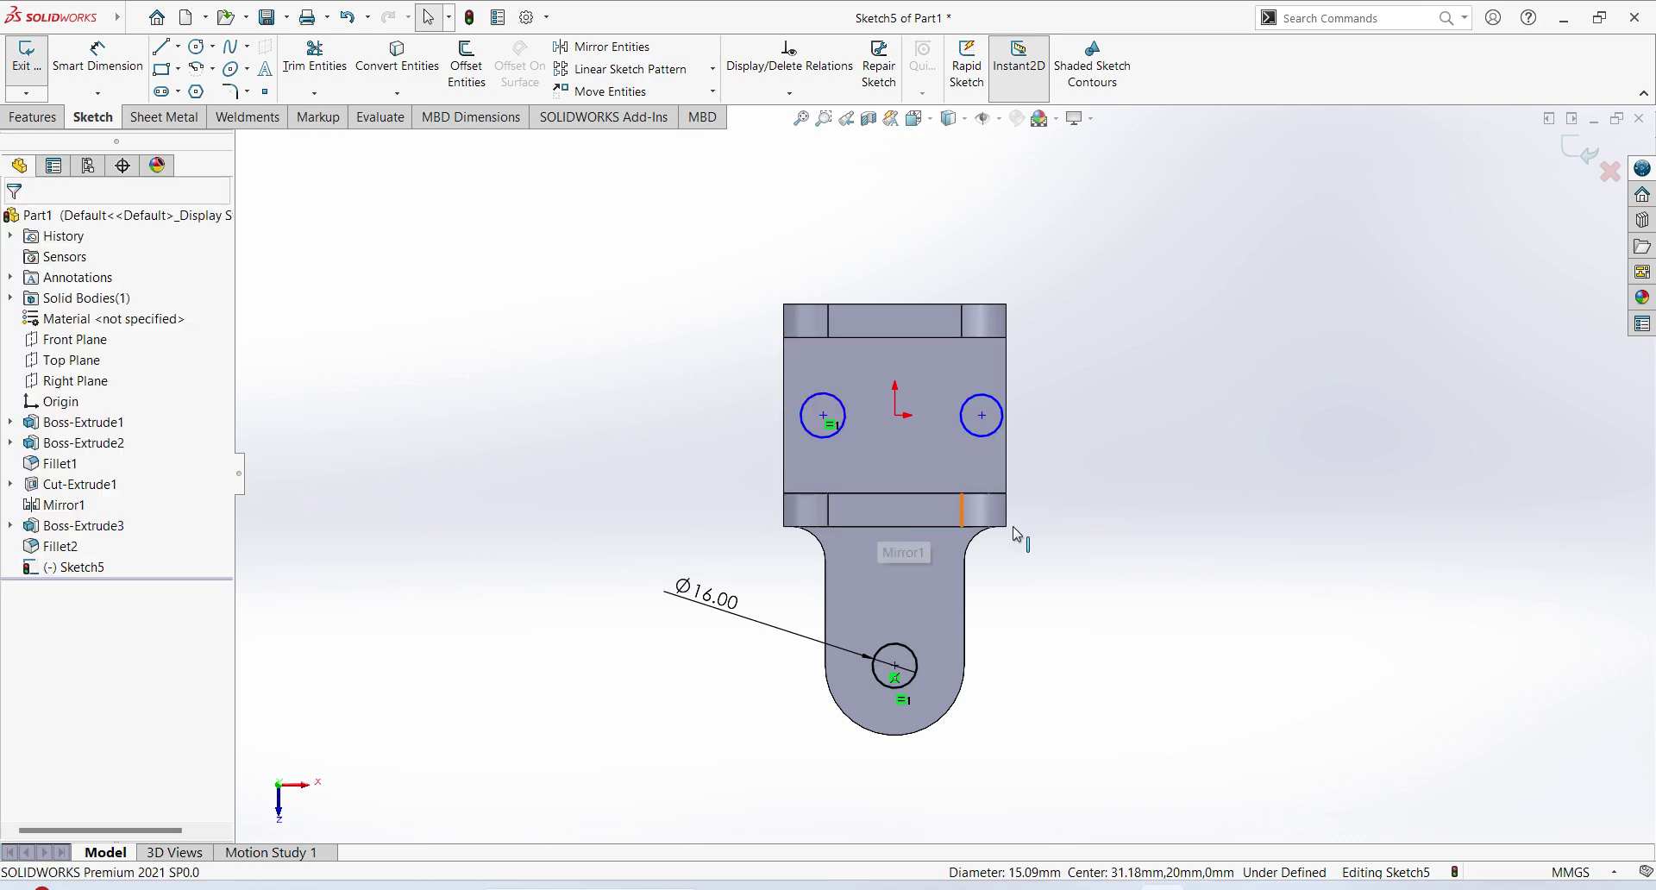
left_click(982, 439)
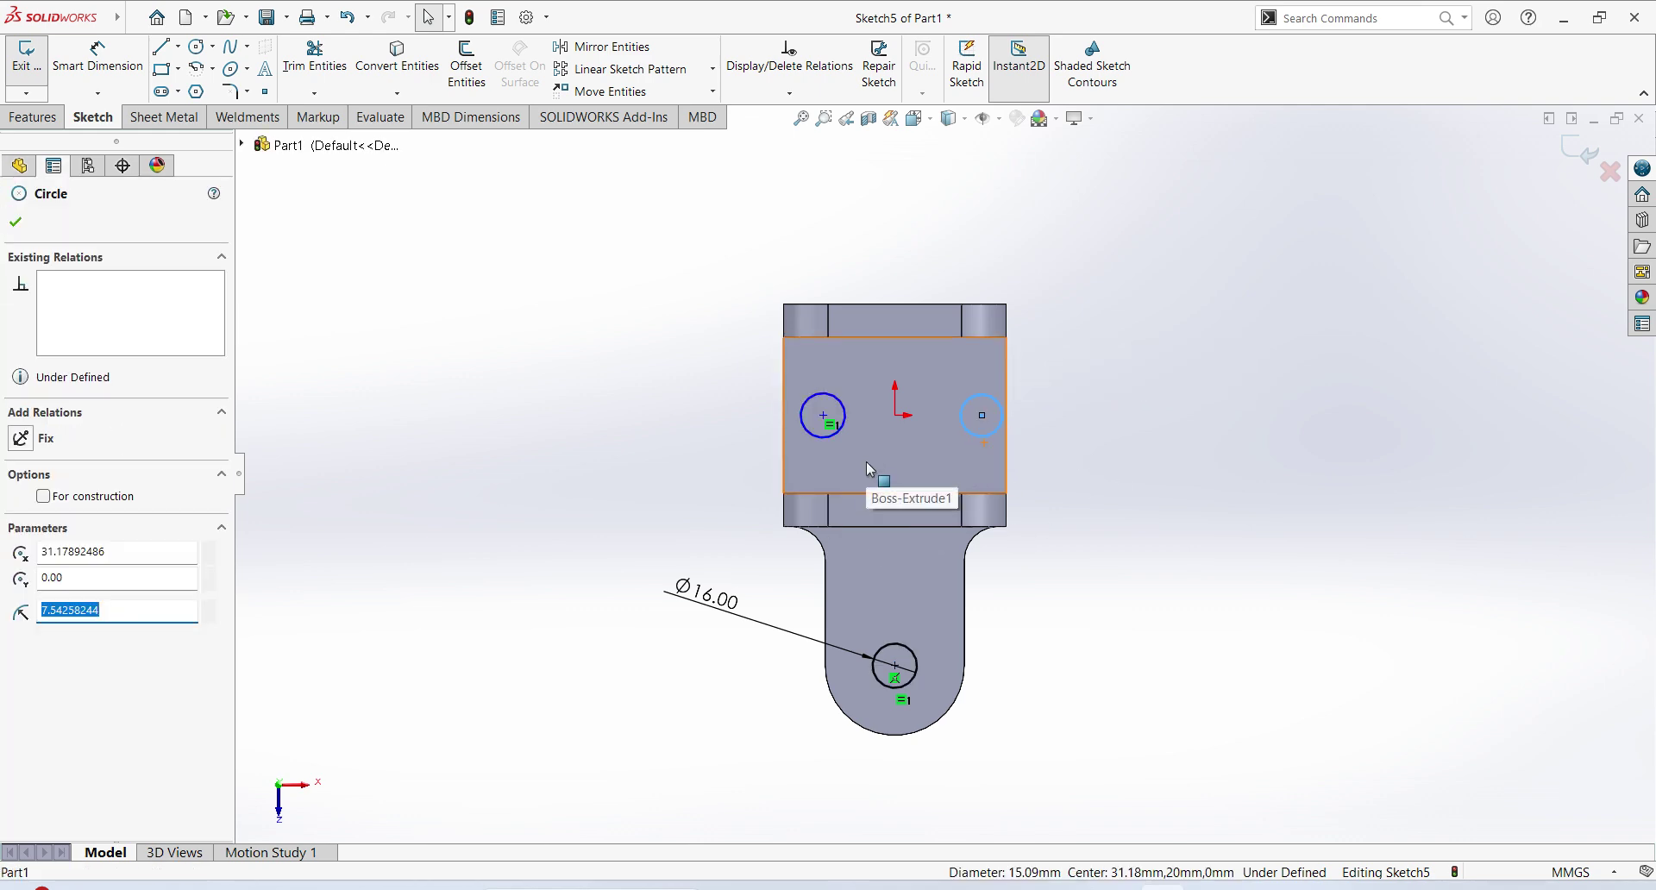
key("Escape")
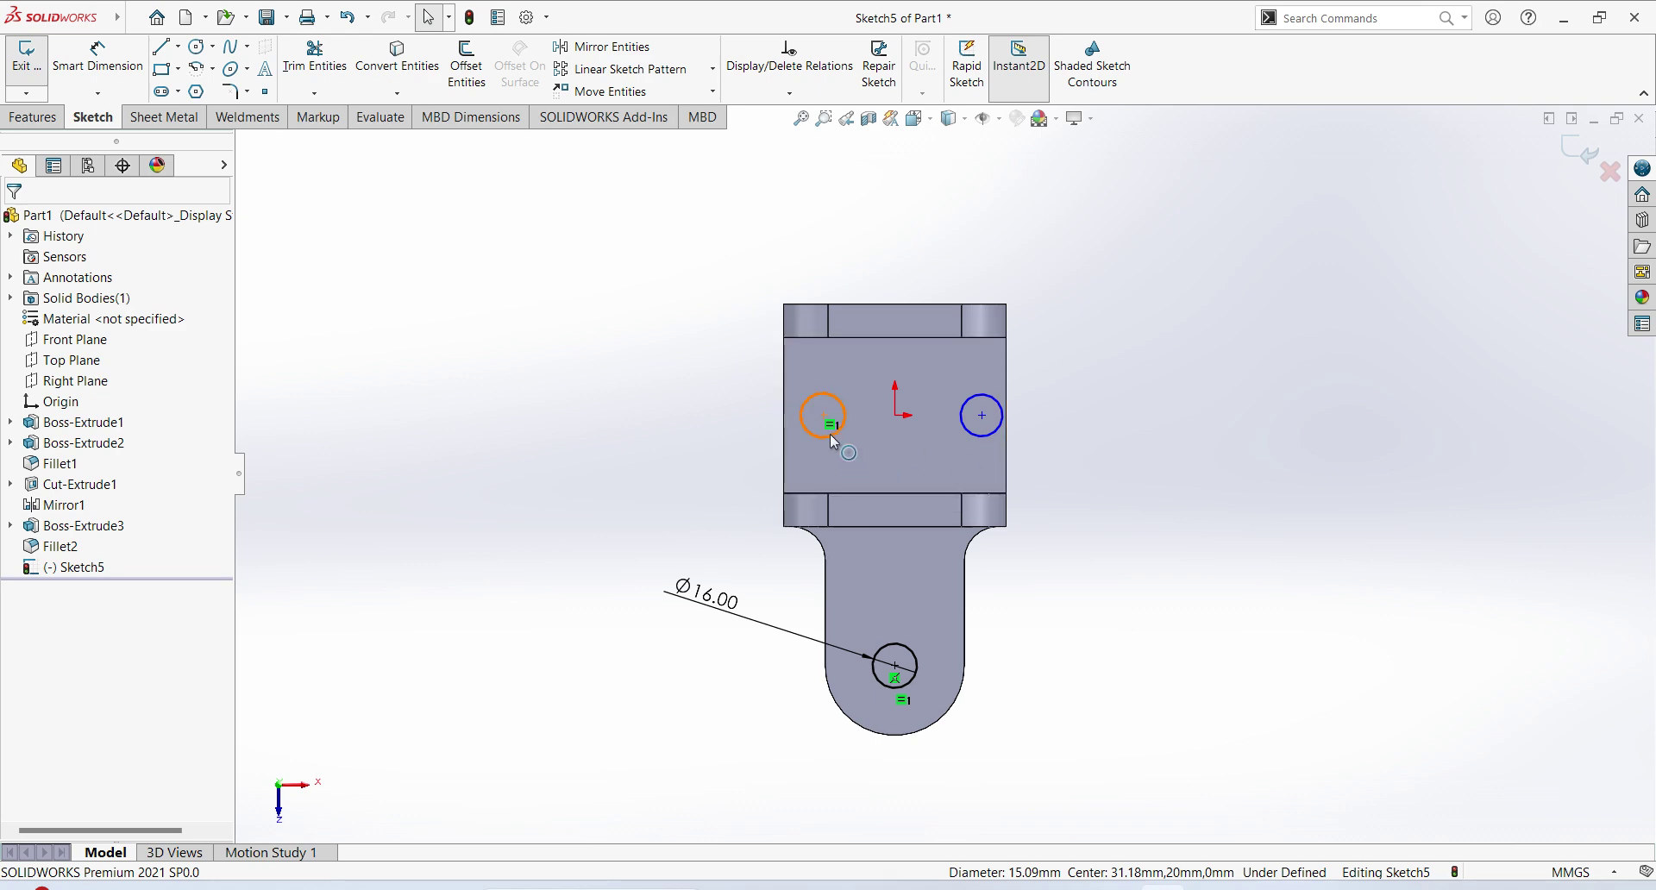
left_click(833, 438)
left_click(984, 438, "ctrl")
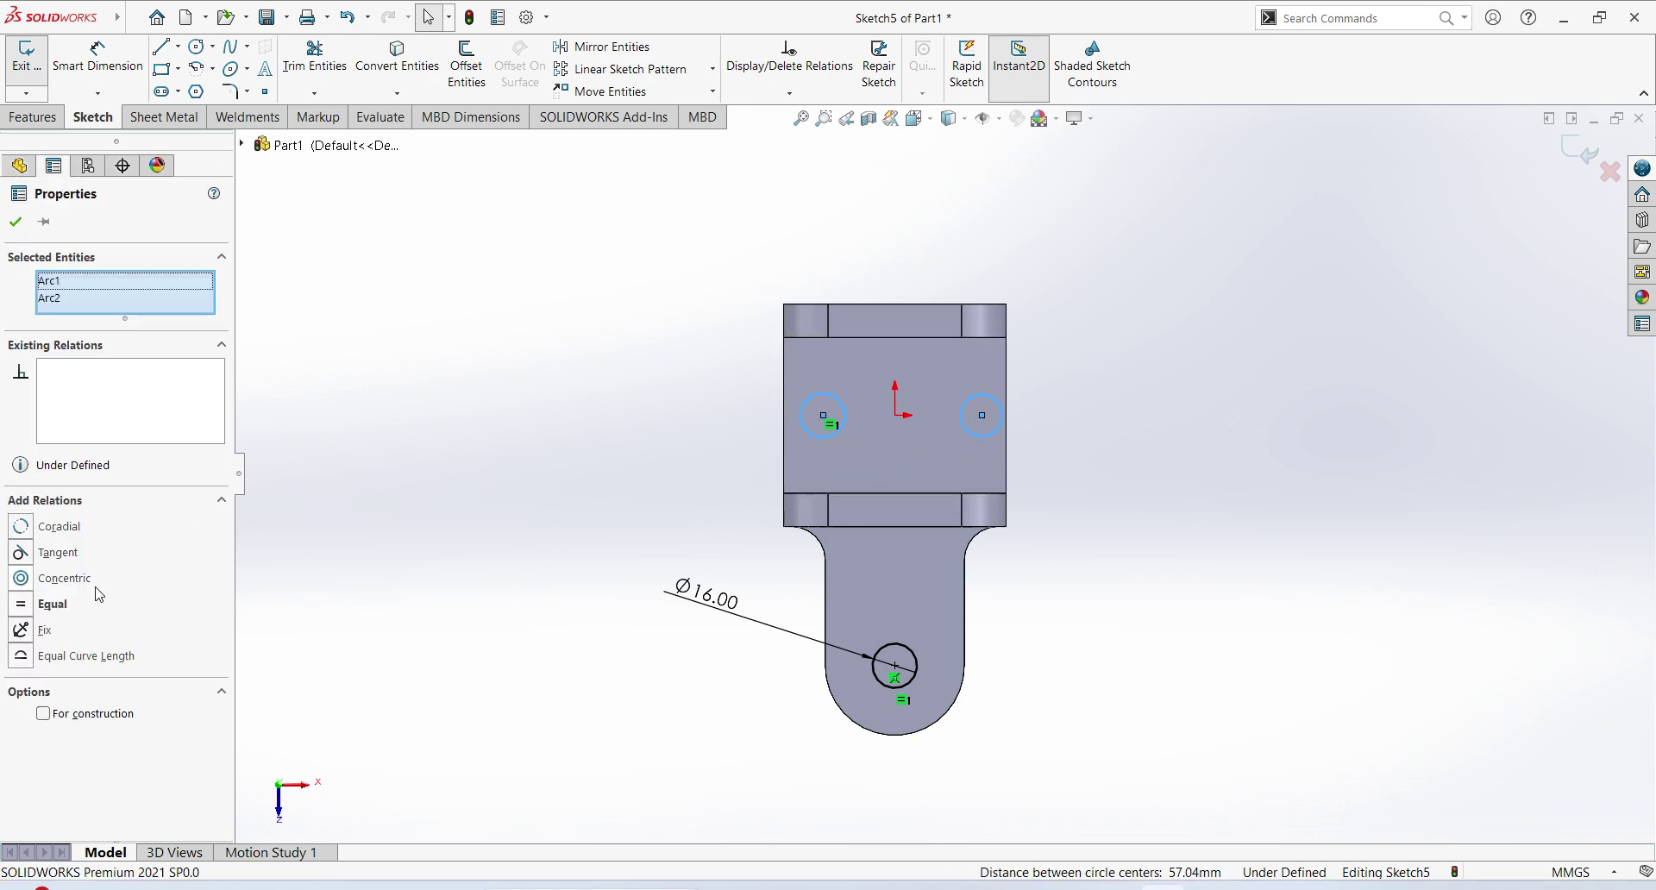
left_click(54, 605)
key("Escape")
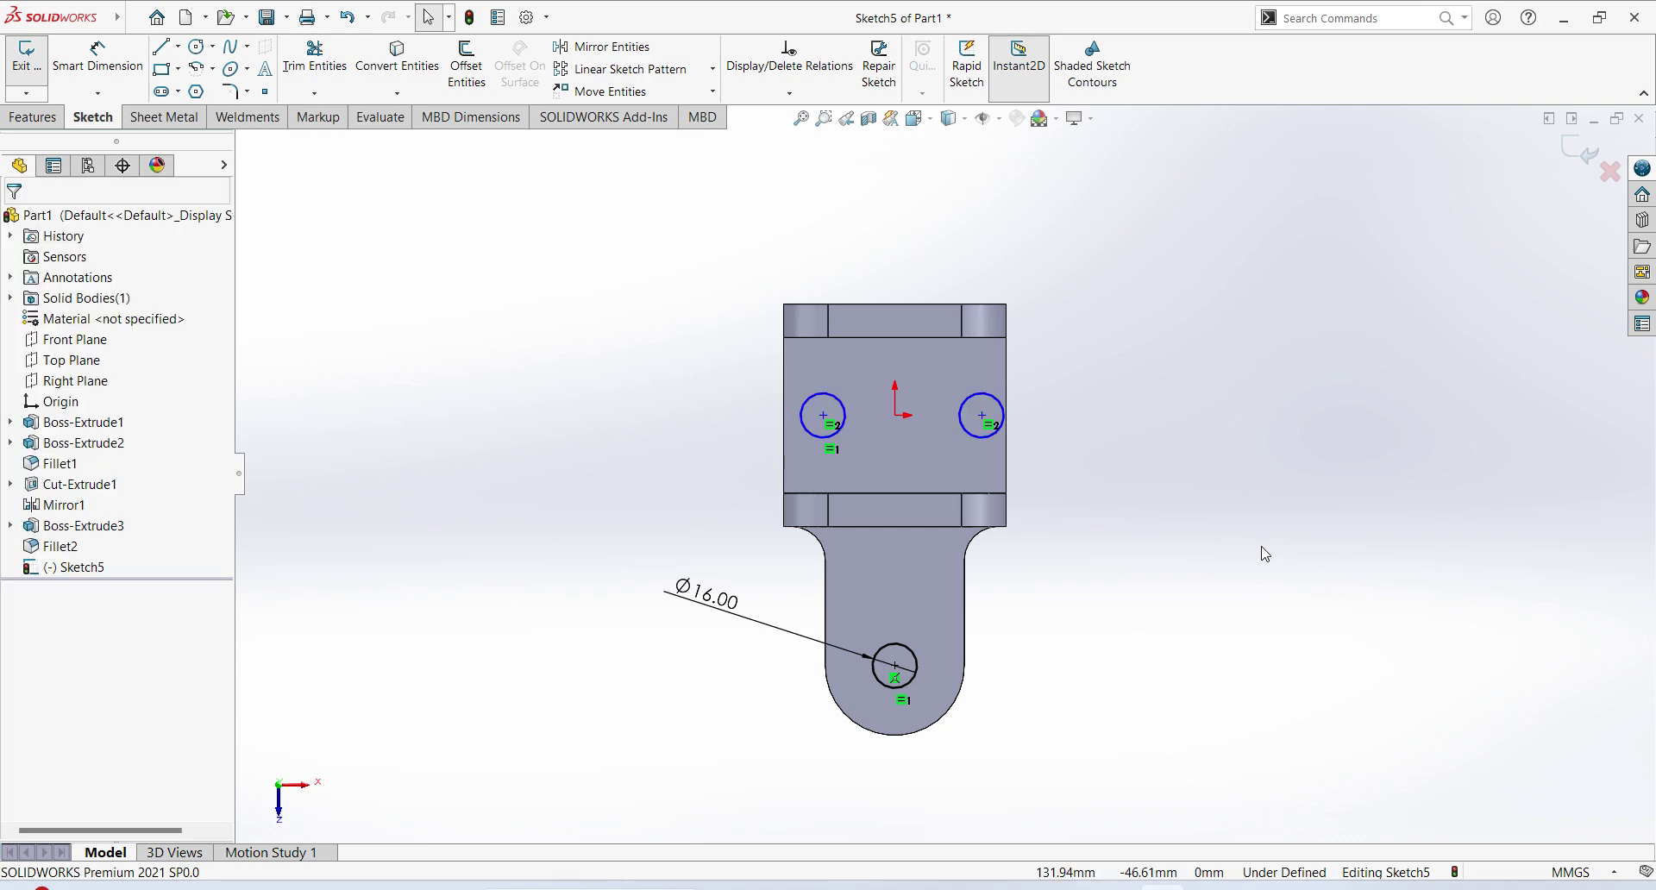
Dimension the upper hole centres 44 mm apart and 18 mm from the right edge
left_click(98, 59)
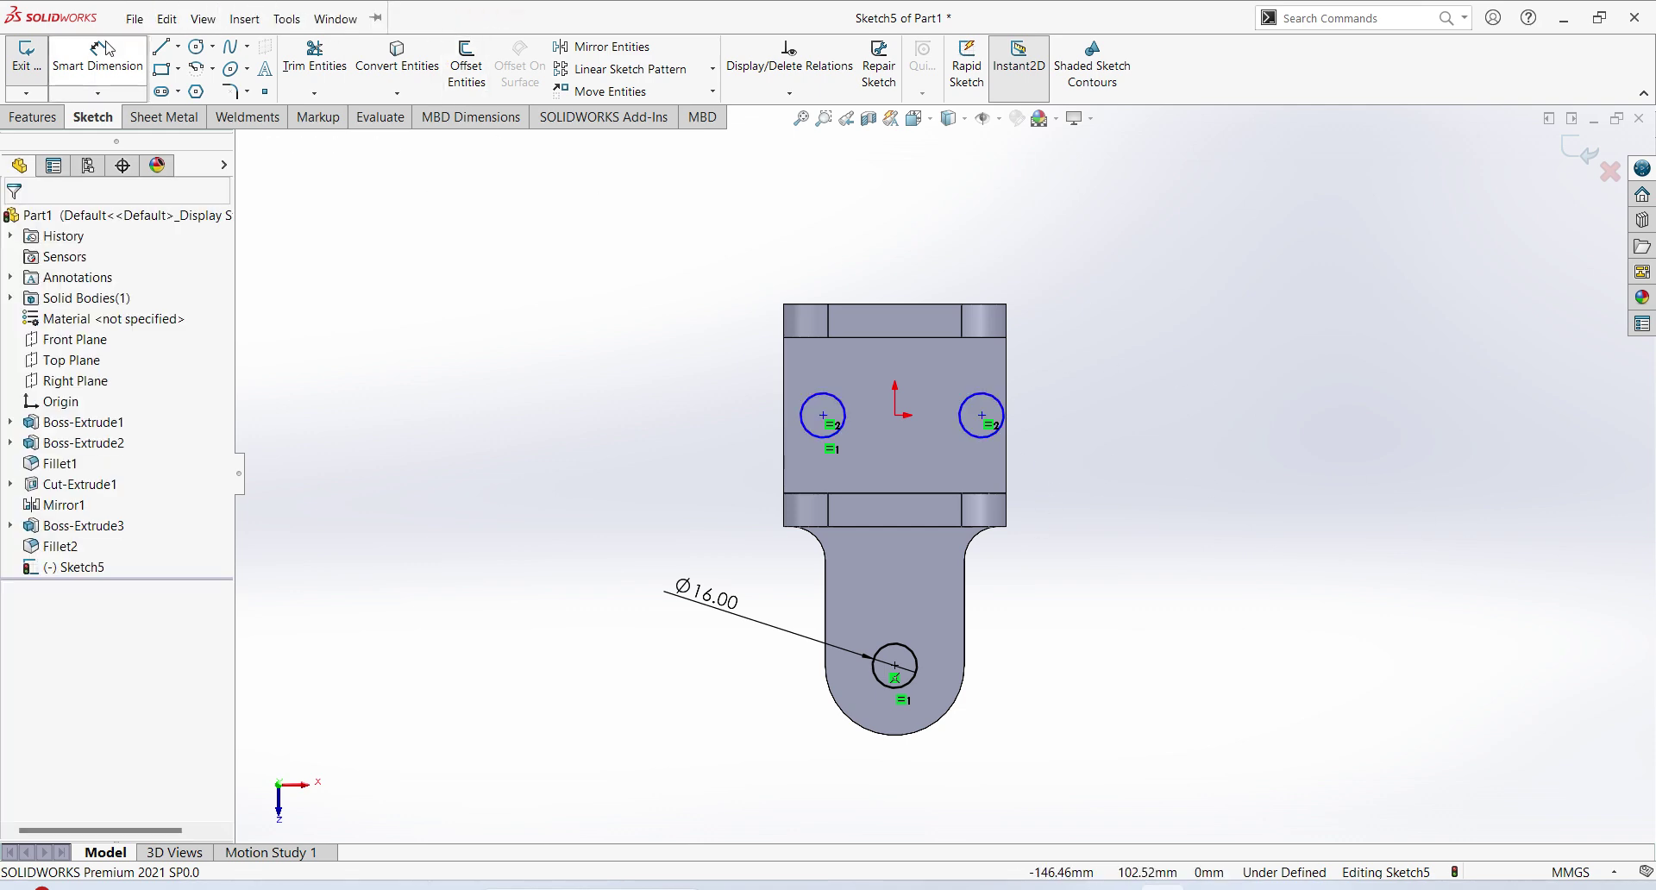
left_click(825, 415)
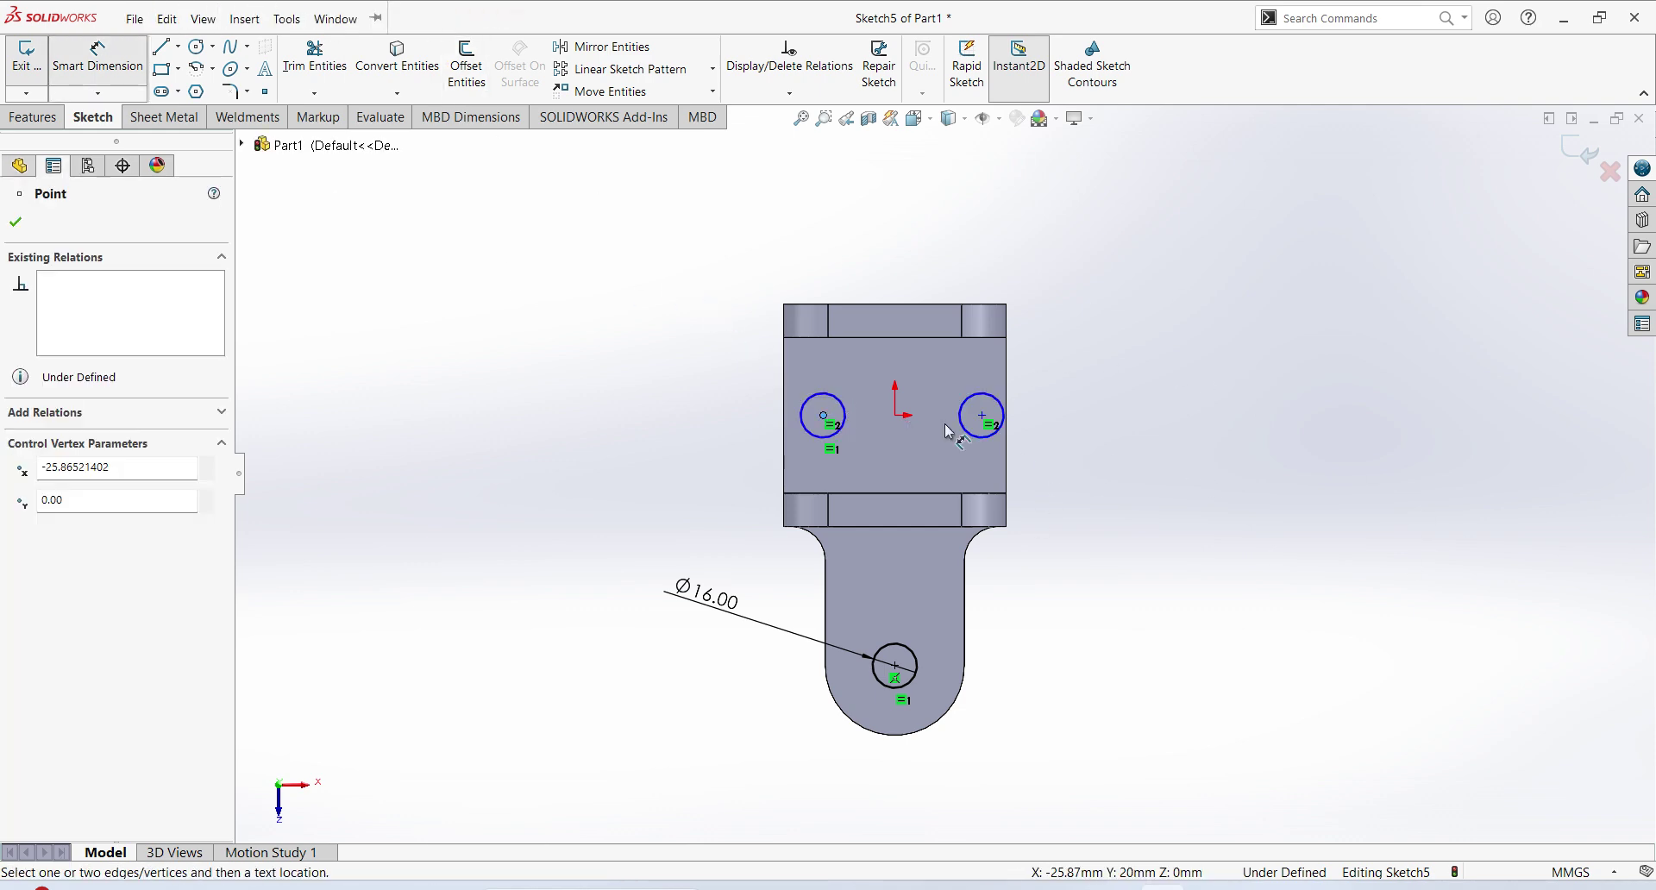
left_click(982, 415)
left_click(909, 457)
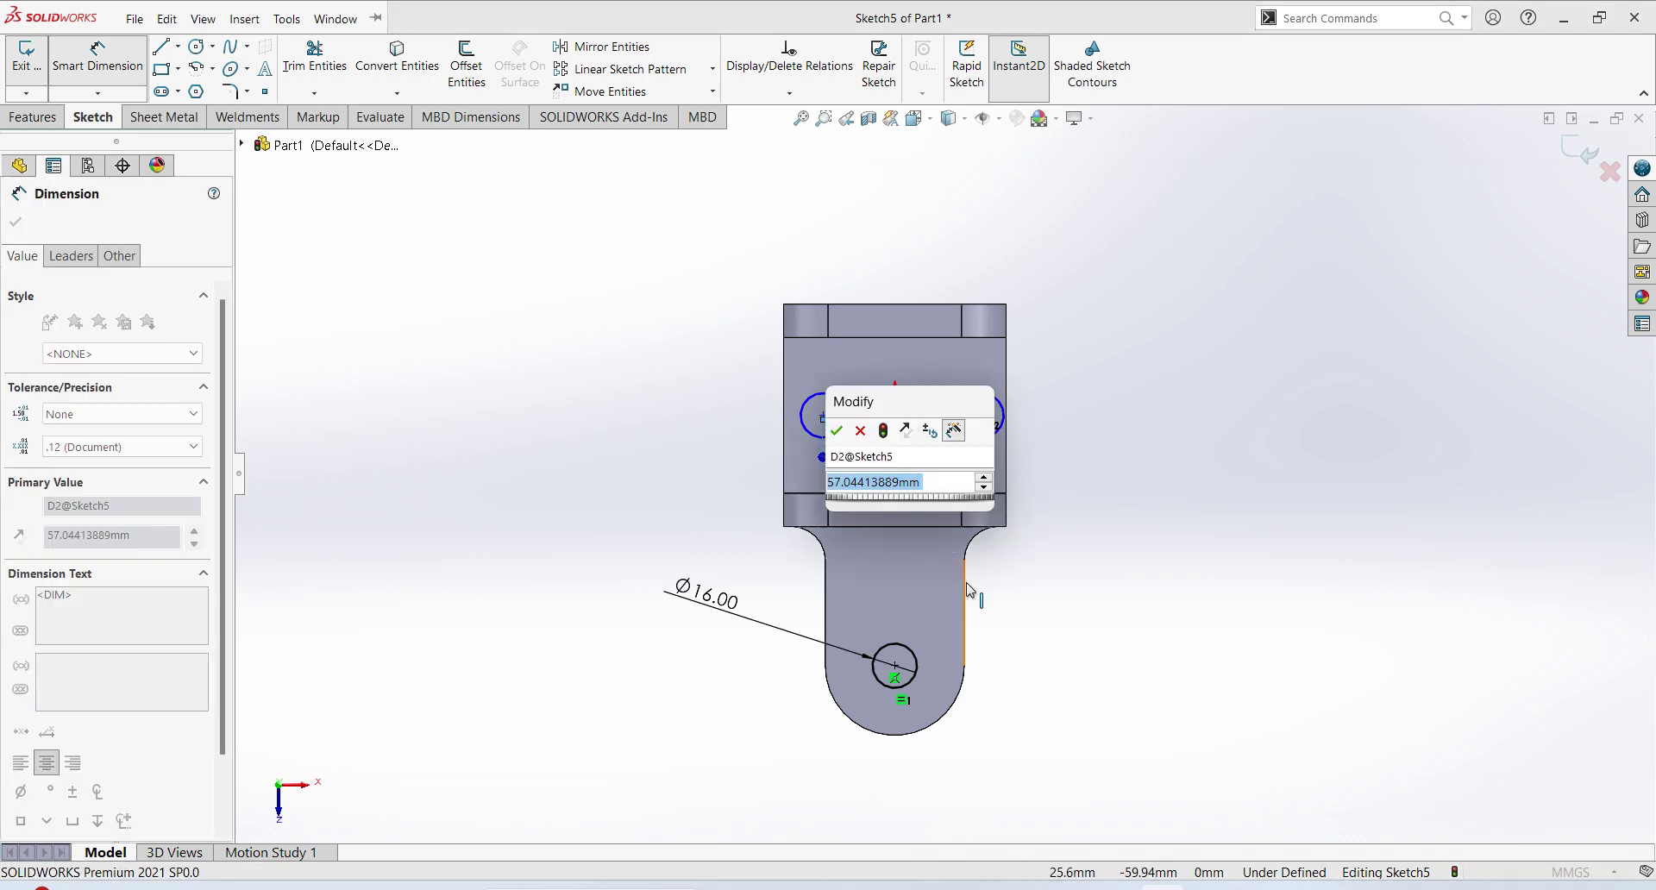
type("44")
key("Return")
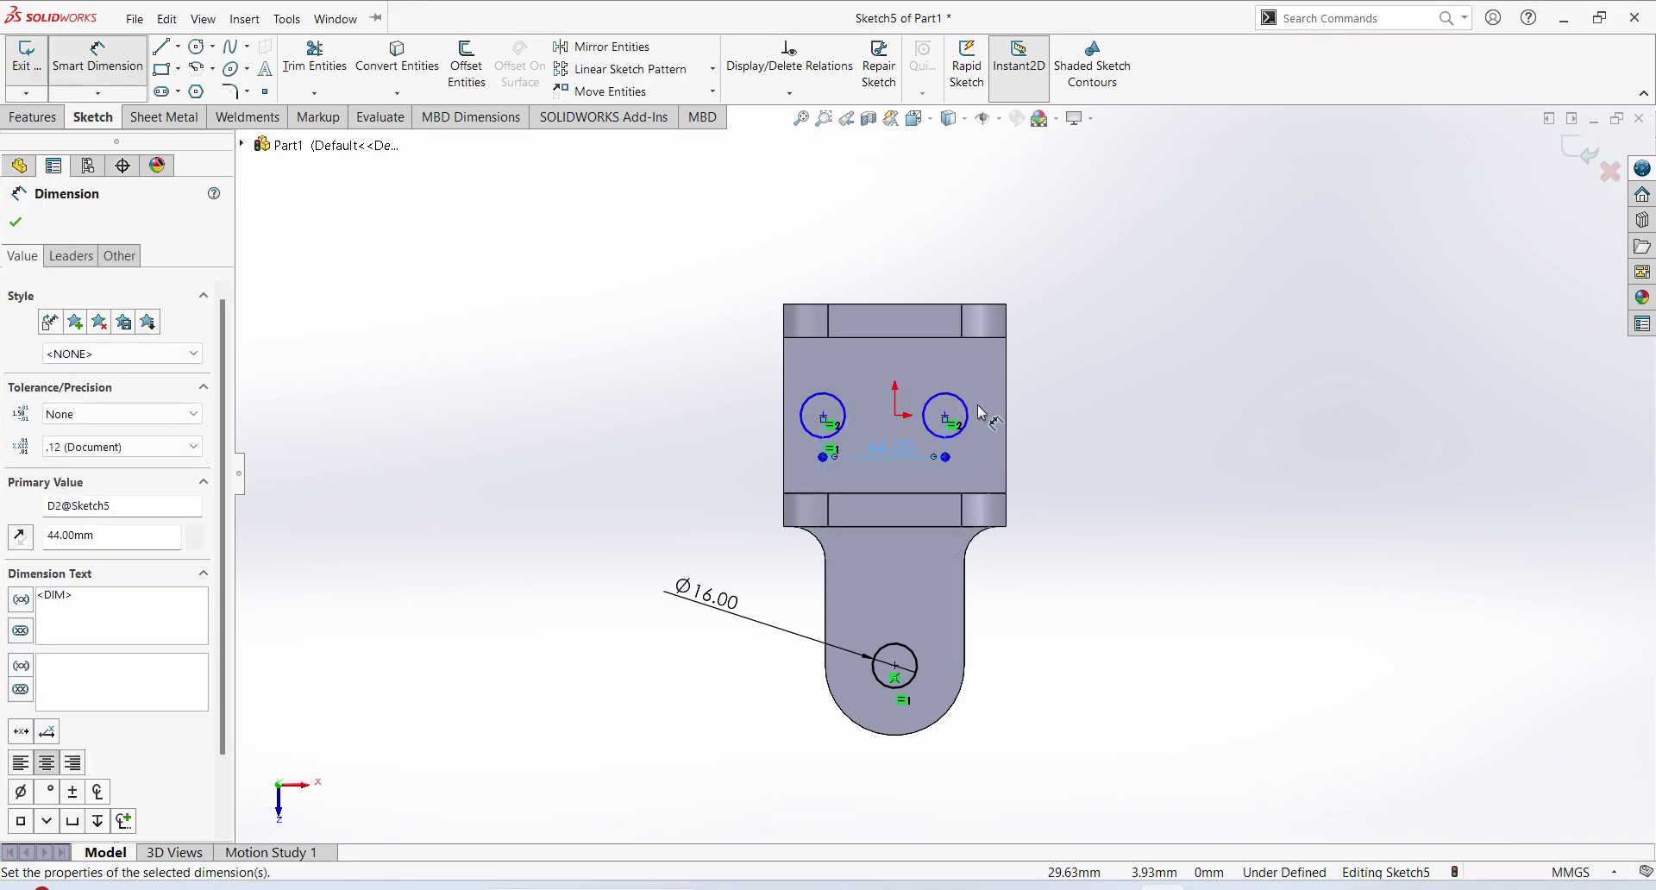
left_click(1008, 428)
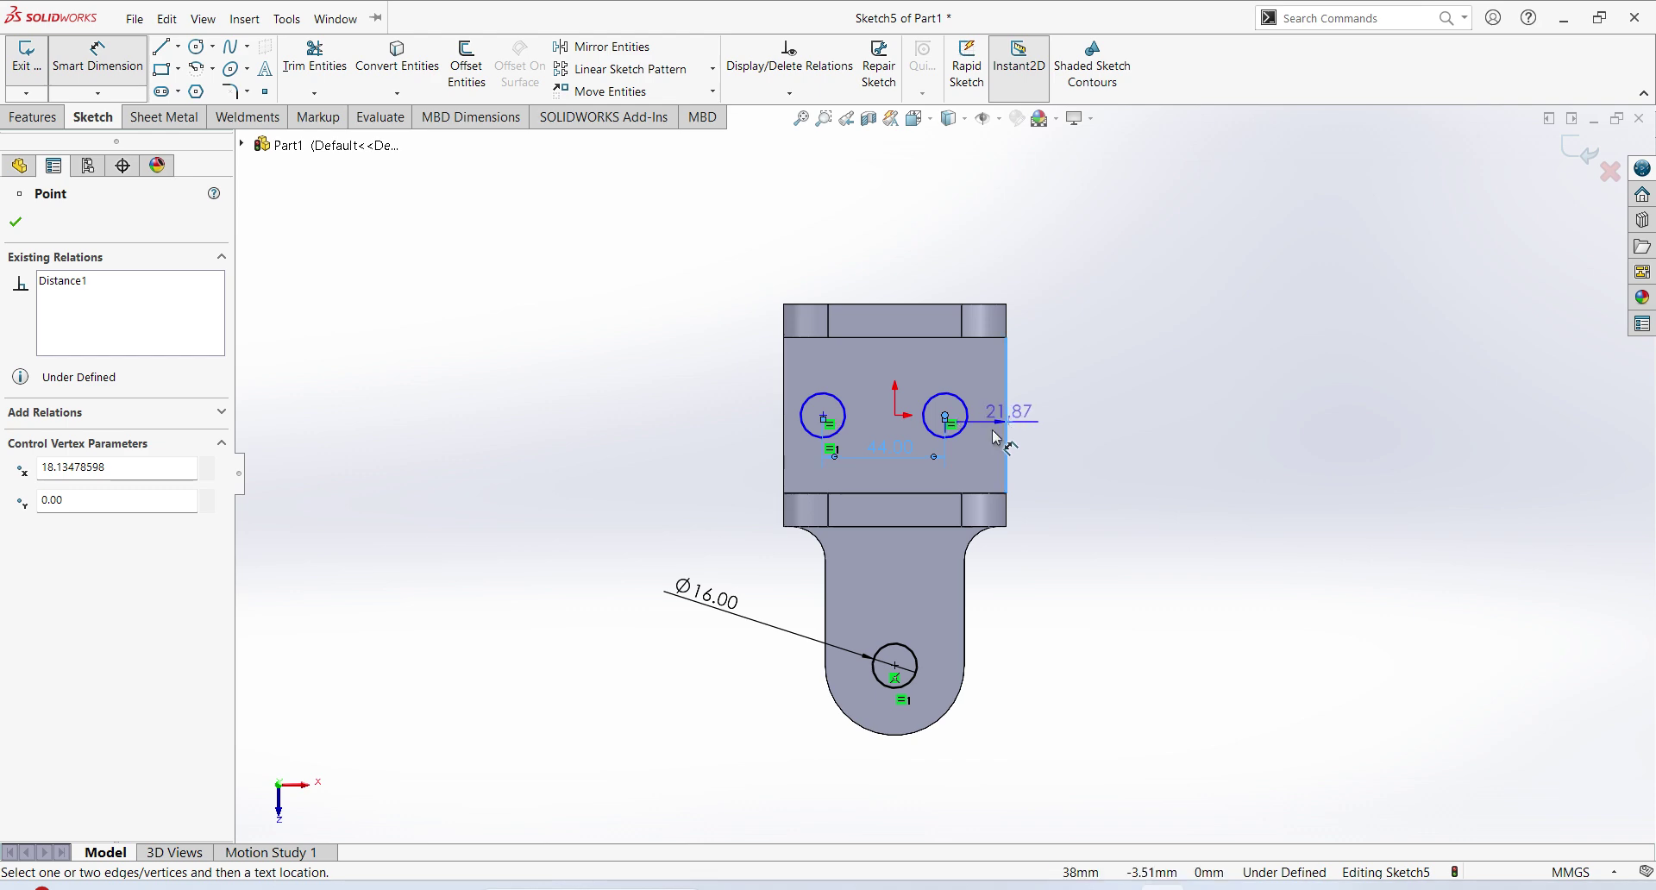
left_click(979, 450)
type("1")
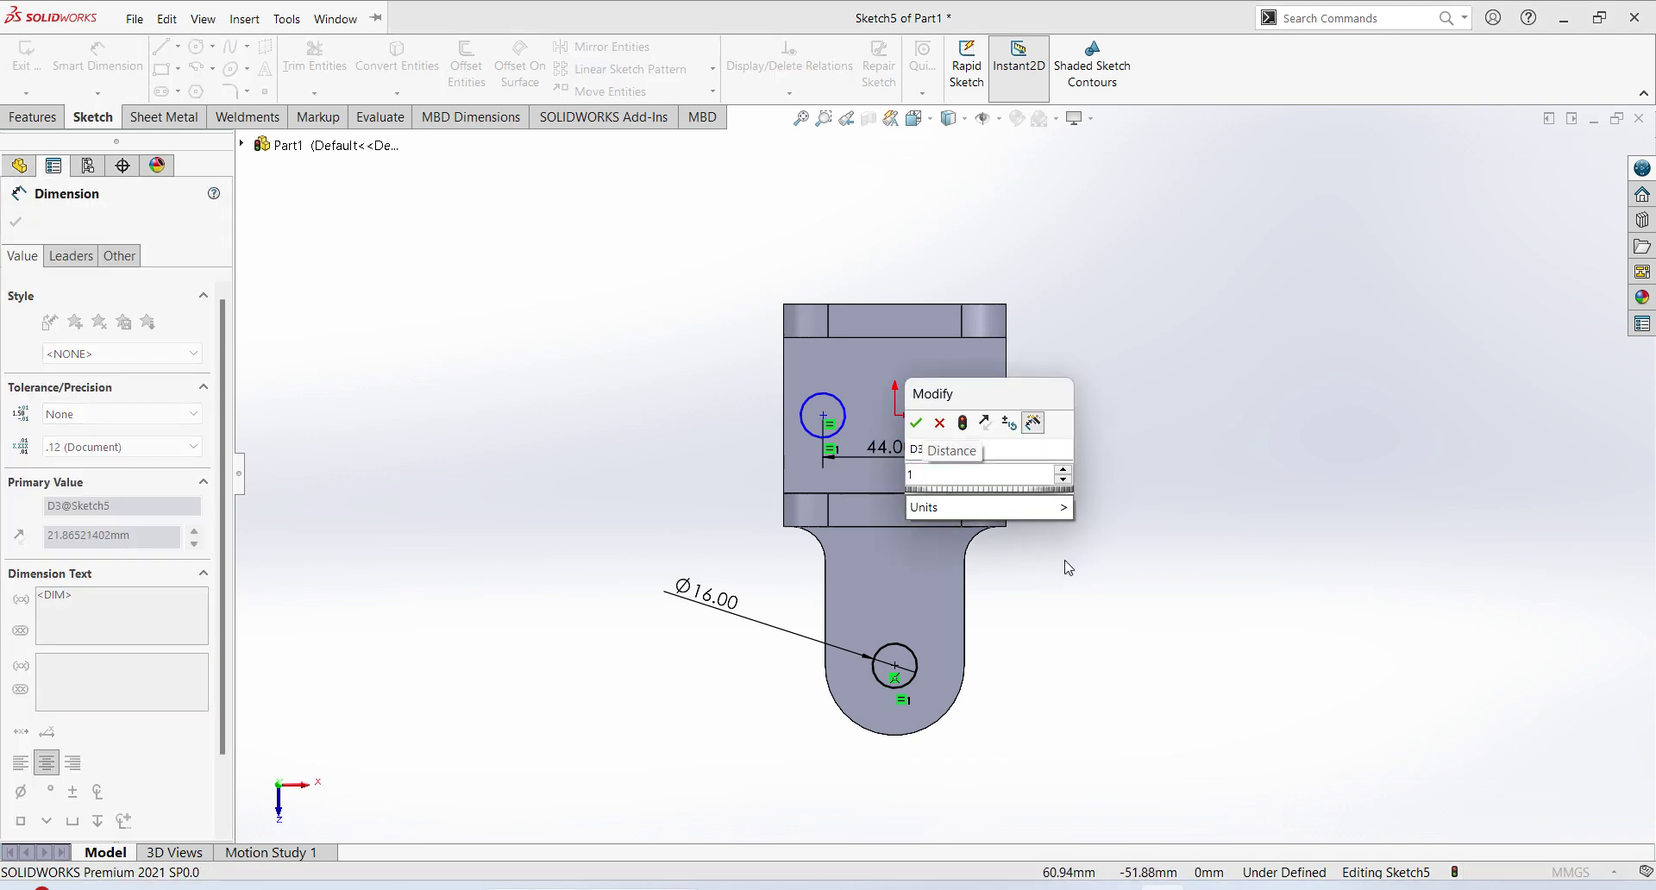
type("8")
key("Return")
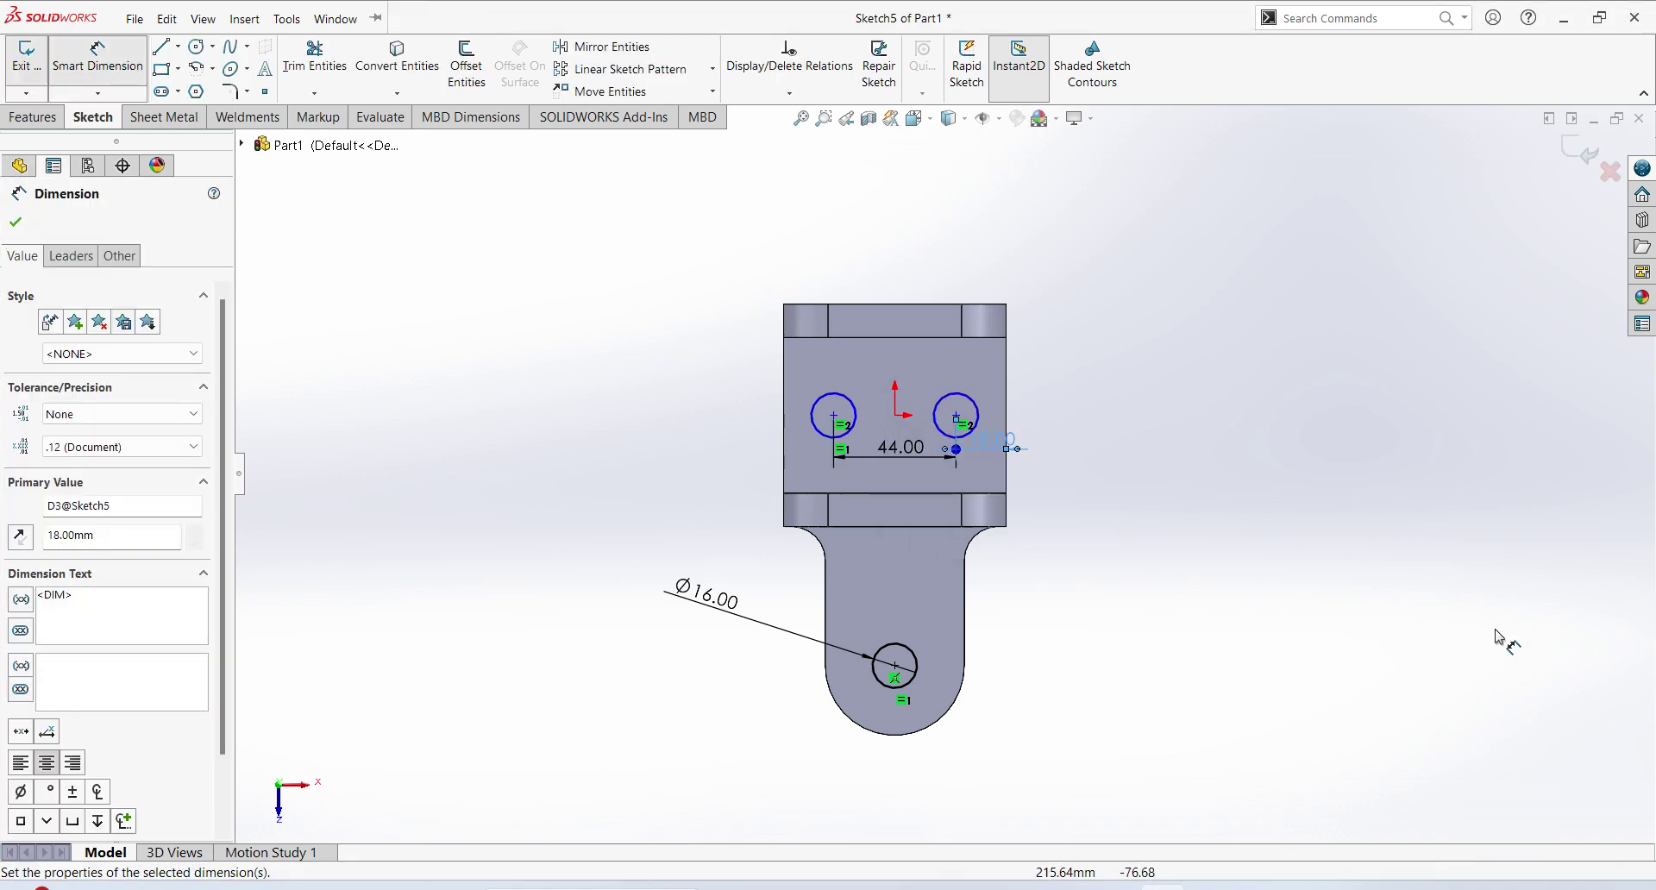
key("Escape")
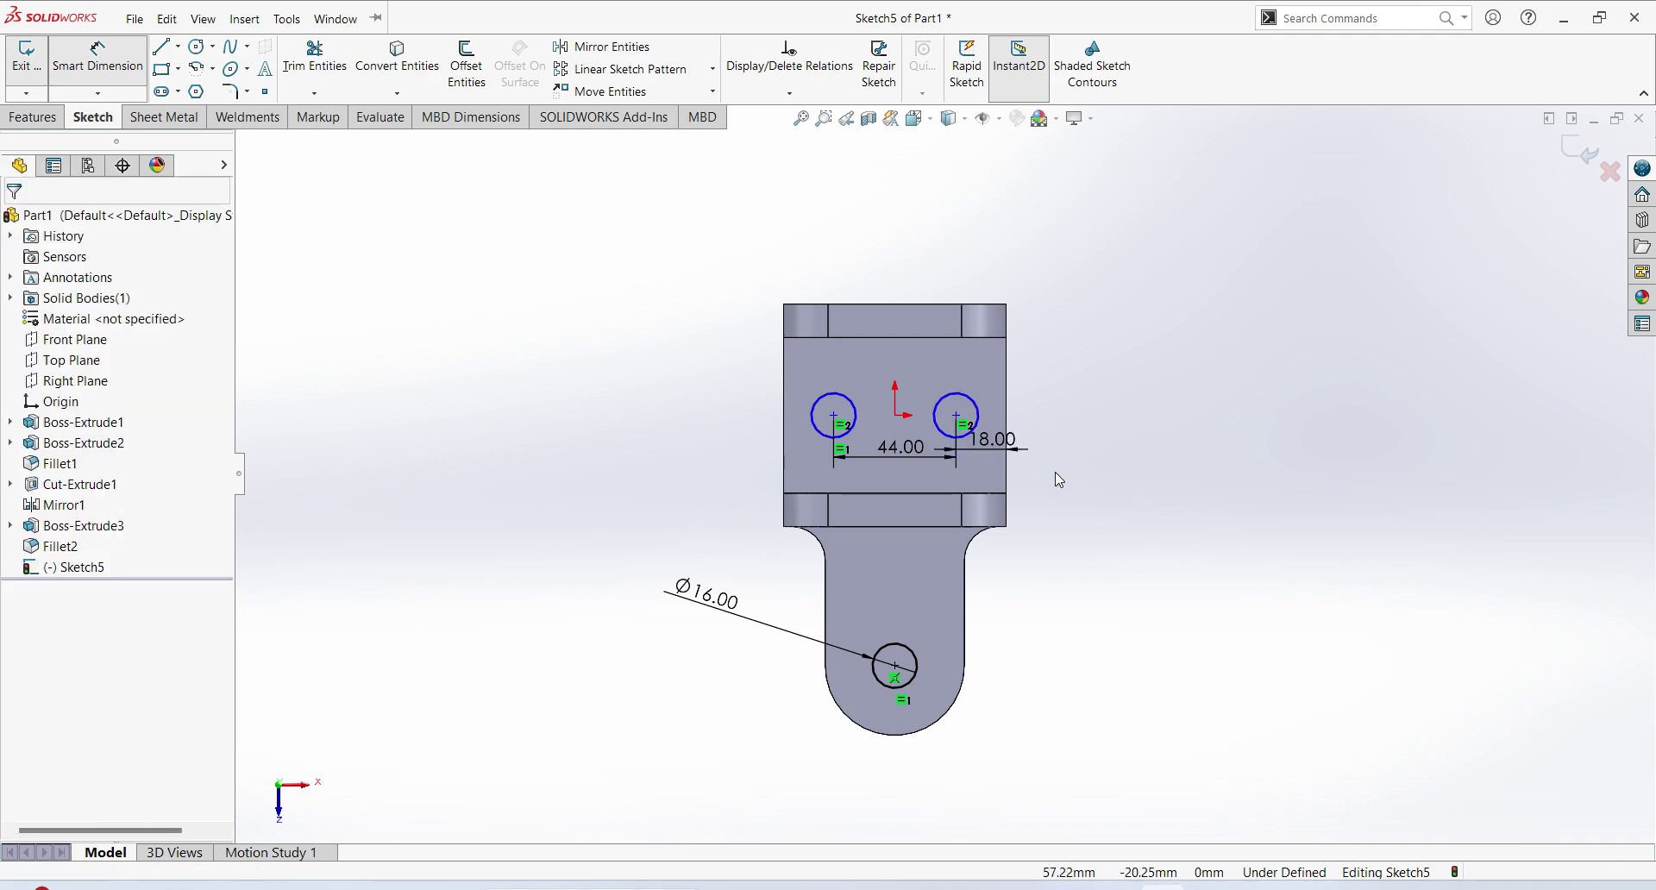
Align both upper hole centres horizontally with the sketch origin
left_click(834, 416)
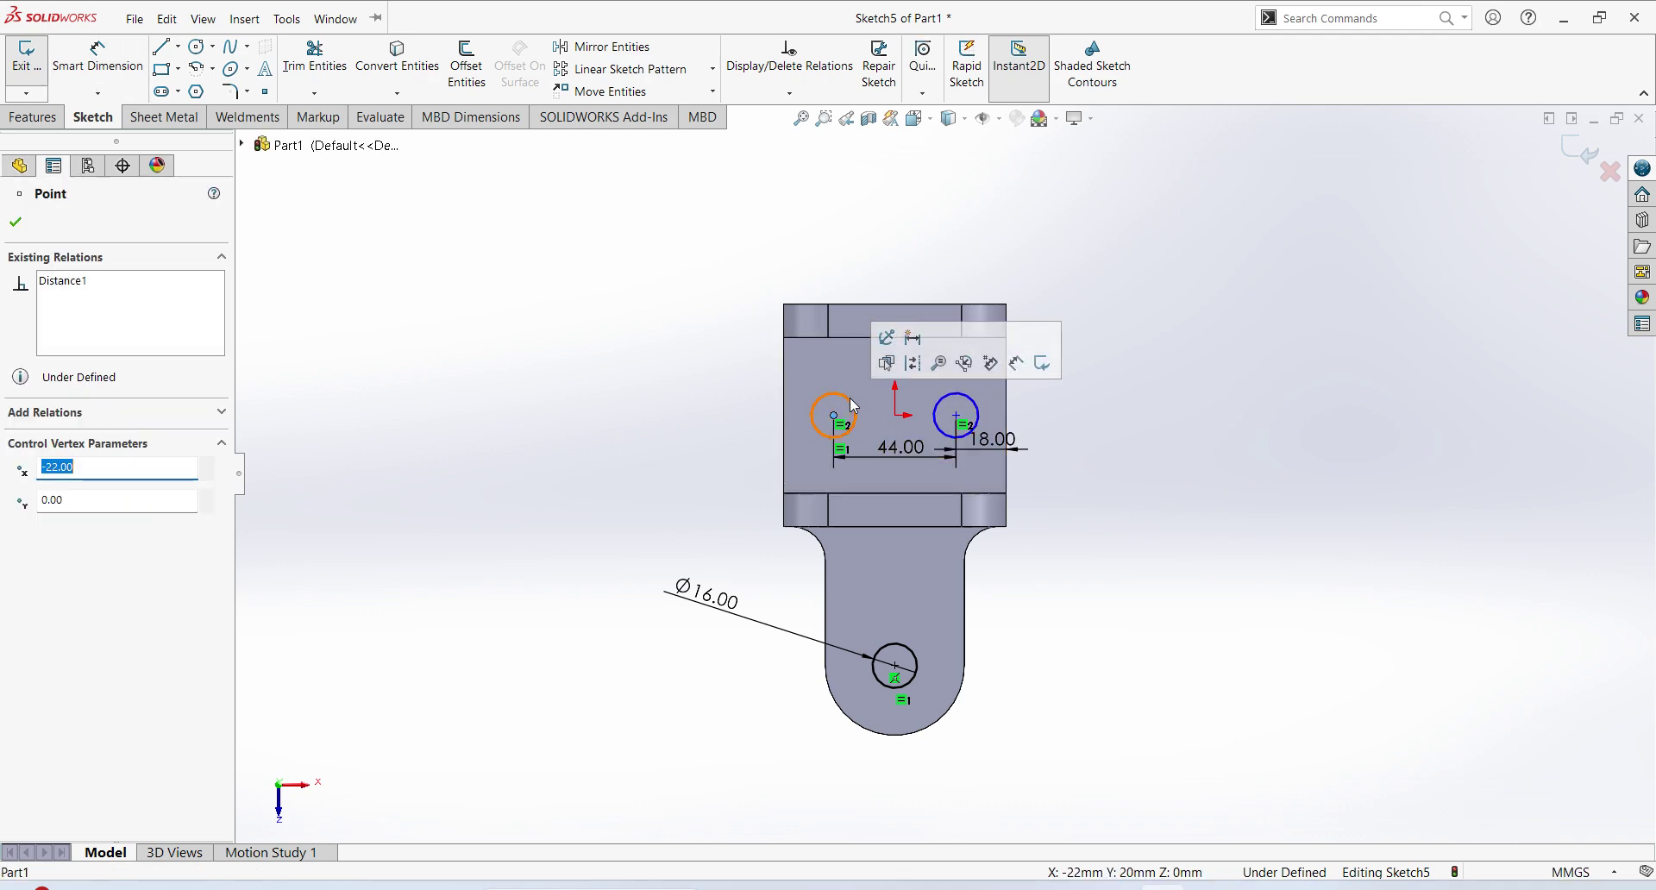
left_click(895, 415, "ctrl")
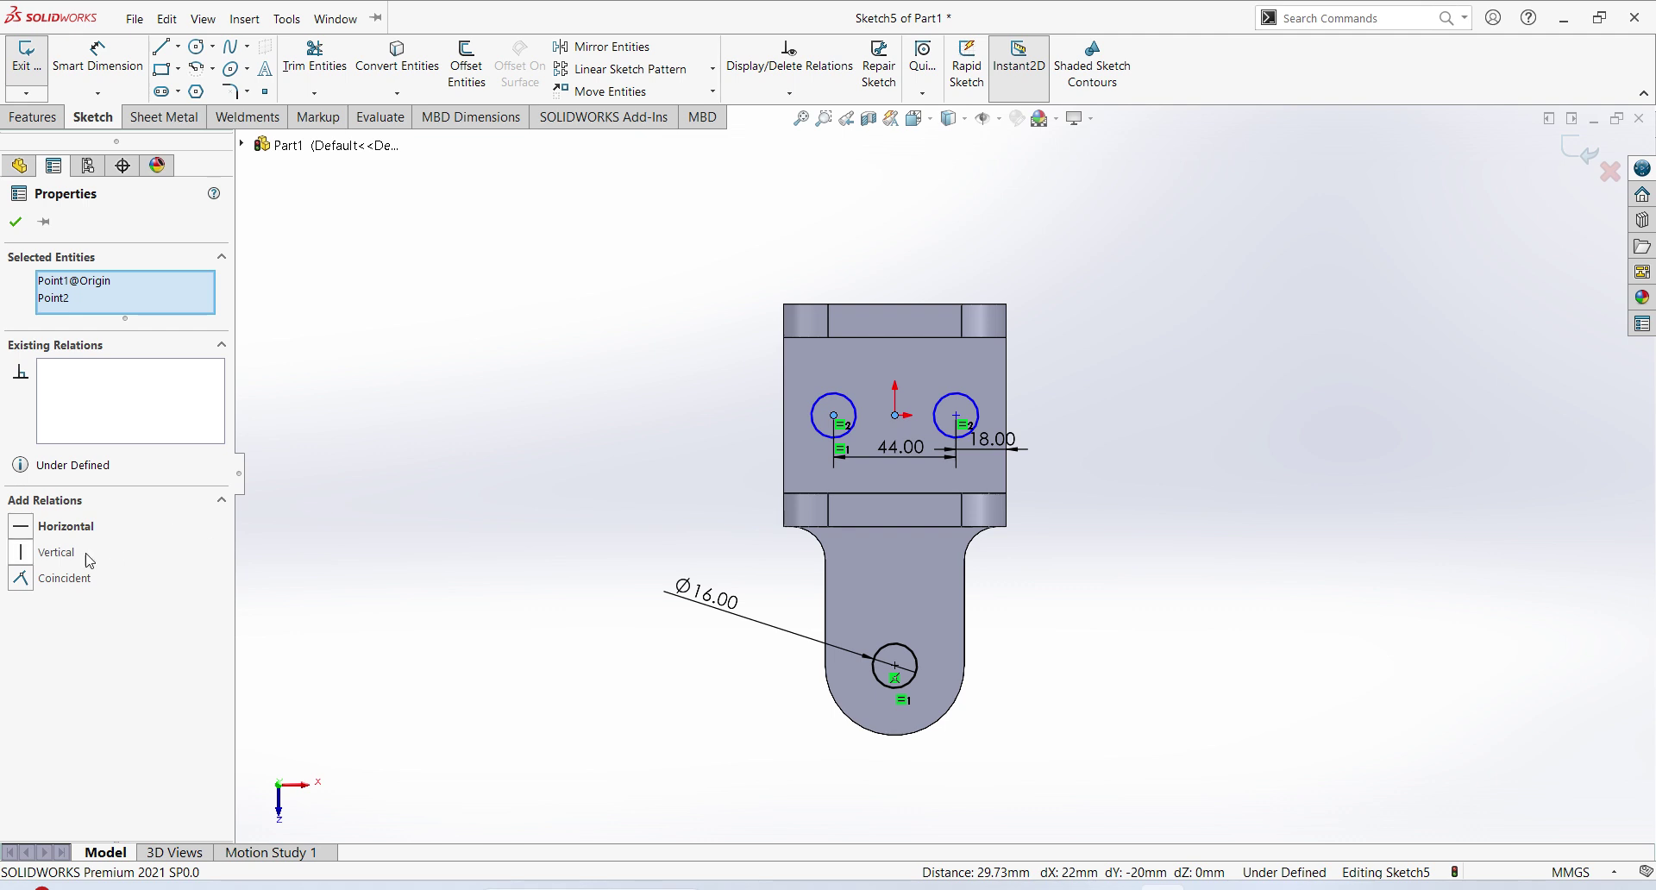
left_click(31, 532)
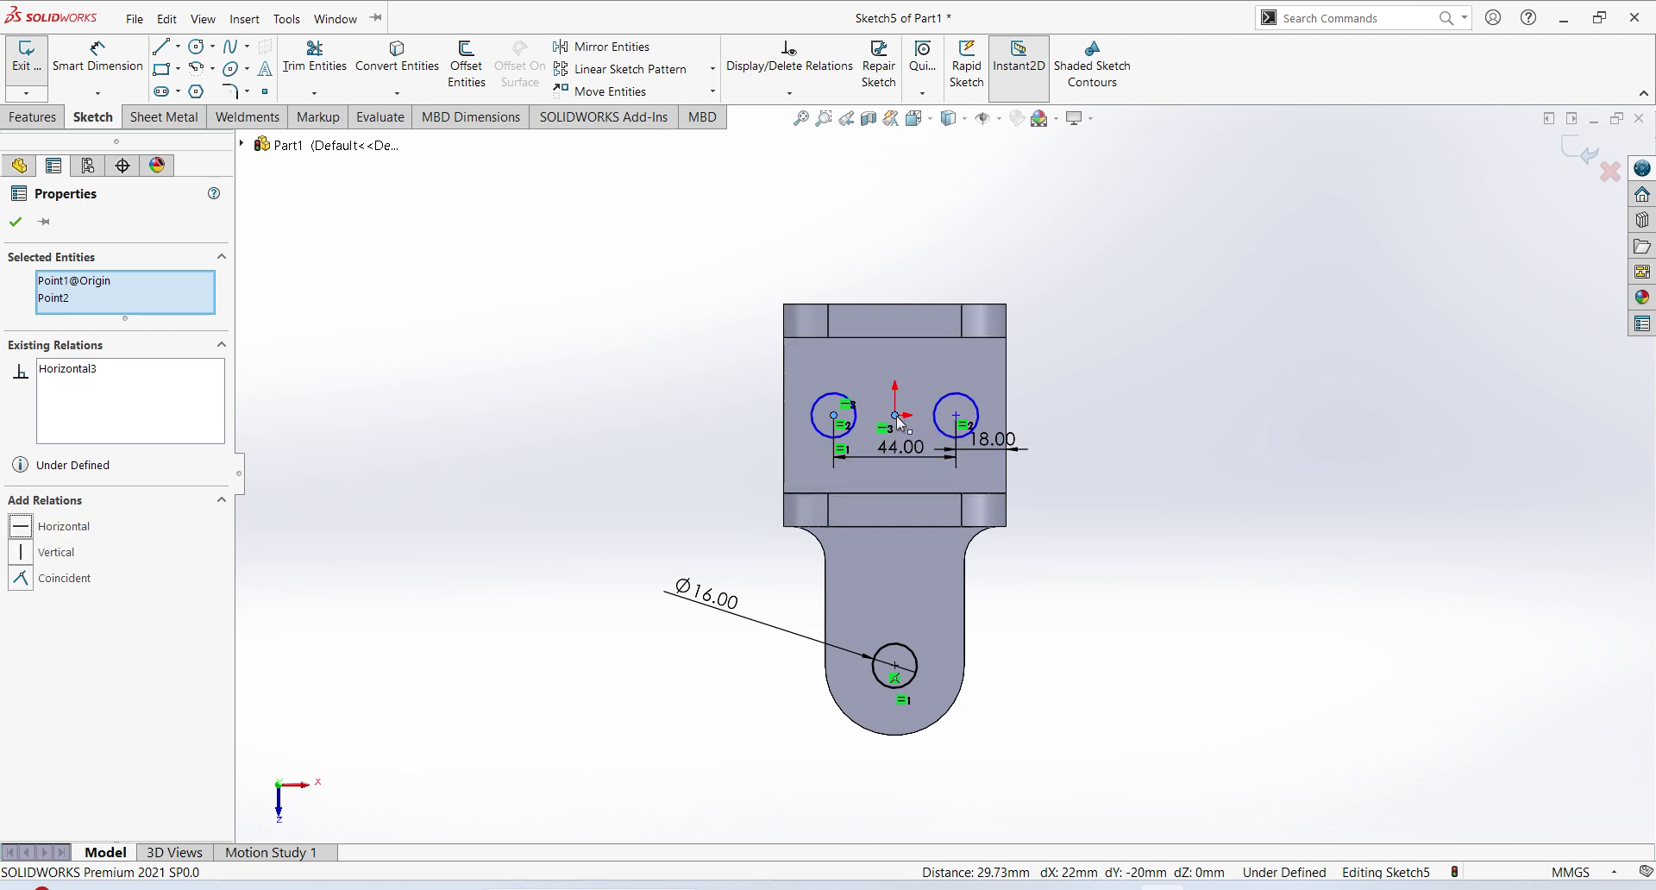
left_click(955, 415)
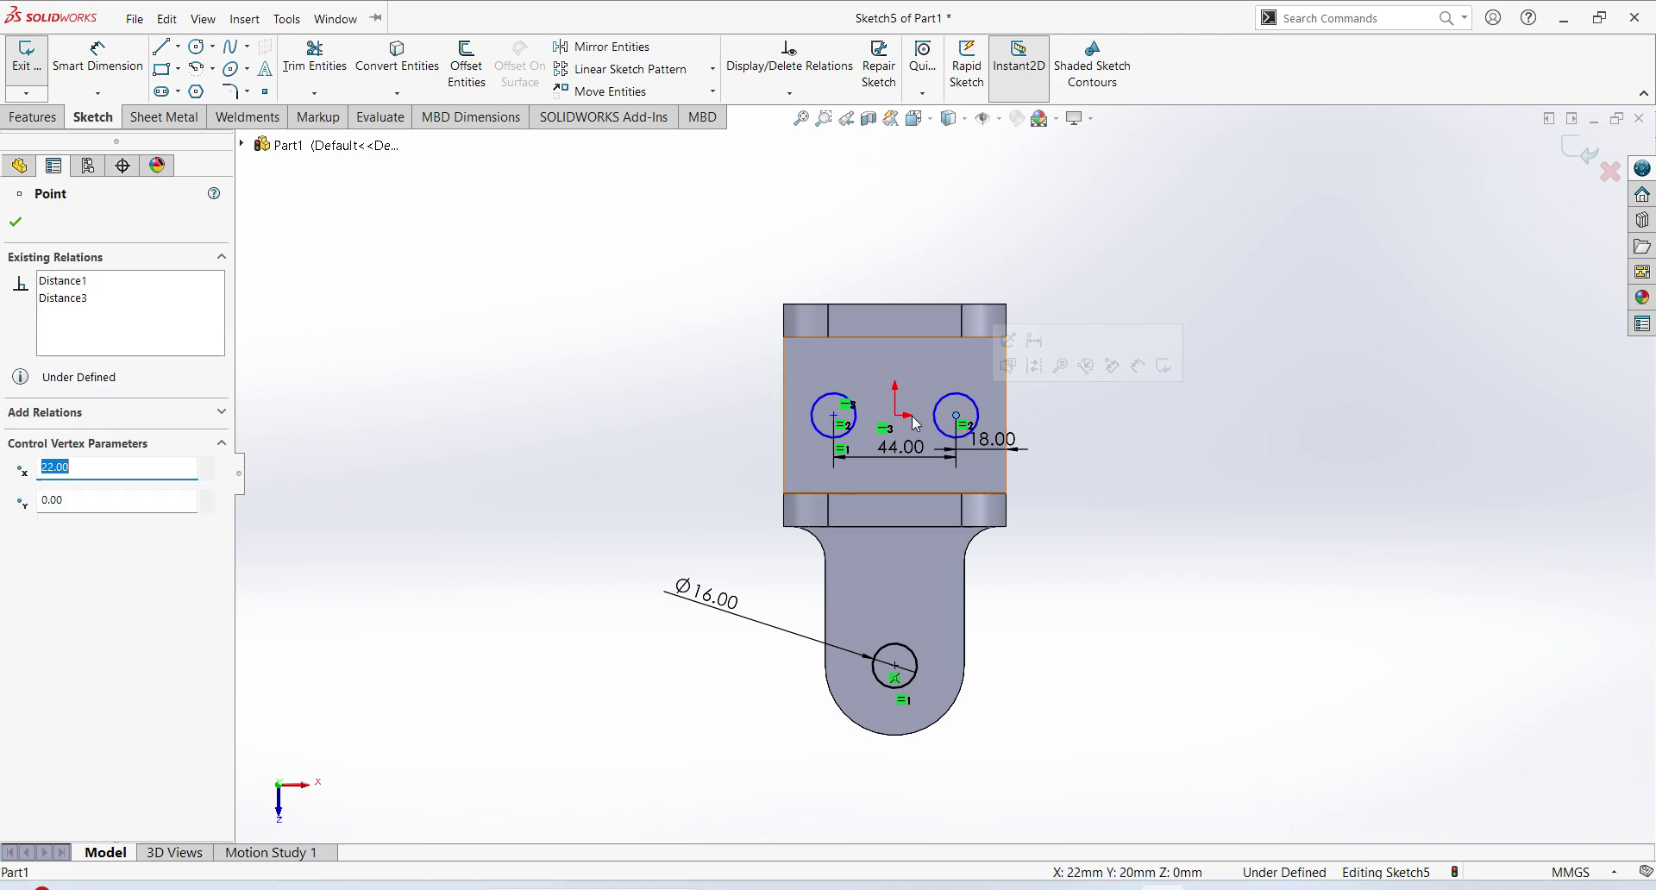
left_click(896, 417)
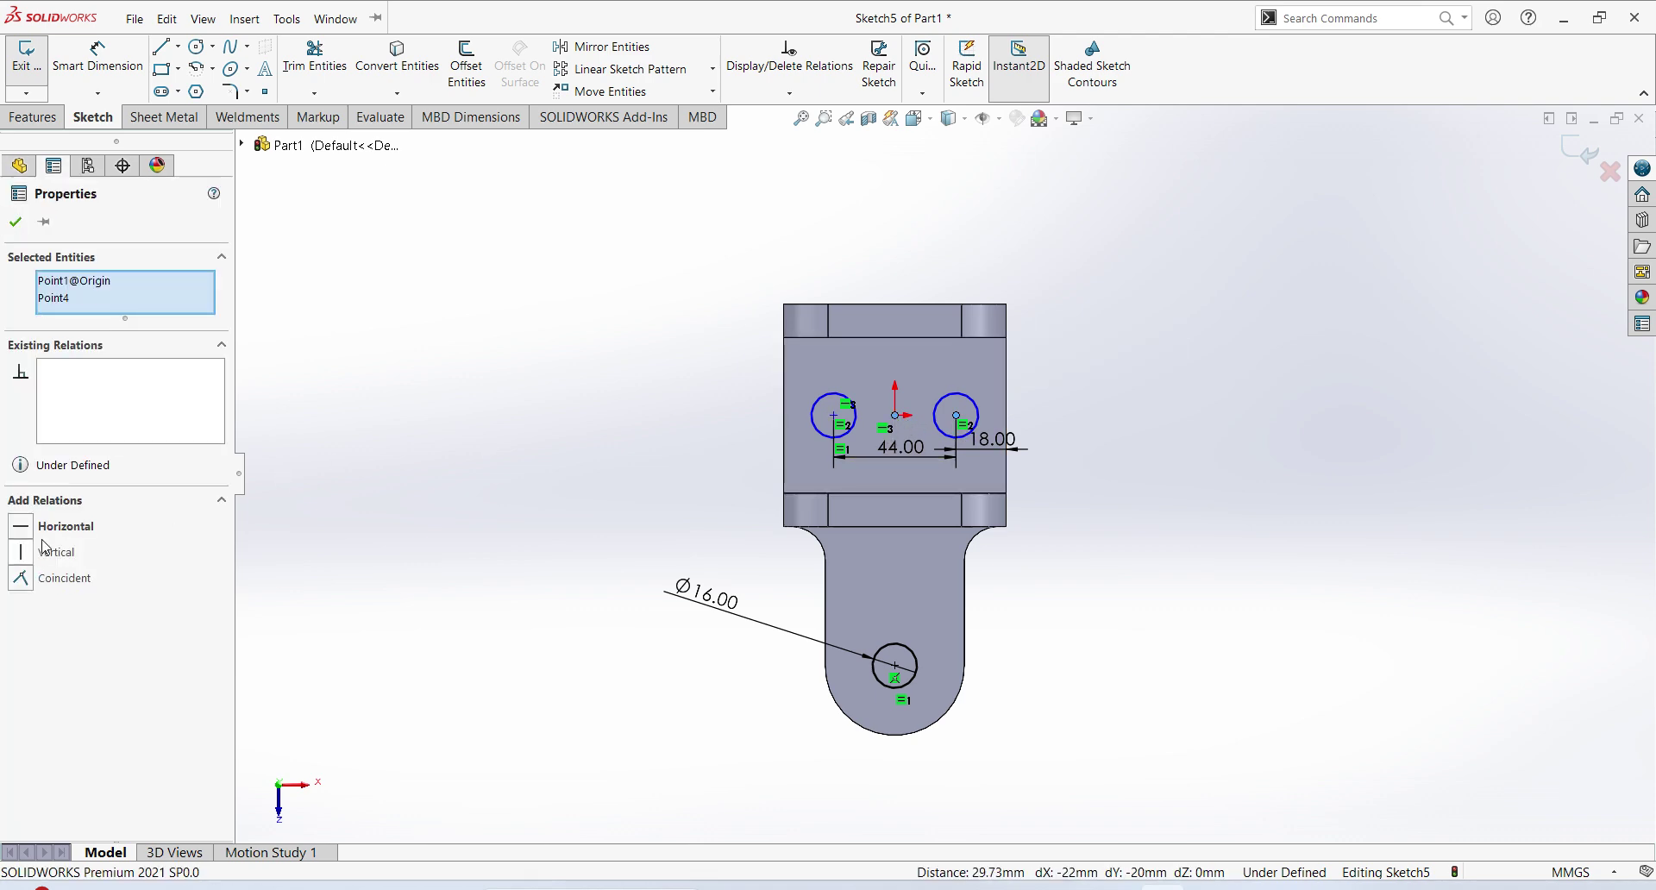
left_click(45, 538)
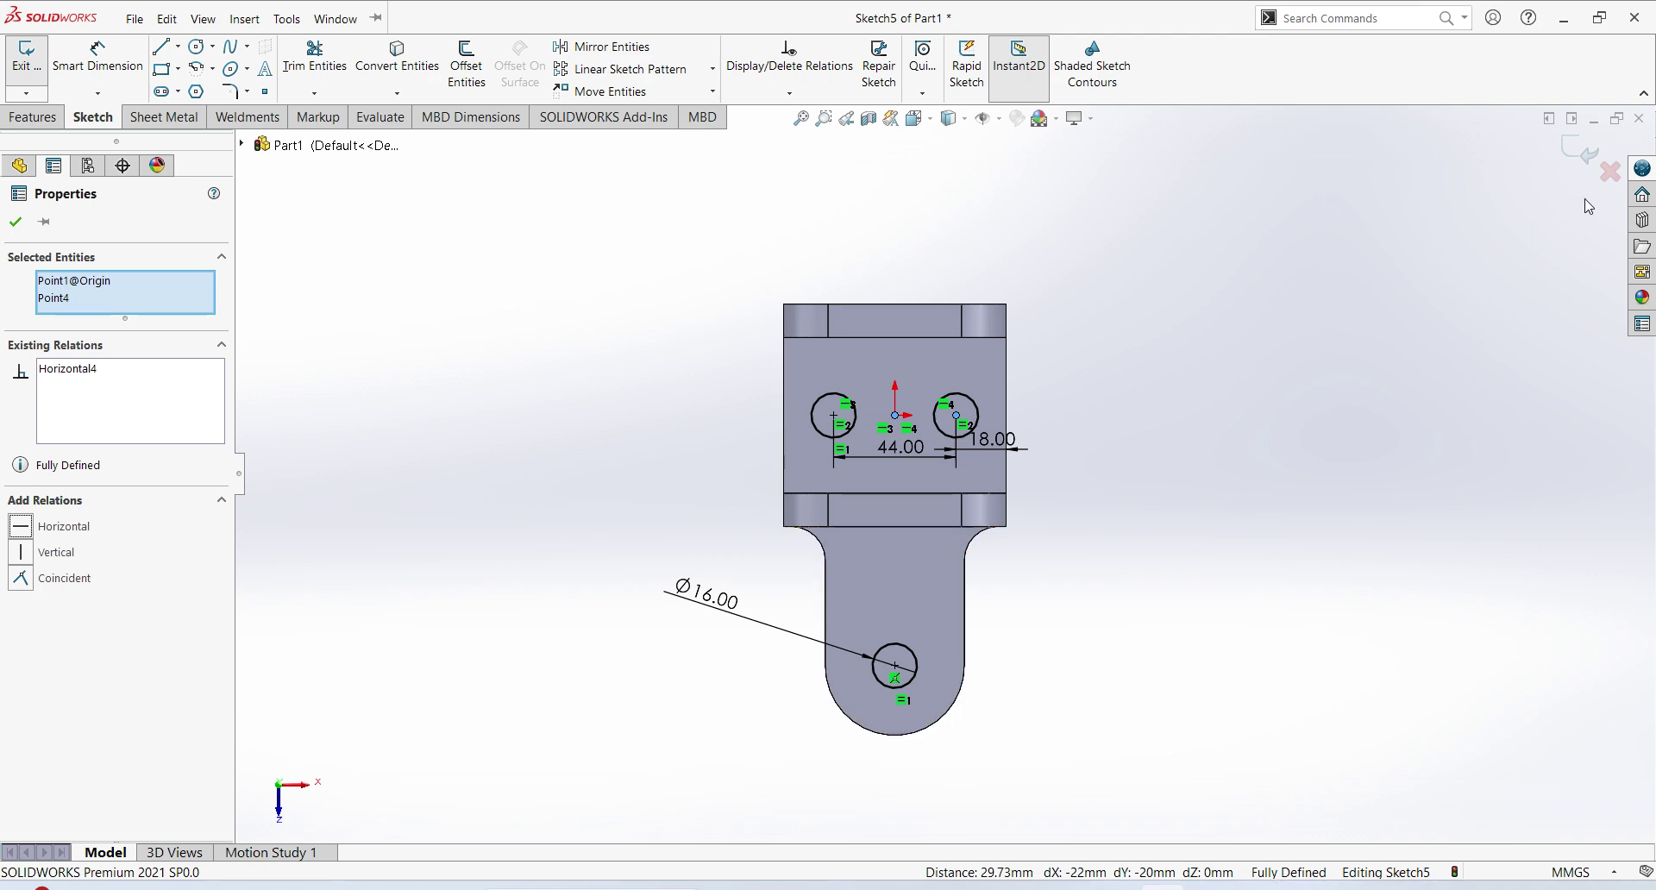
Extrude-cut the three Ø16 circles Through All to make the holes
left_click(1585, 167)
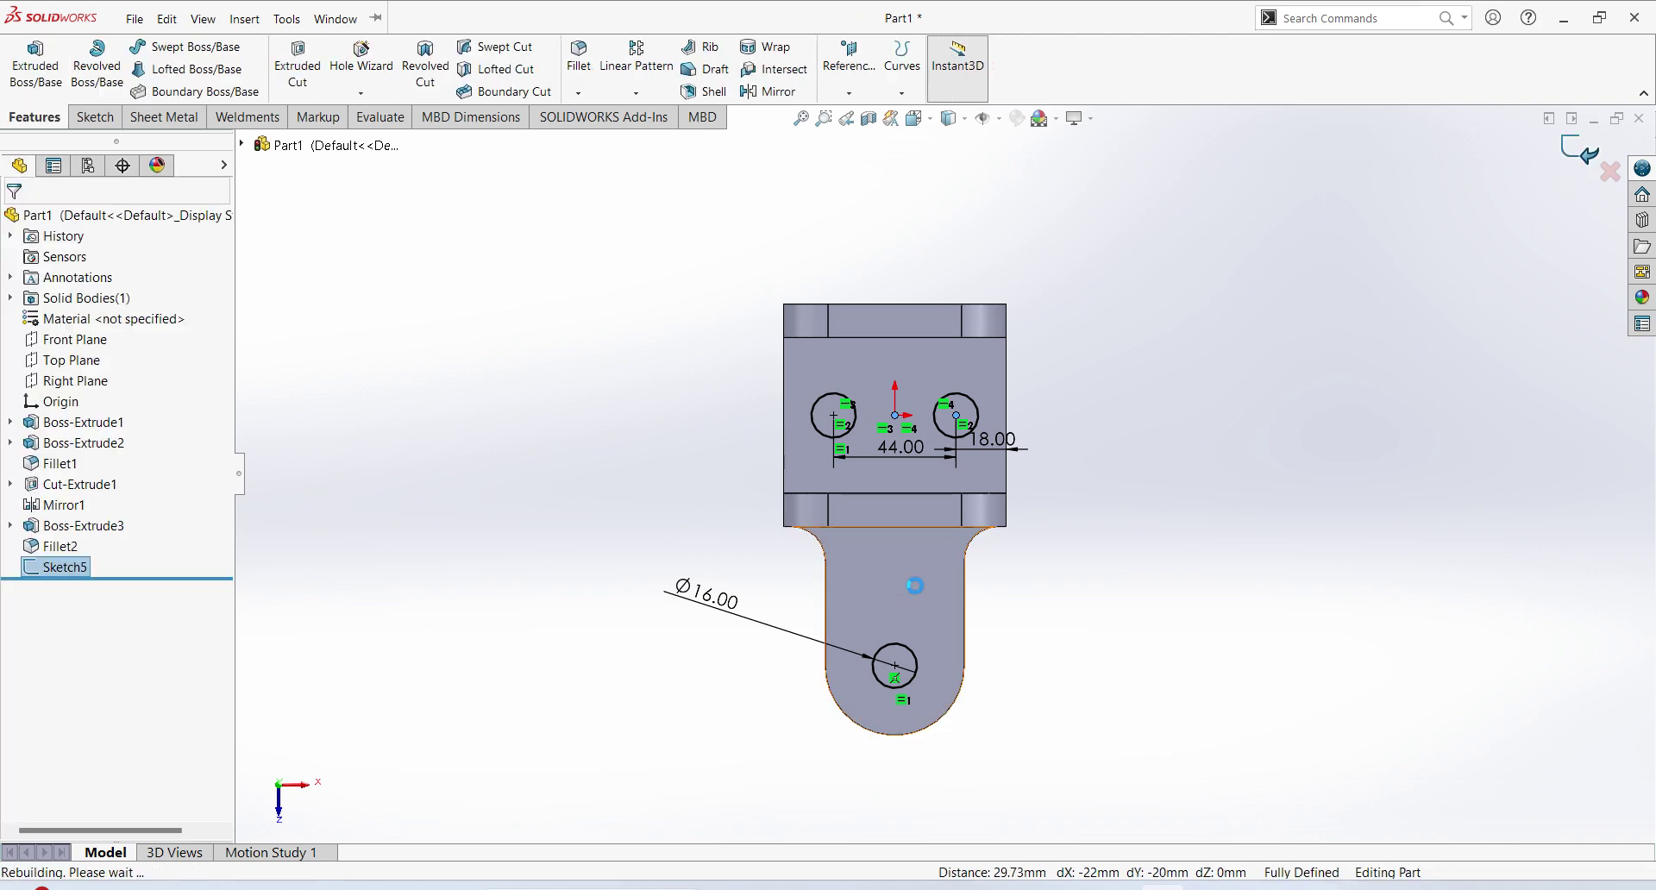
left_click(310, 73)
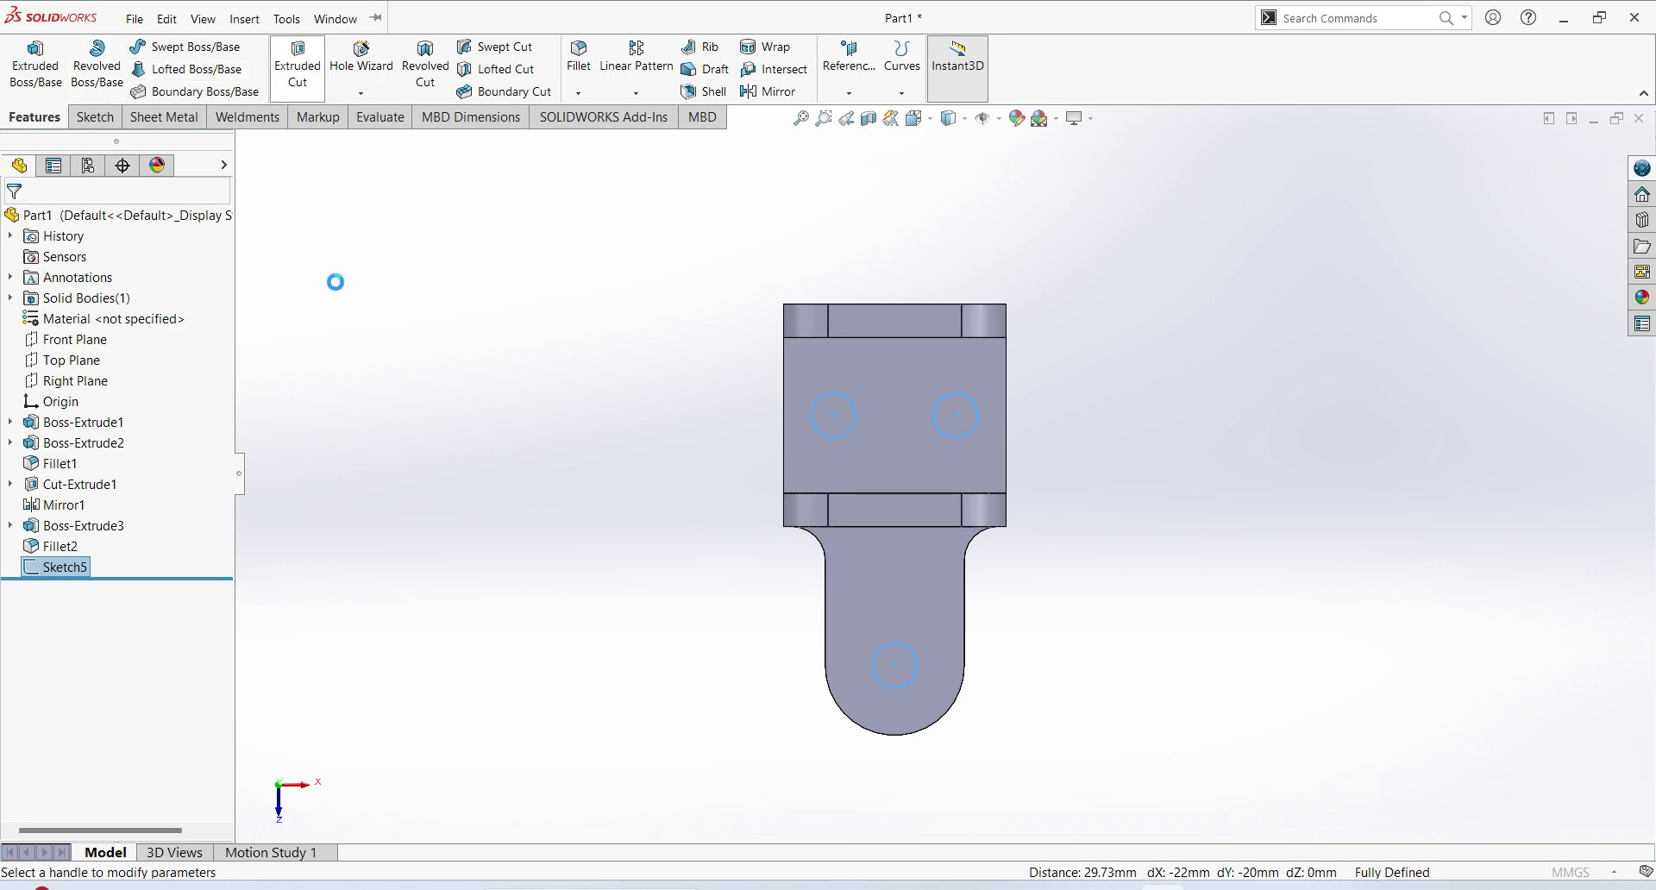
middle_click_drag(994, 521, 606, 451)
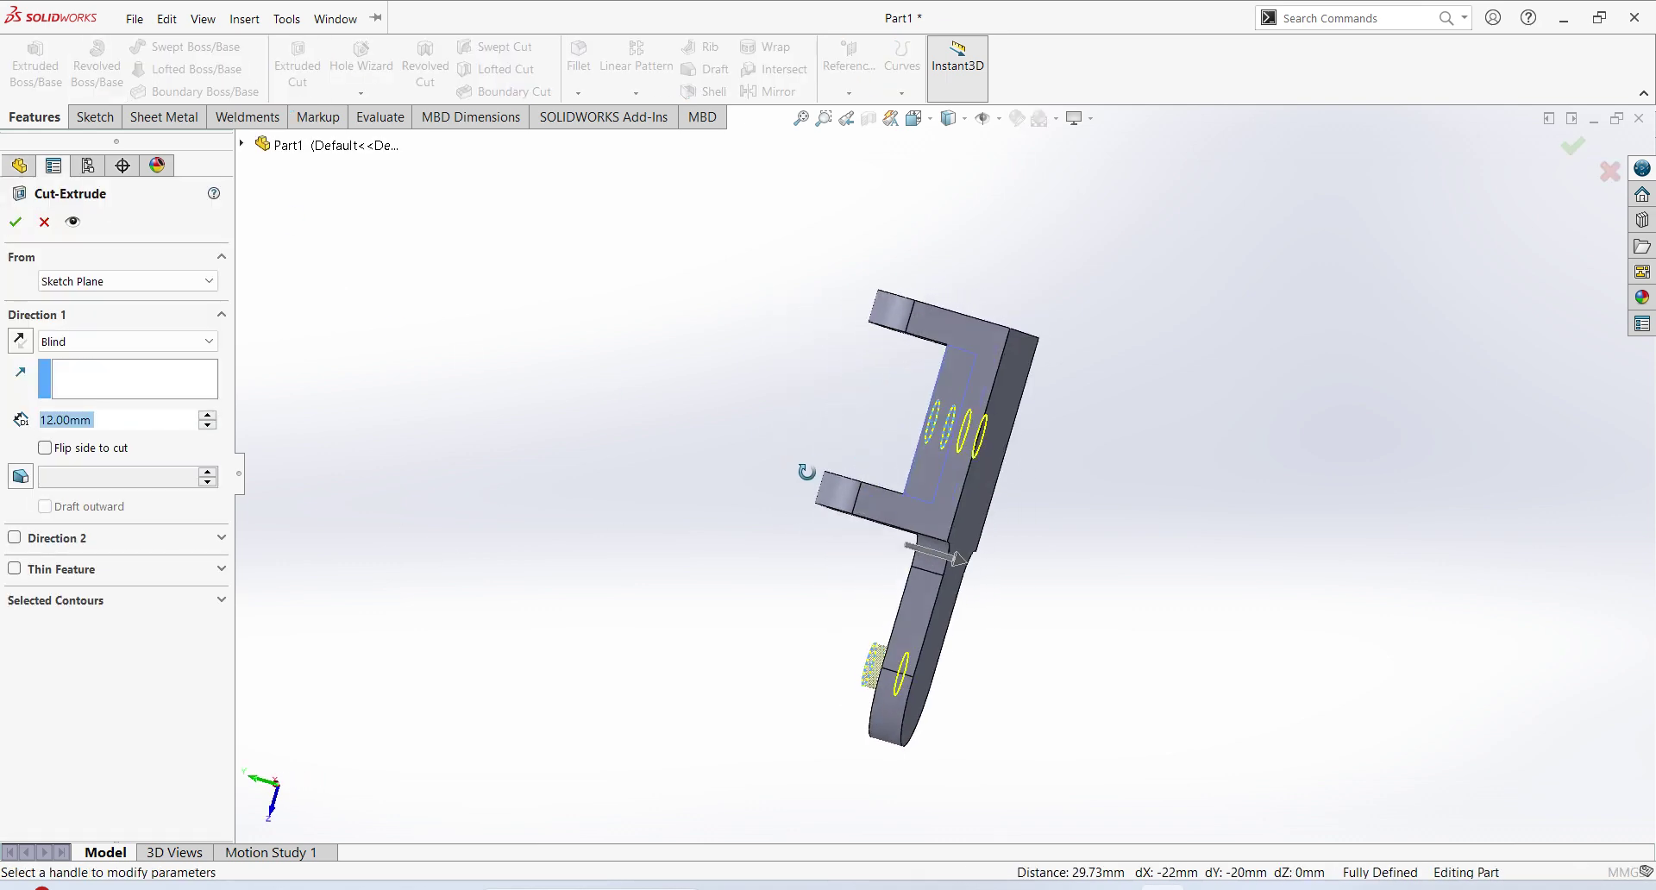
left_click(150, 344)
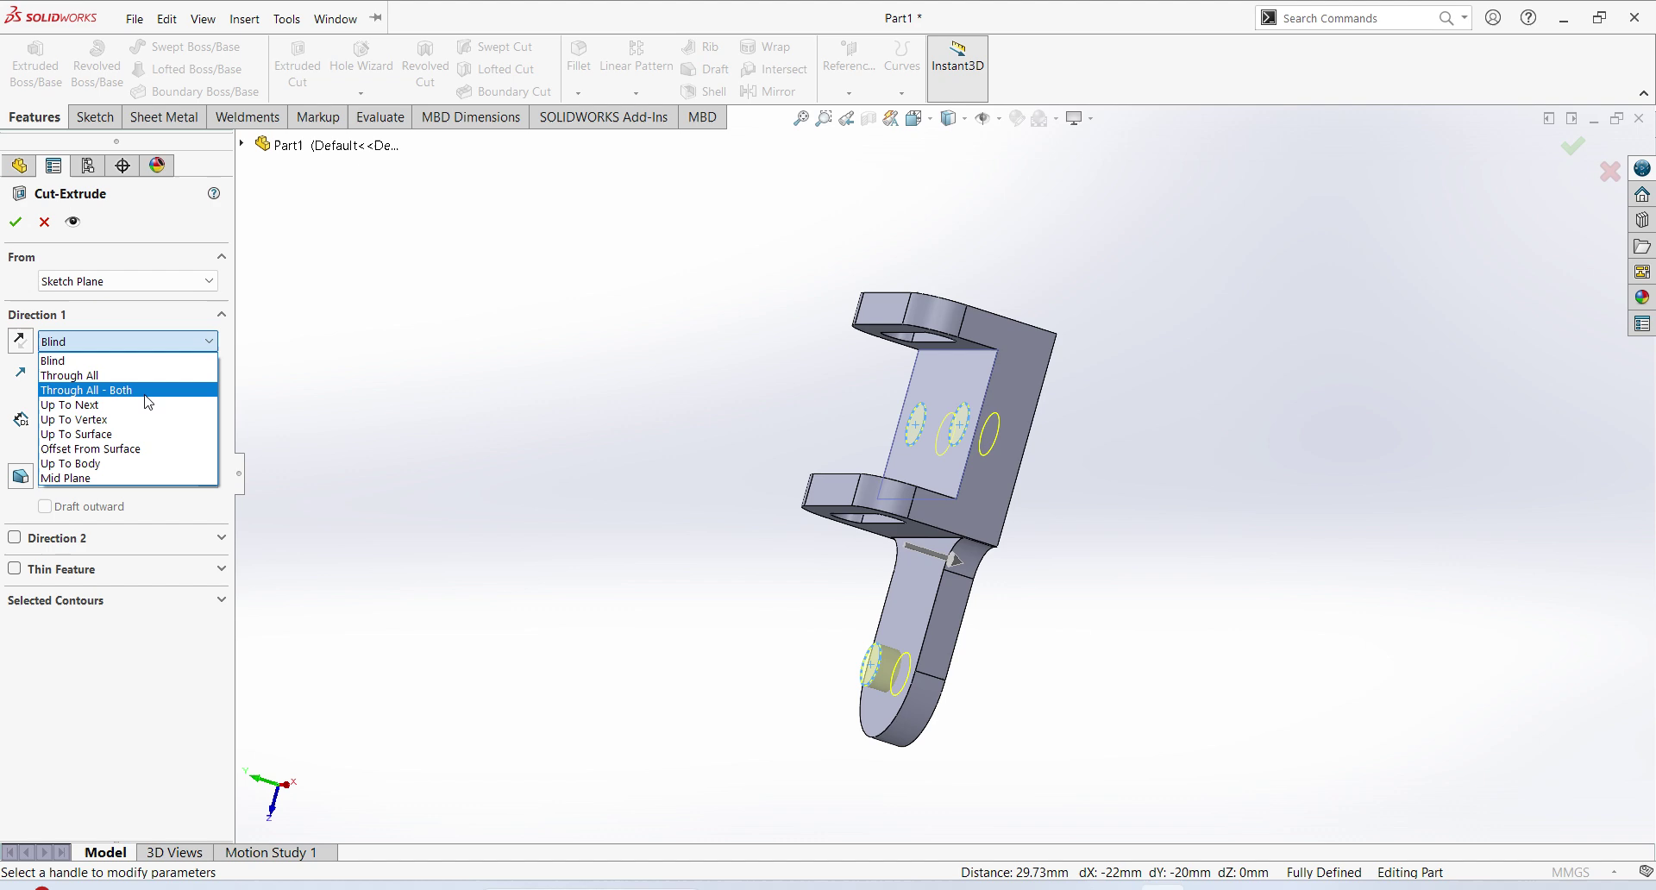
left_click(141, 375)
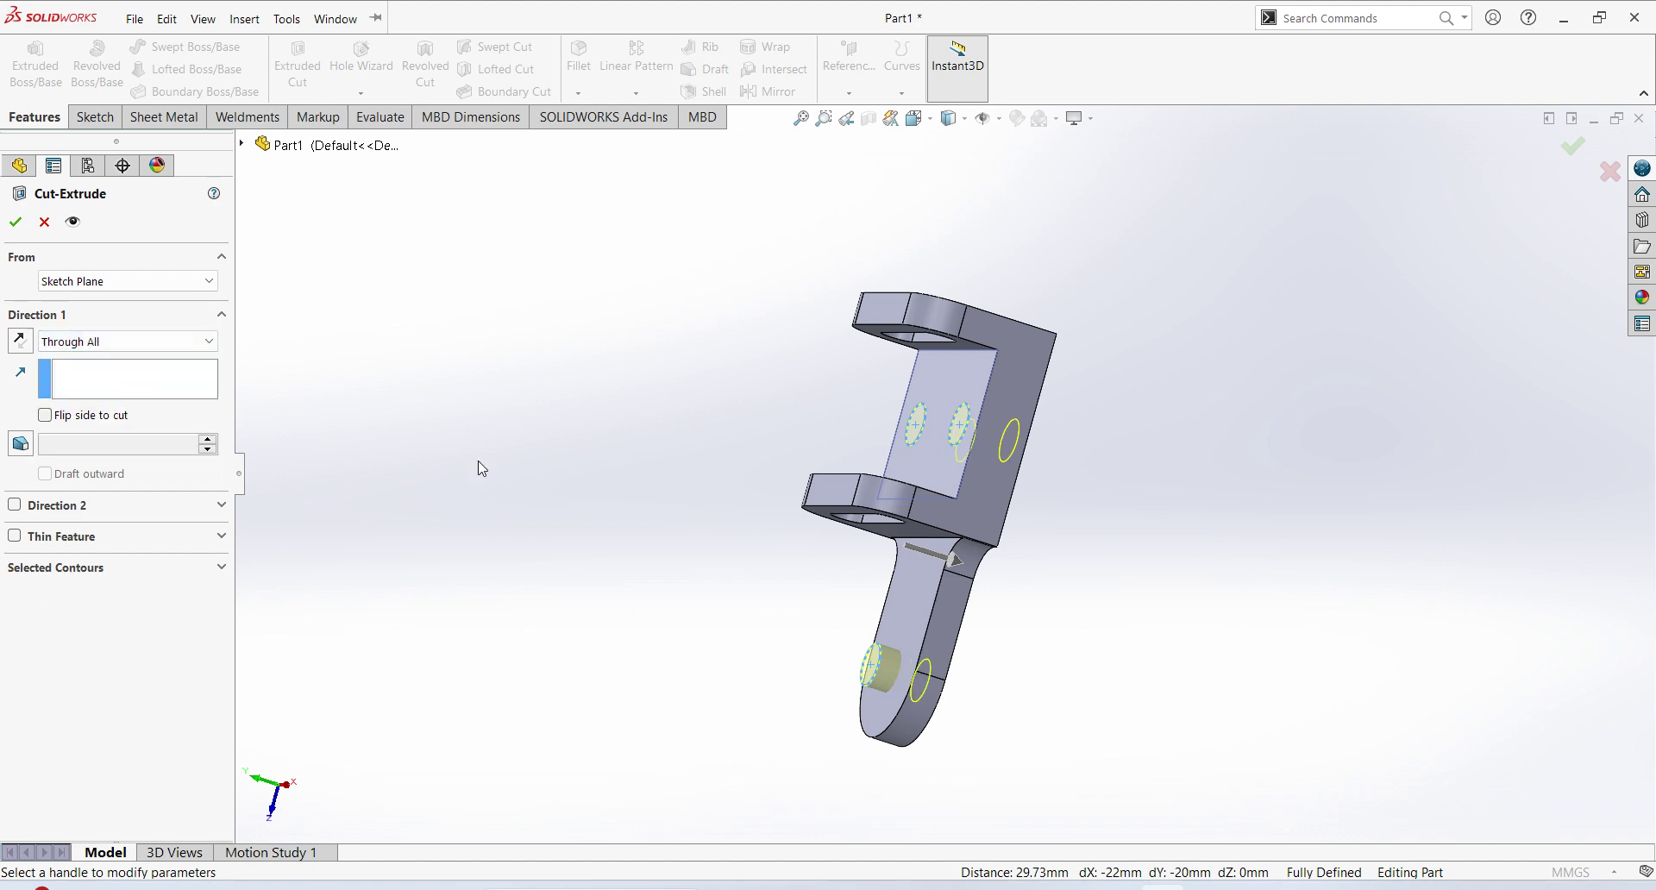
left_click(15, 222)
View the part in trimetric and compare it with the Ex 19 reference drawing
mouse_move(629, 547)
middle_mouse_down()
mouse_move(1128, 578)
mouse_move(1064, 576)
mouse_move(1058, 545)
mouse_move(1125, 582)
middle_mouse_up()
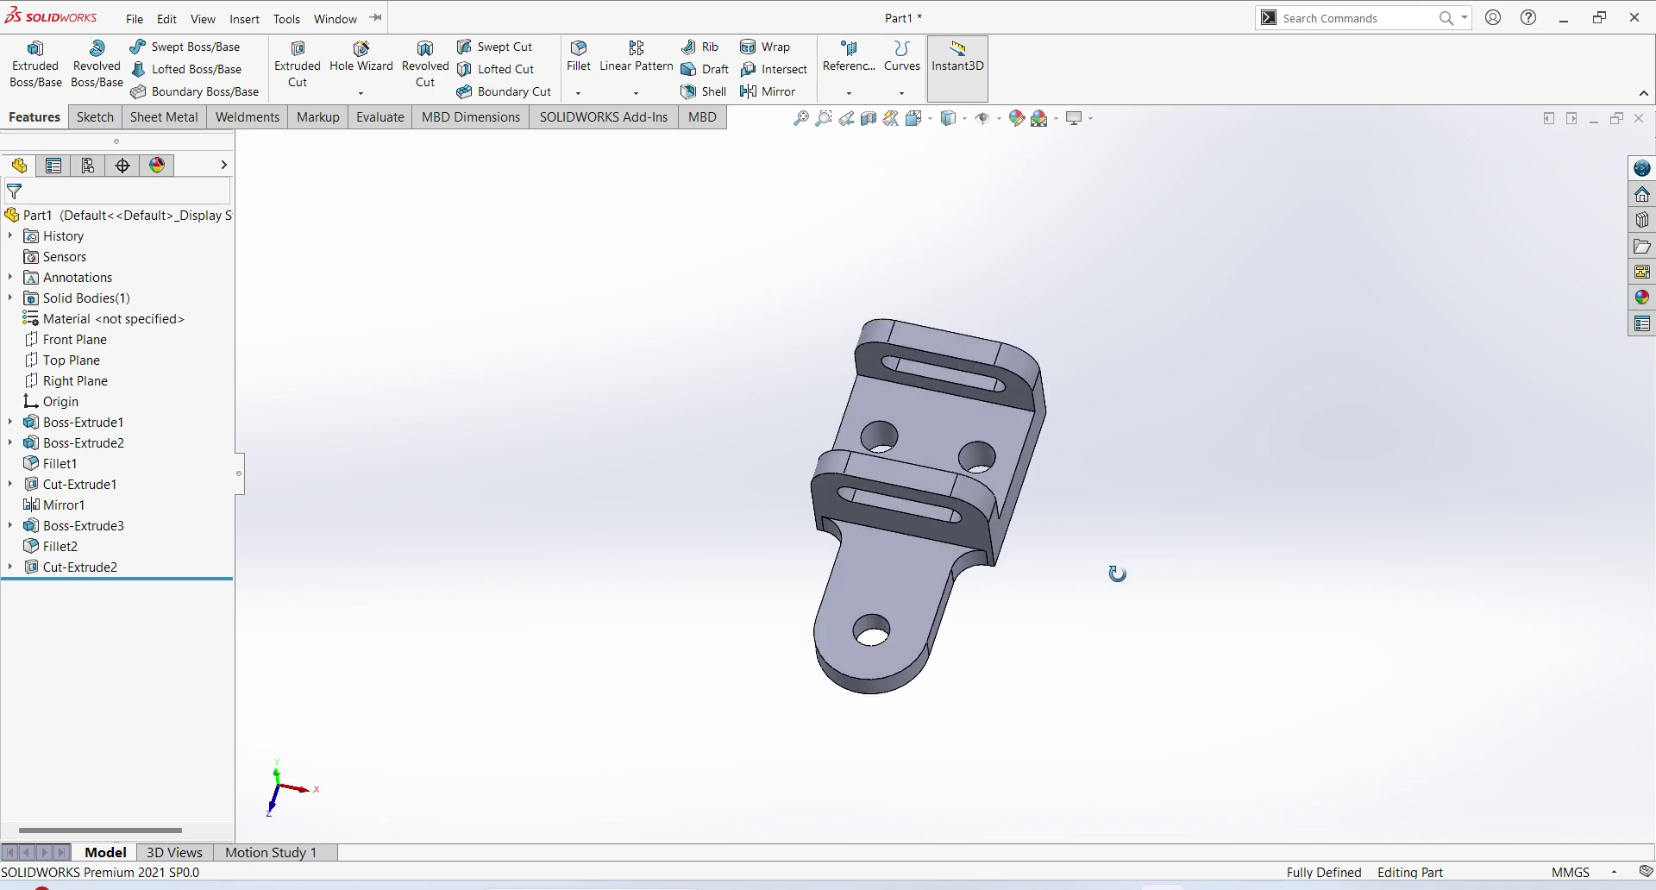
left_click(916, 120)
left_click(1014, 171)
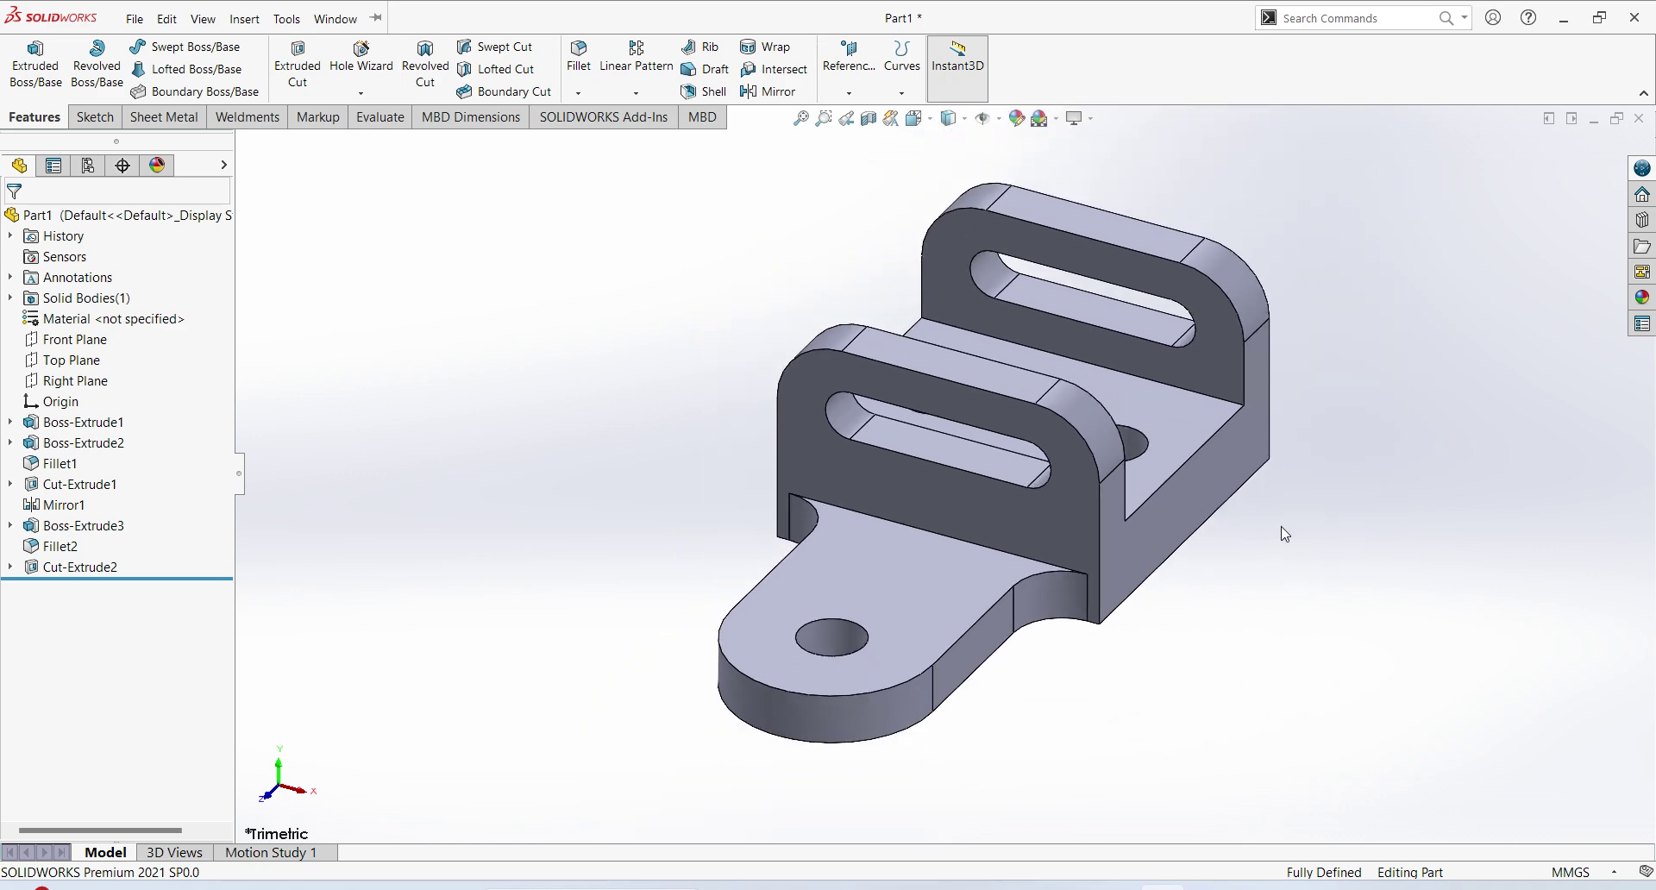
mouse_move(1282, 528)
middle_mouse_down("ctrl")
mouse_move(999, 507)
mouse_move(906, 542)
middle_mouse_up("ctrl")
key("alt+Tab")
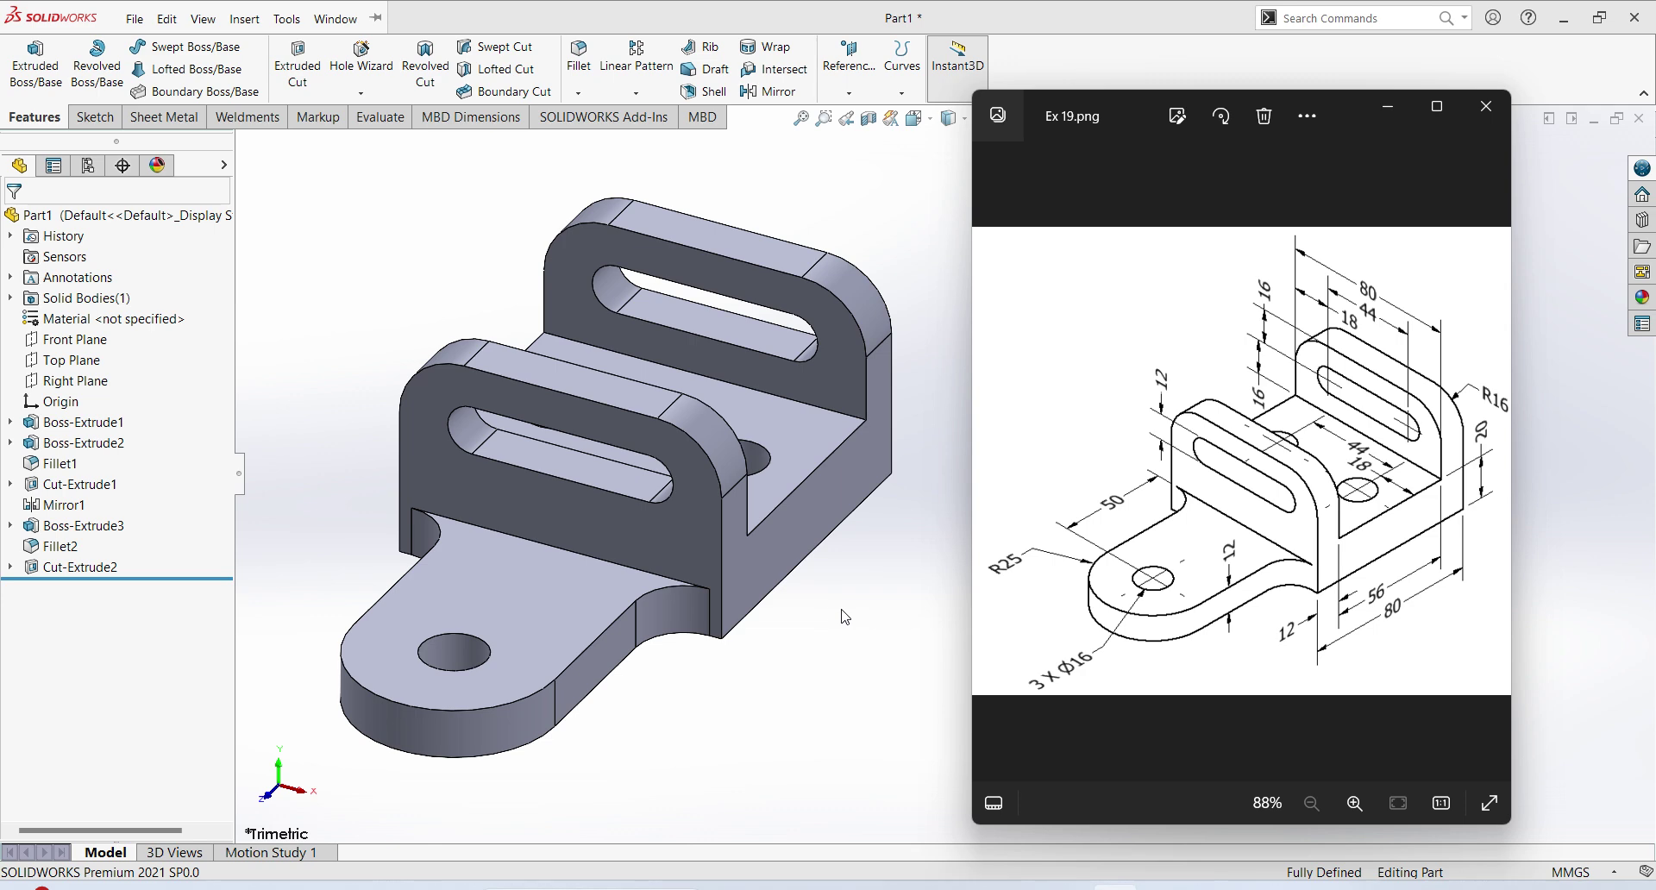
left_click(855, 599)
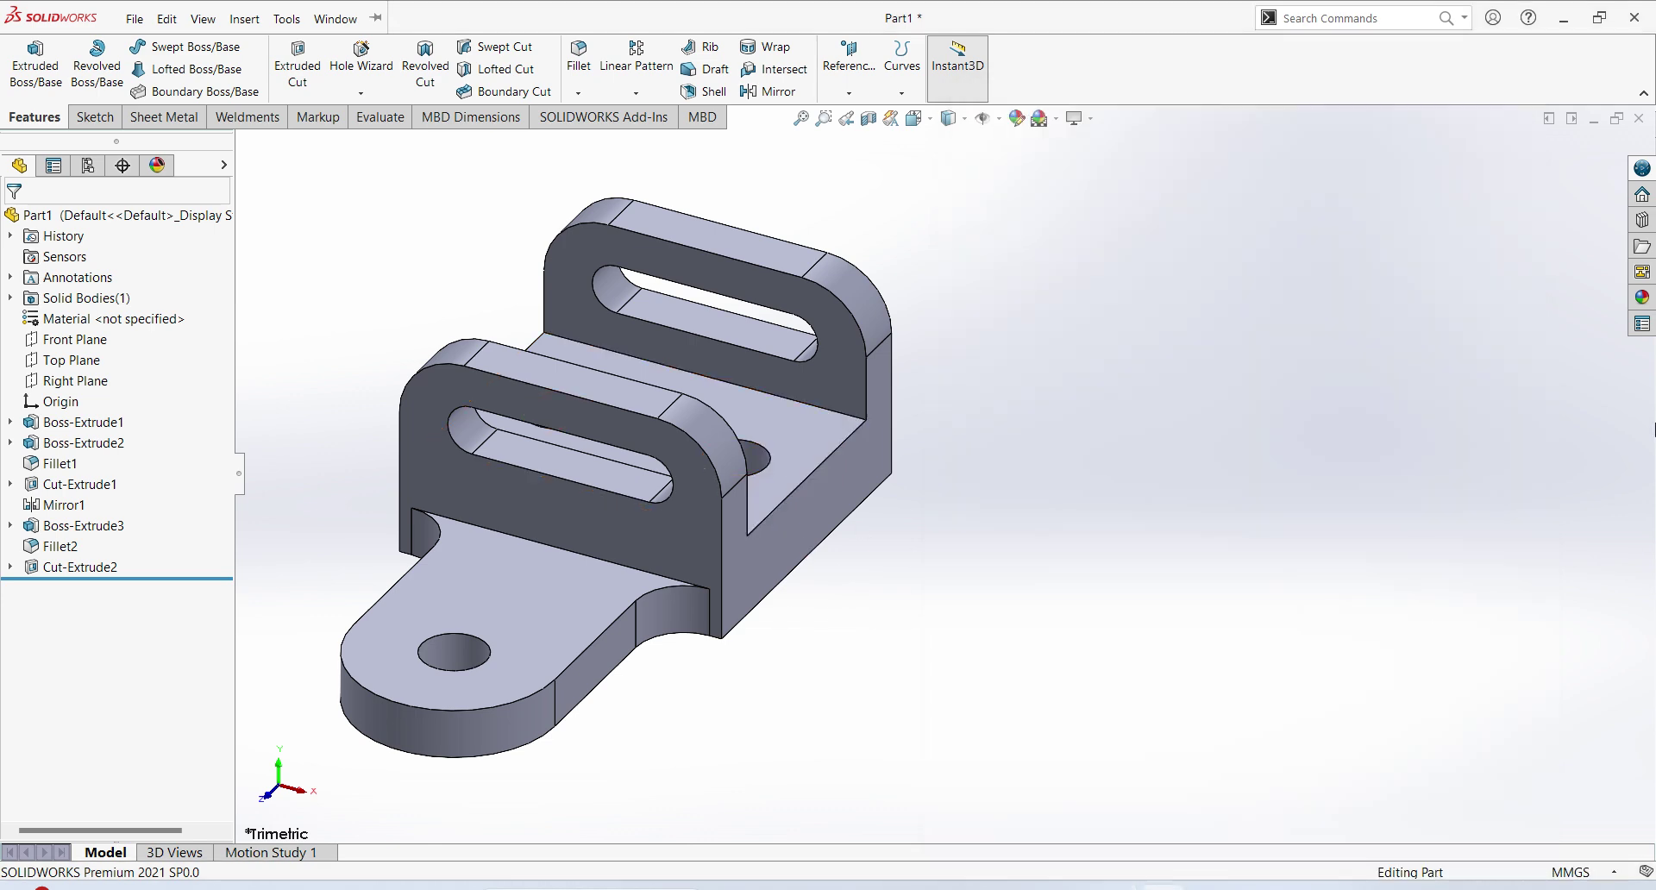
Browse the colour and plastic categories in the appearances library
left_click(1642, 299)
left_click(1310, 172)
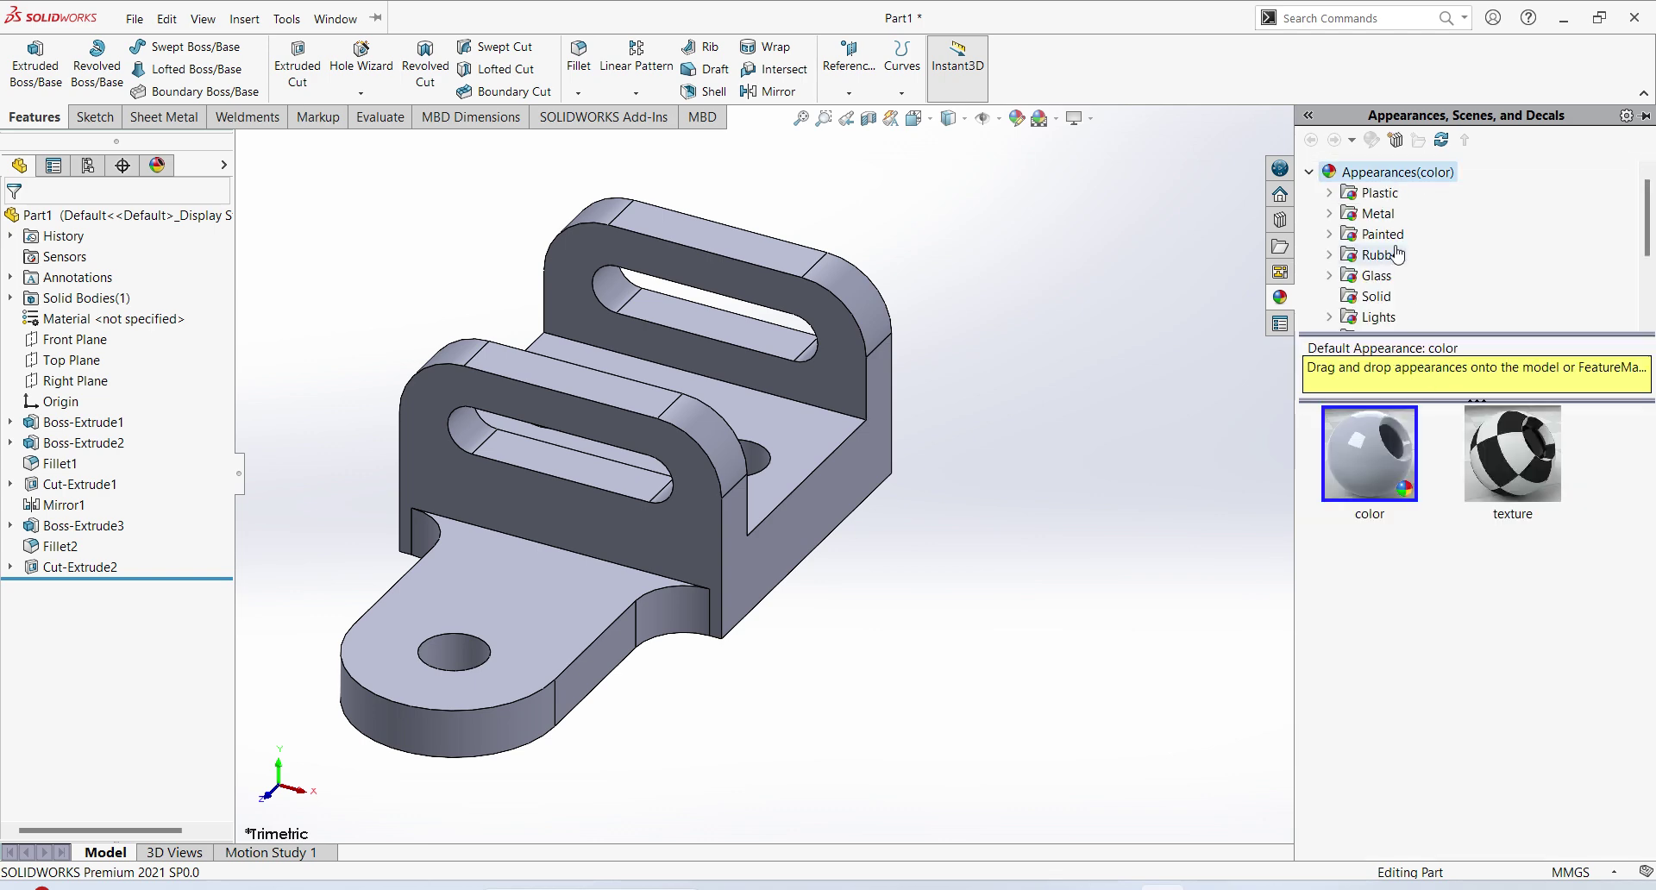
scroll(1395, 294, "down", 1)
scroll(1394, 294, "up", 1)
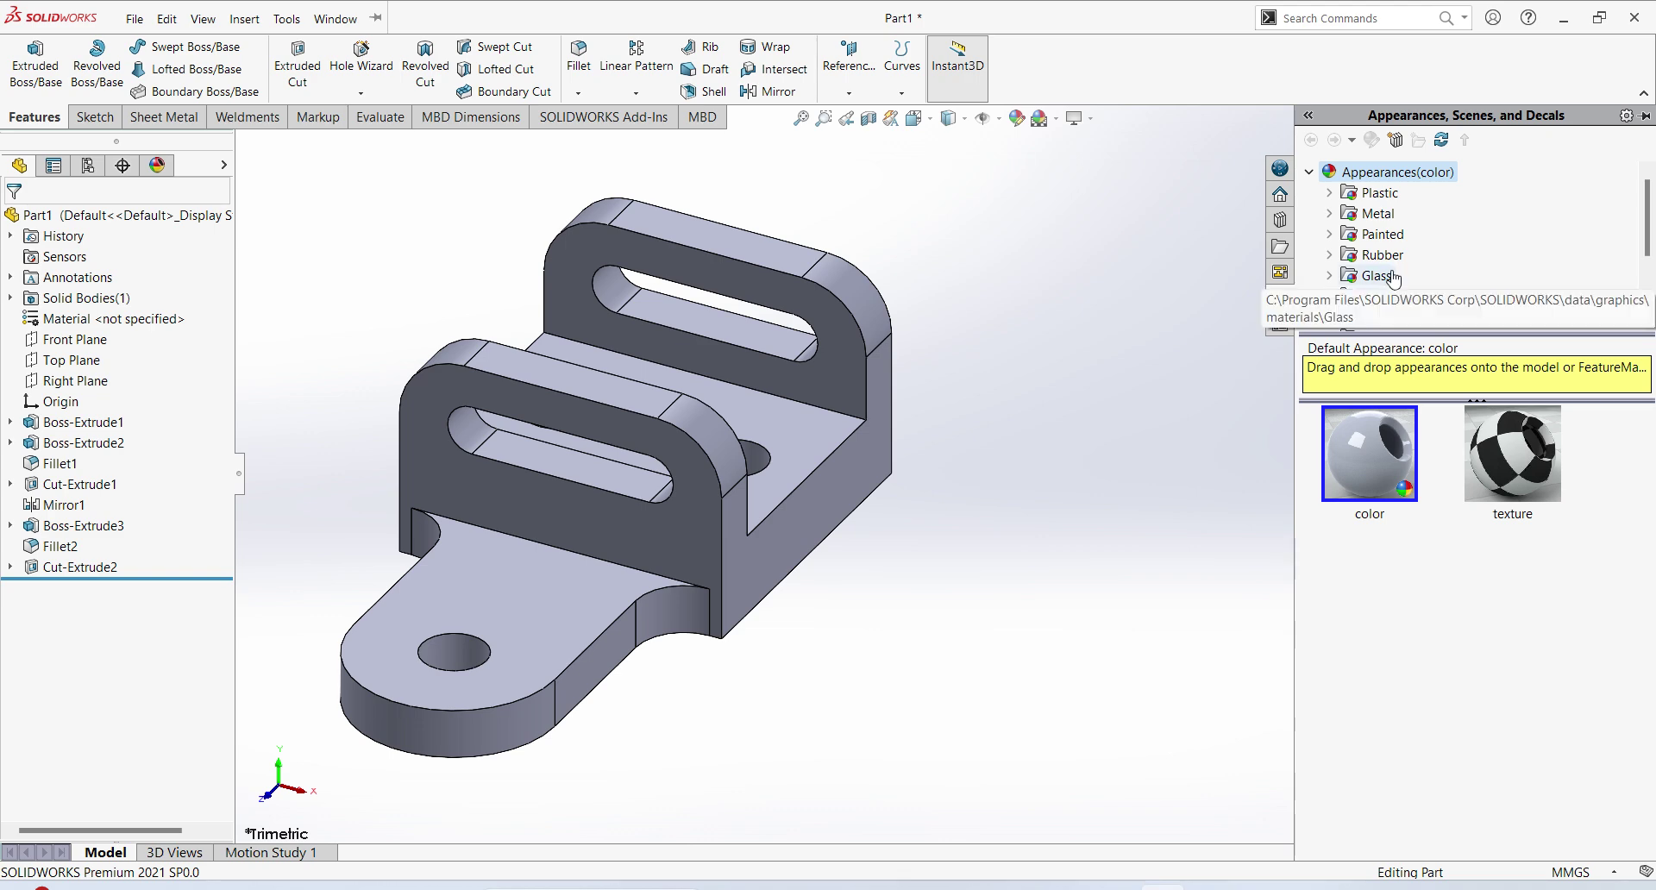
scroll(1449, 306, "down", 1)
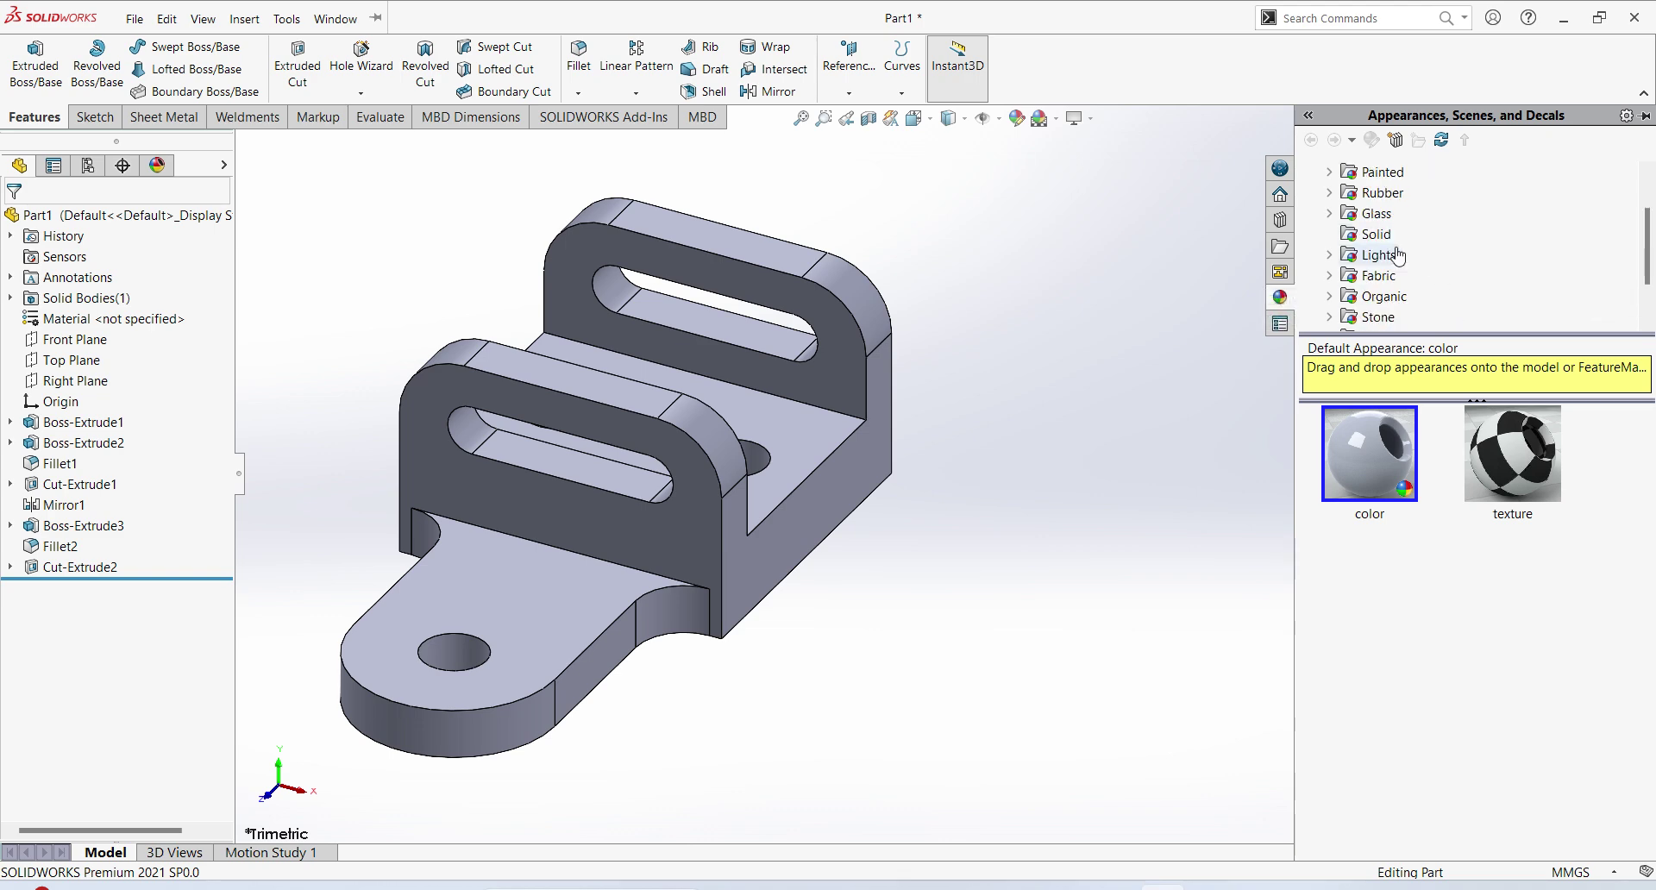
scroll(1390, 241, "up", 1)
left_click(1375, 195)
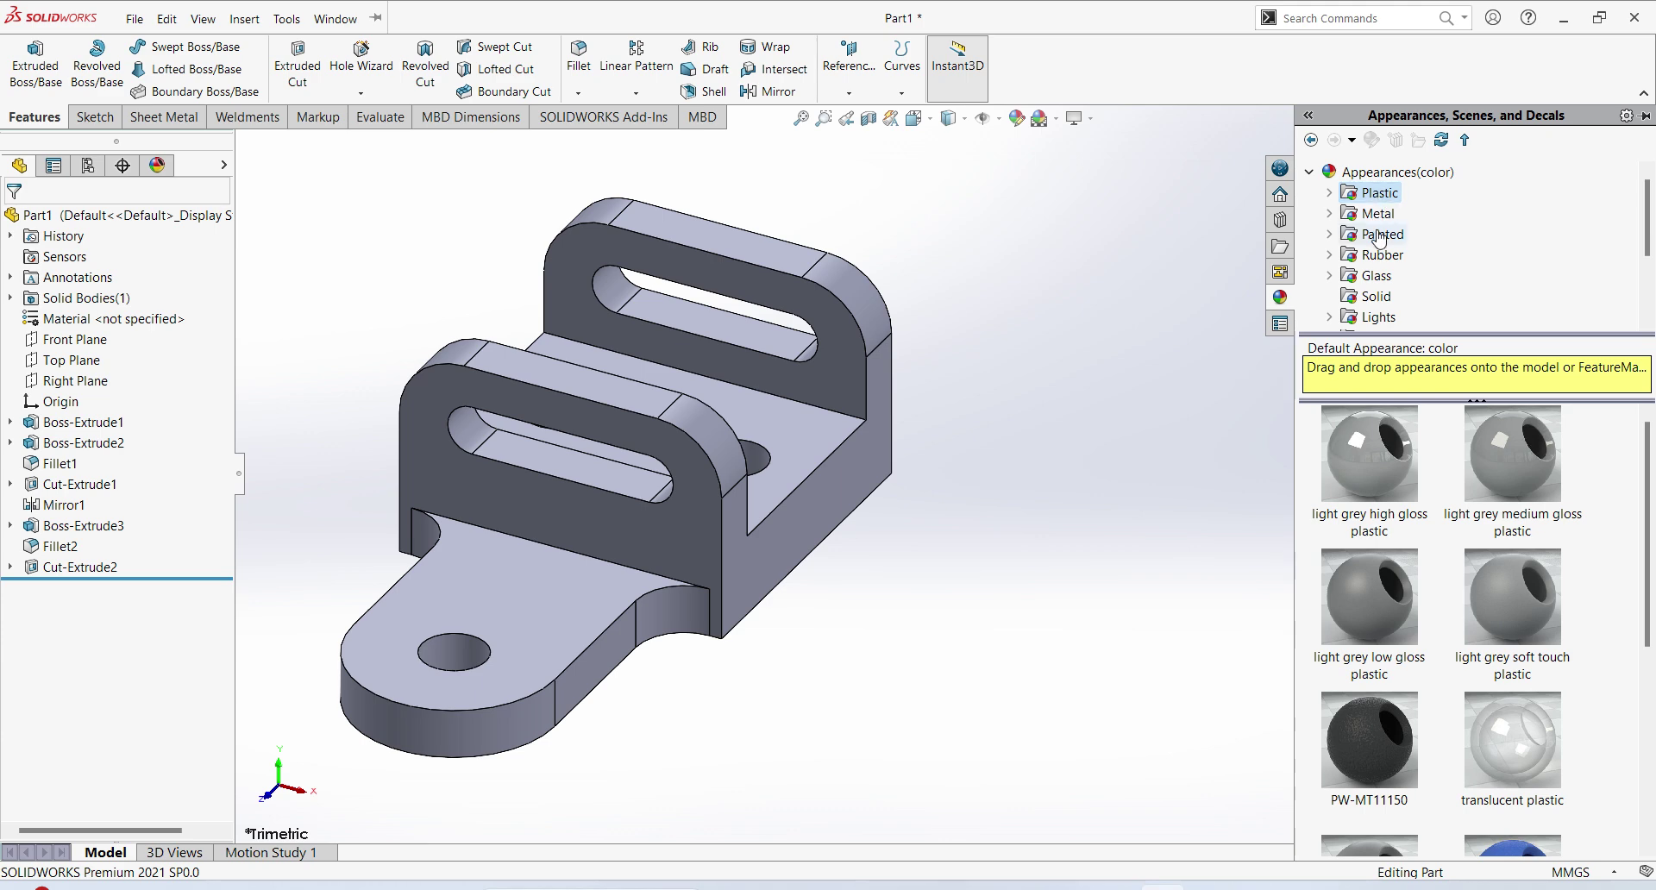
scroll(1370, 224, "down", 1)
scroll(1371, 229, "down", 1)
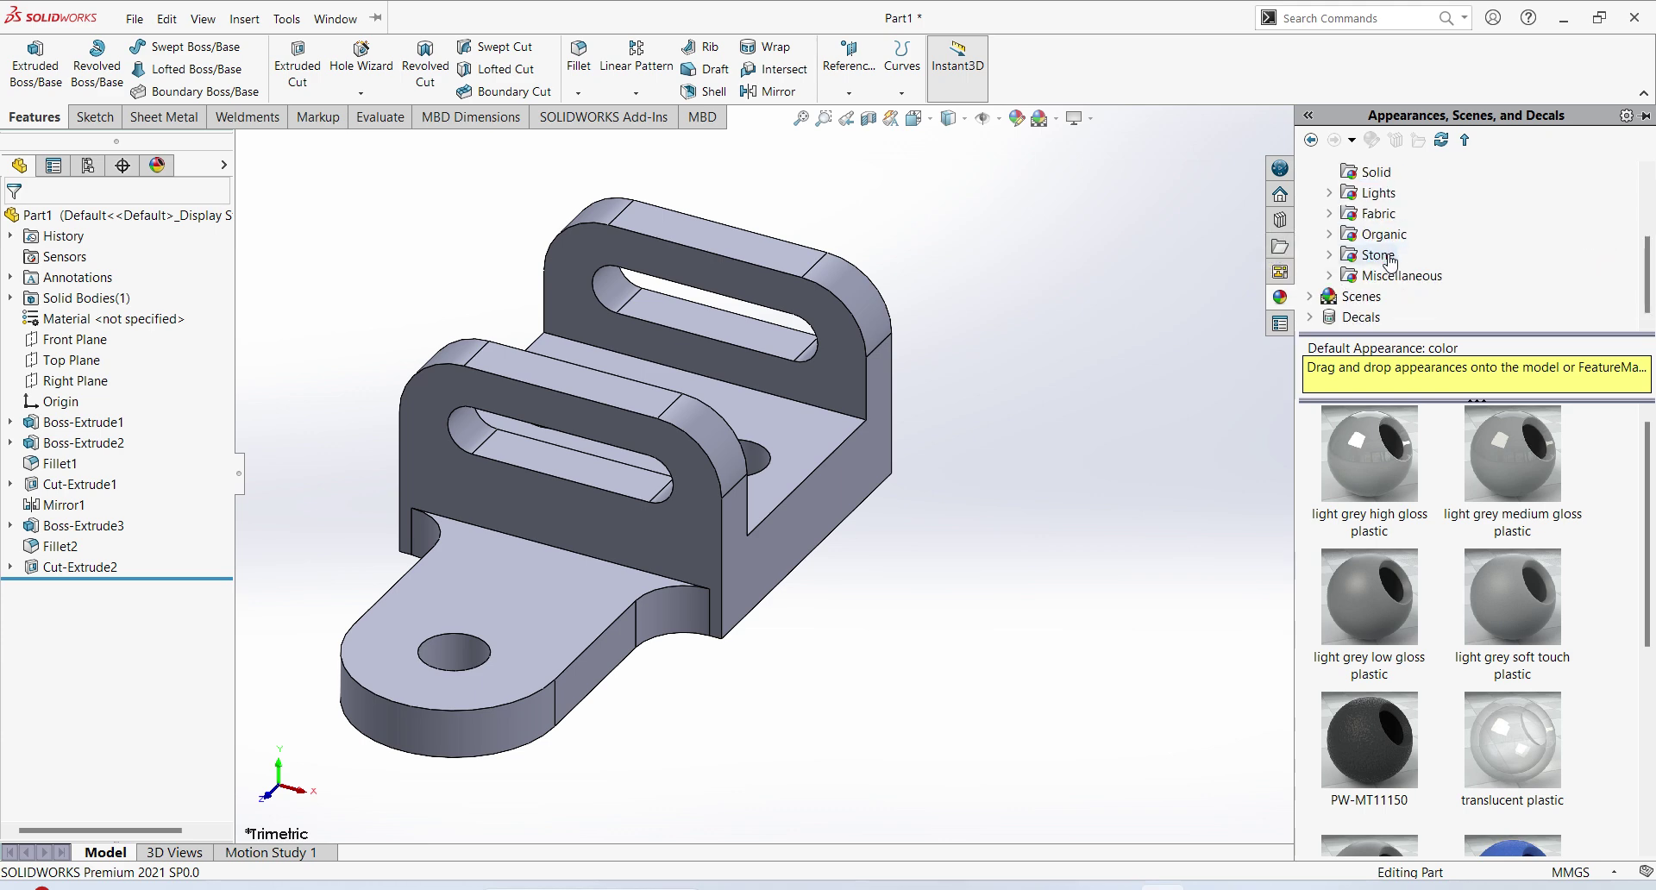
scroll(1384, 259, "up", 2)
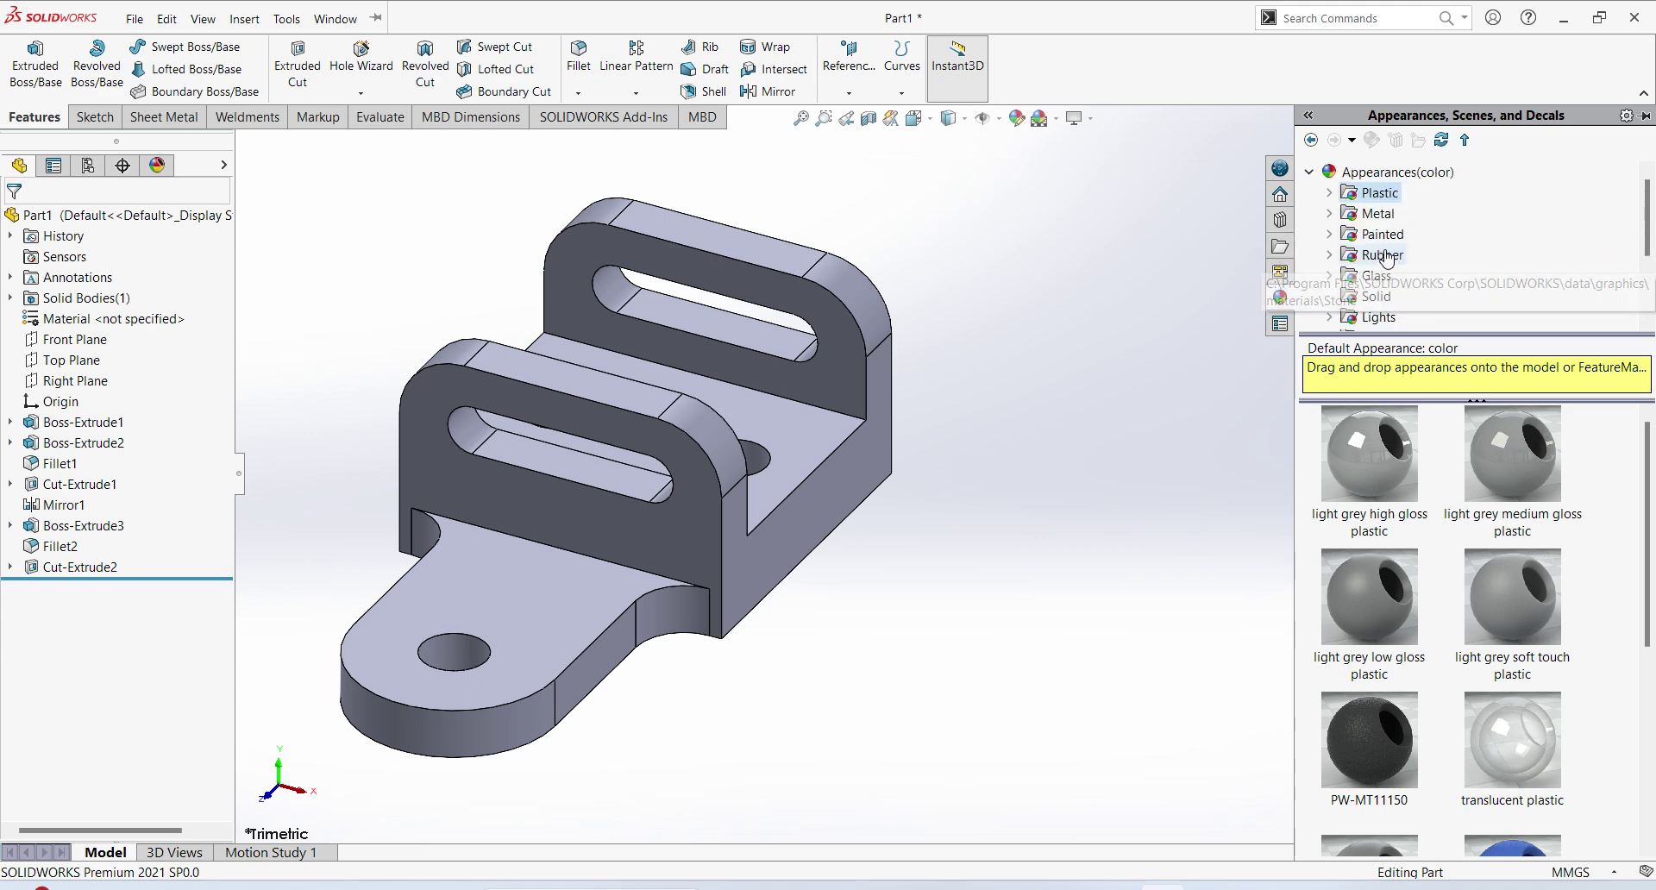
Apply blue anodized aluminium from Metal > Aluminum to the whole part
left_click(1329, 213)
left_click(1412, 236)
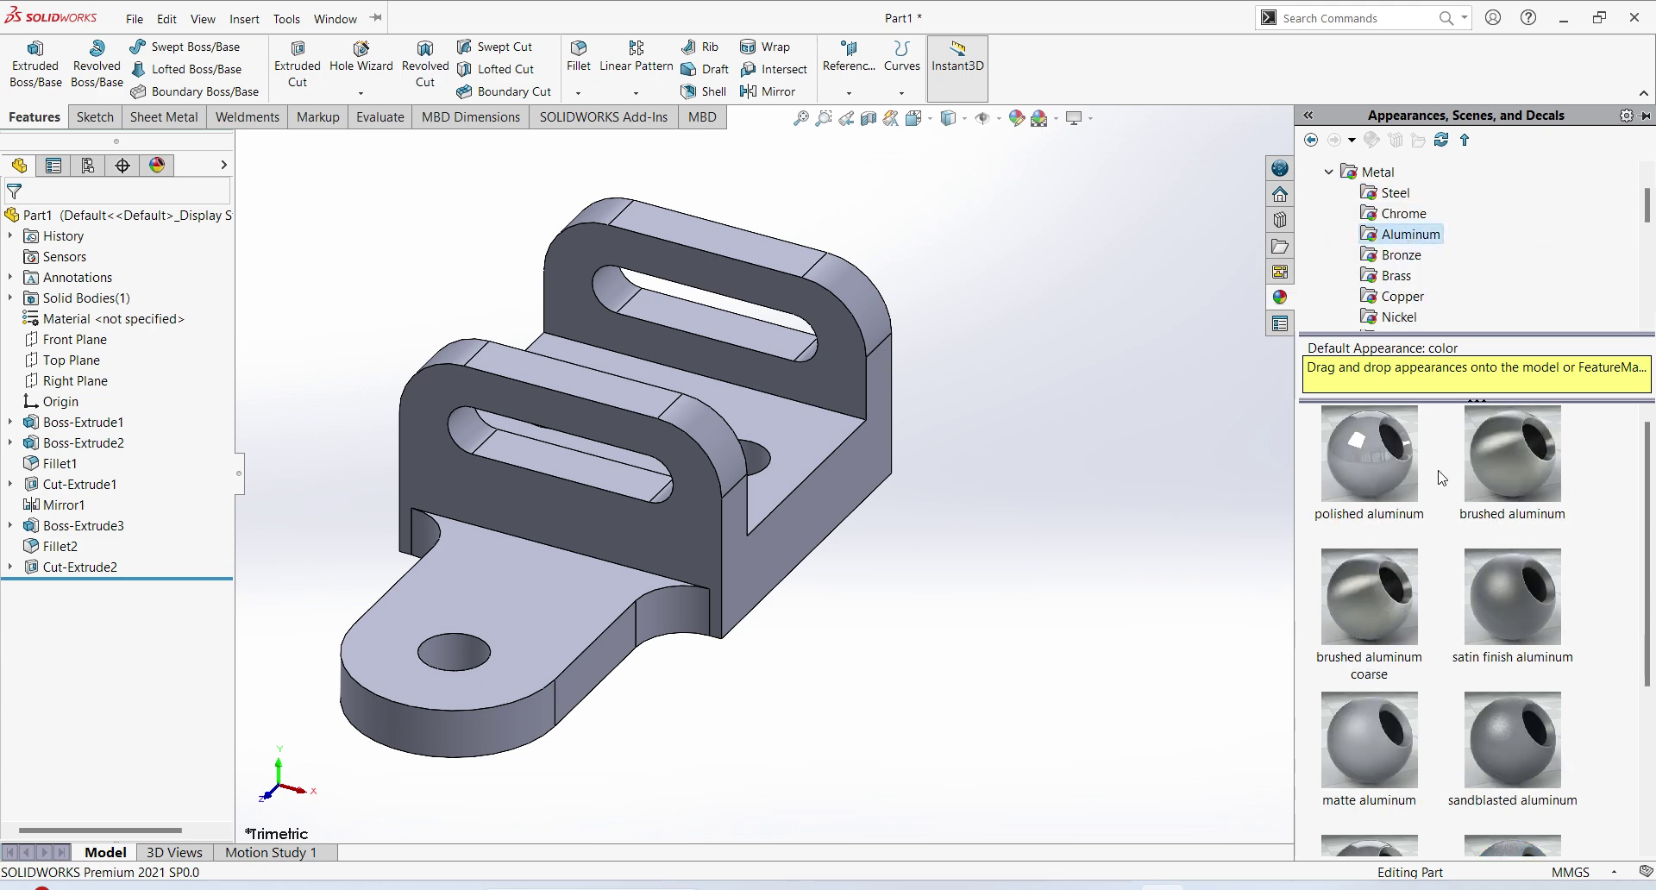
double_click(1368, 457)
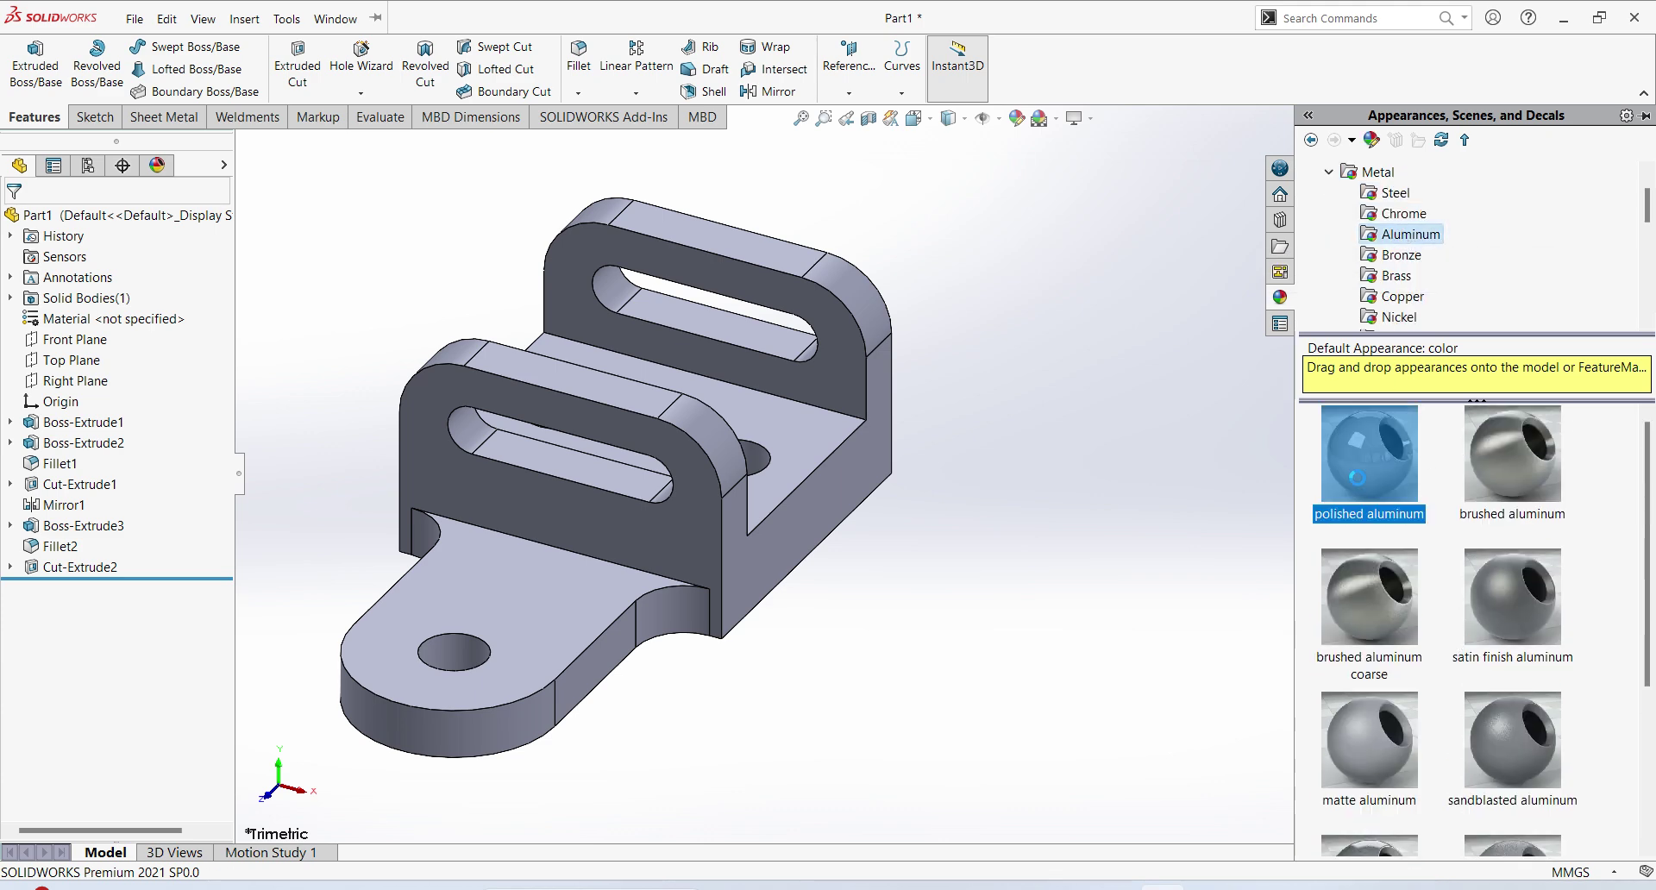
scroll(1455, 672, "down", 3)
double_click(1397, 777)
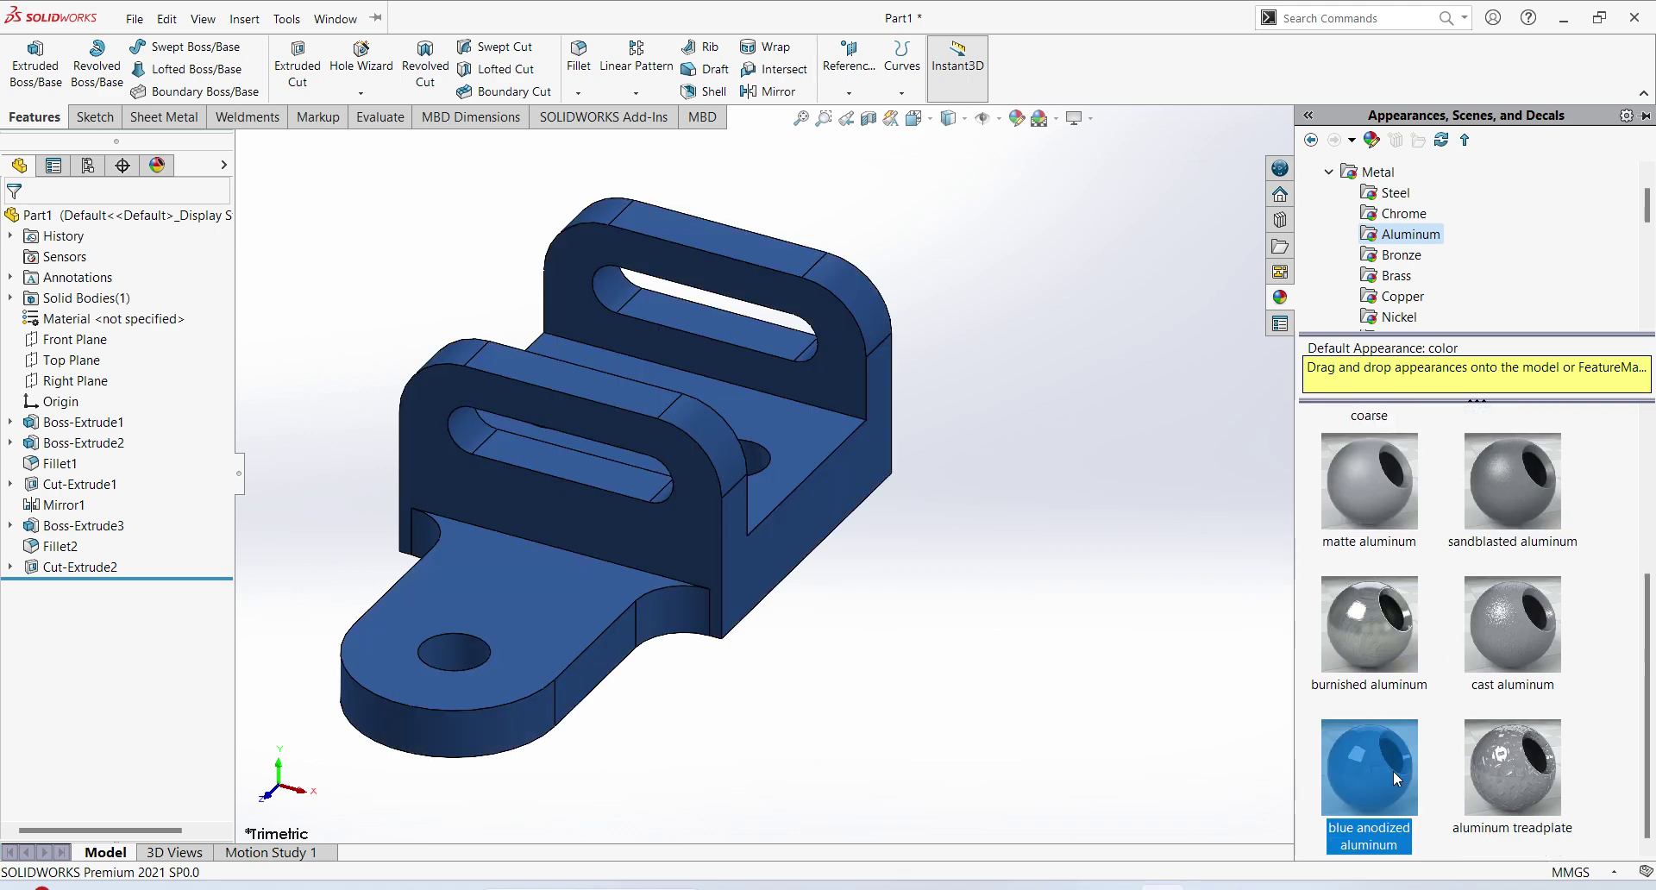
left_click(1100, 579)
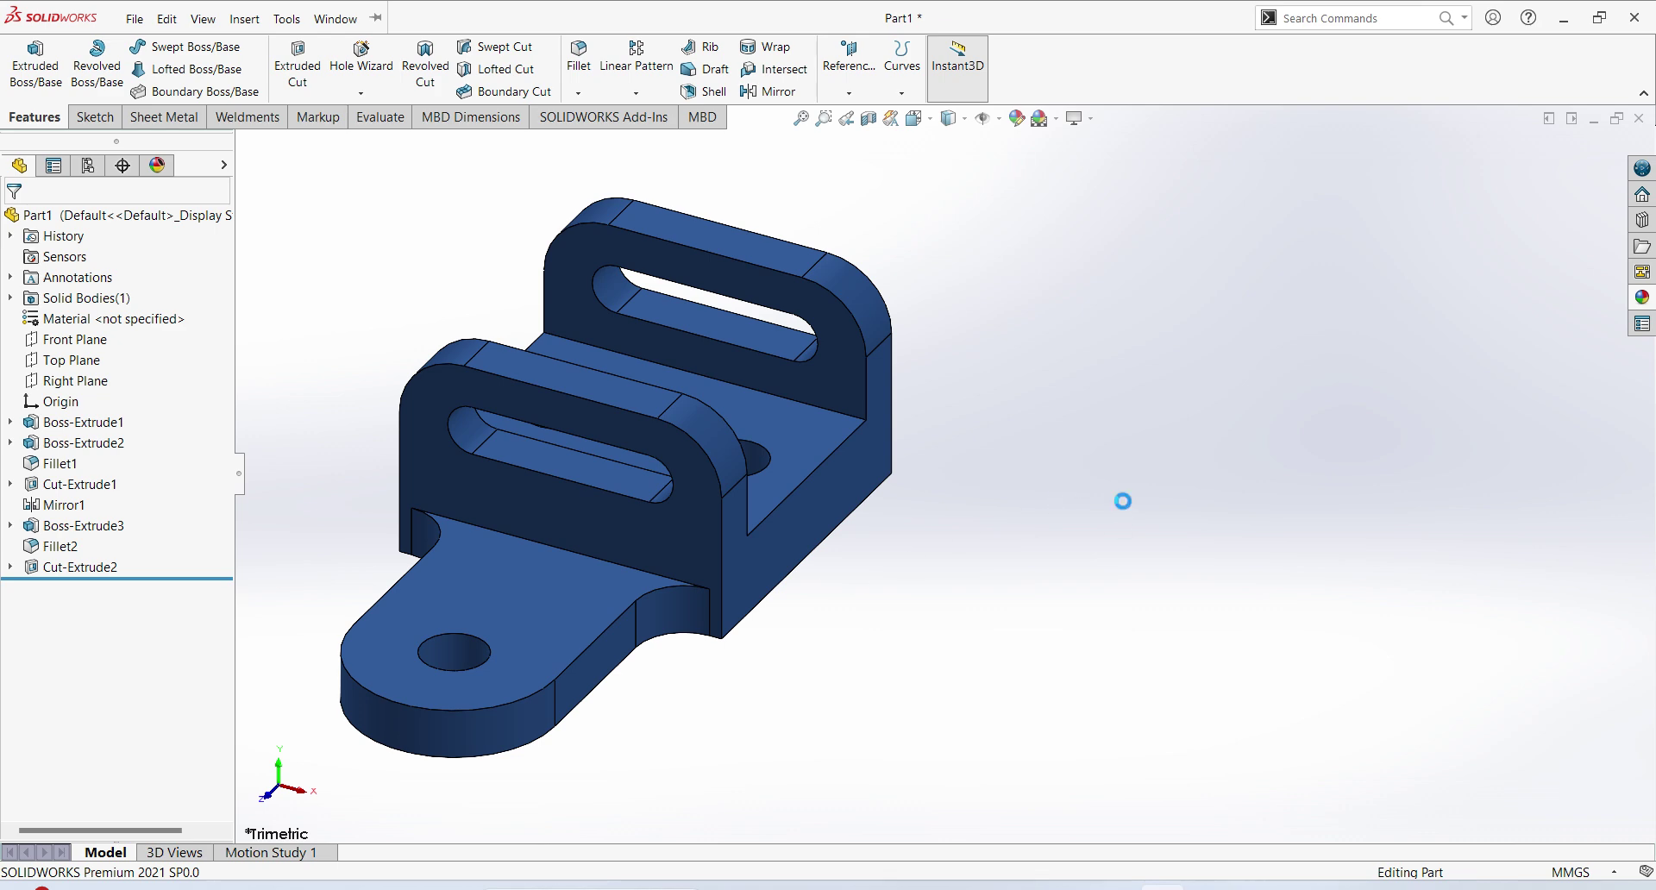
Save the blue bracket as Part1 in the Solid works folder with Ctrl+S
key("ctrl+s")
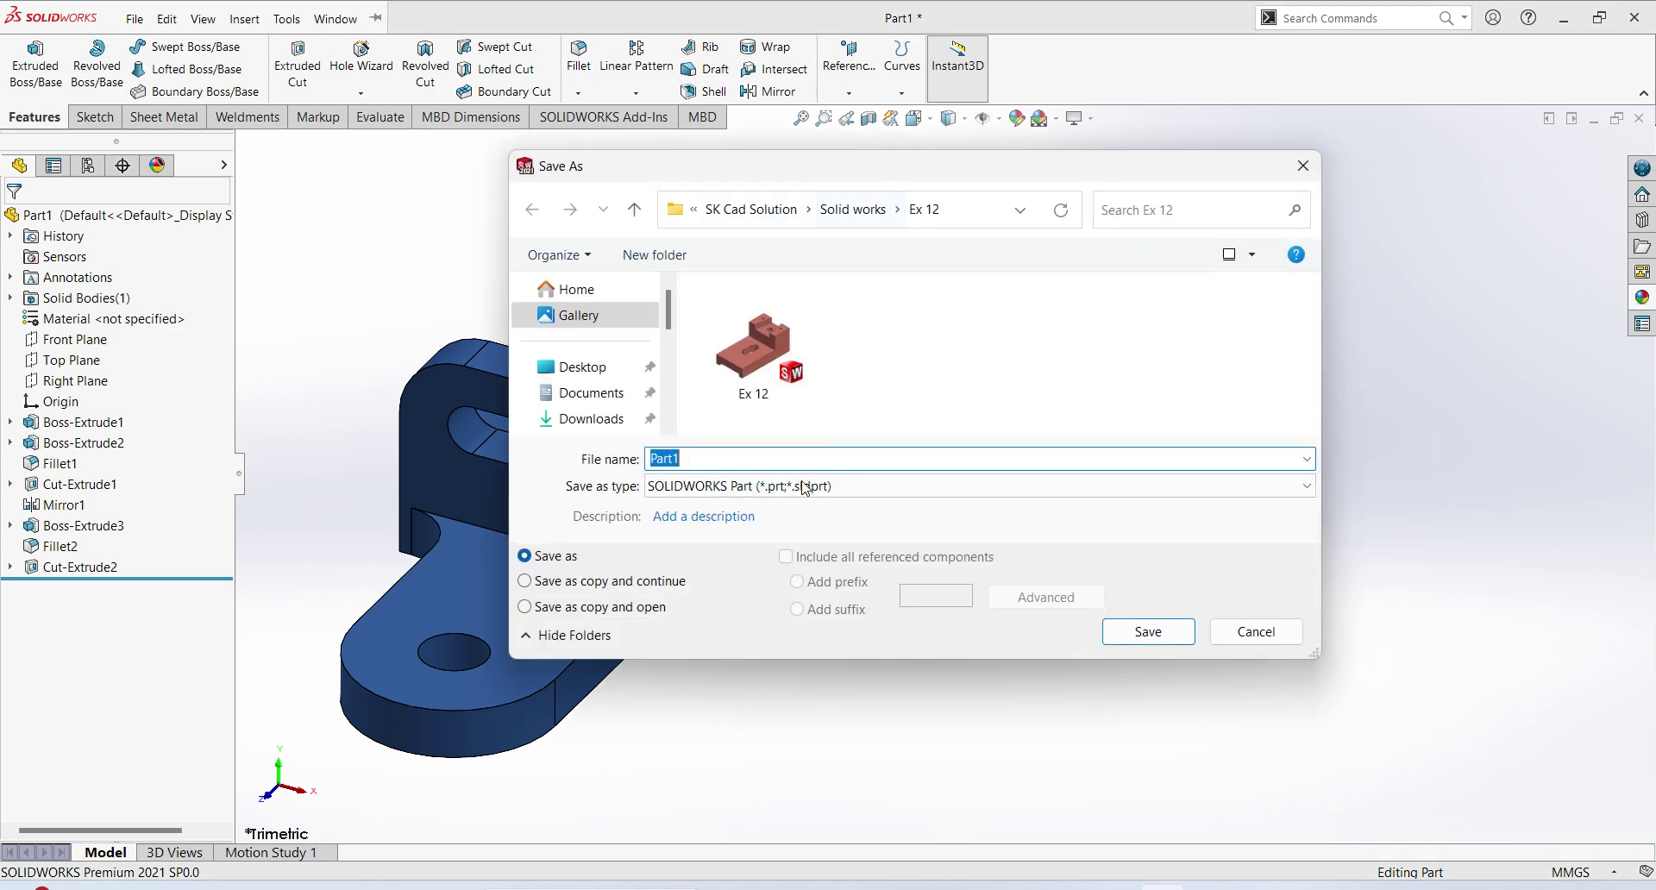
left_click(856, 214)
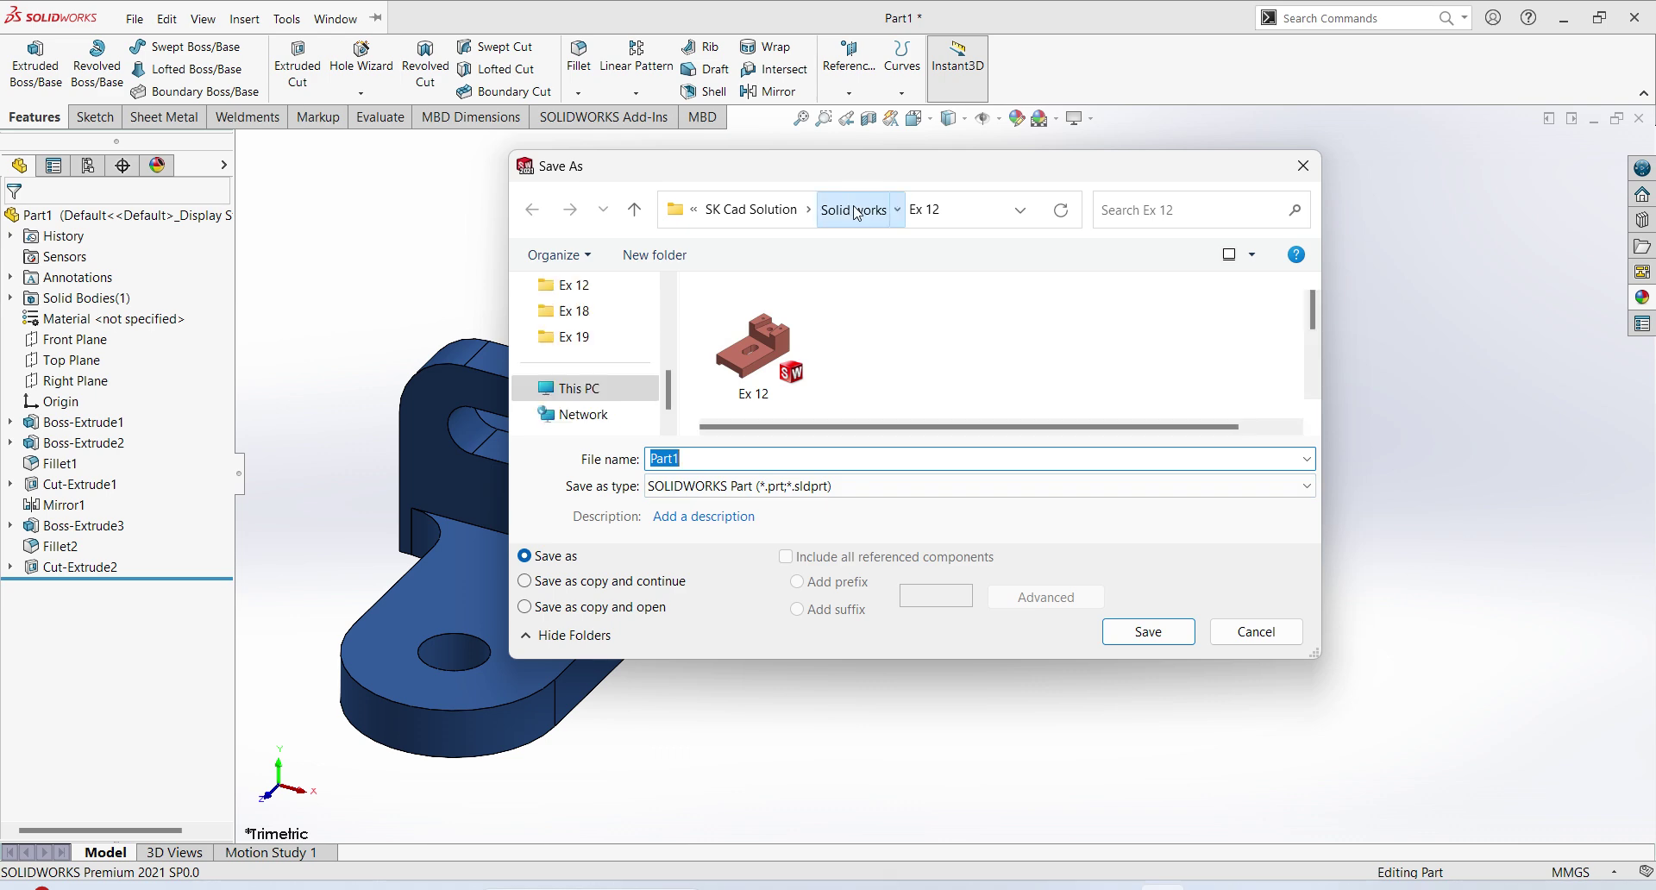
scroll(843, 385, "down", 1)
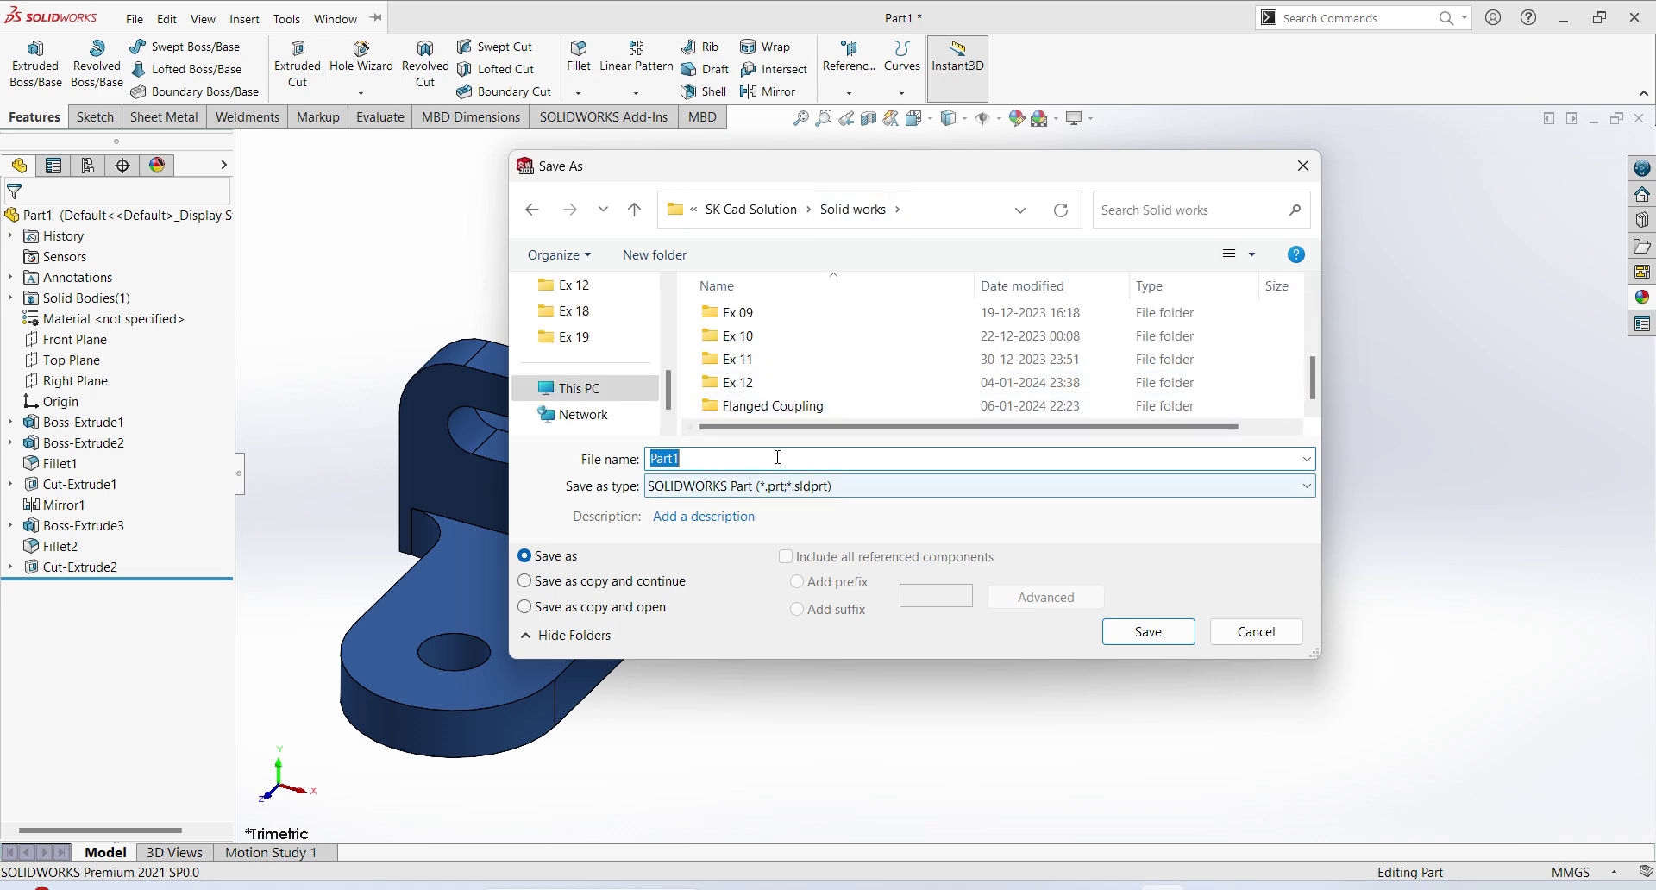
left_click(1161, 641)
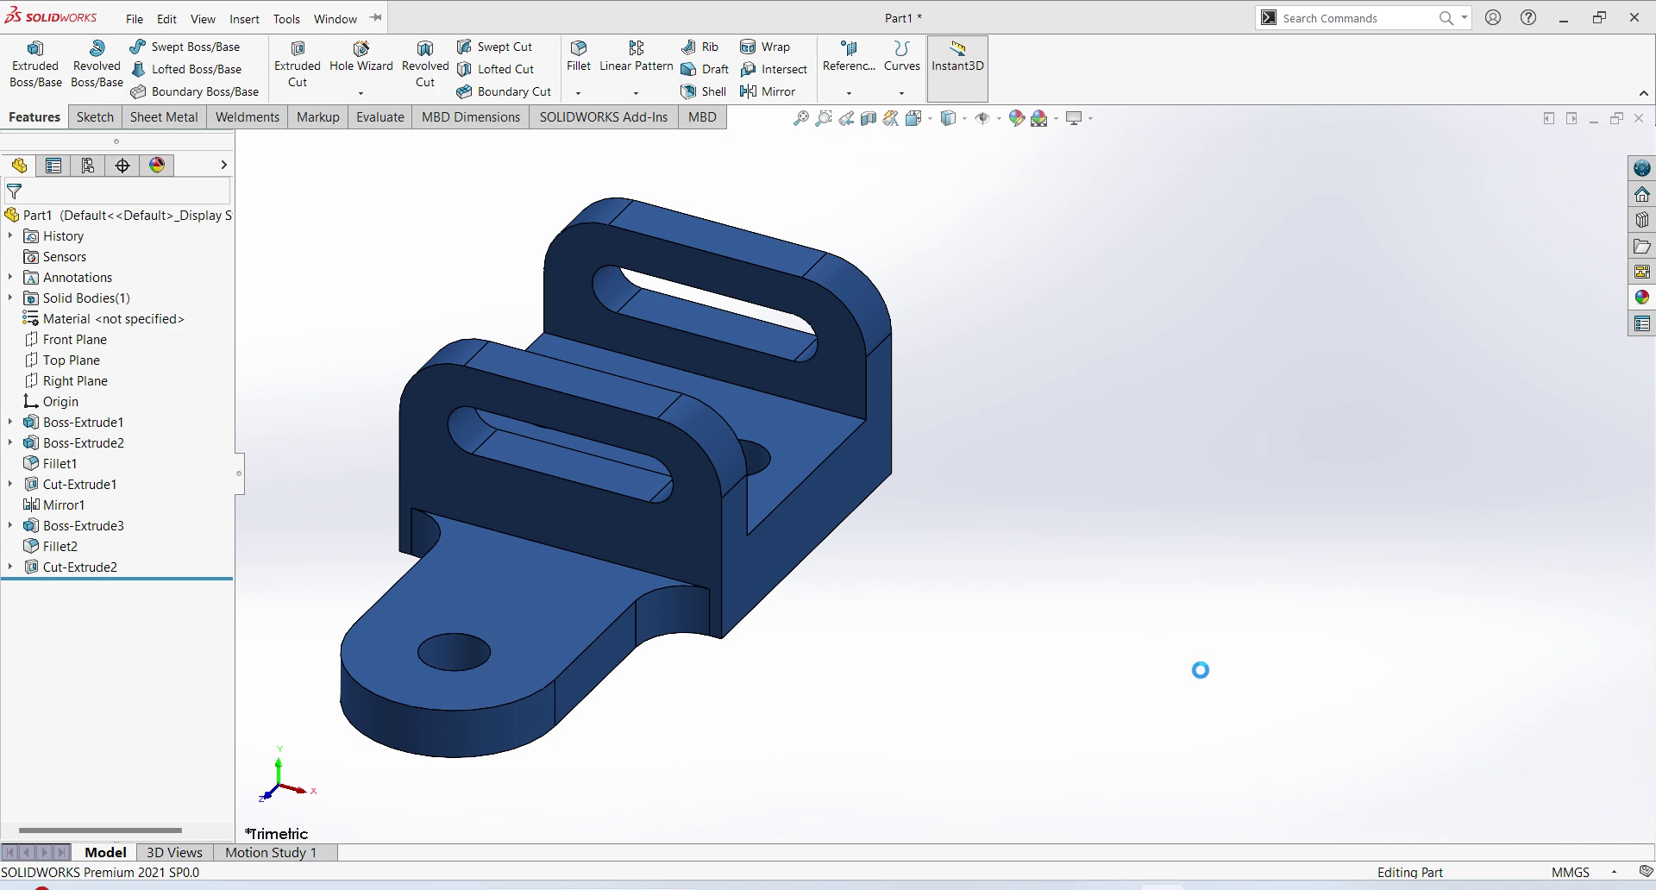
scroll(977, 540, "down", 2)
scroll(1101, 506, "up", 3)
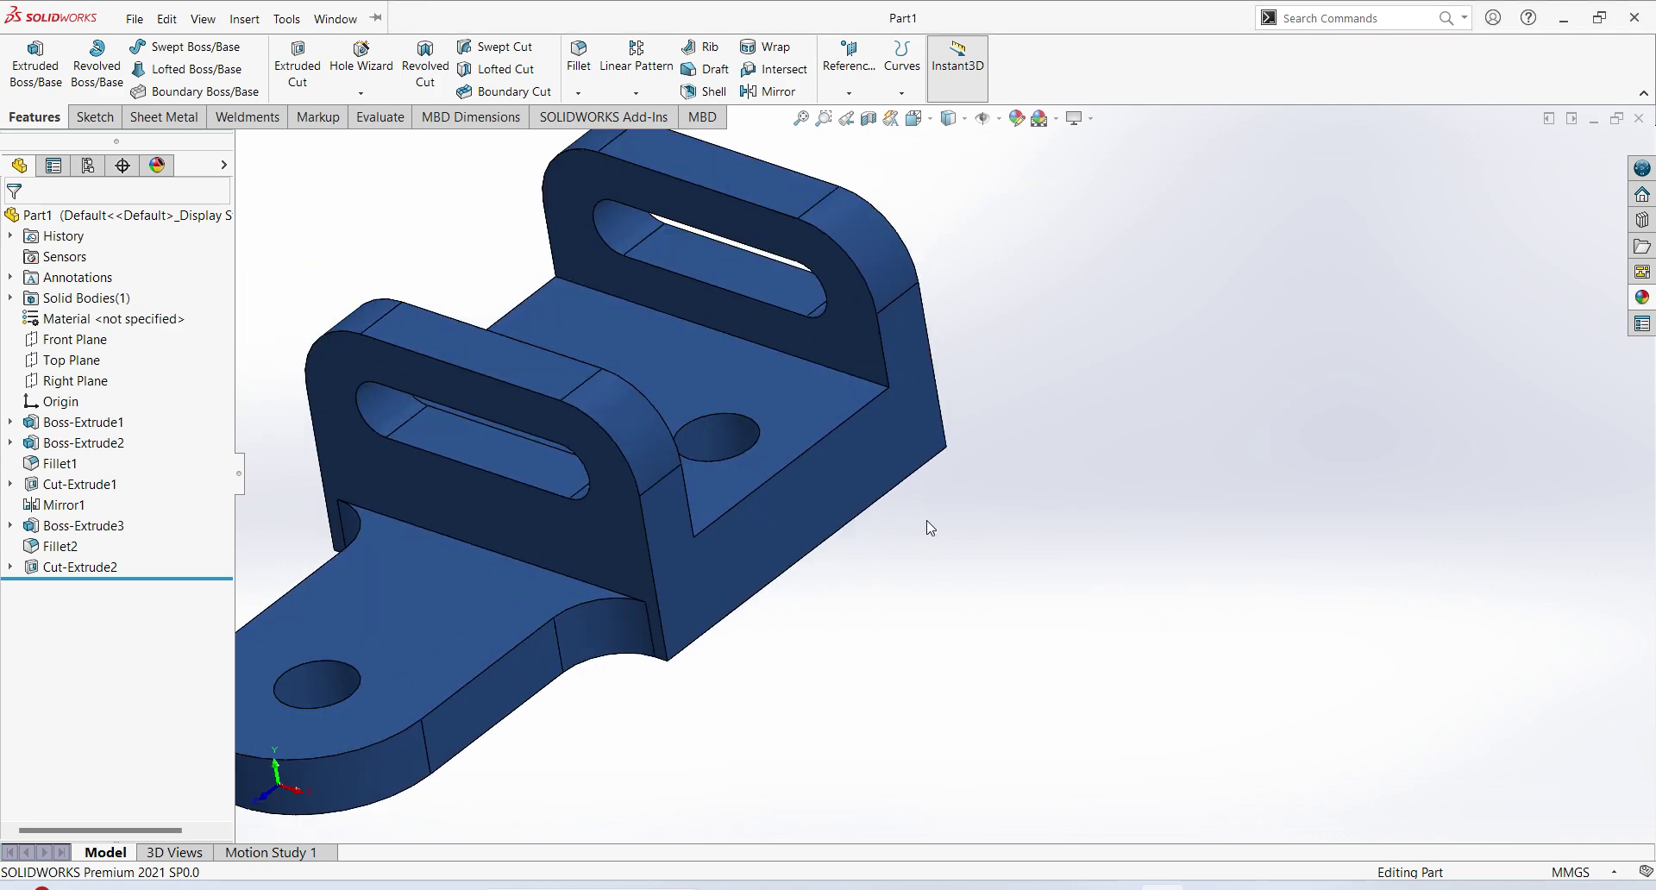
scroll(940, 500, "up", 2)
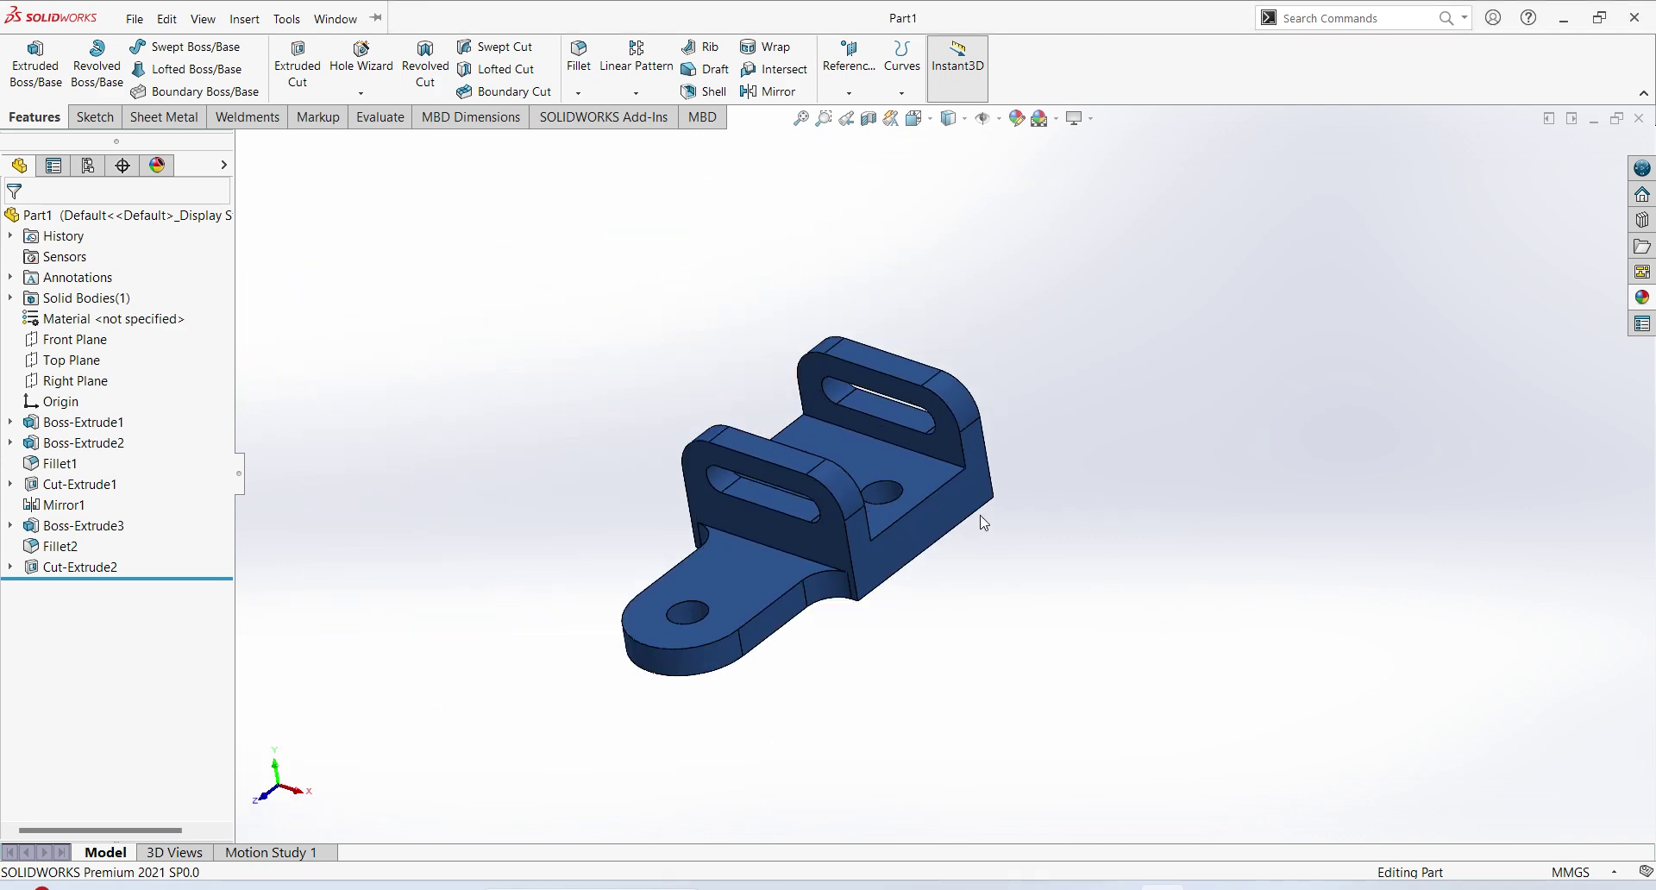